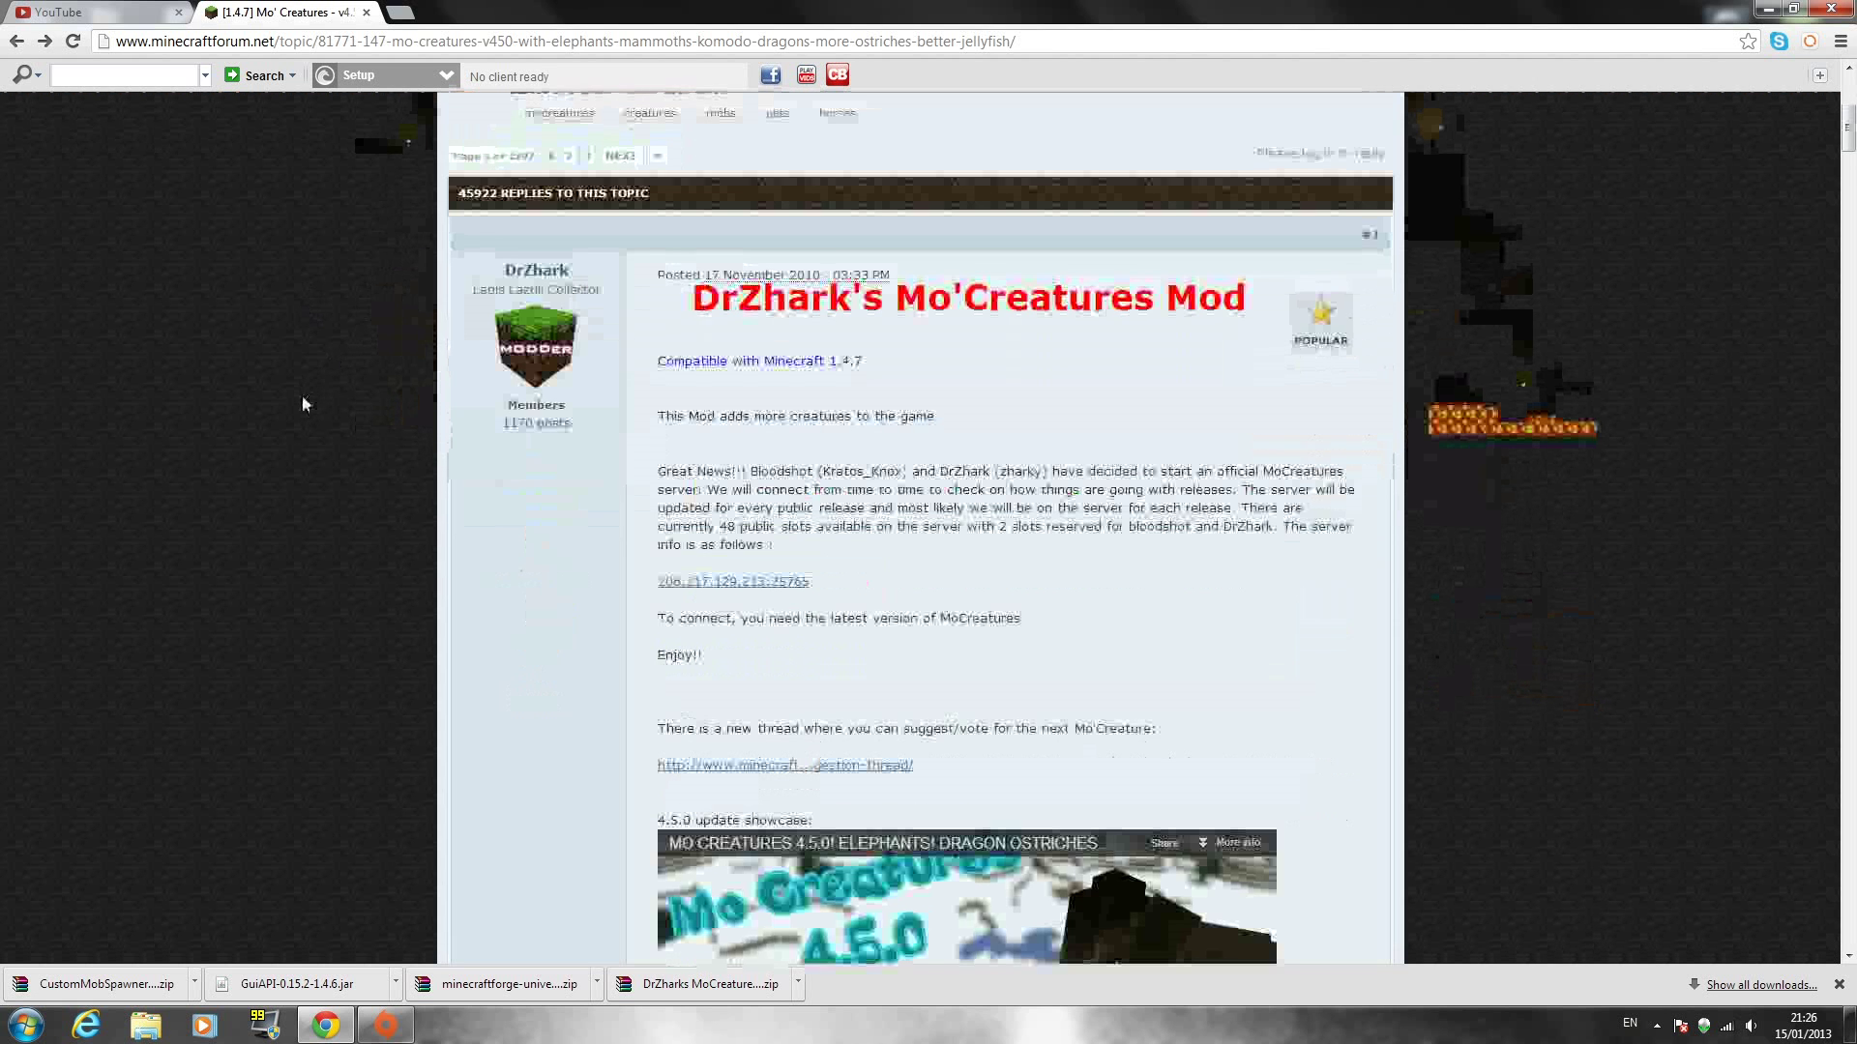
# Examine the Mo'Creatures forum topic, including its introduction, Minecraft compatibility note and update showcase videos.
pyautogui.scroll(-2, 295, 406)
pyautogui.scroll(7, 224, 408)
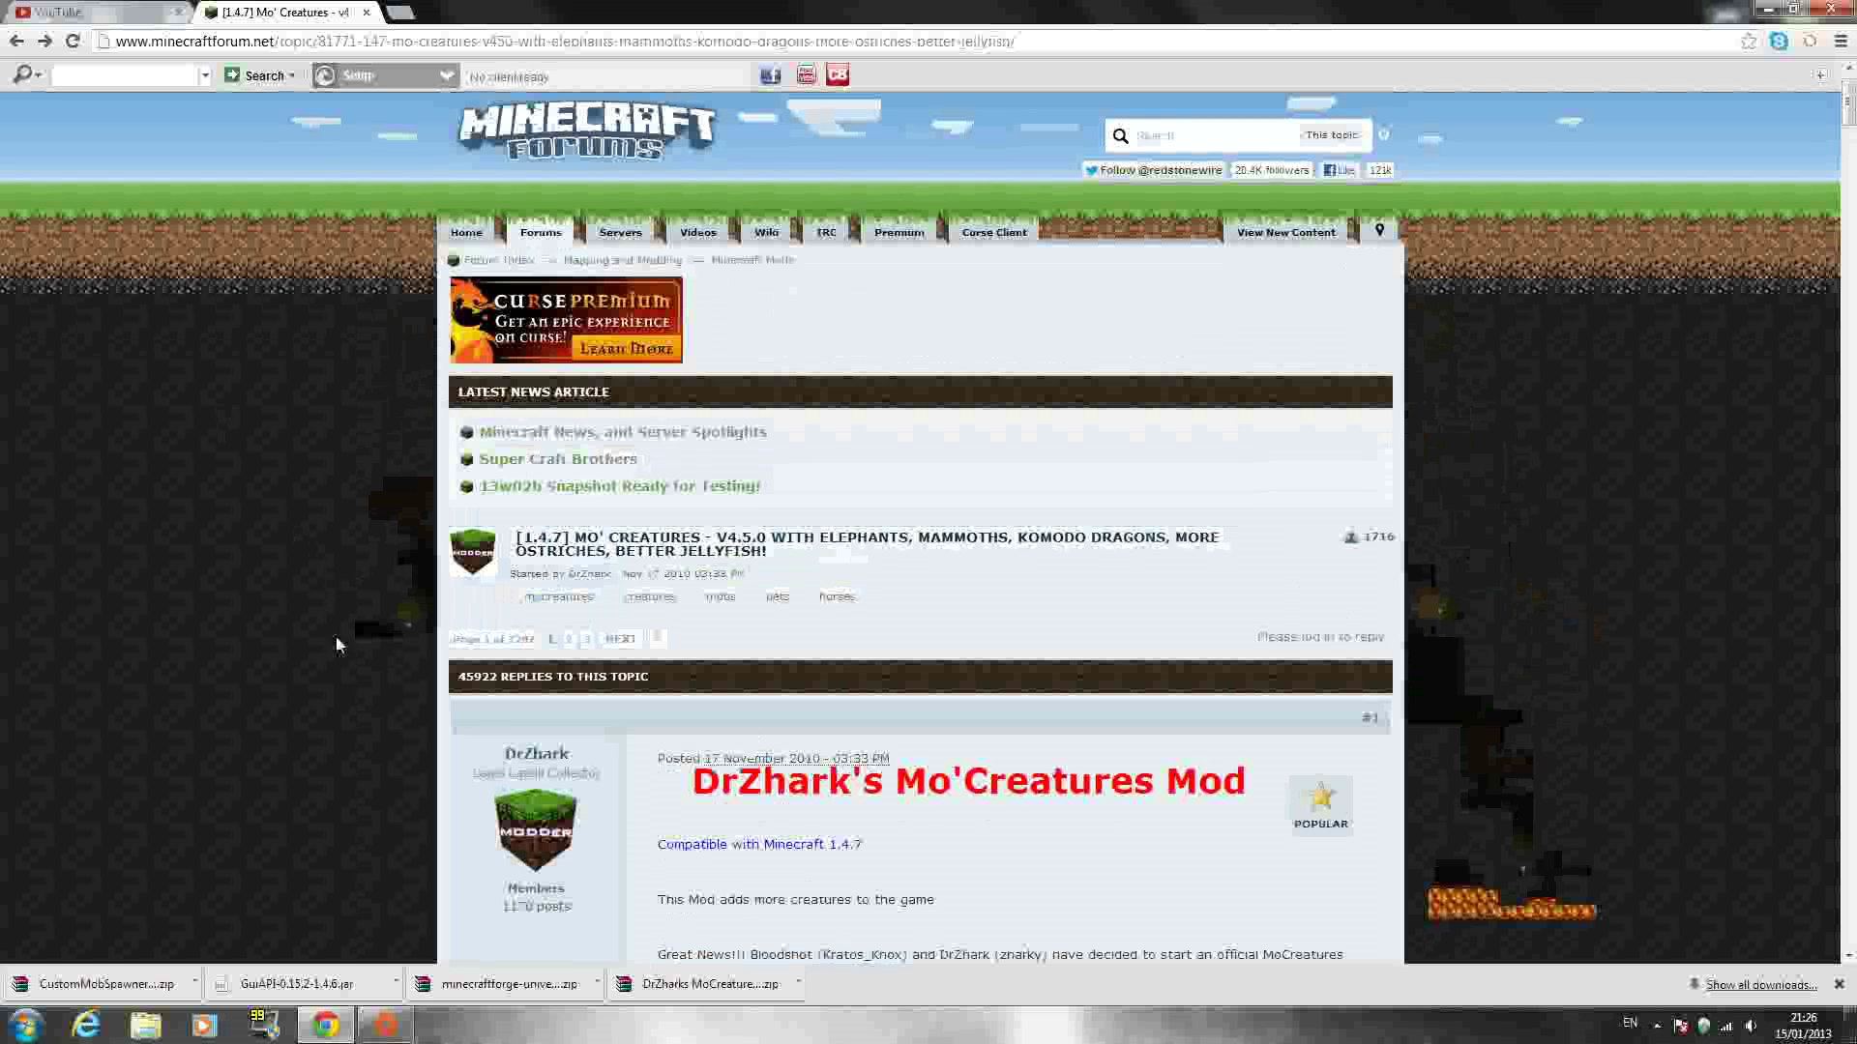
pyautogui.scroll(-2, 592, 747)
pyautogui.scroll(-2, 837, 552)
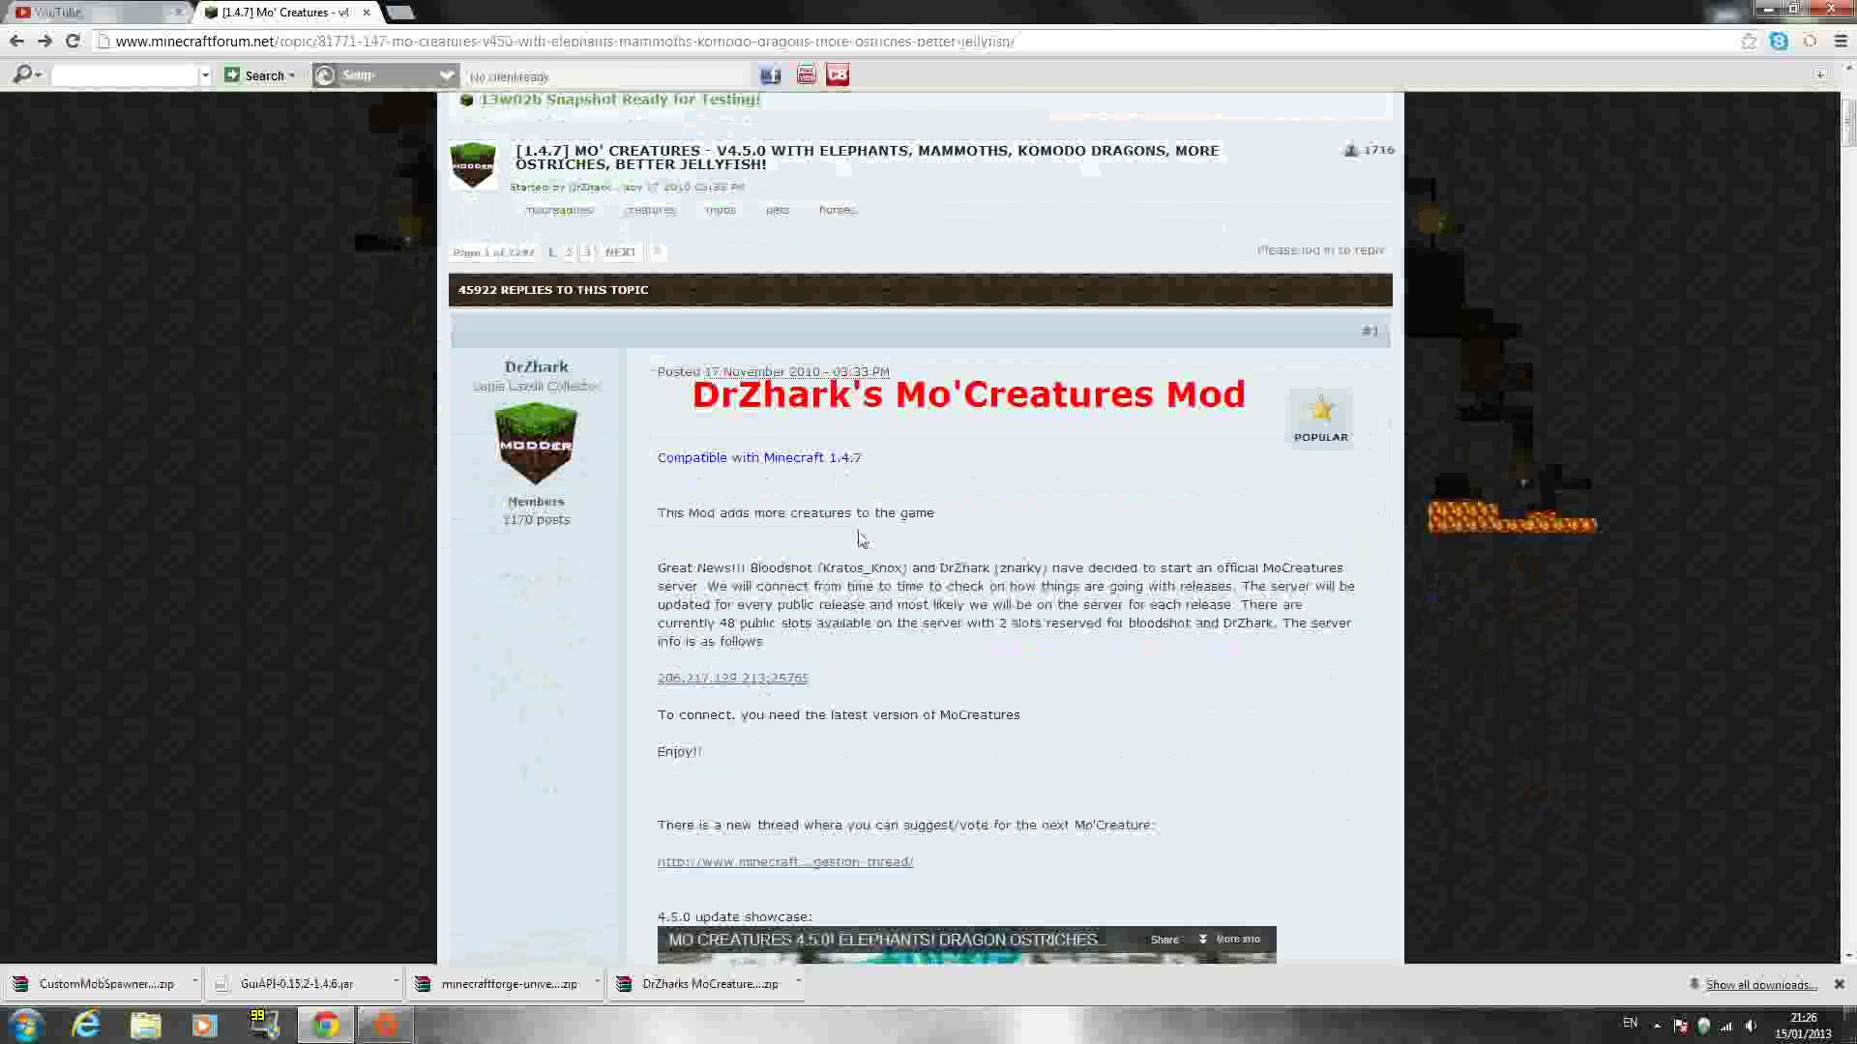
pyautogui.scroll(-4, 861, 539)
pyautogui.scroll(-3, 494, 479)
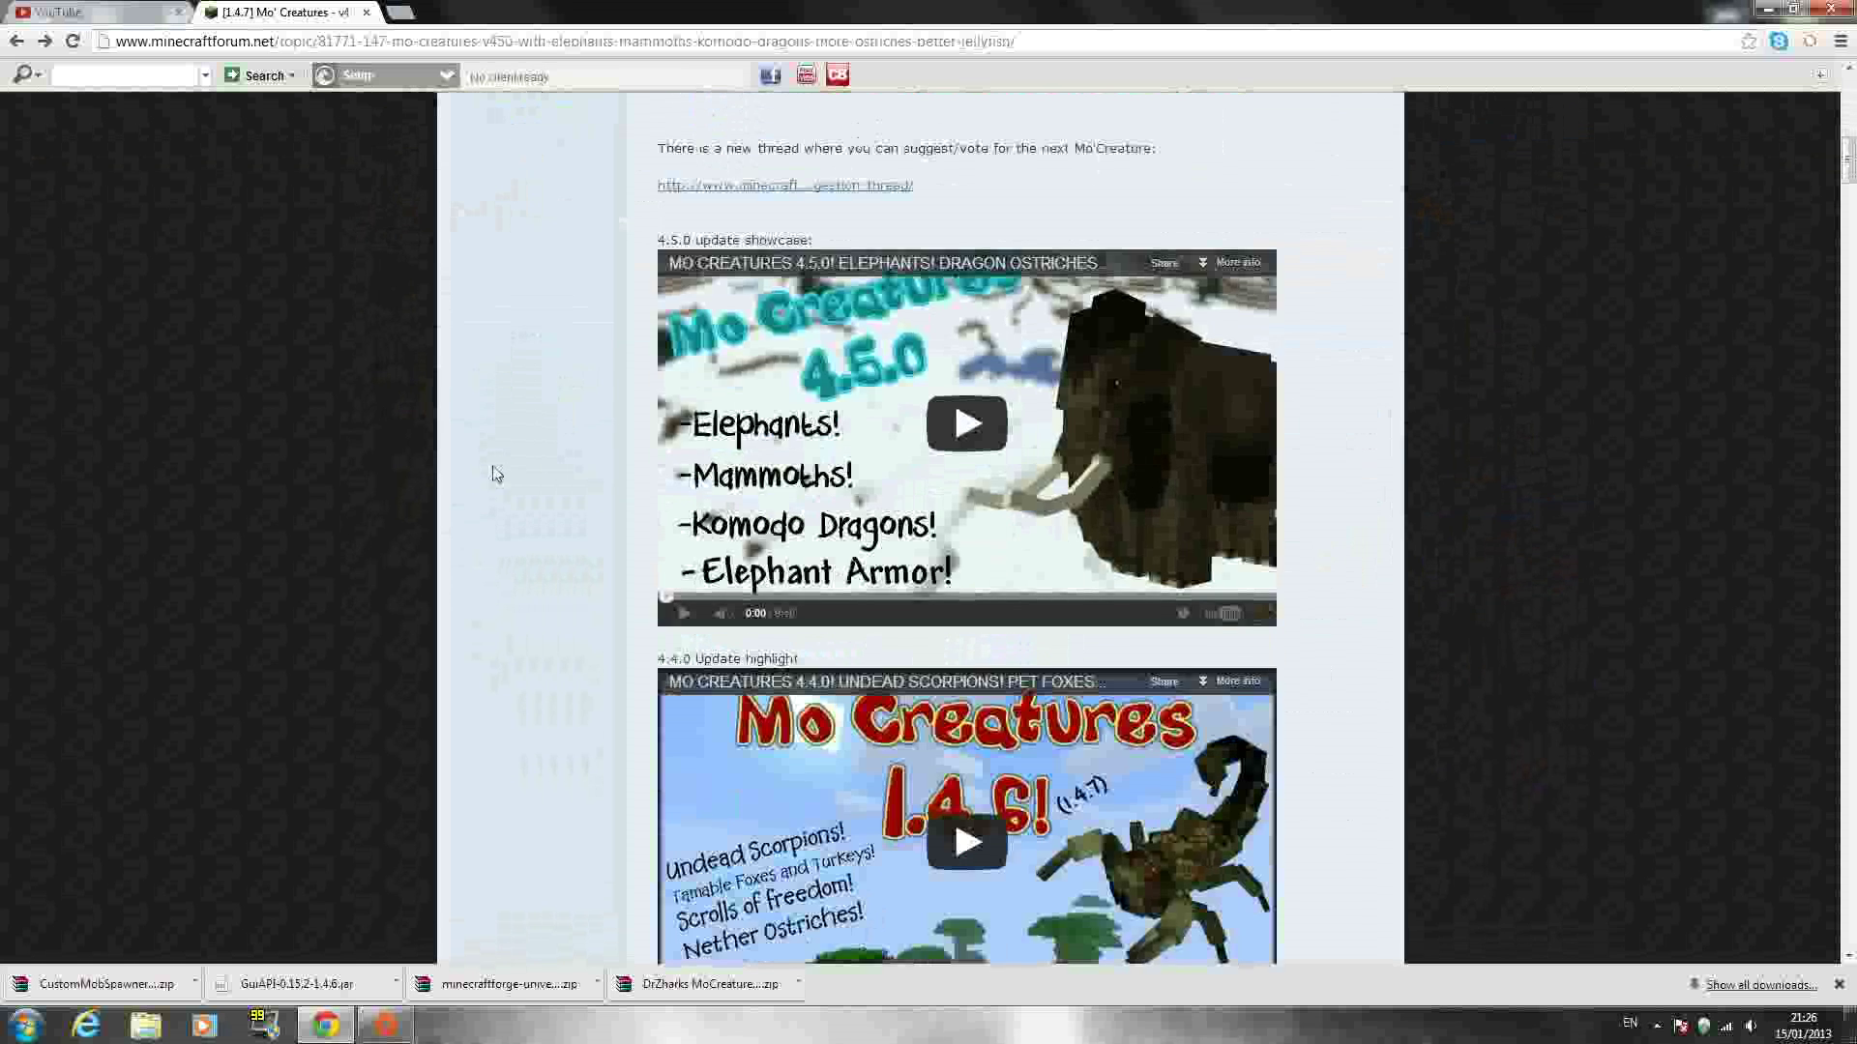
pyautogui.scroll(3, 494, 480)
pyautogui.scroll(-2, 977, 658)
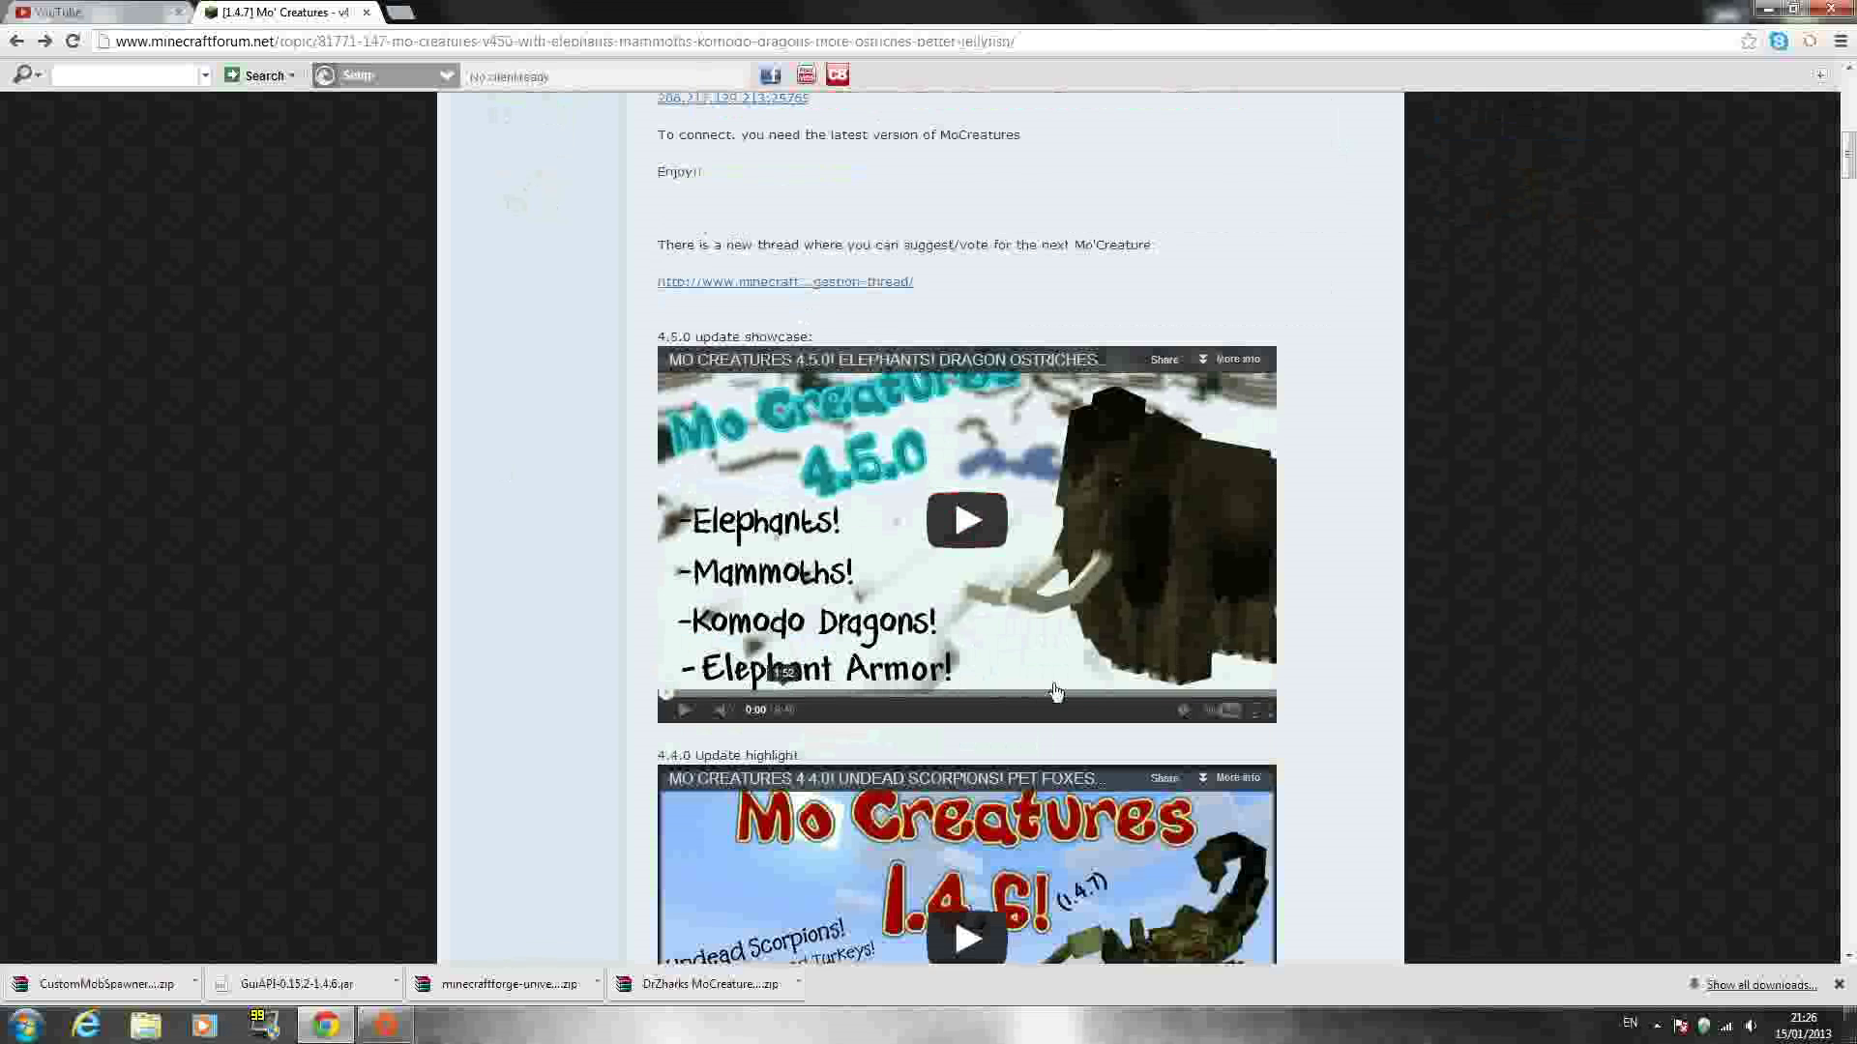
pyautogui.scroll(-3, 727, 230)
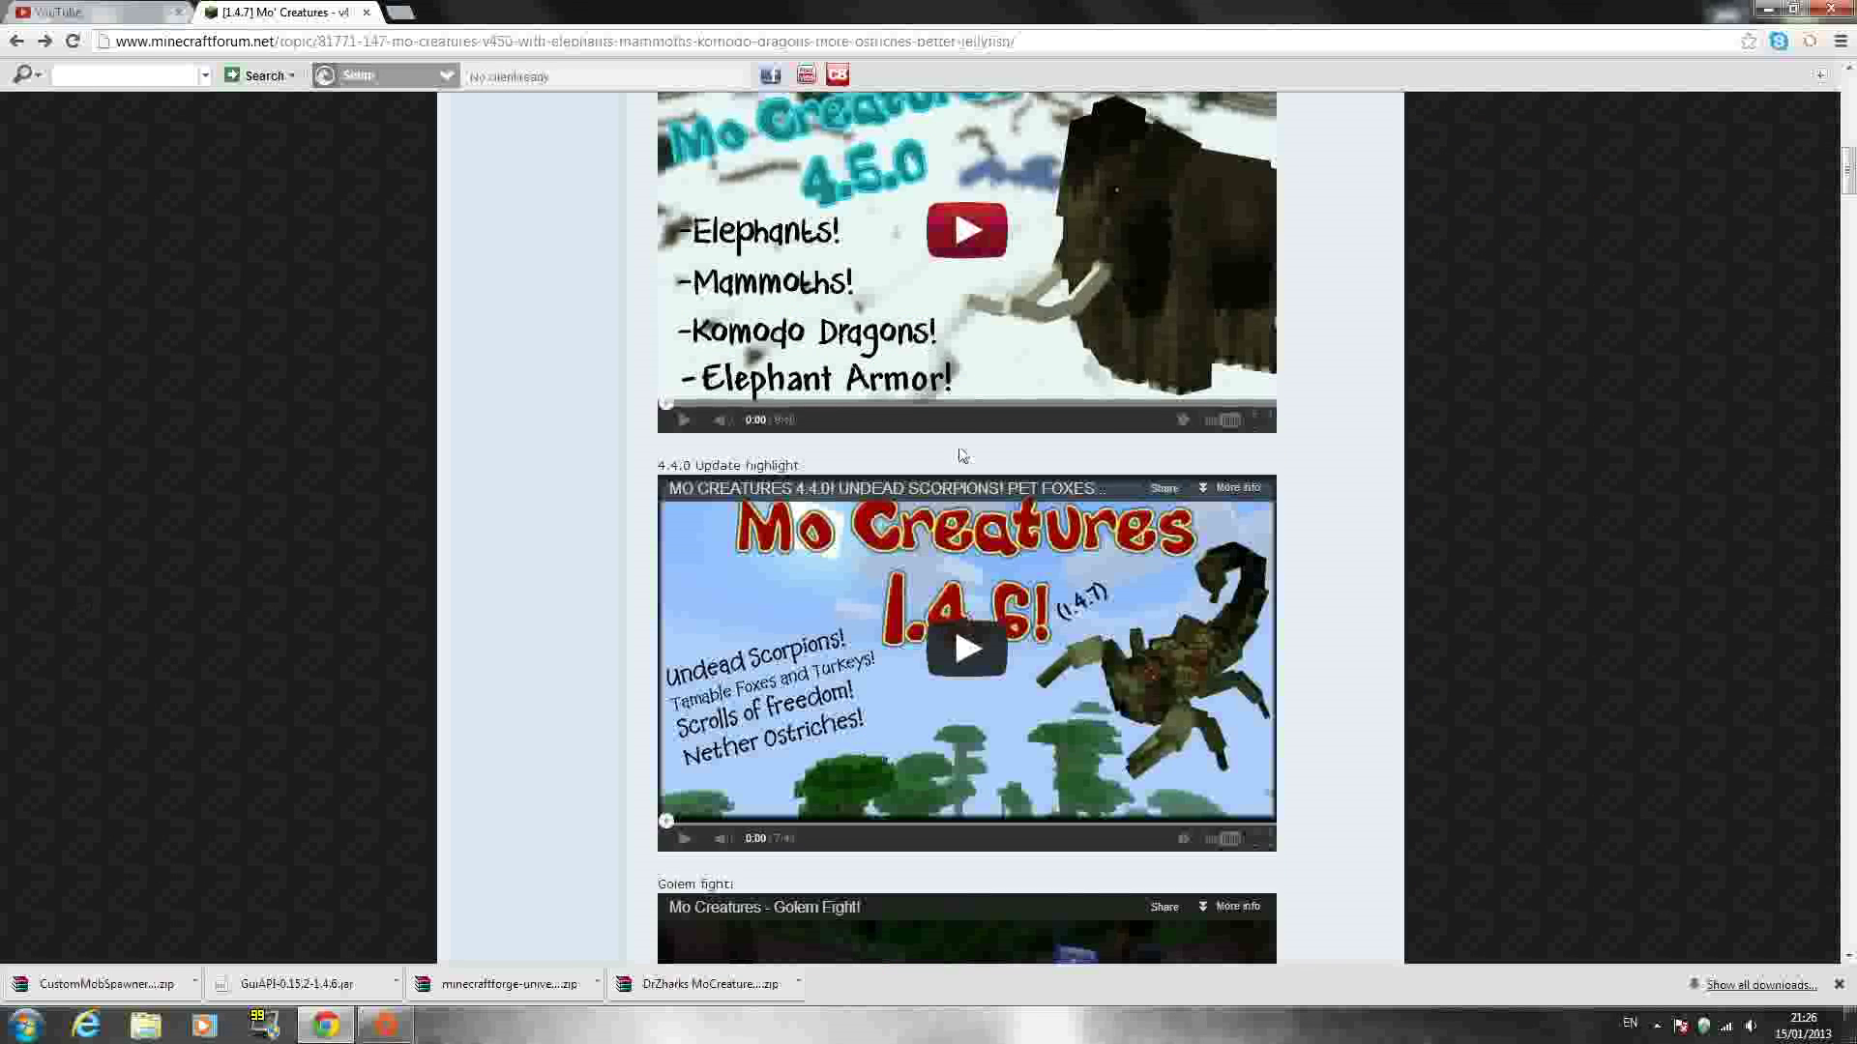
pyautogui.scroll(4, 222, 408)
pyautogui.scroll(10, 230, 405)
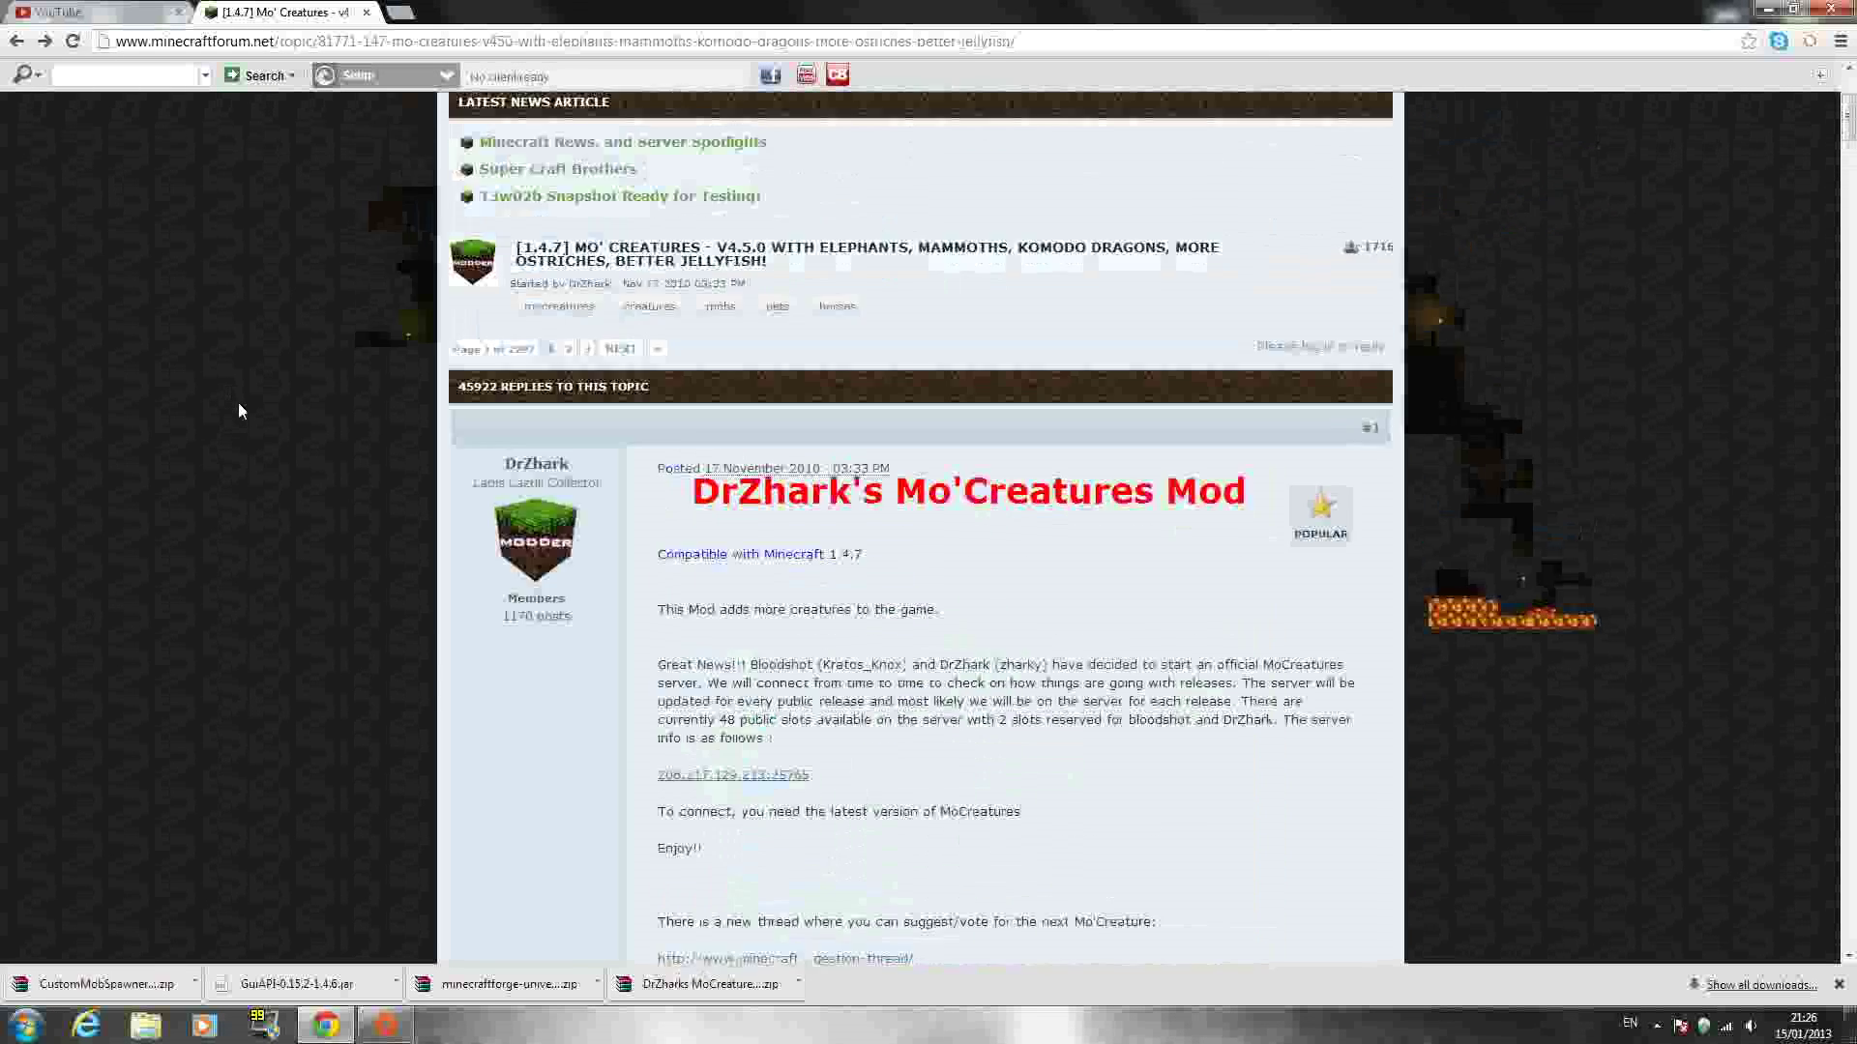
pyautogui.scroll(-1, 290, 416)
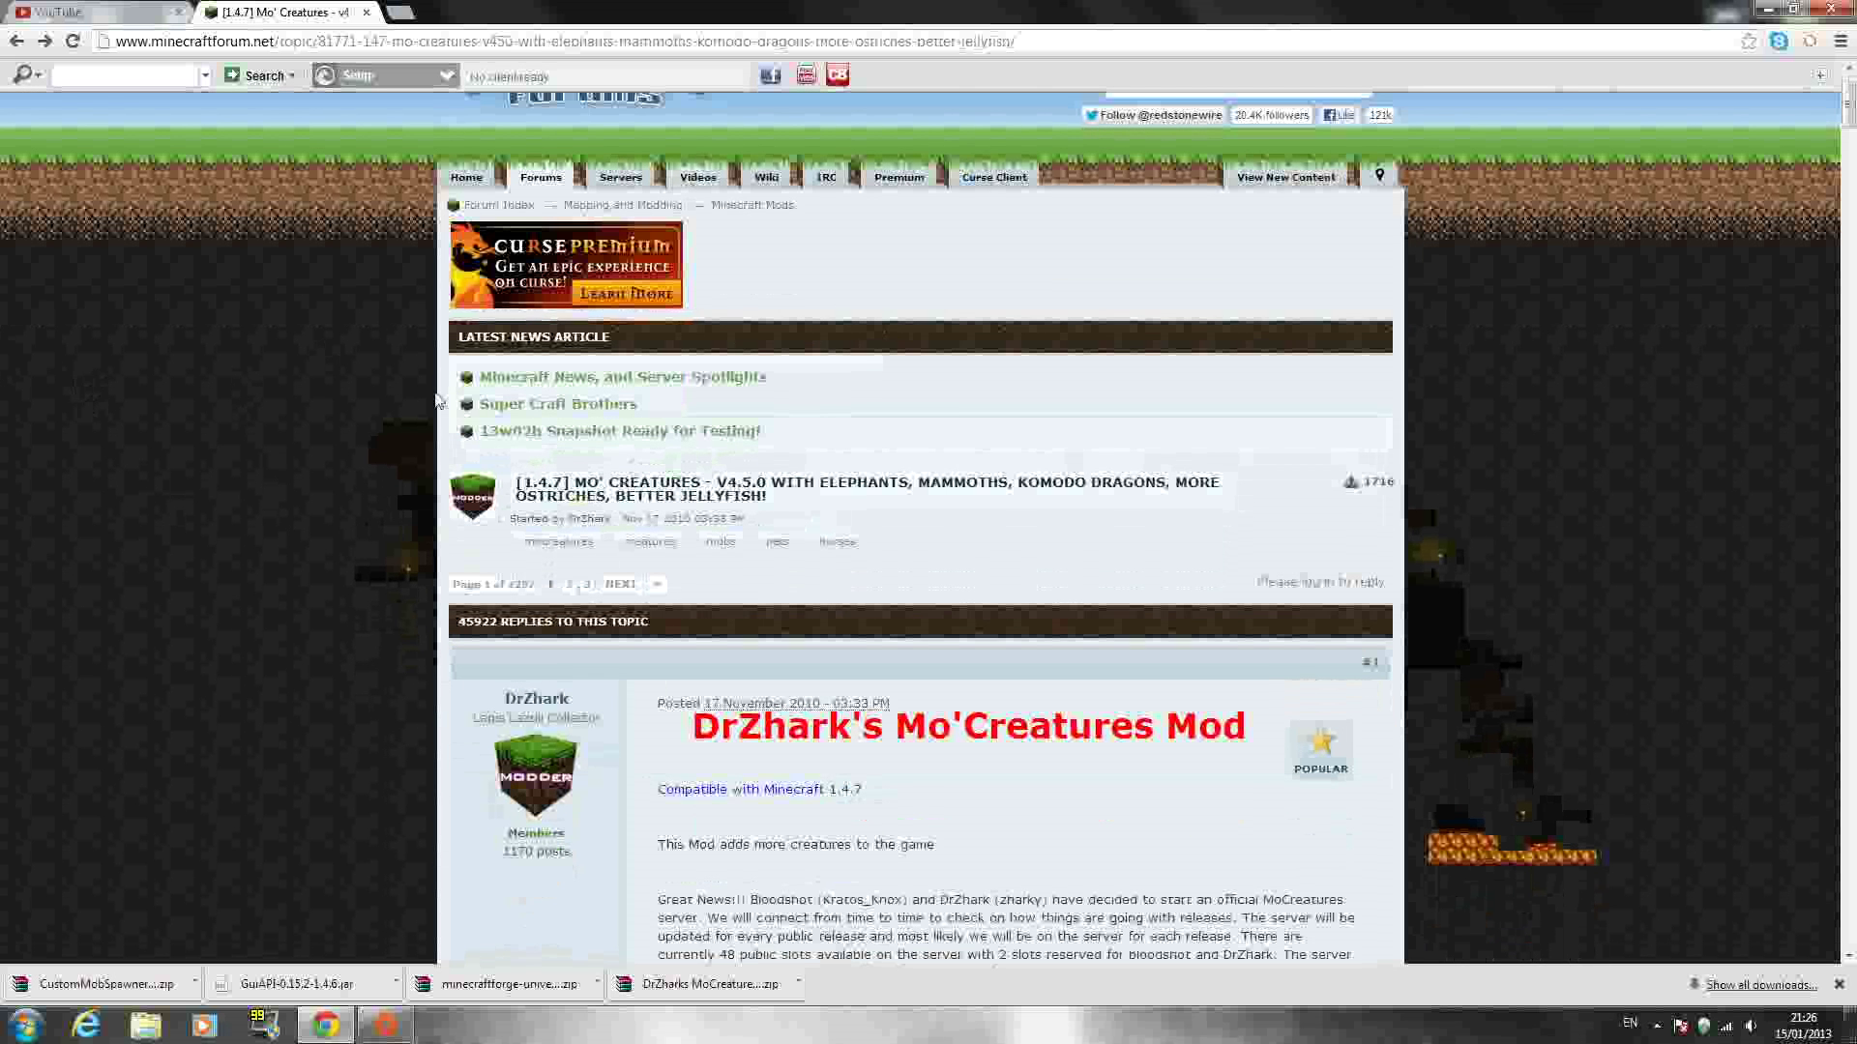
pyautogui.scroll(-2, 352, 516)
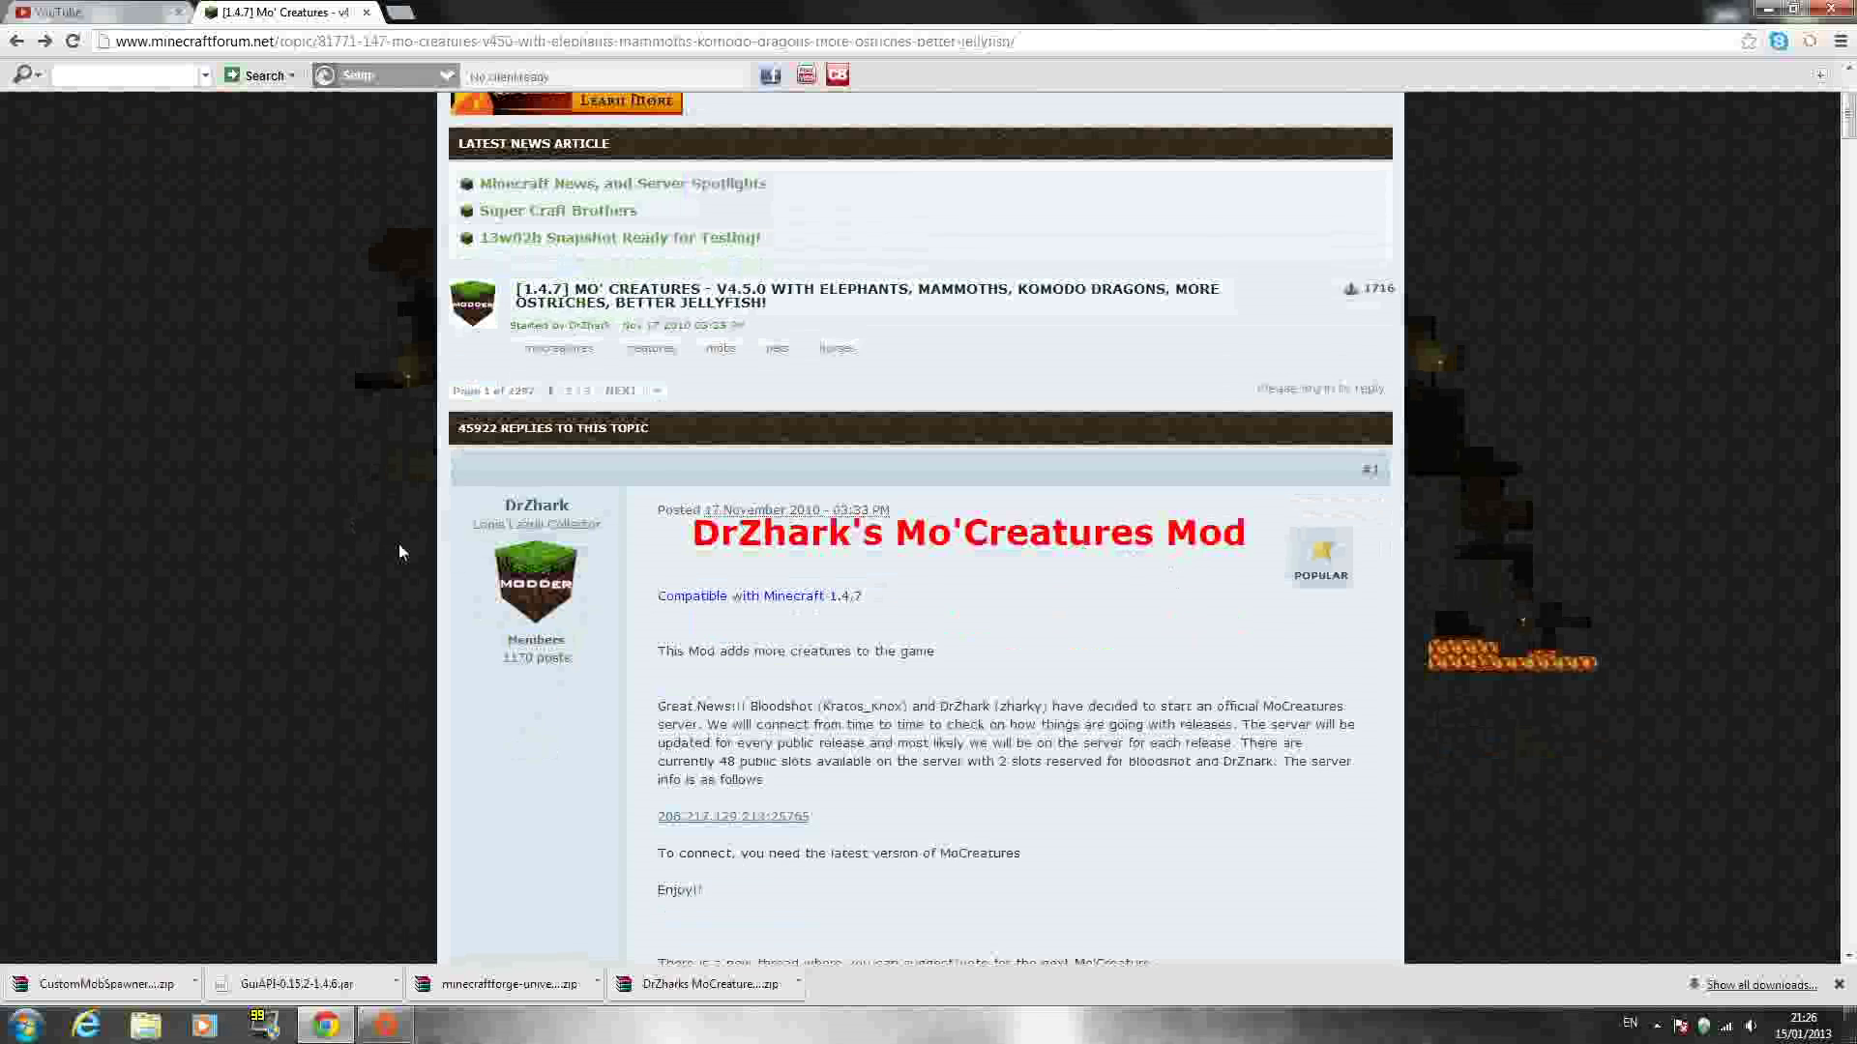
# Follow the Mo'Creatures Mod v4.5.0.zip download link in the topic and skip the ad to reach its MediaFire page.
pyautogui.scroll(-3, 401, 552)
pyautogui.scroll(-11, 478, 542)
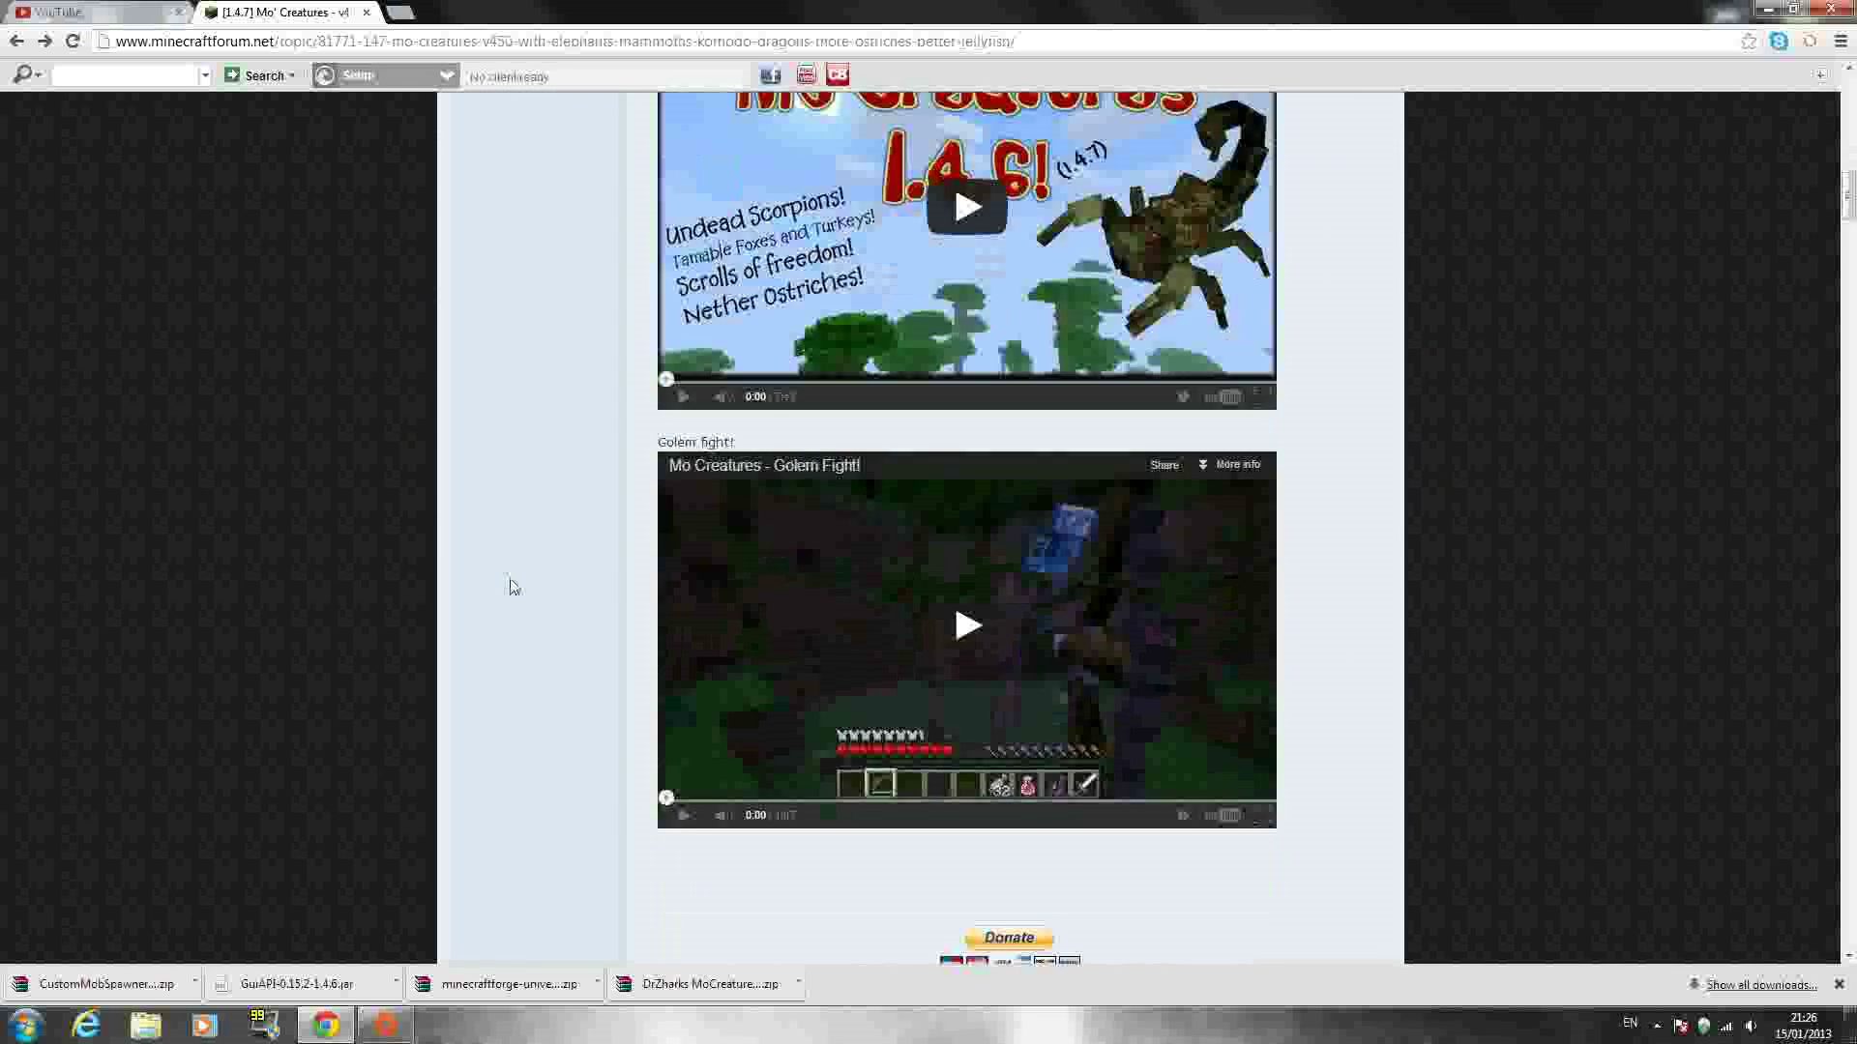
pyautogui.scroll(-9, 513, 585)
pyautogui.scroll(5, 518, 571)
pyautogui.scroll(-2, 752, 432)
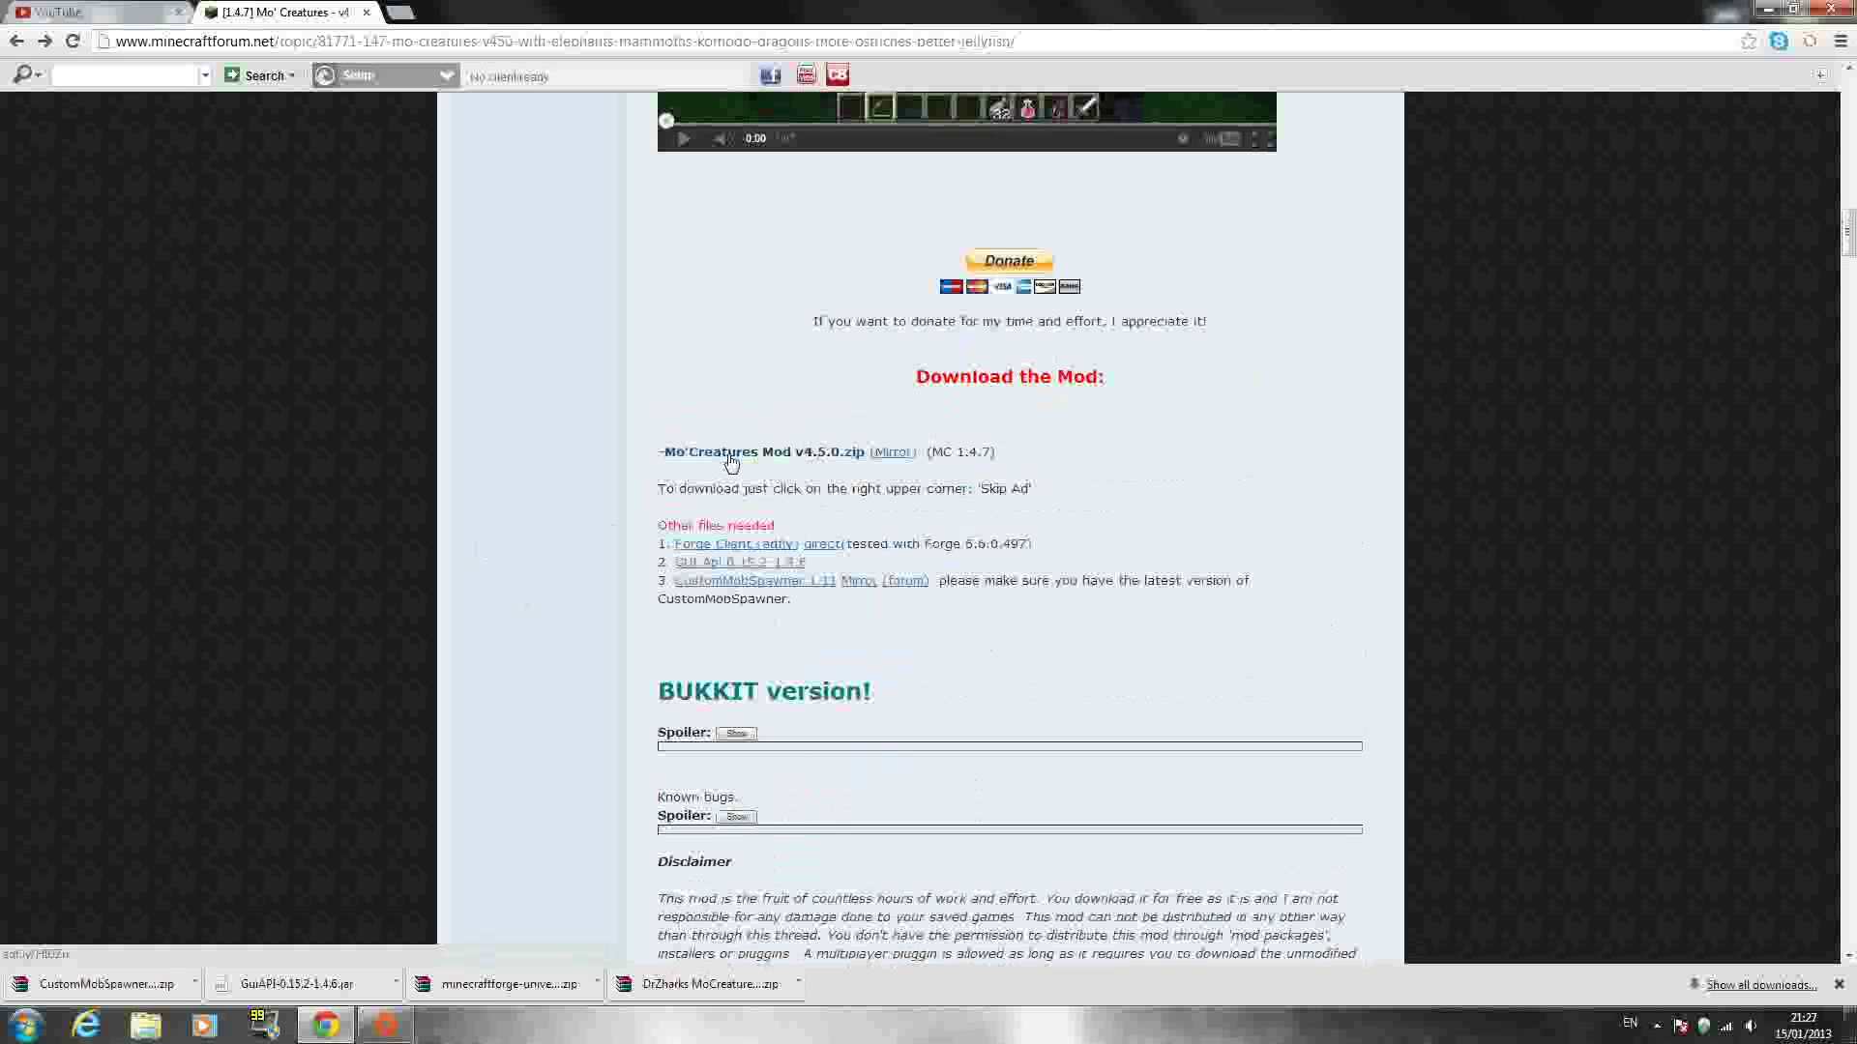
pyautogui.click(829, 457)
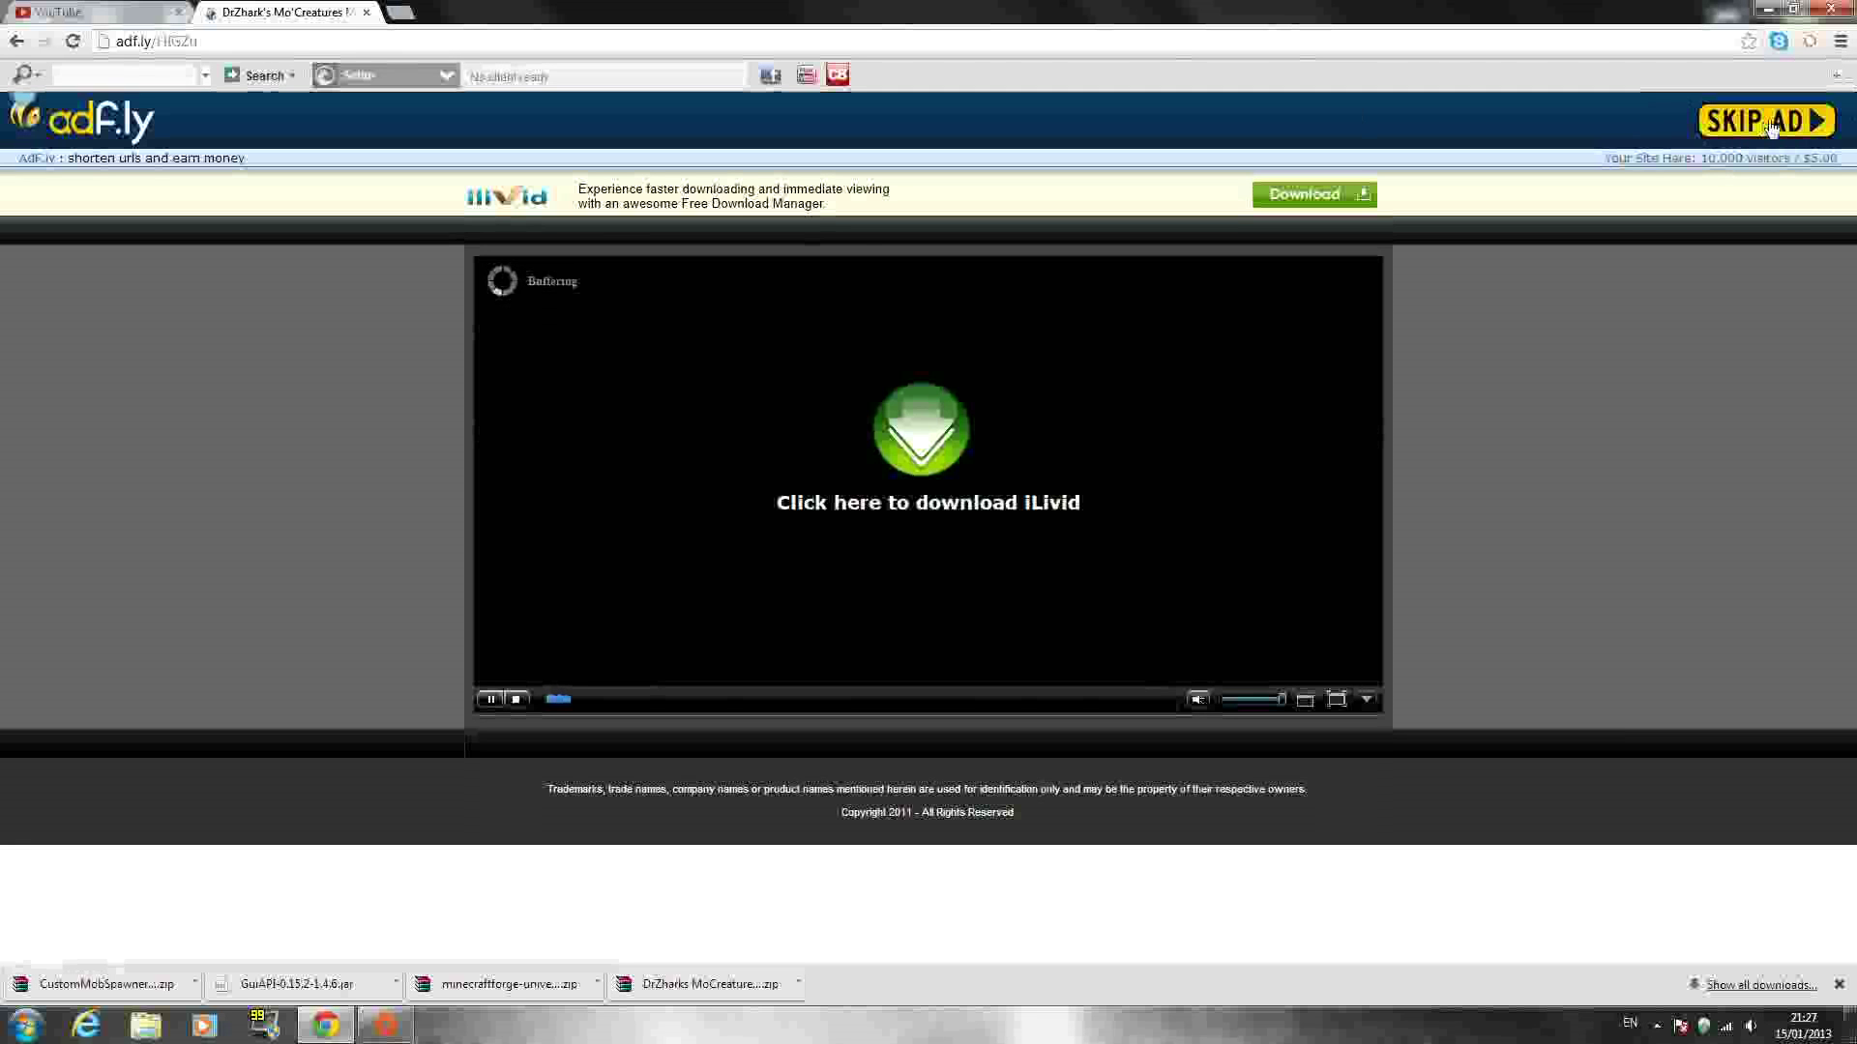
pyautogui.click(1753, 128)
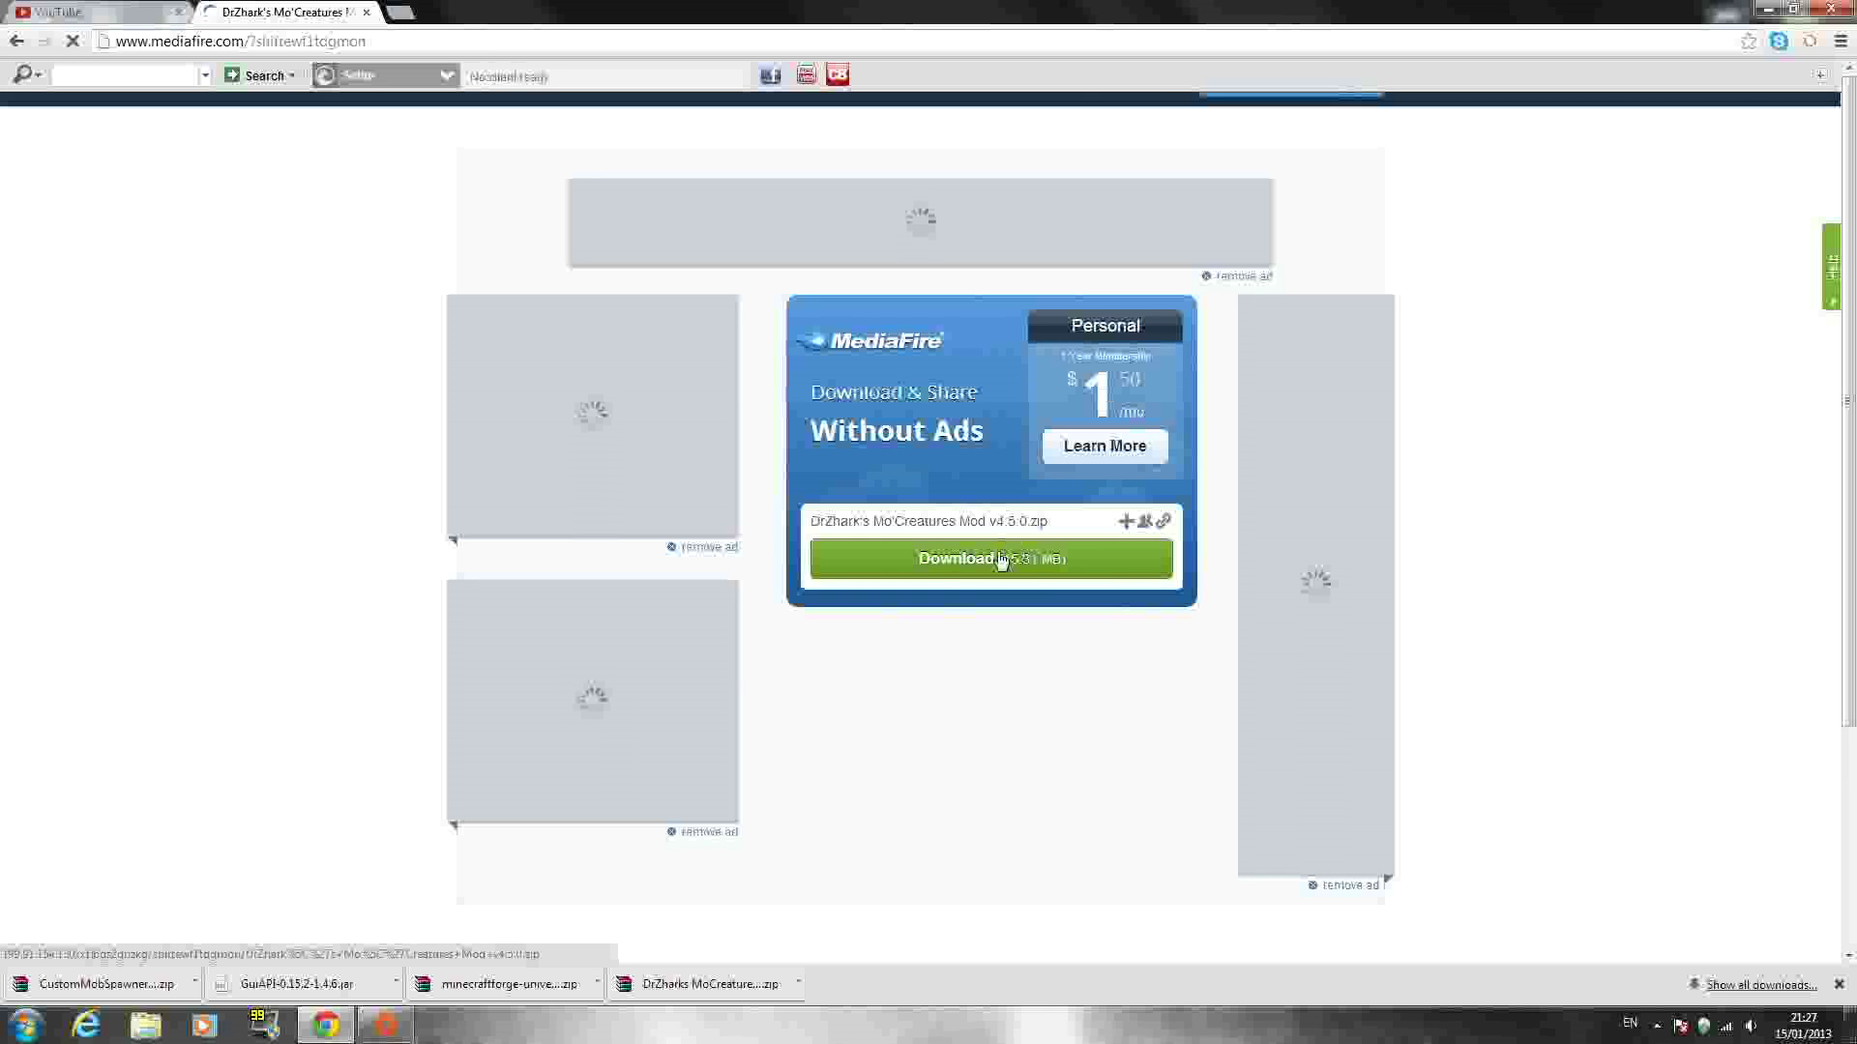
# Return to the Mo'Creatures forum topic and review the other files needed in its download section.
pyautogui.click(17, 45)
pyautogui.click(18, 45)
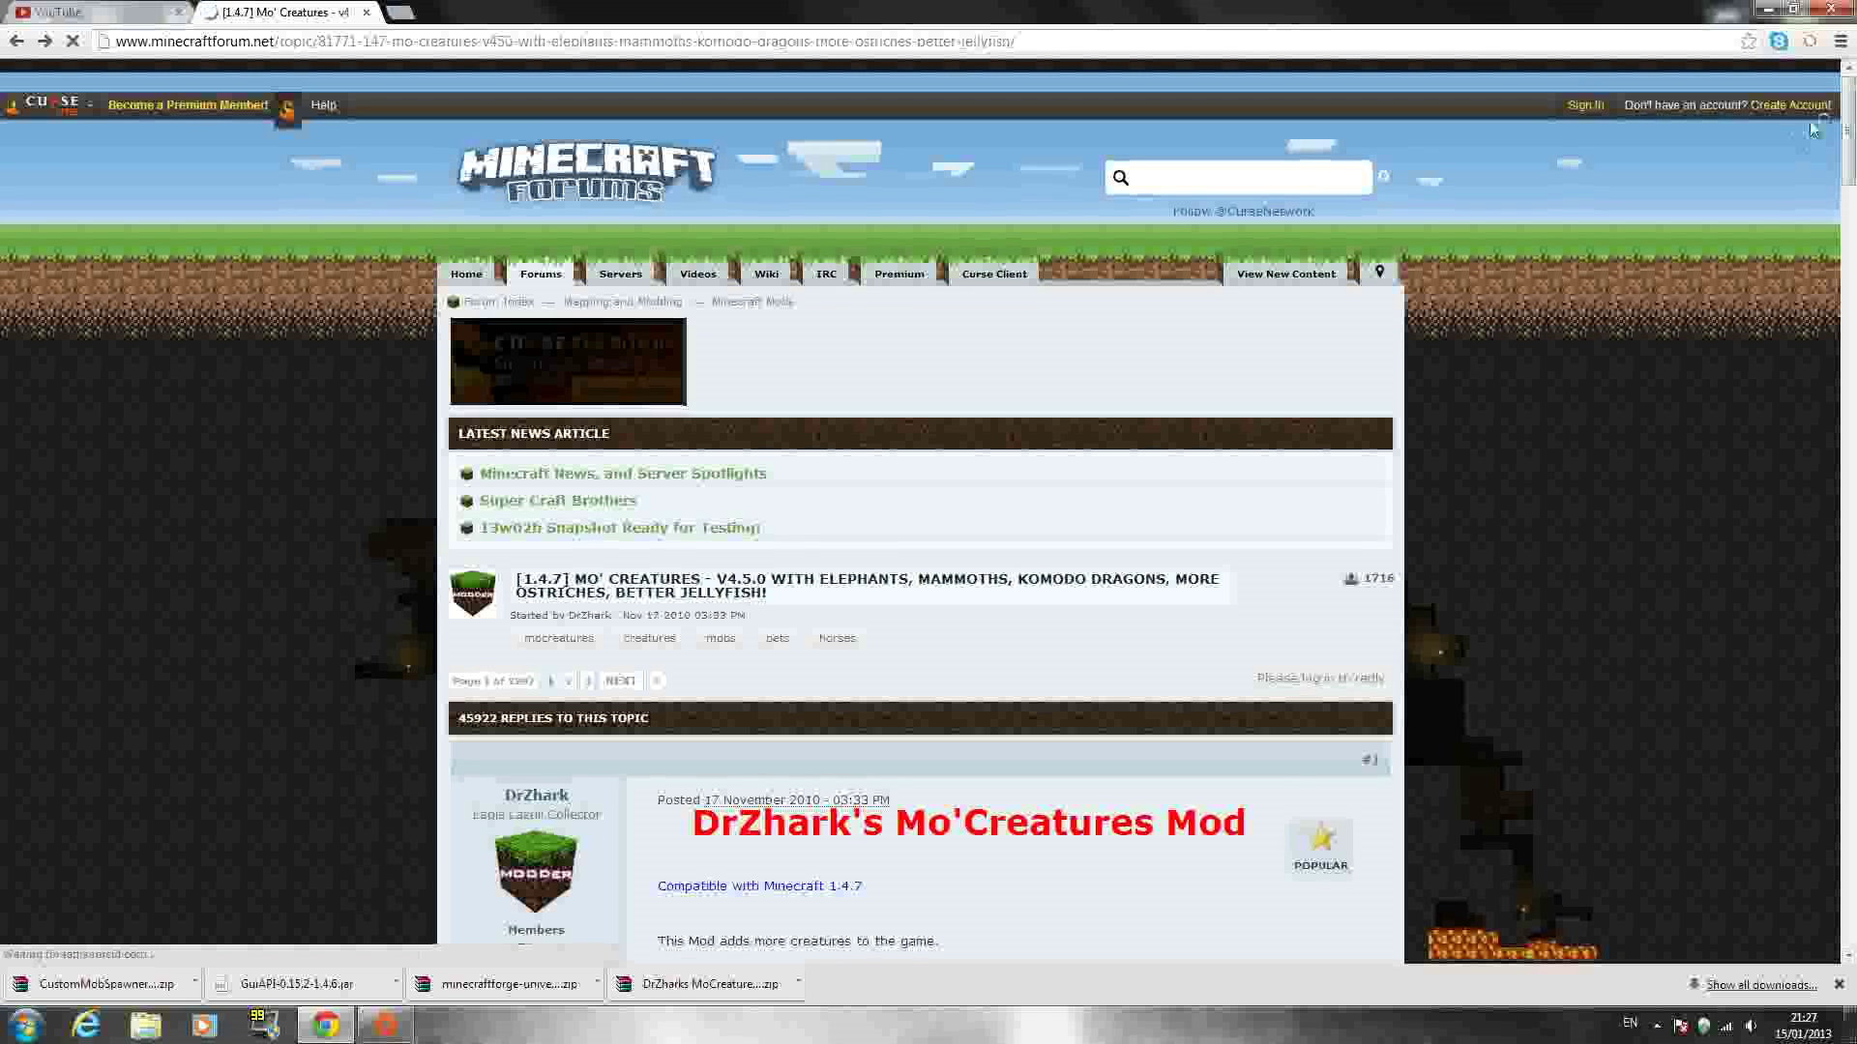
pyautogui.scroll(-1, 1729, 340)
pyautogui.scroll(-10, 1728, 338)
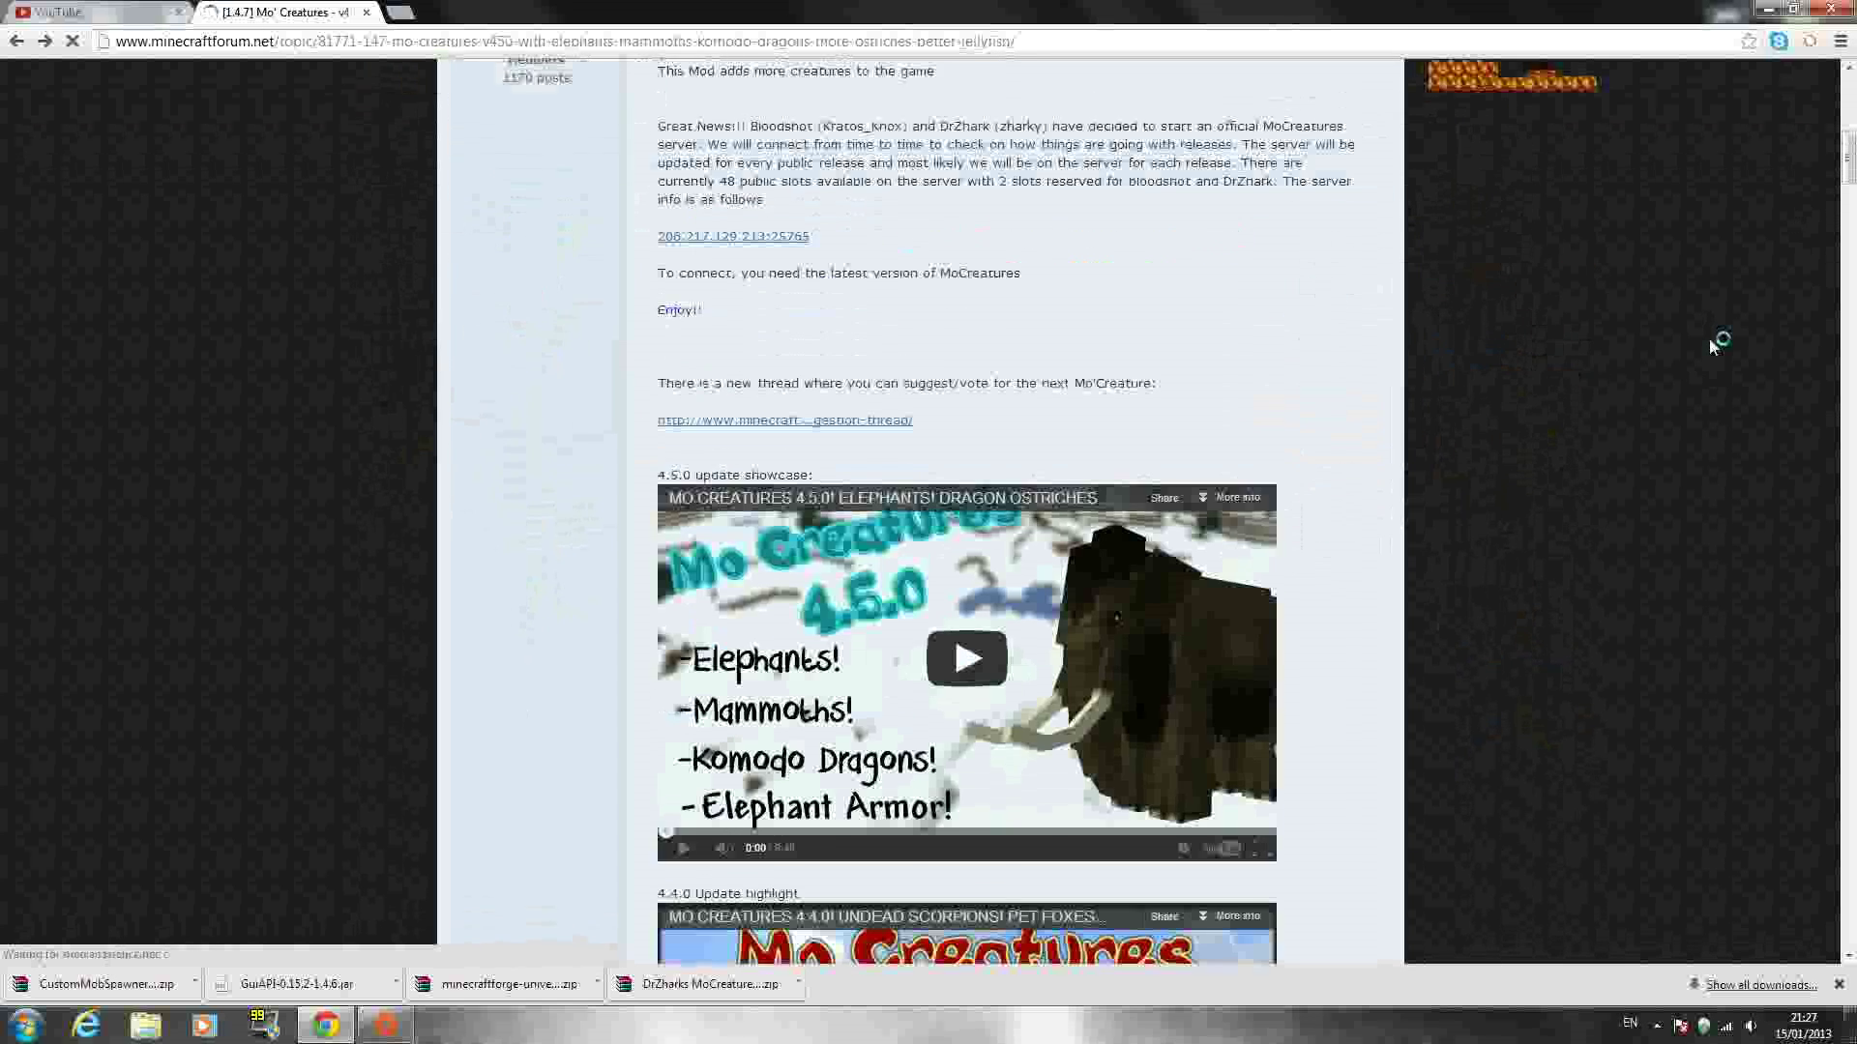
pyautogui.scroll(-10, 1711, 343)
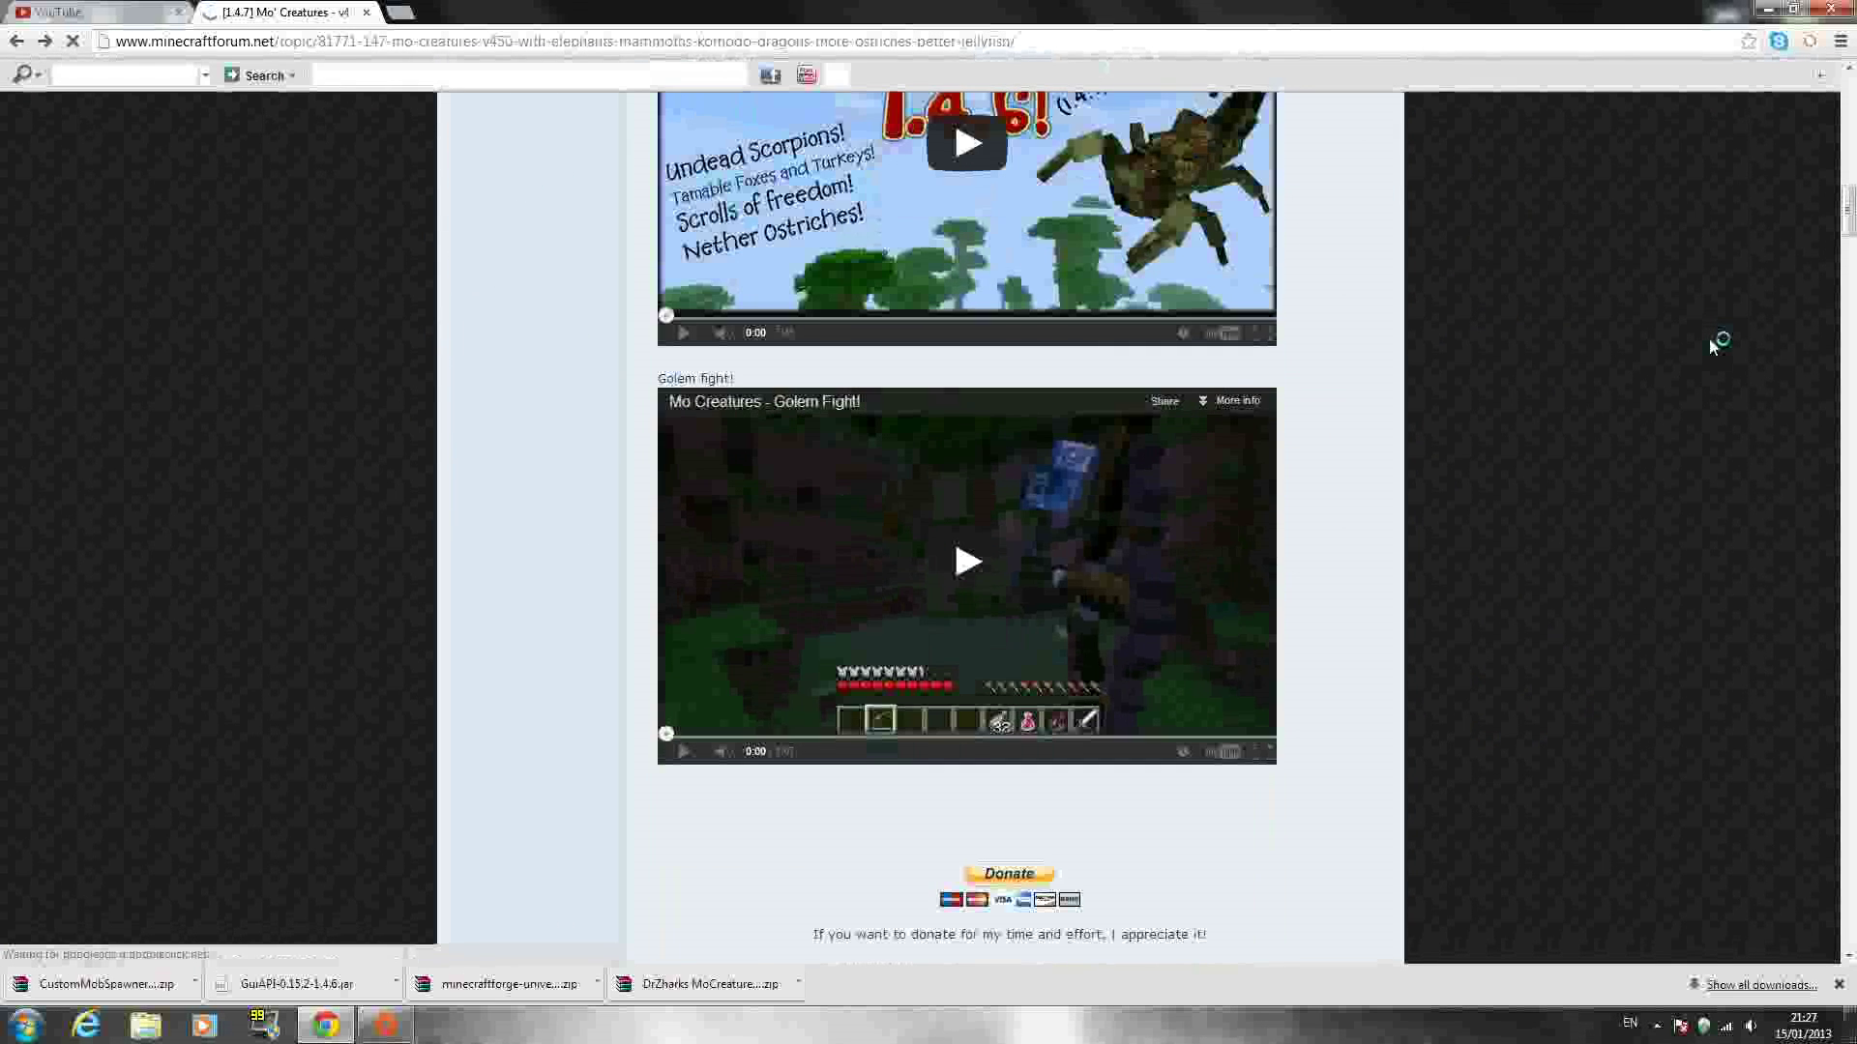
pyautogui.moveTo(1851, 252); pyautogui.dragTo(1850, 265)
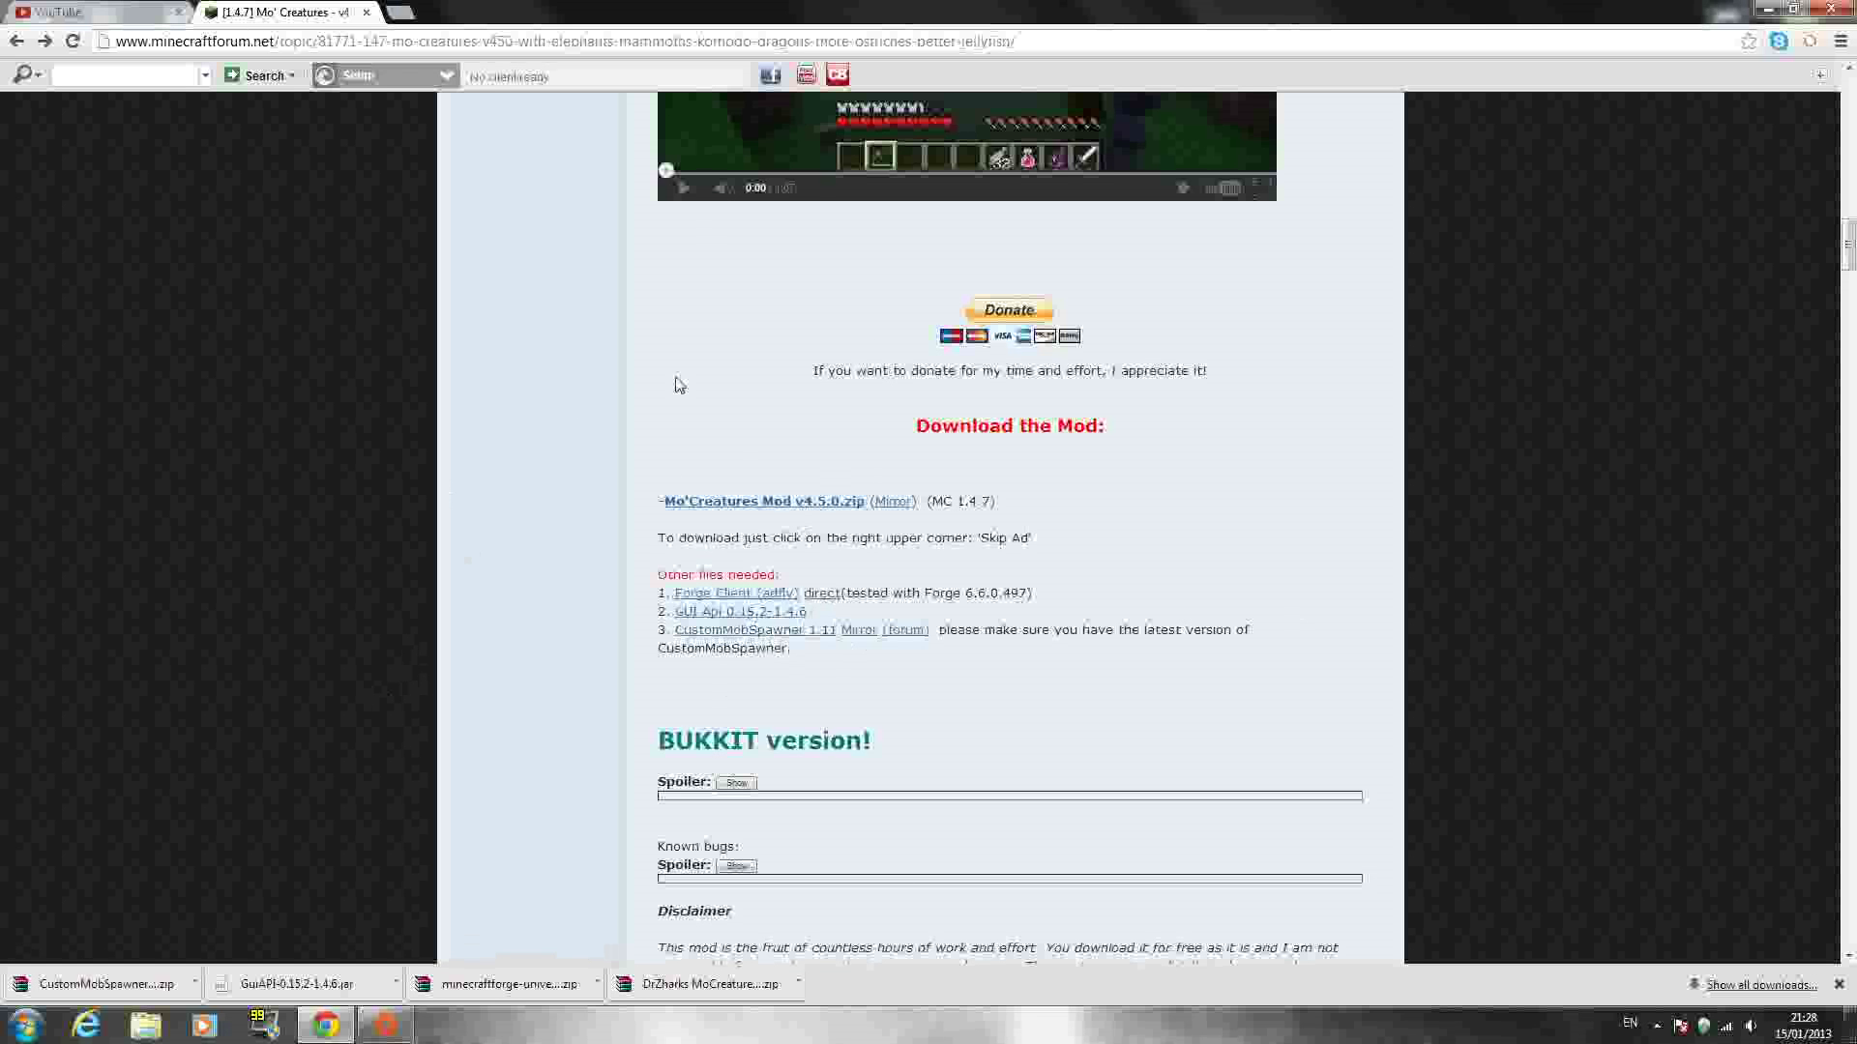
# Minimize the browser and shift the four downloaded mod files one icon column to the right on the desktop.
pyautogui.click(1761, 12)
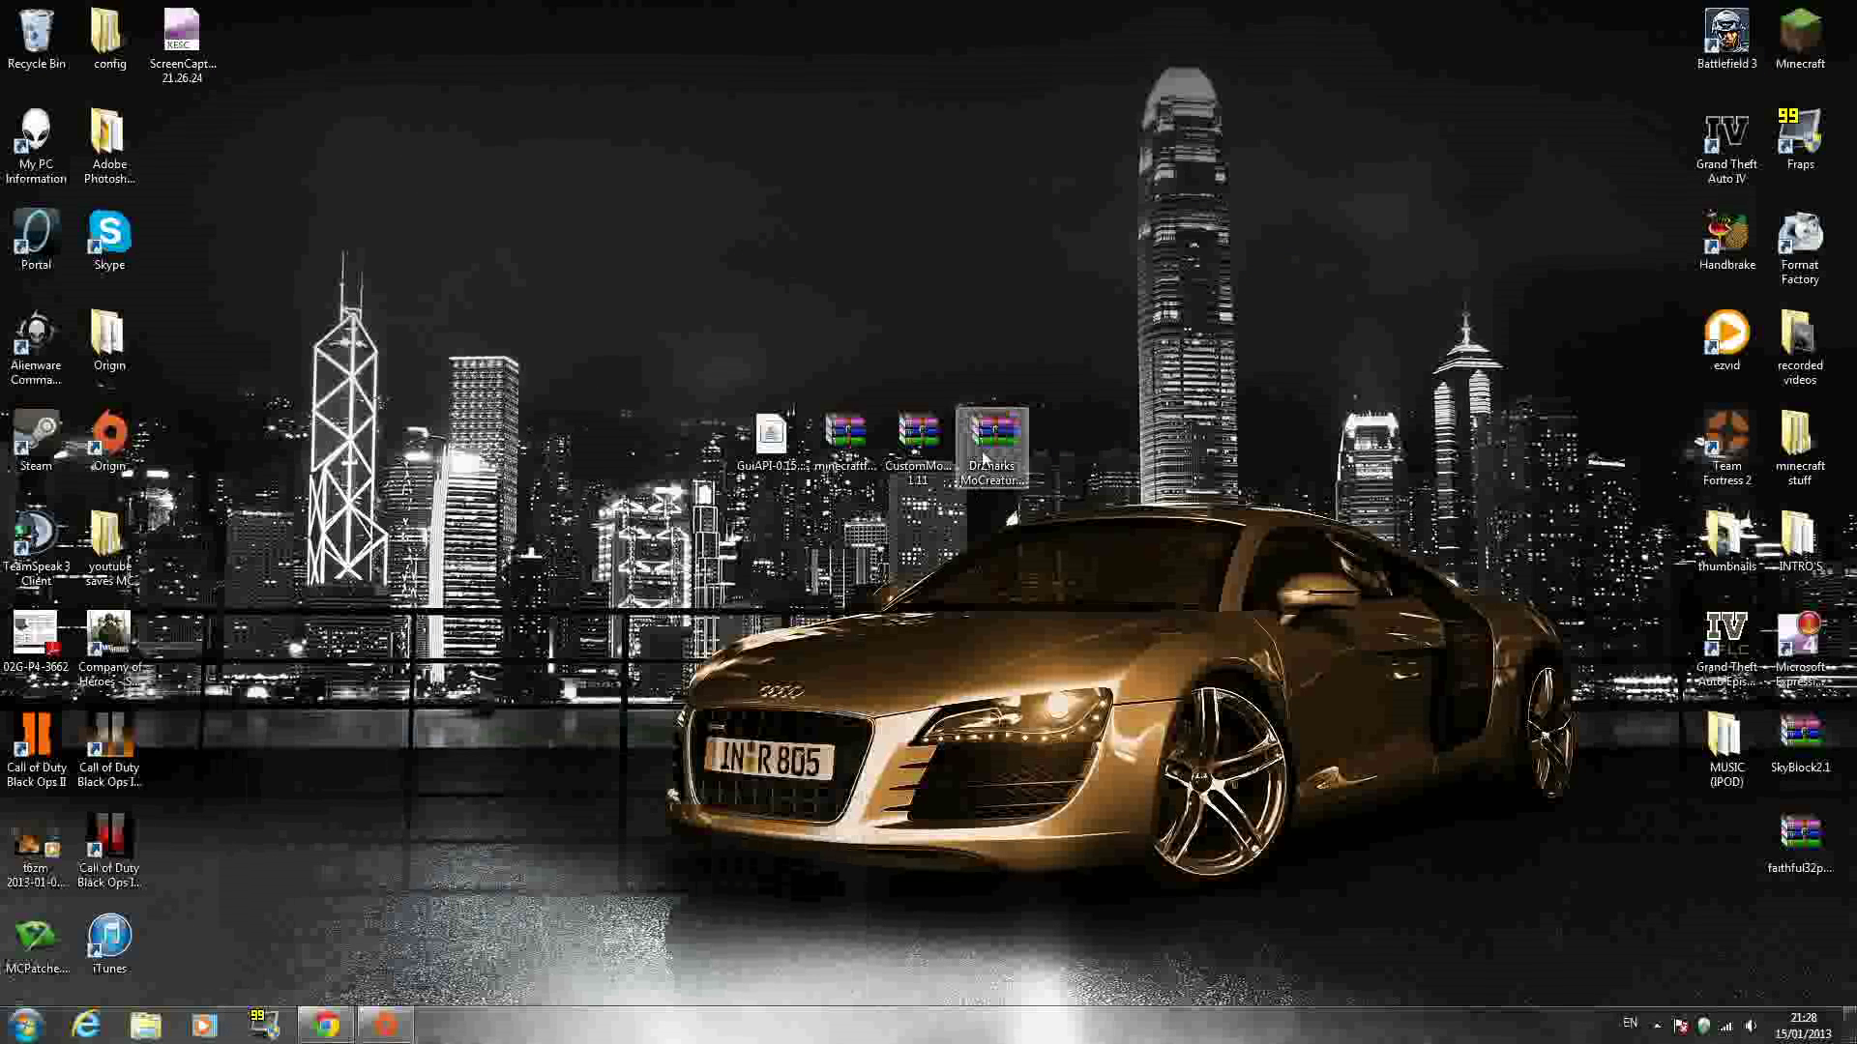
pyautogui.moveTo(907, 450); pyautogui.dragTo(987, 455)
pyautogui.moveTo(843, 446)
pyautogui.mouseDown()
pyautogui.moveTo(909, 446)
pyautogui.moveTo(751, 442)
pyautogui.moveTo(820, 443)
pyautogui.mouseUp()
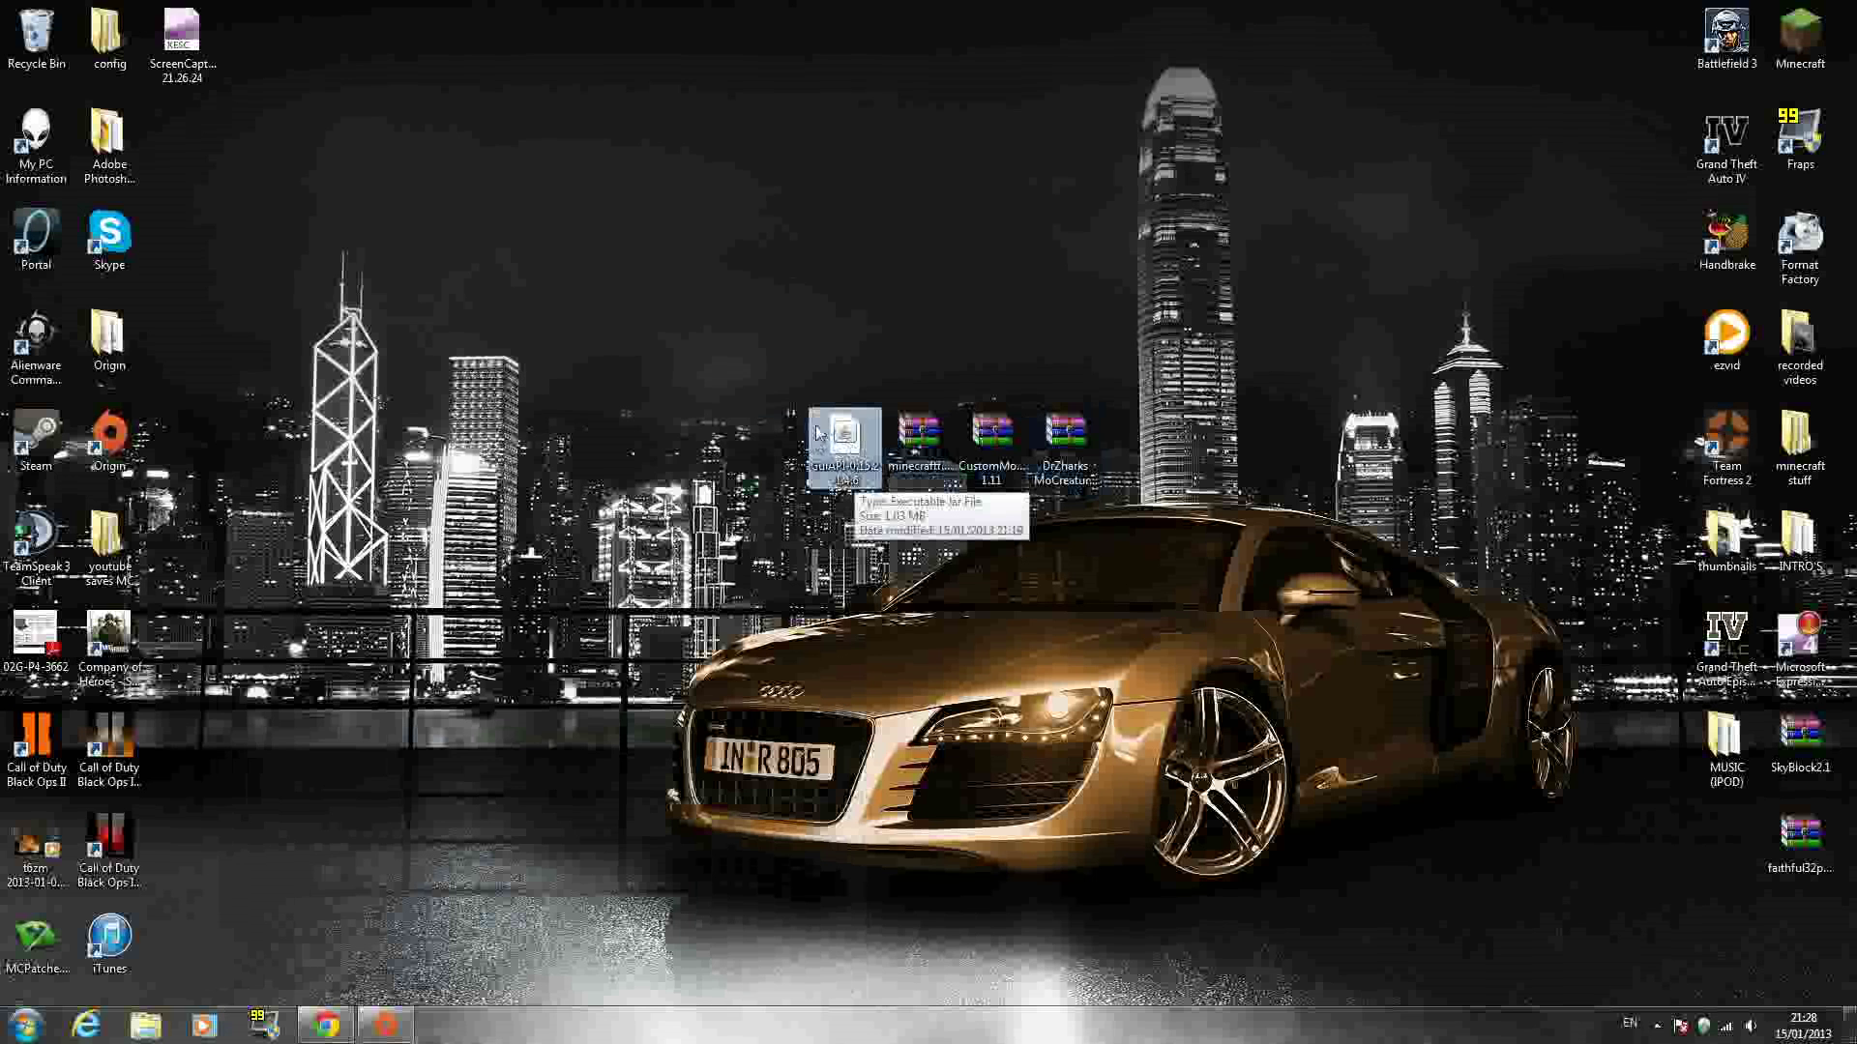
pyautogui.click(991, 445)
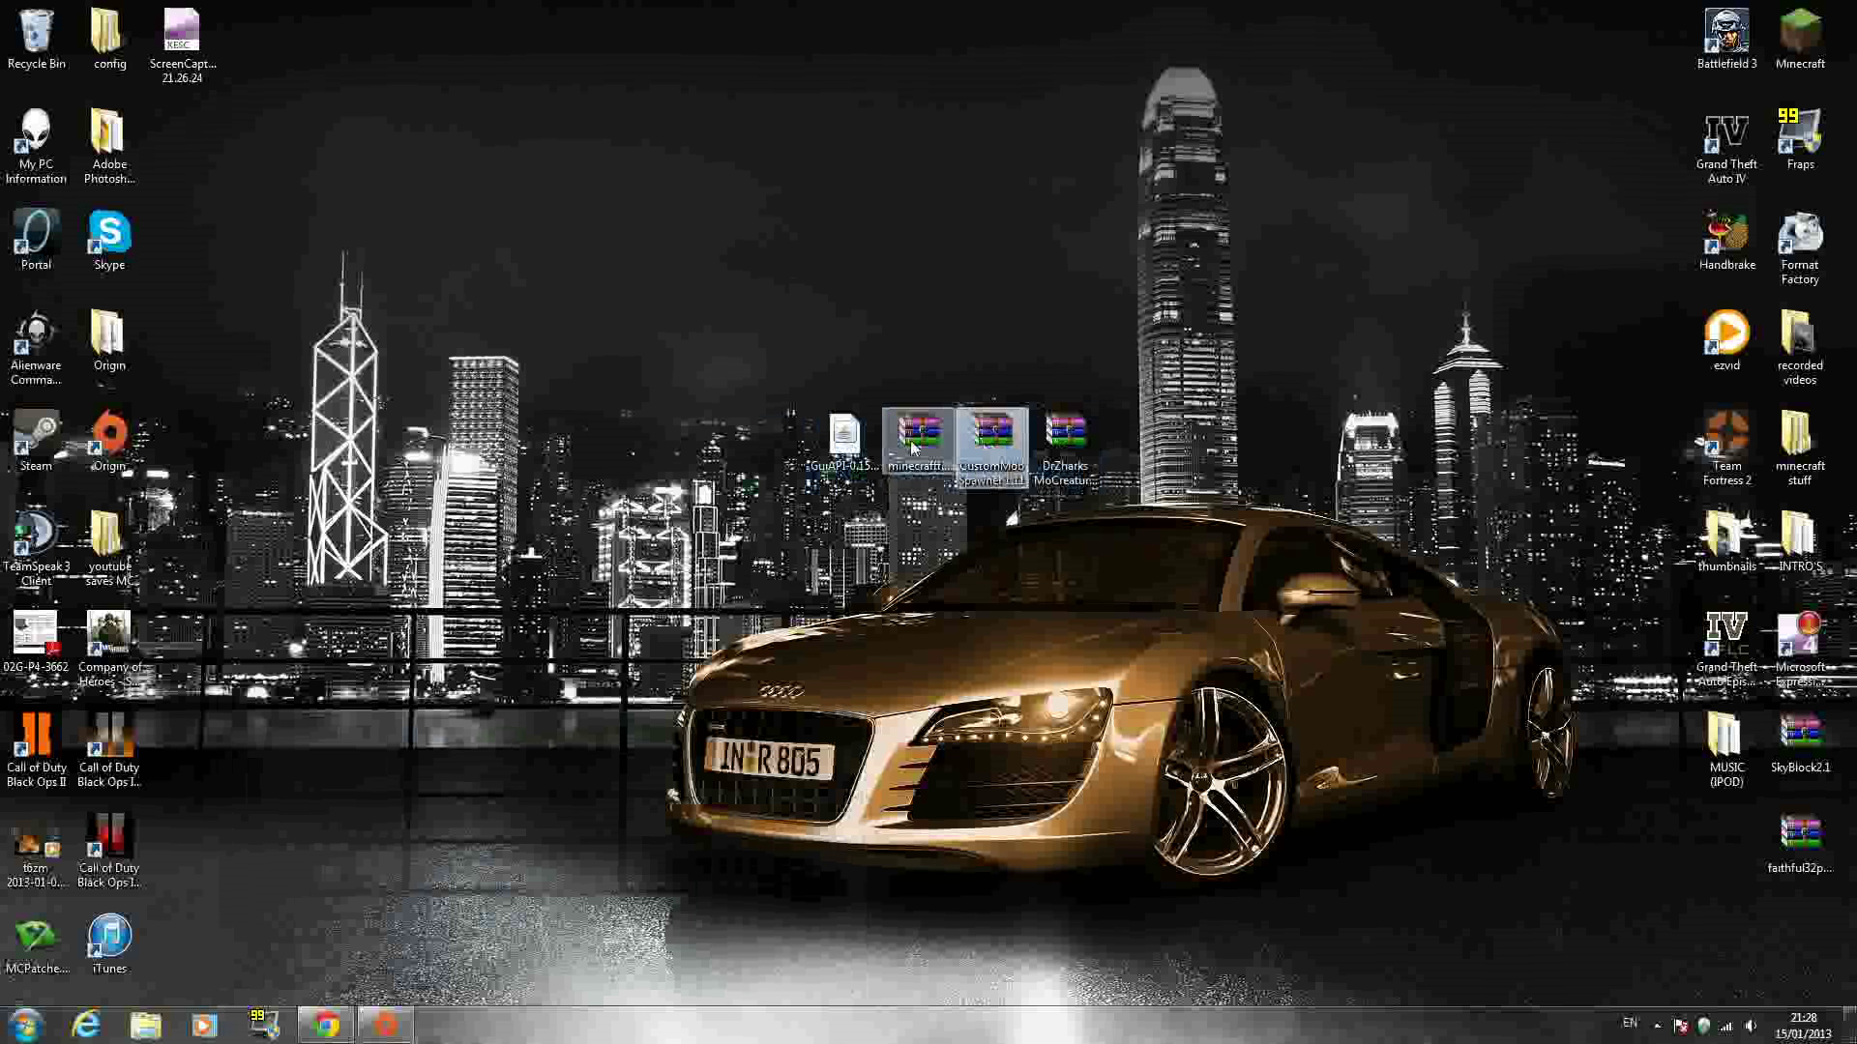
pyautogui.click(829, 445)
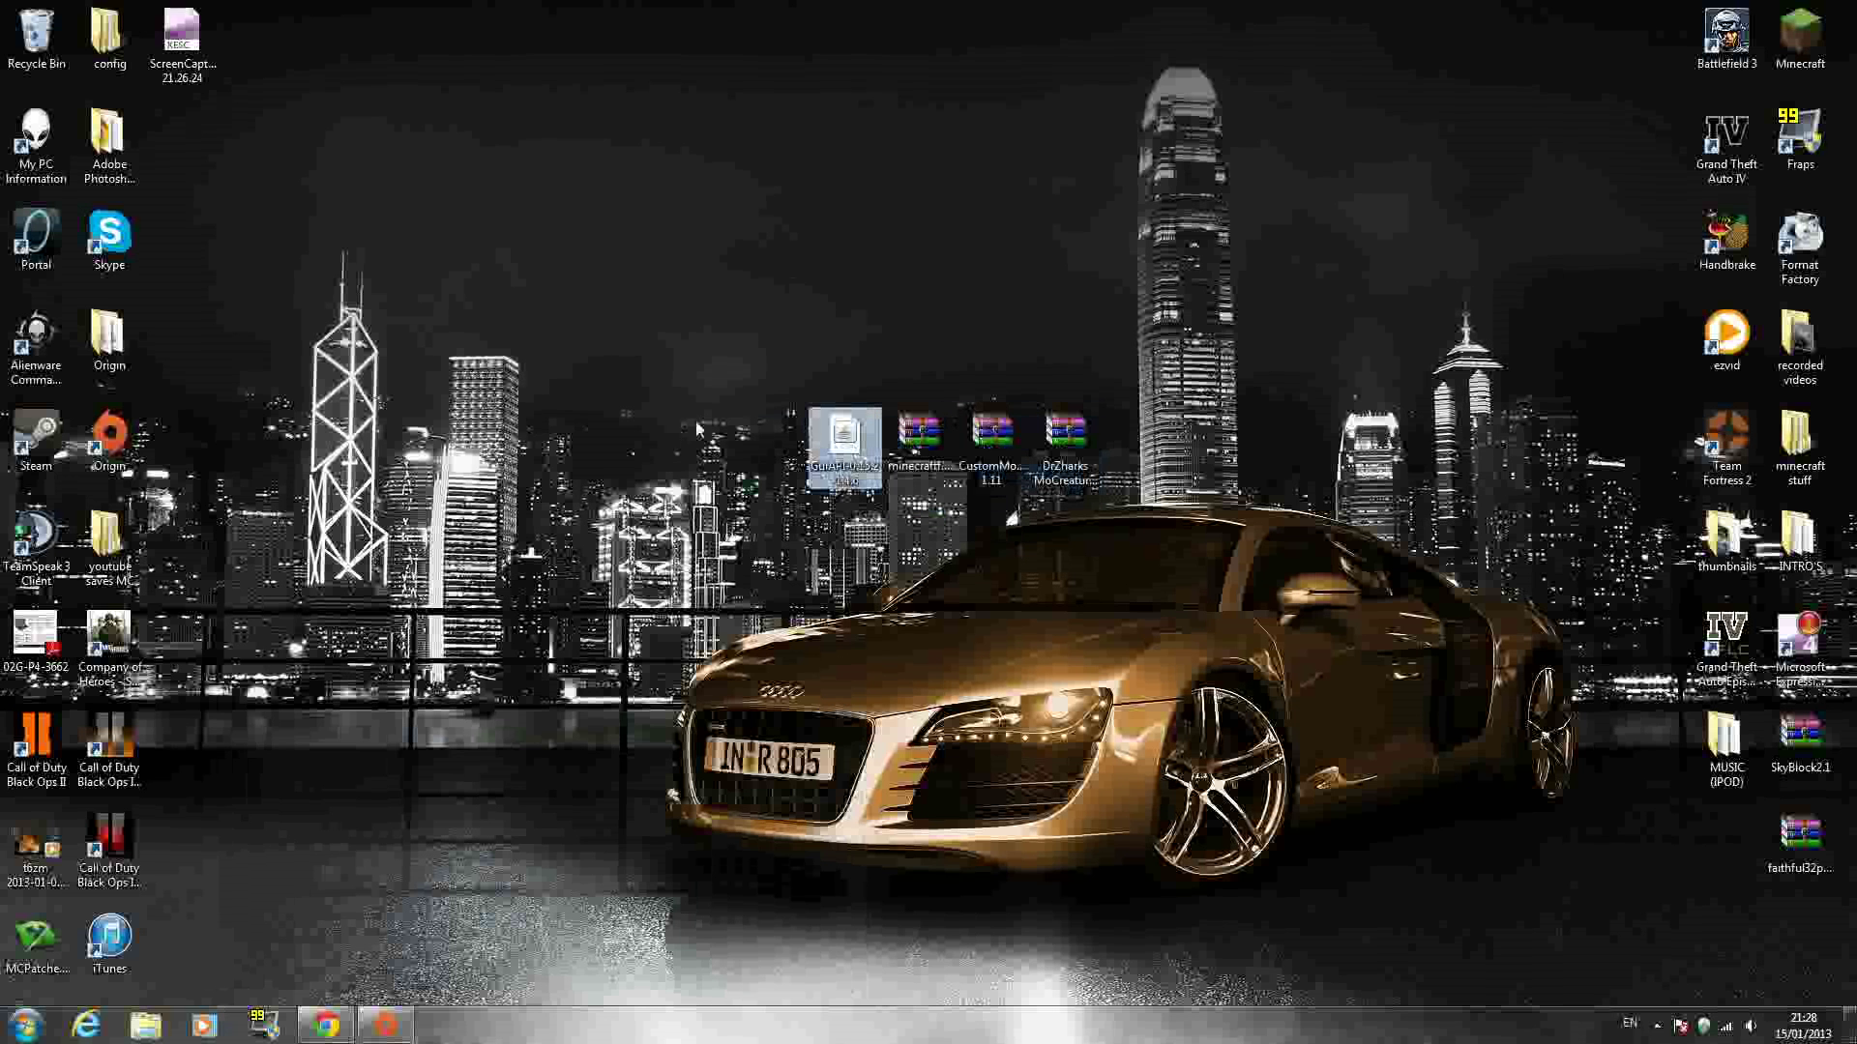
pyautogui.moveTo(682, 411); pyautogui.dragTo(1352, 559)
pyautogui.click(1351, 558)
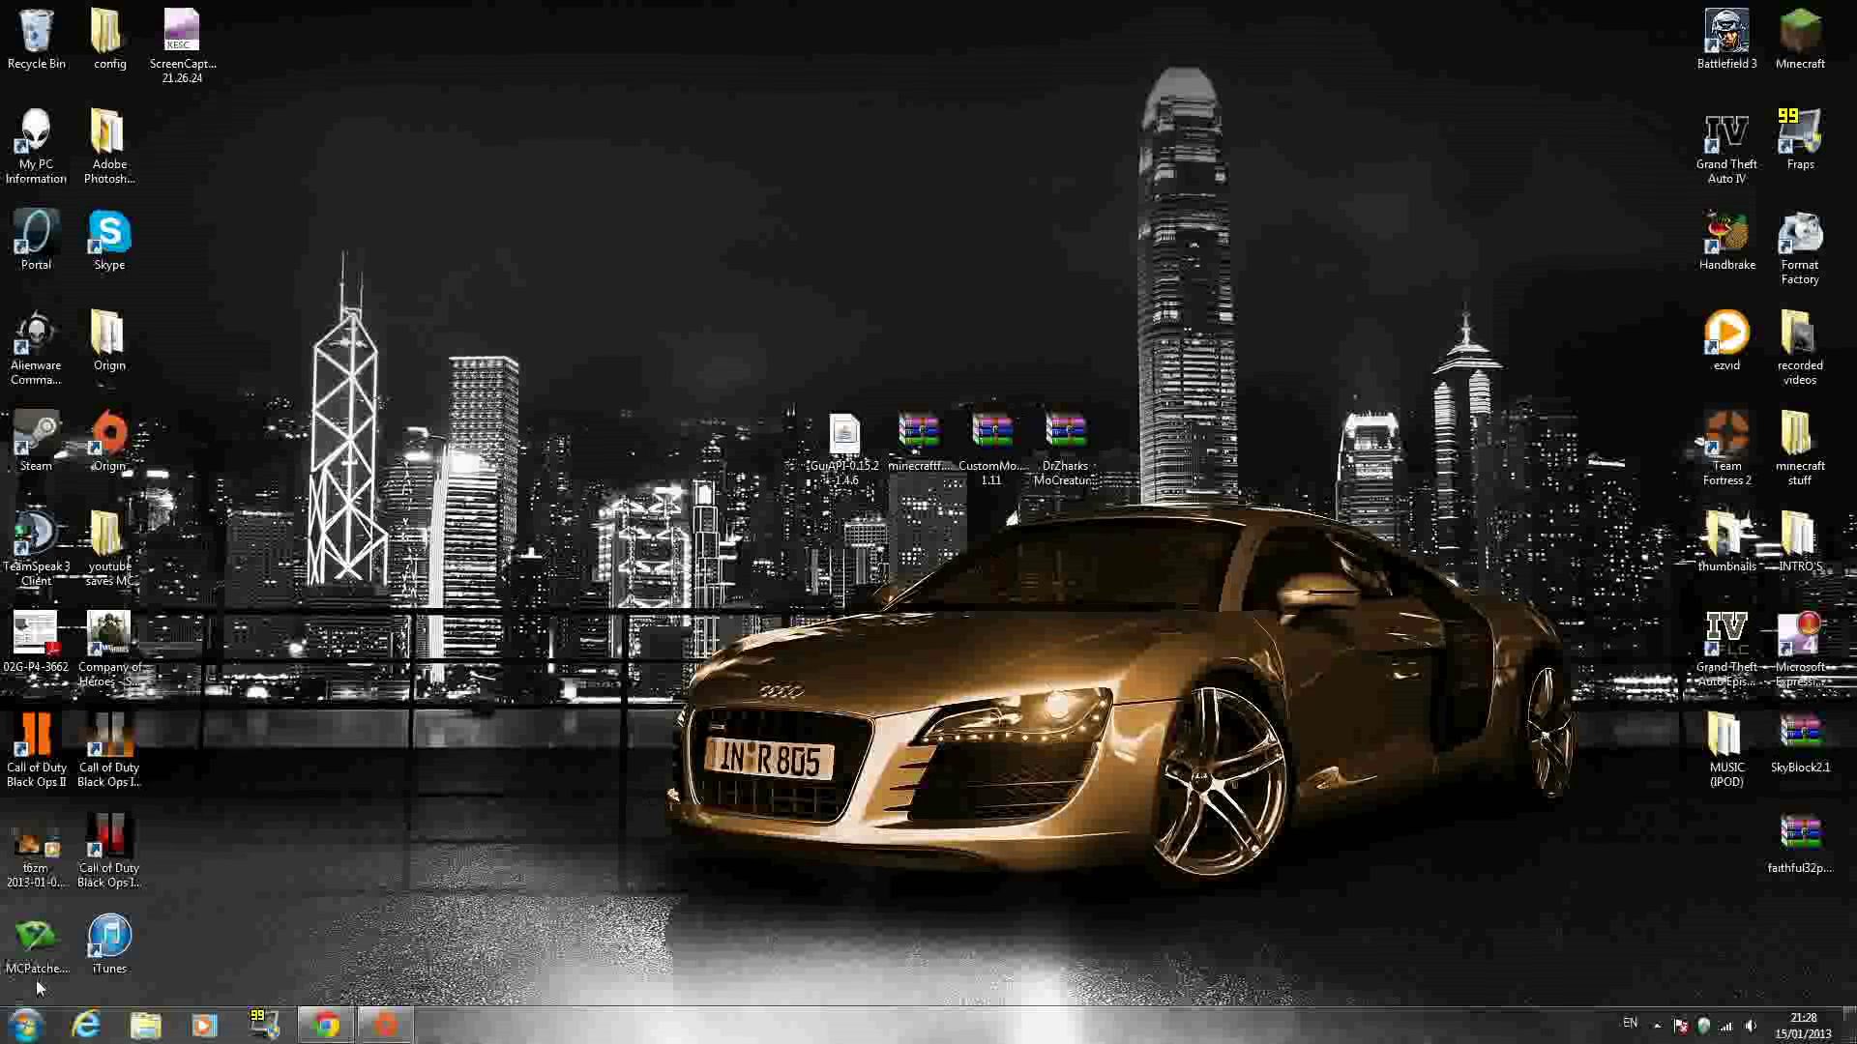
# Search for %appdata% to open the Roaming folder, and place its window below the downloaded mod files.
pyautogui.click(27, 1031)
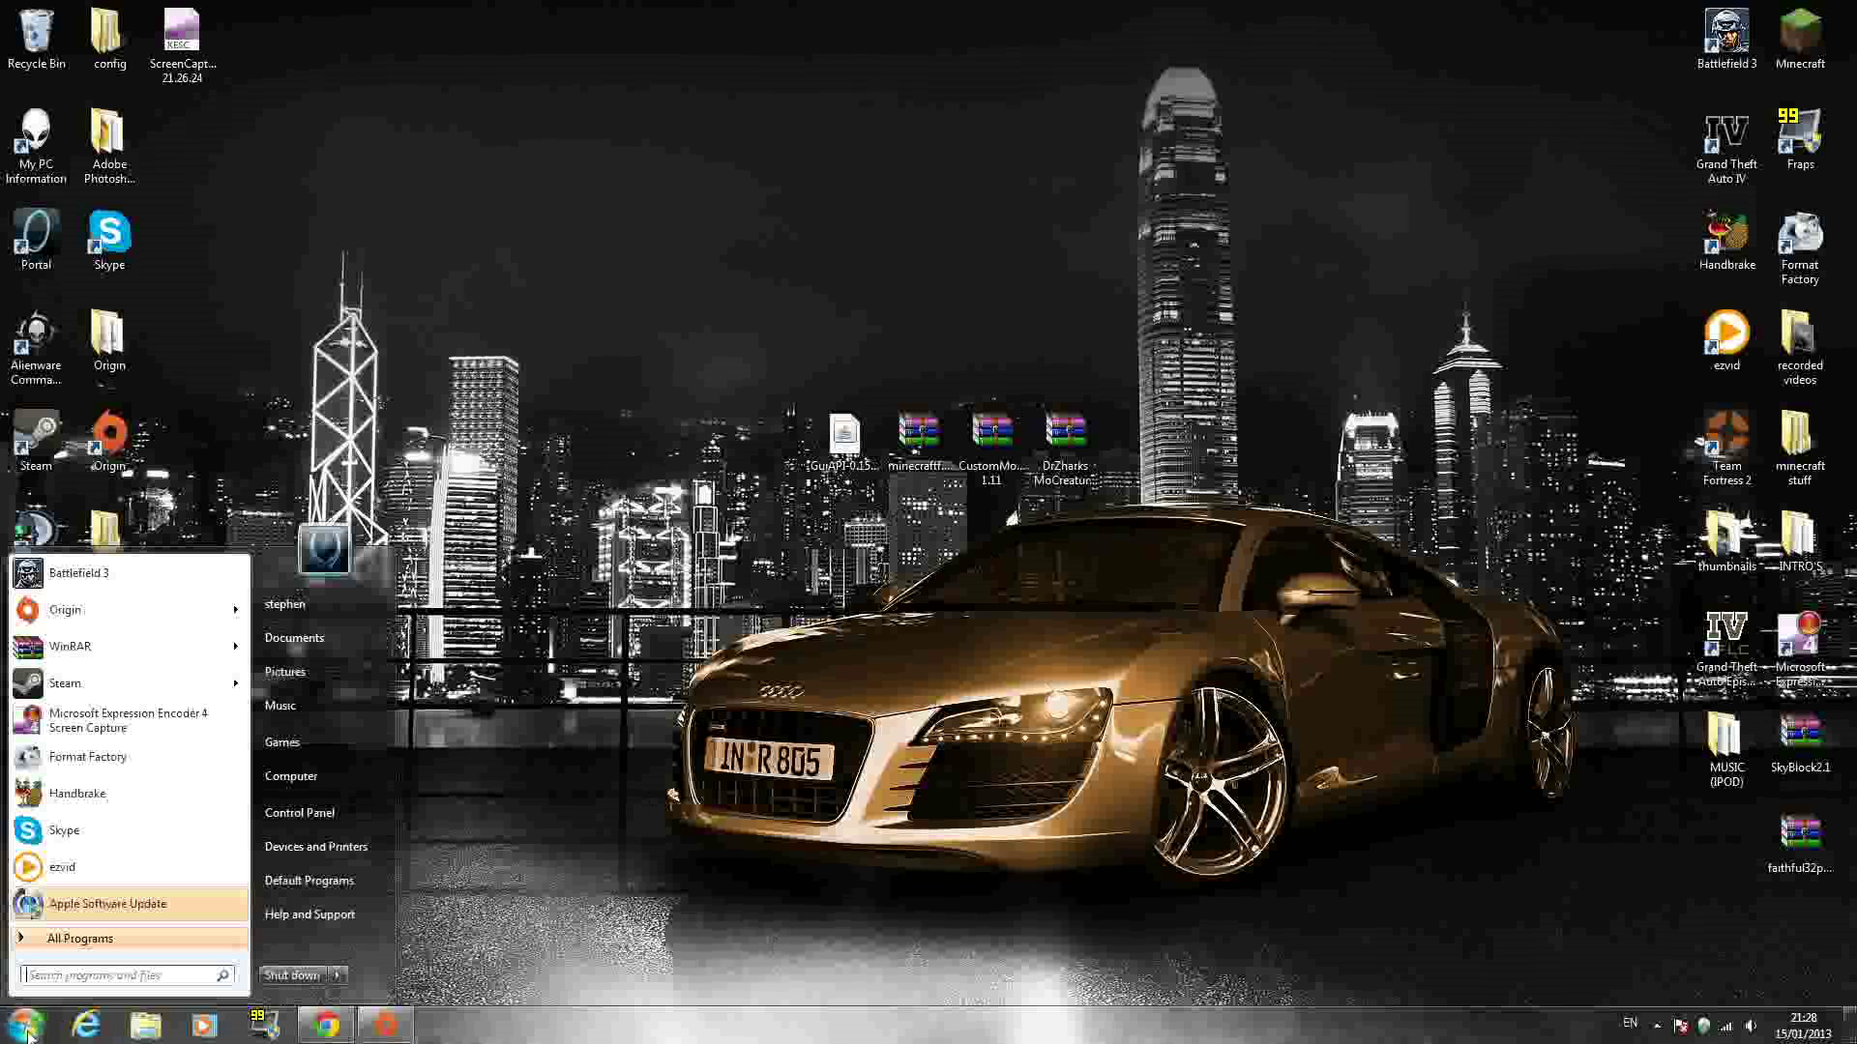
pyautogui.click(53, 976)
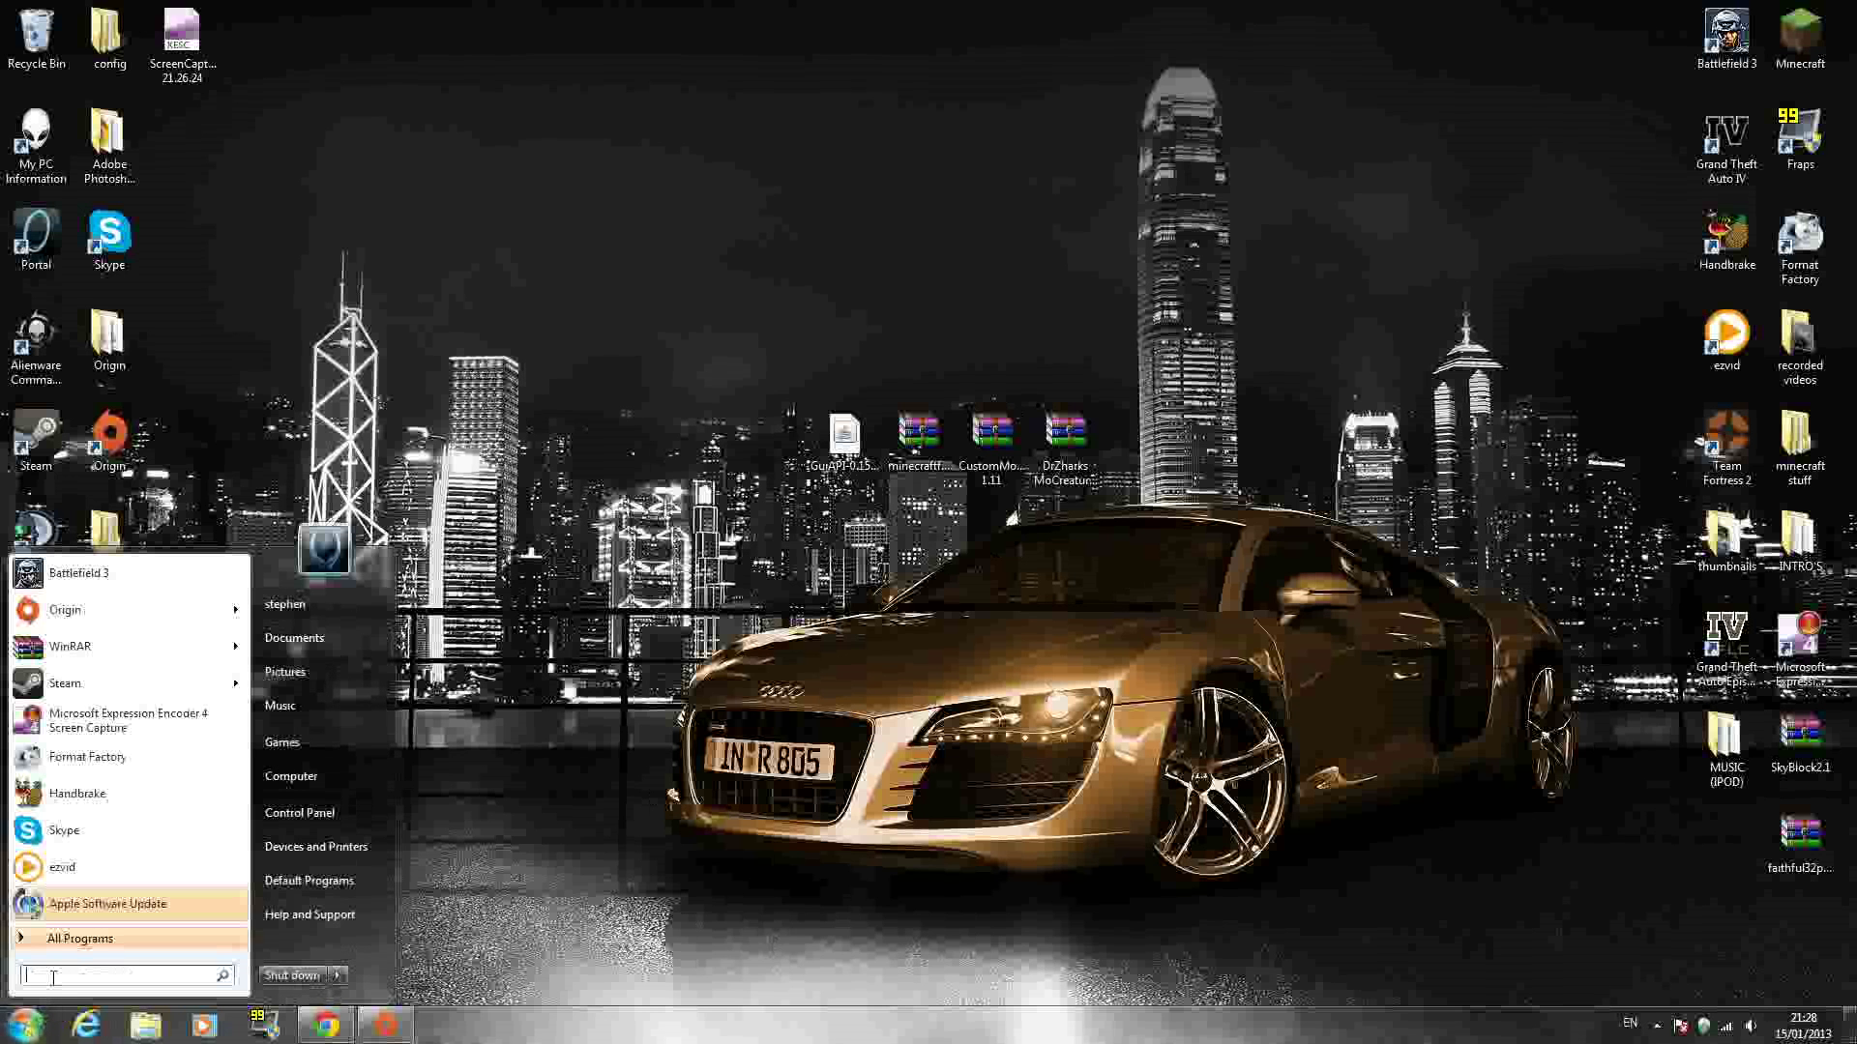
pyautogui.write('%appd')
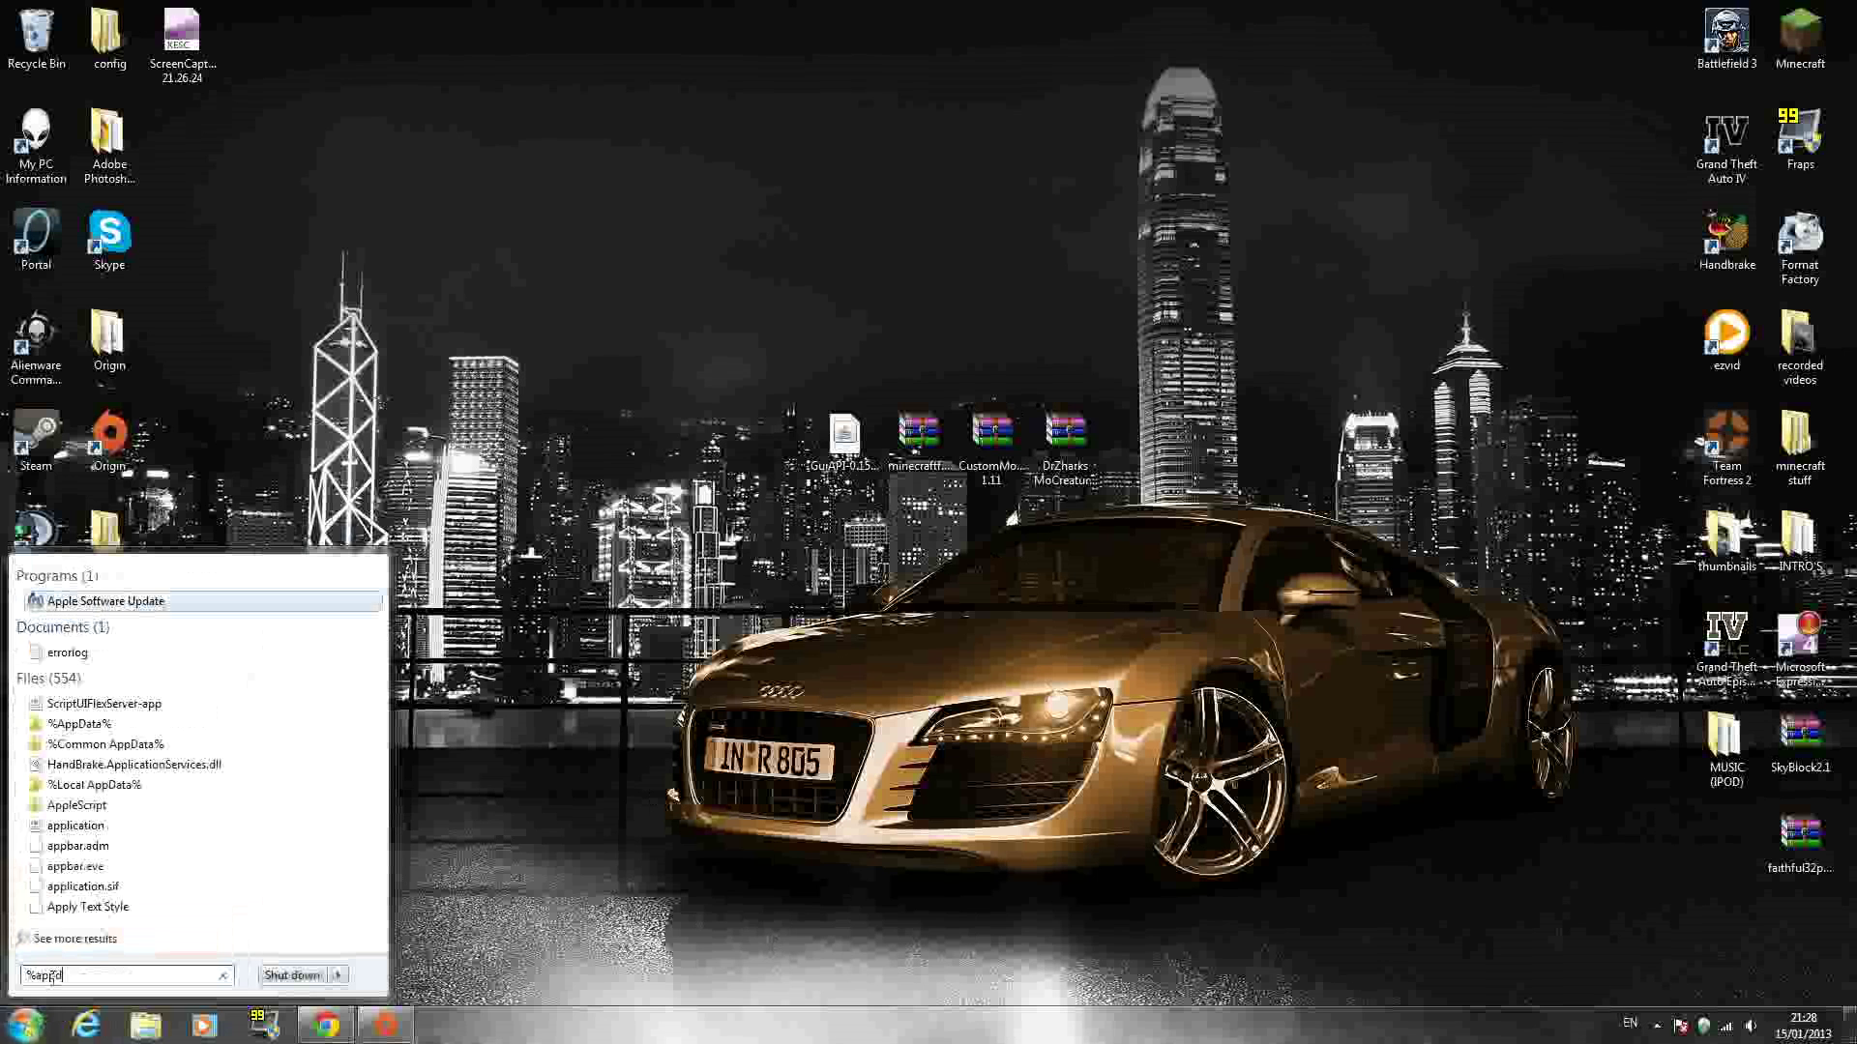
pyautogui.write('ata%')
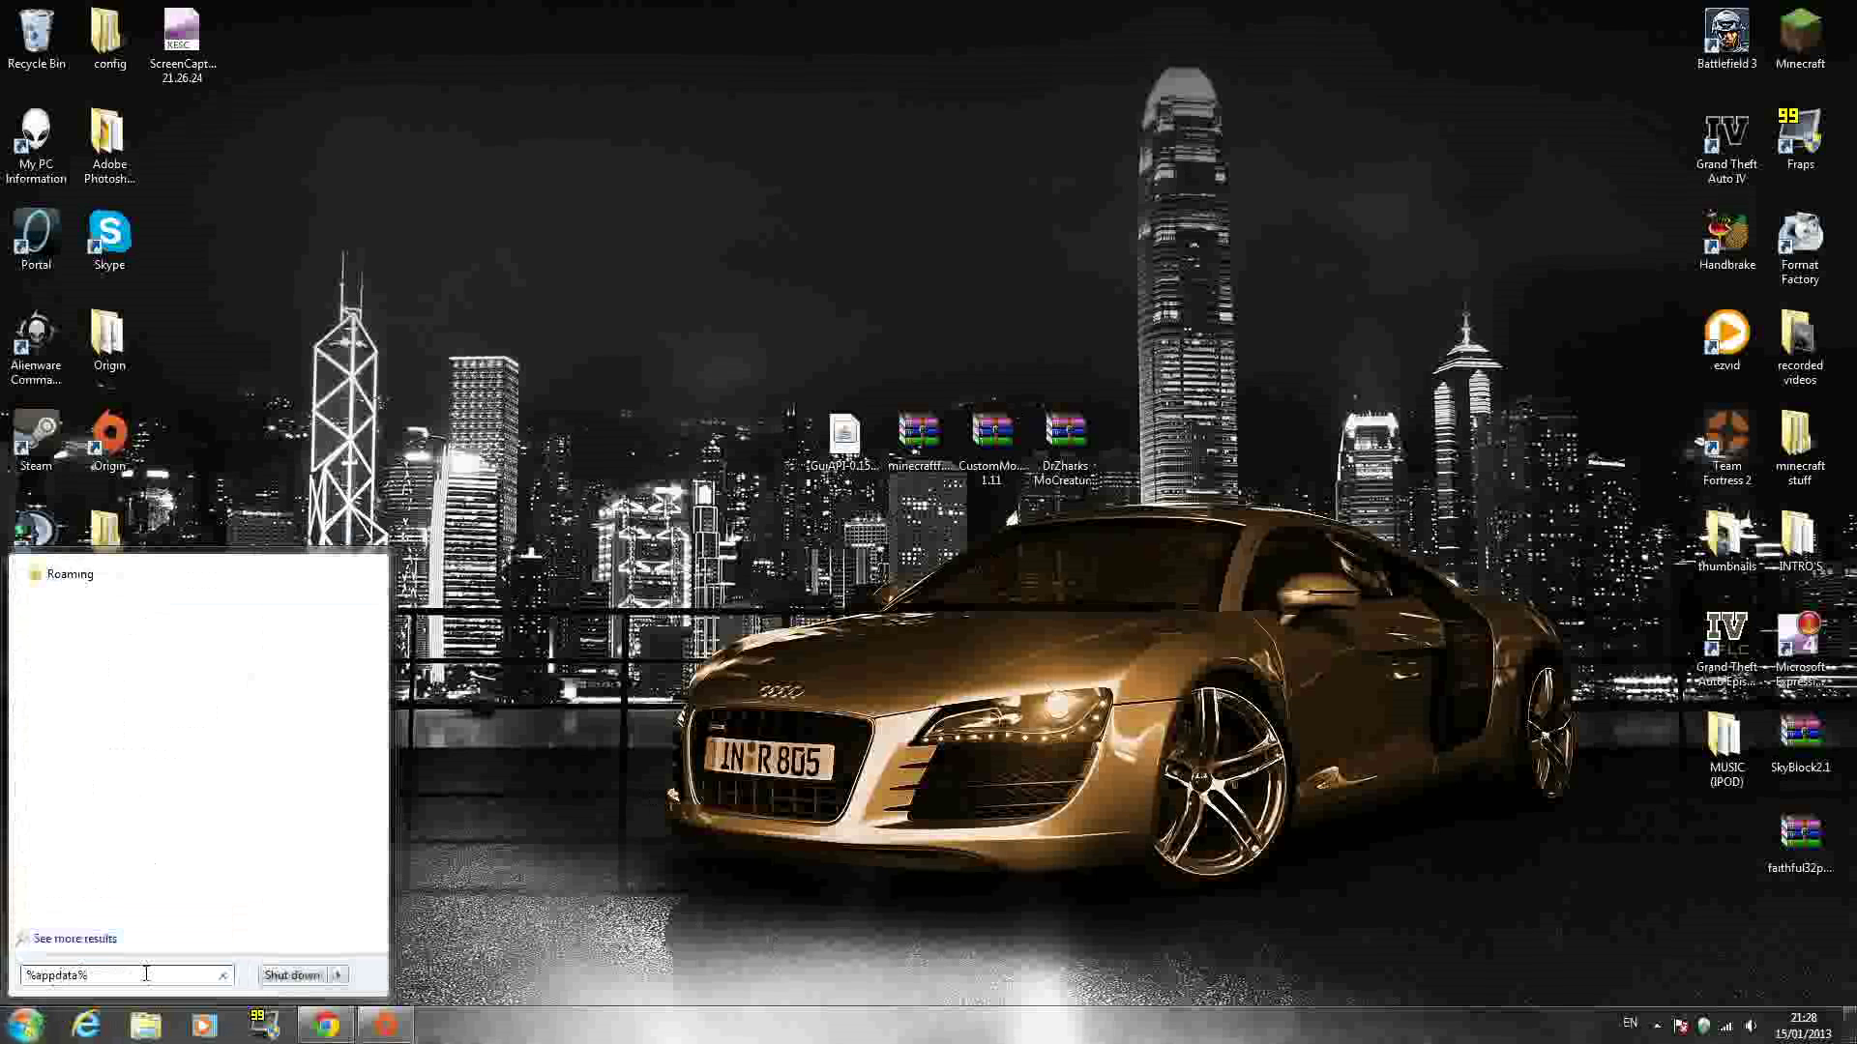
pyautogui.press('Return')
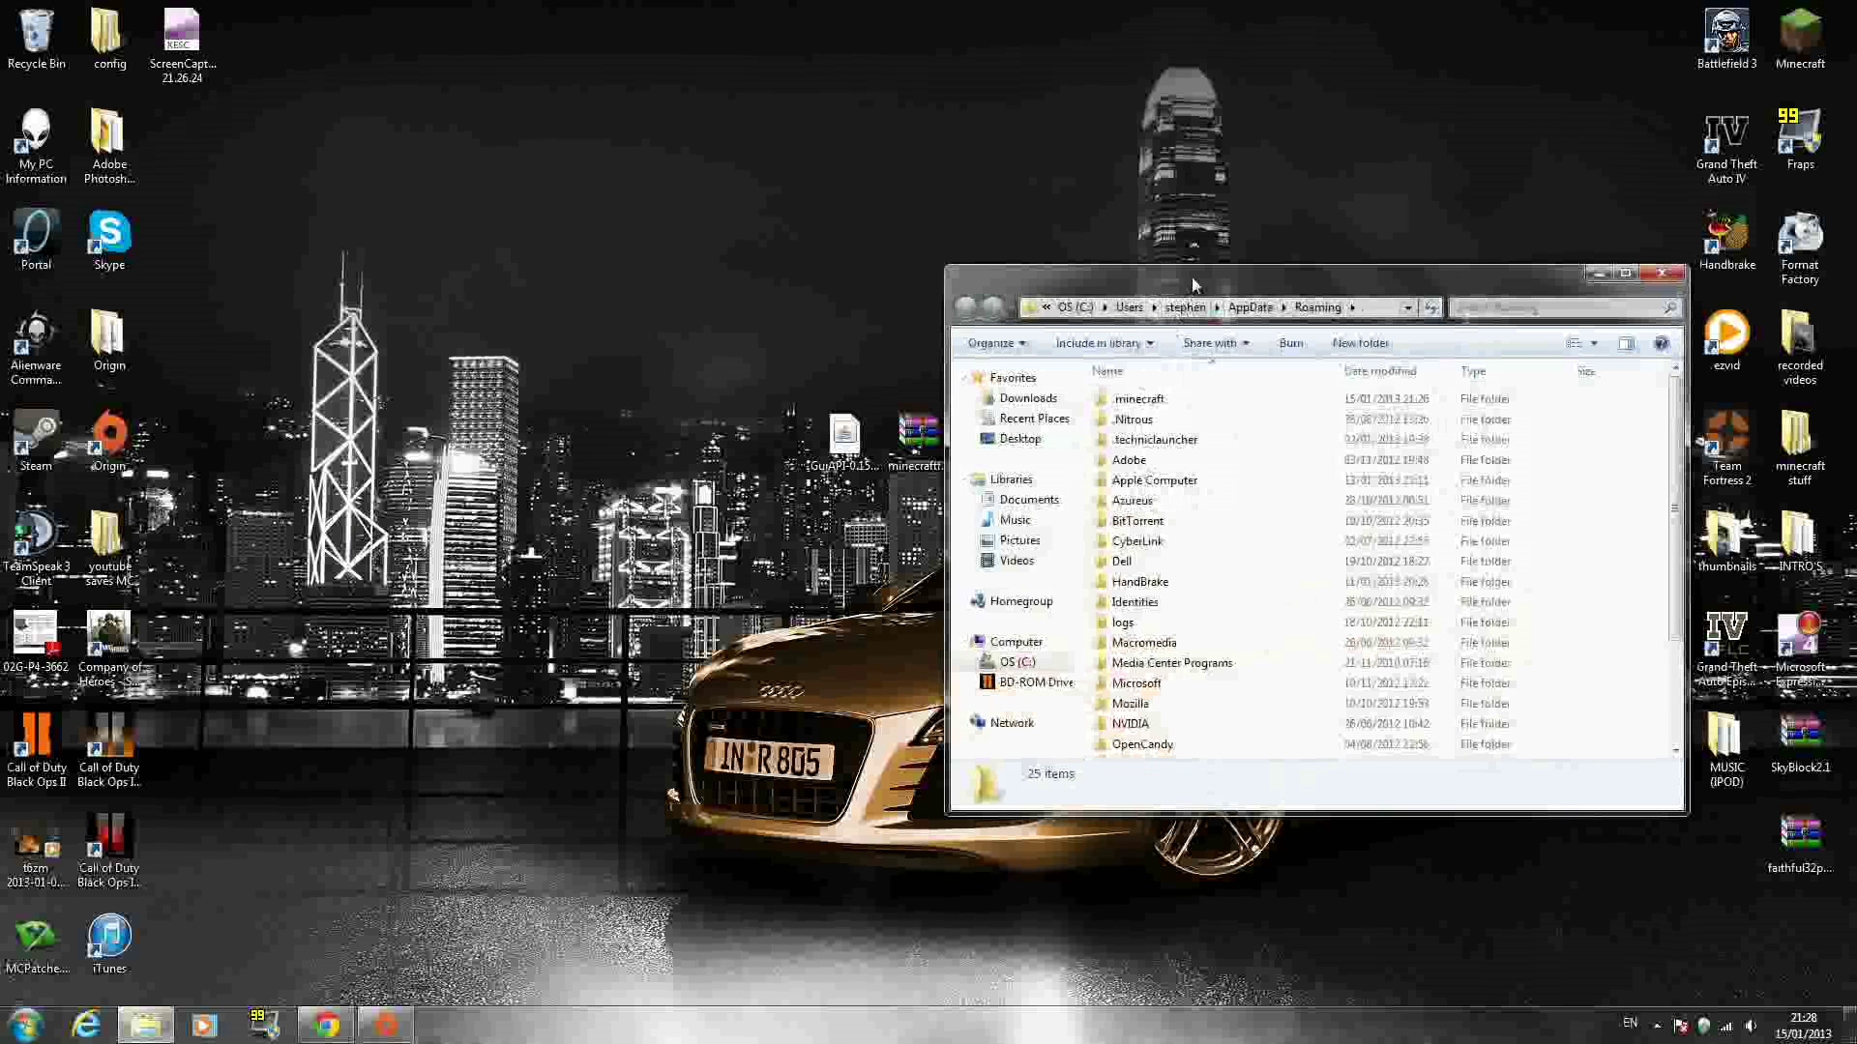
pyautogui.moveTo(1195, 285); pyautogui.dragTo(908, 532)
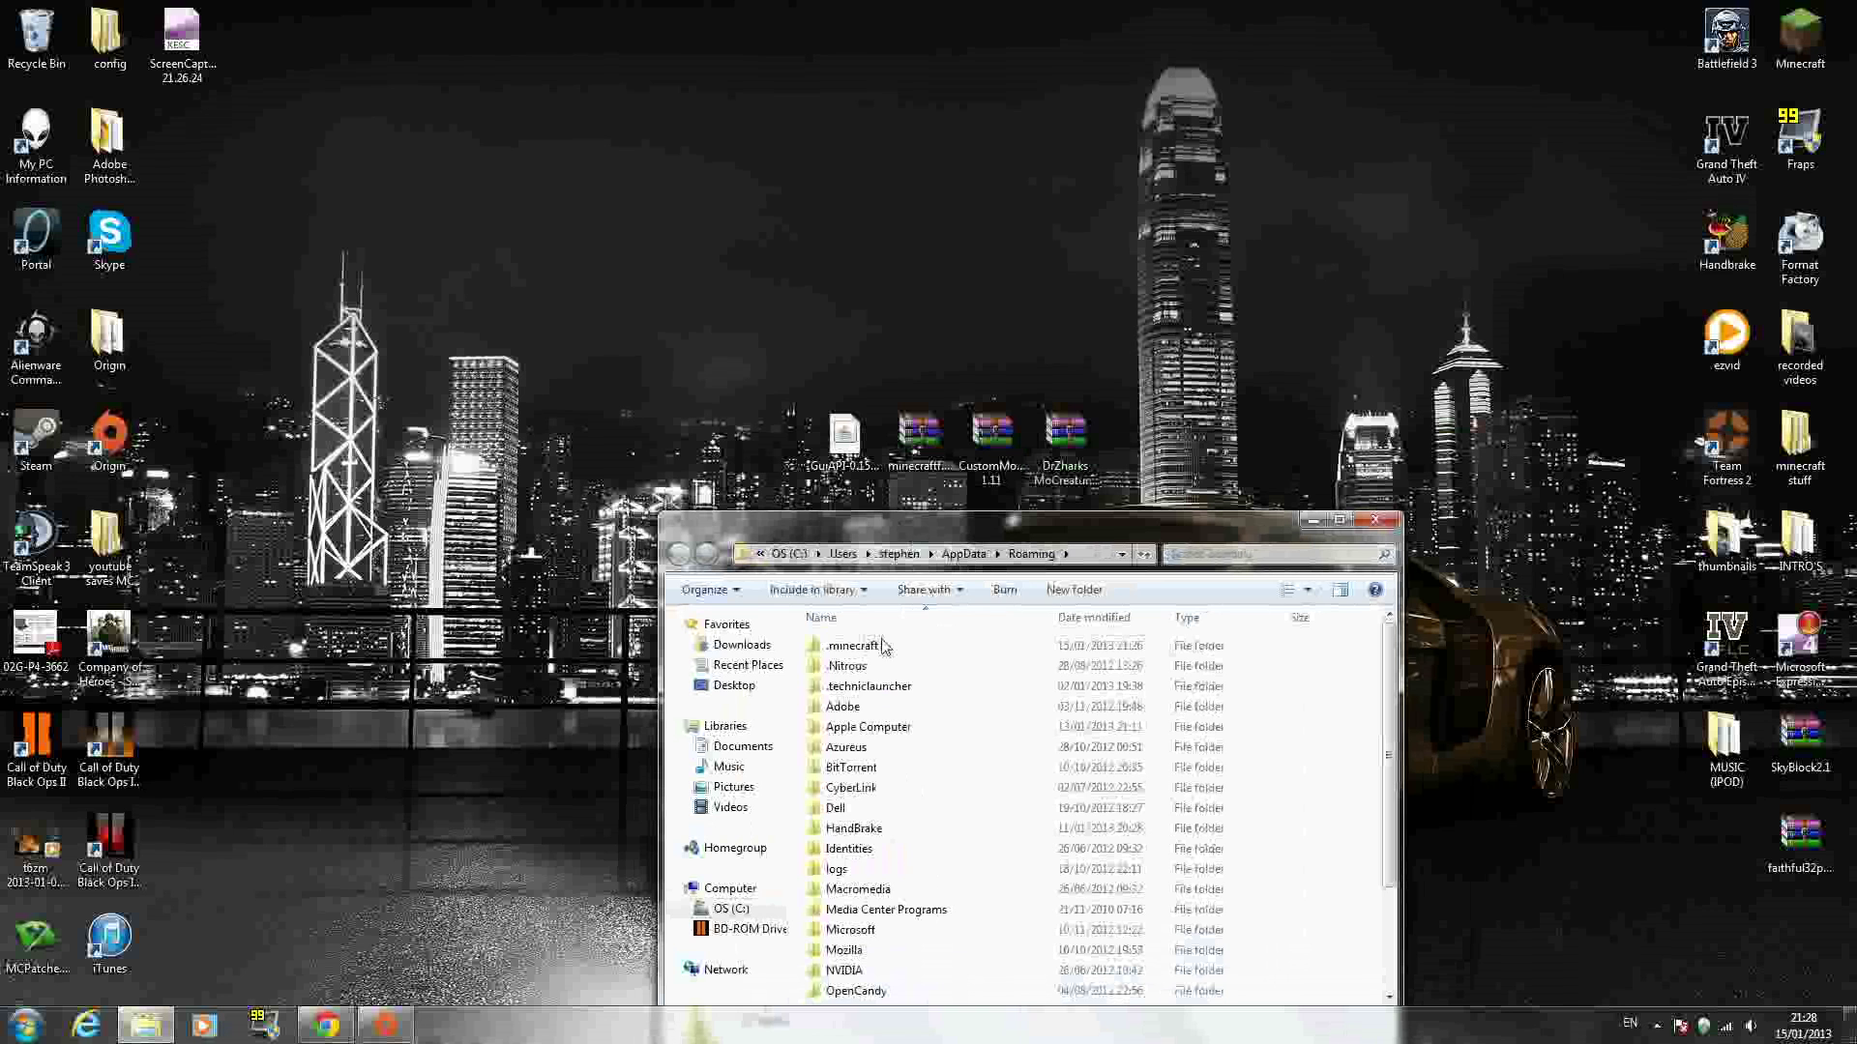
# Go into the .minecraft folder's bin folder and open the minecraft JAR file with WinRAR archiver, dismissing the licence reminder.
pyautogui.doubleClick(896, 654)
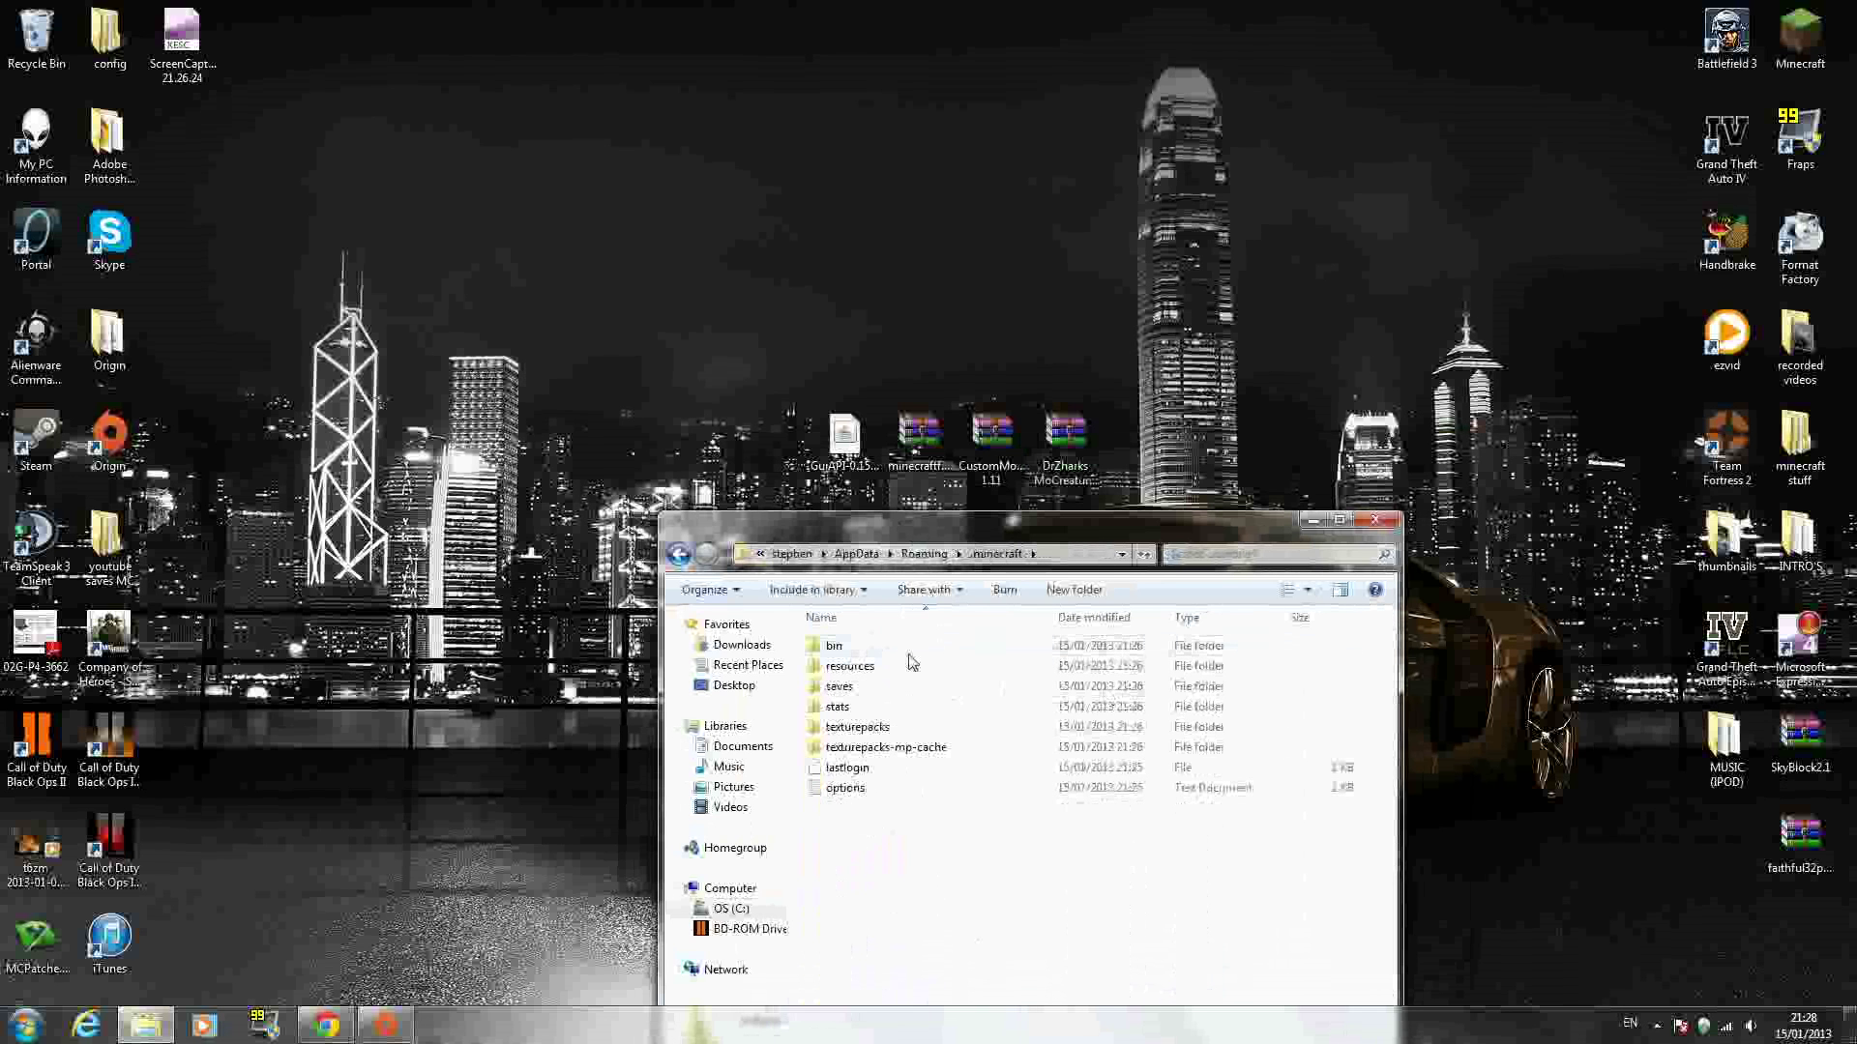
pyautogui.doubleClick(855, 653)
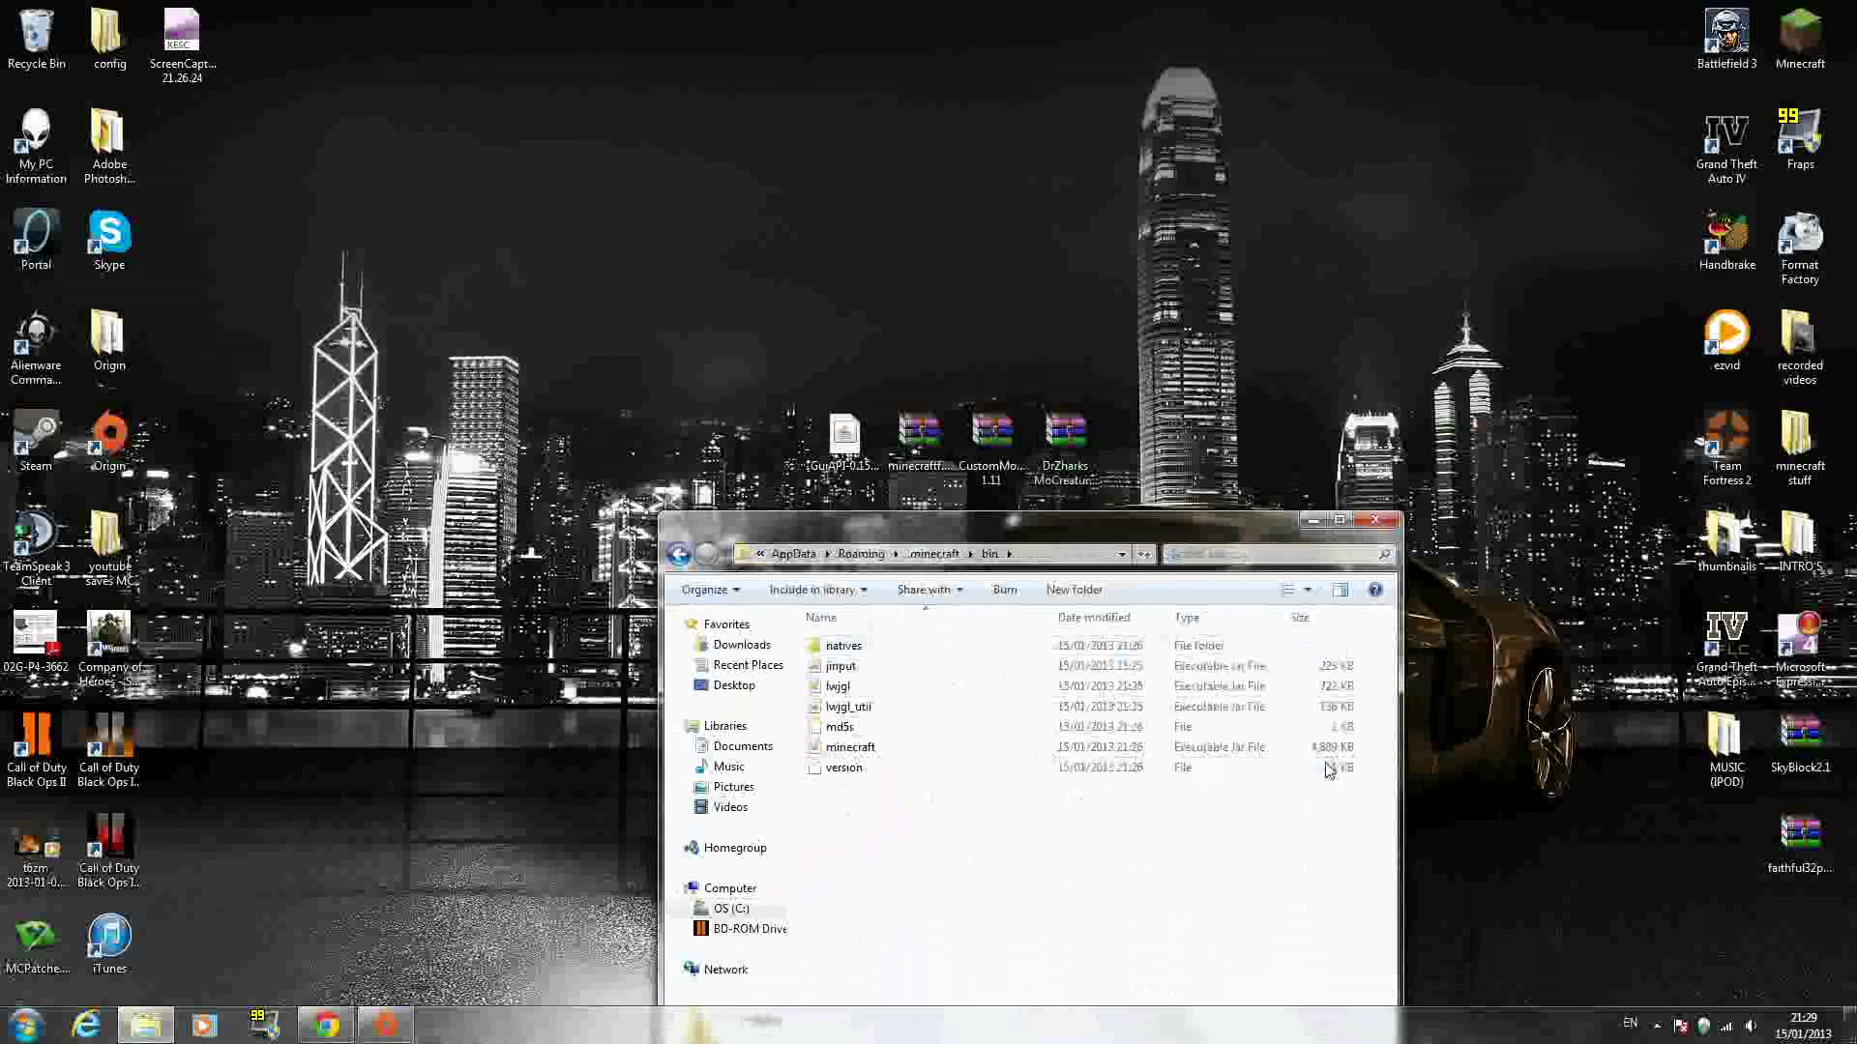
pyautogui.rightClick(908, 750)
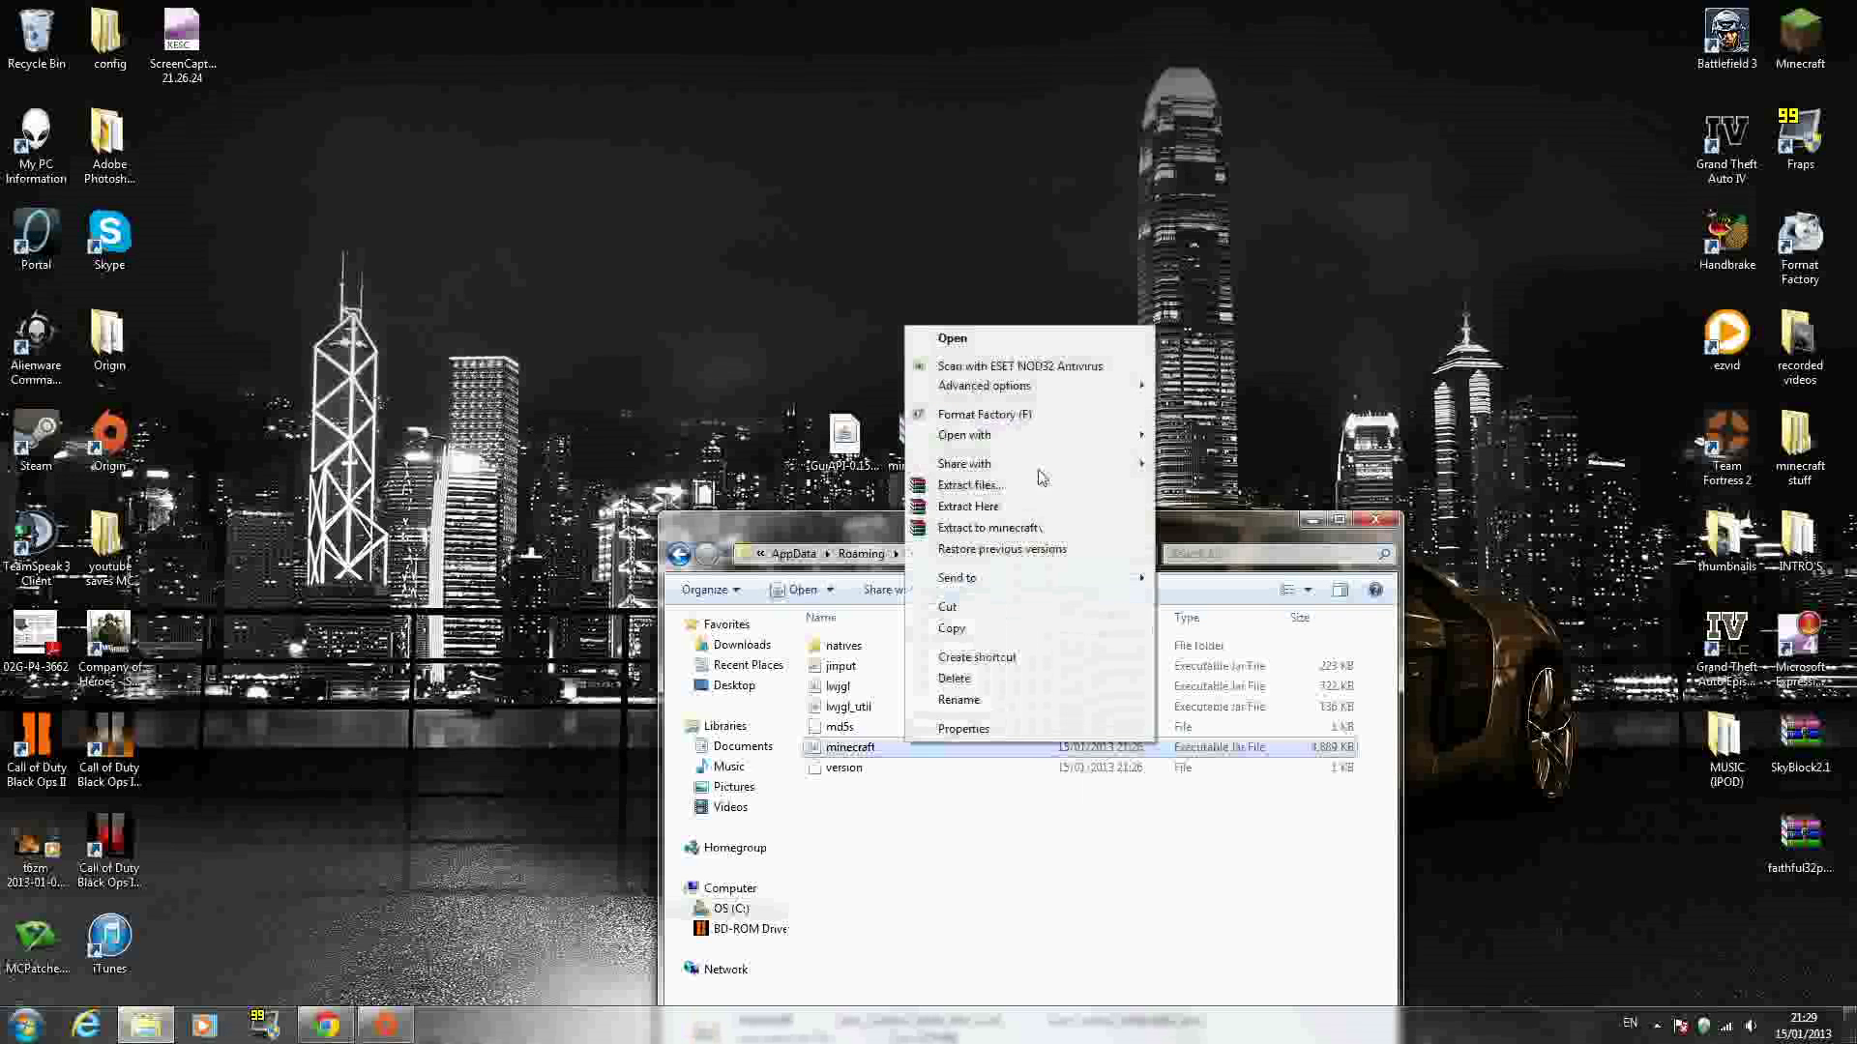
pyautogui.moveTo(1079, 433)
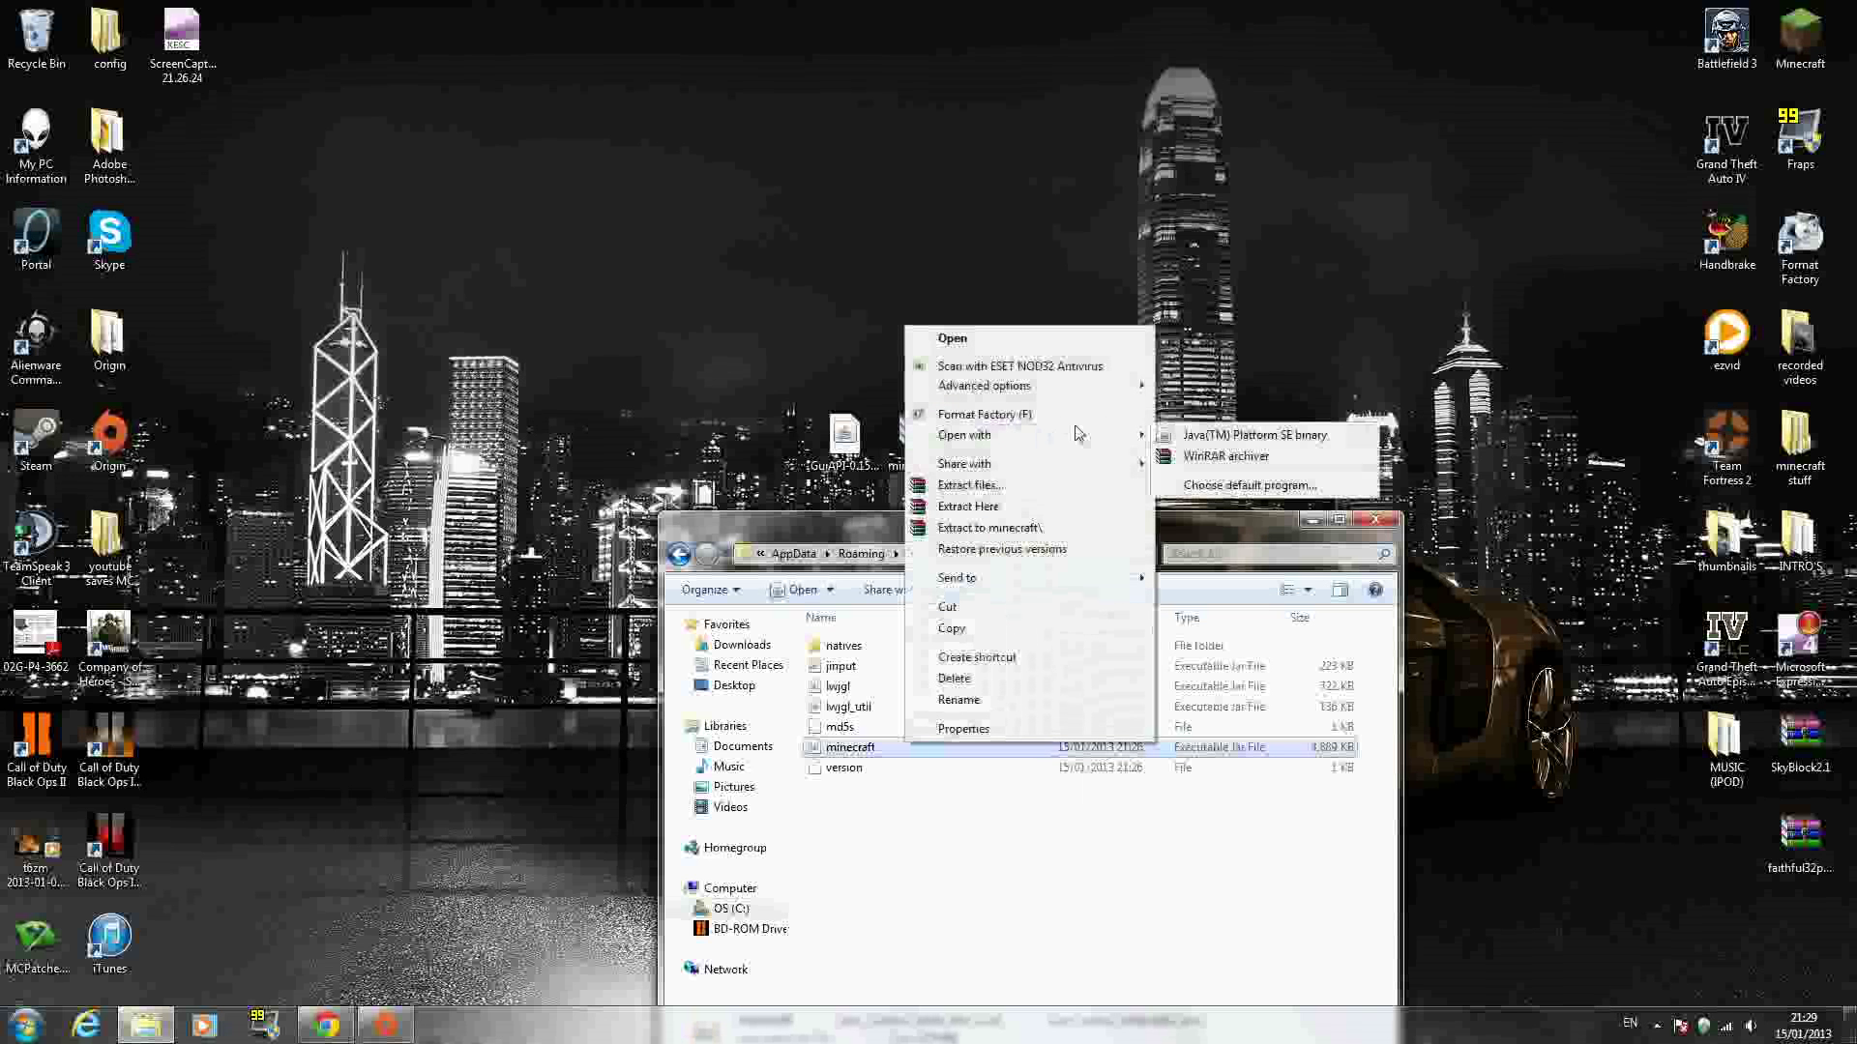
pyautogui.click(1305, 462)
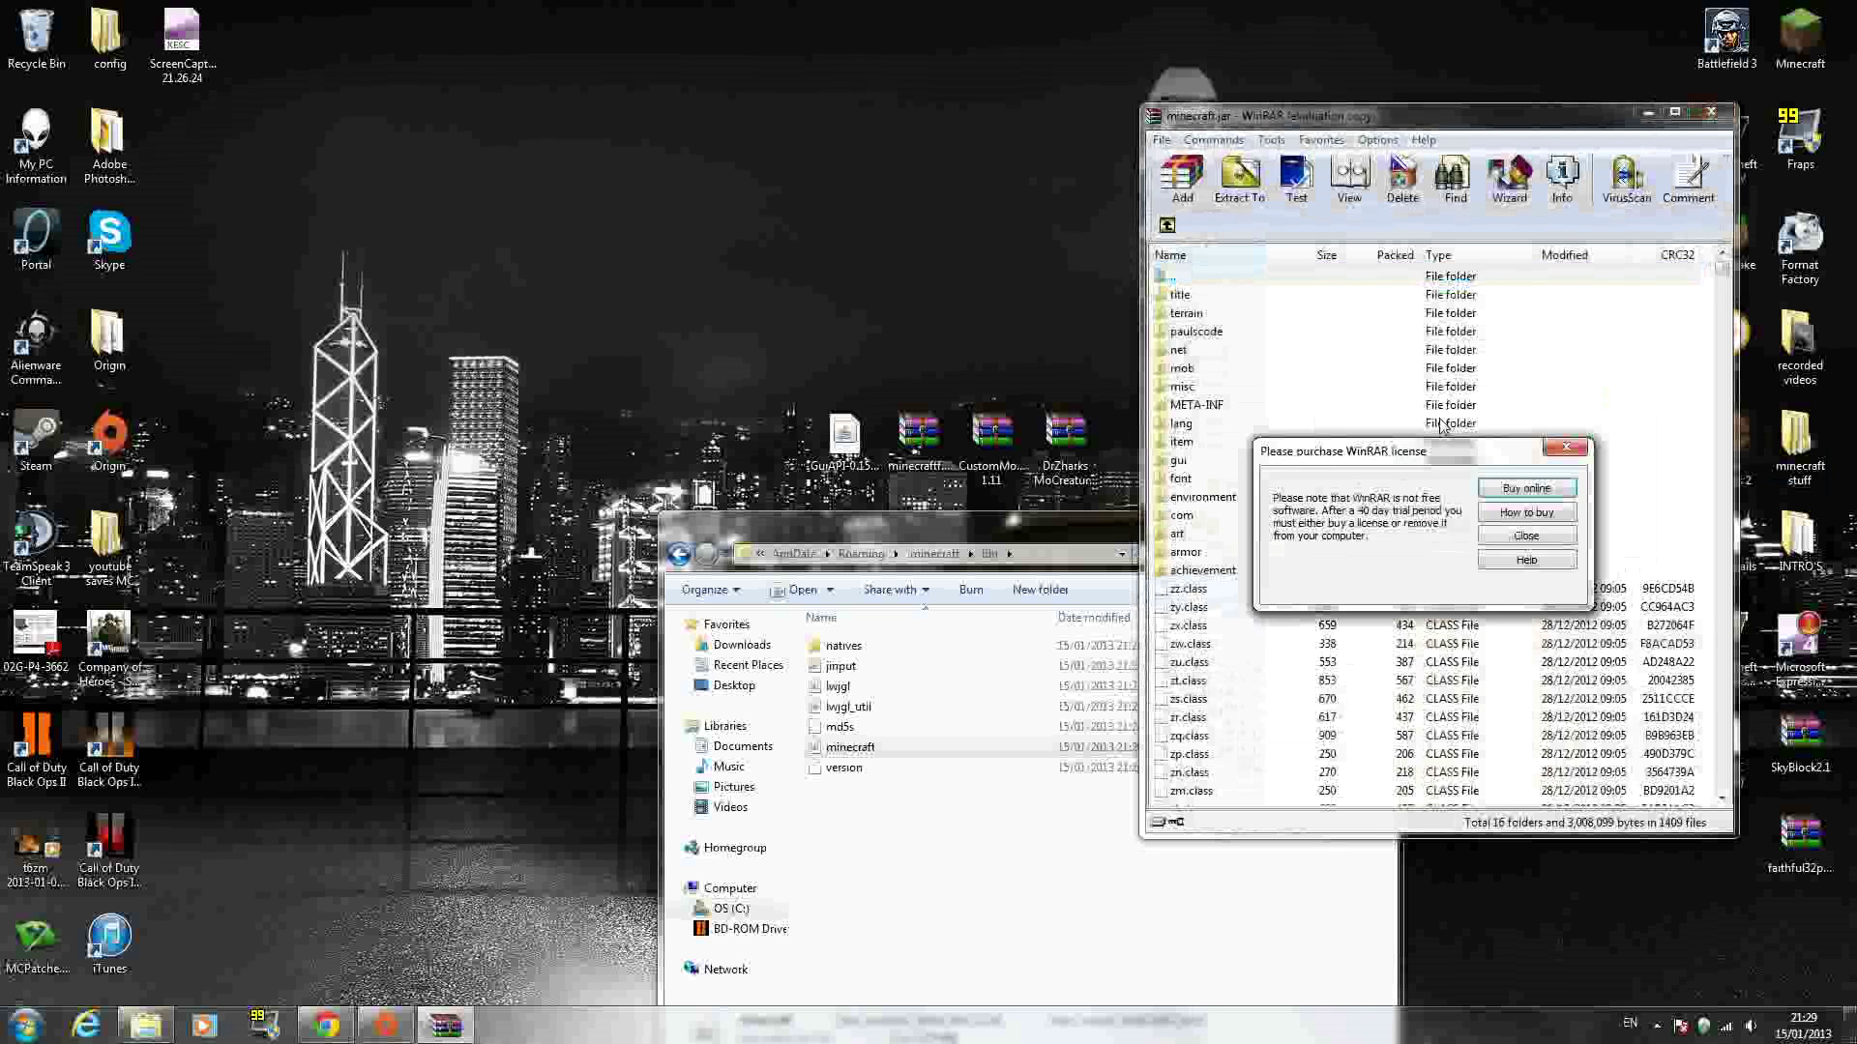
pyautogui.click(1565, 446)
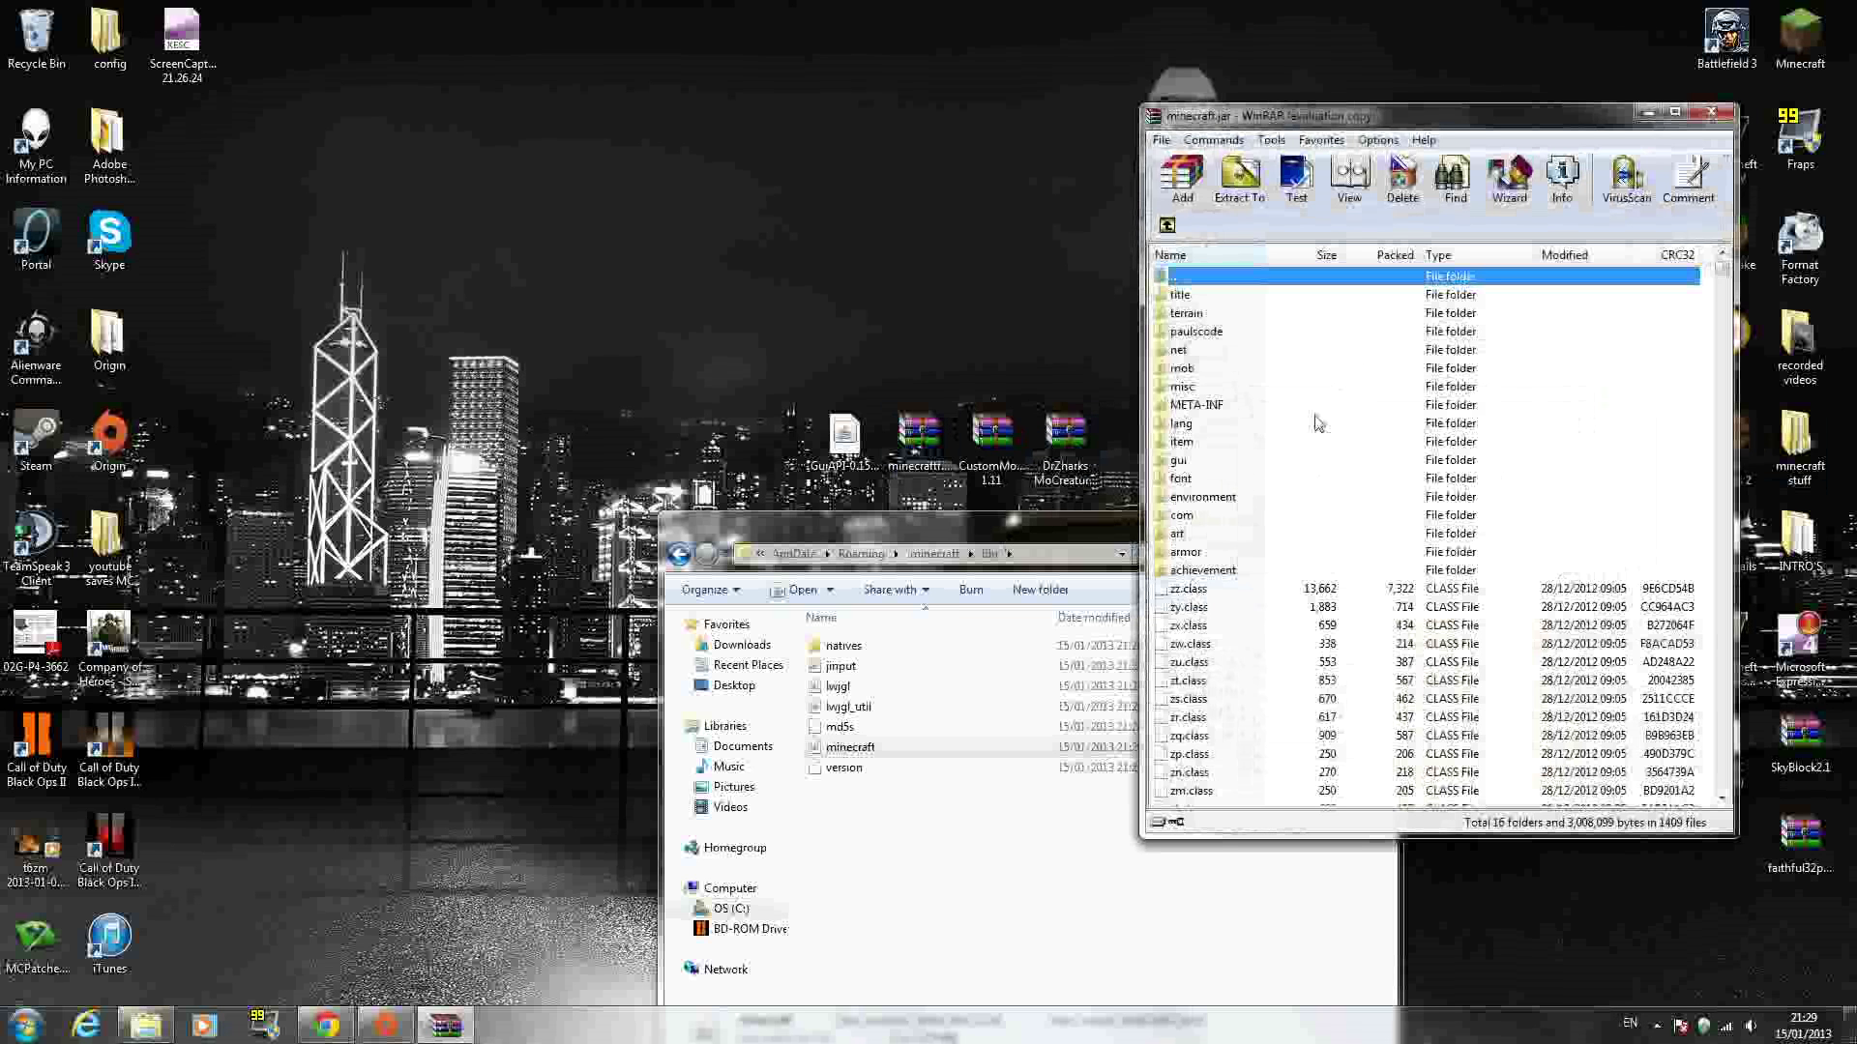
# Delete the META-INF folder from the minecraft.jar archive.
pyautogui.click(1235, 414)
pyautogui.press('Delete')
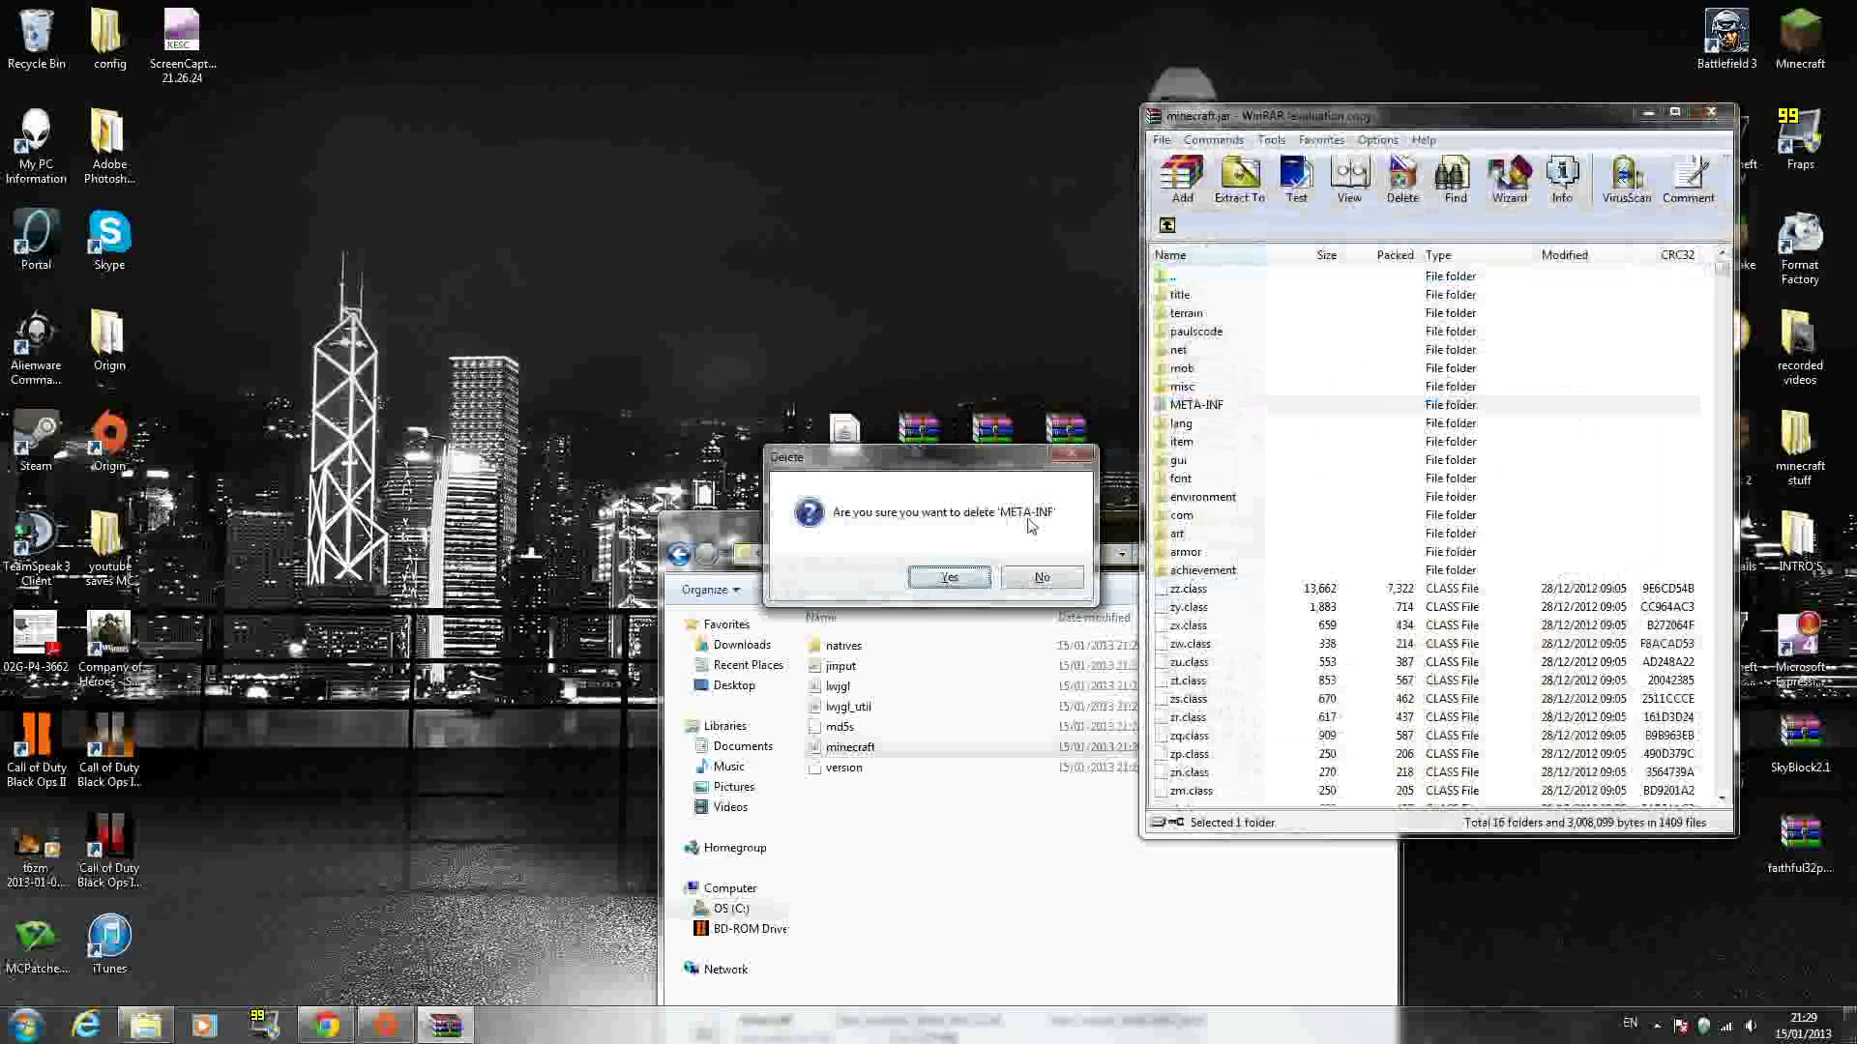
pyautogui.click(973, 574)
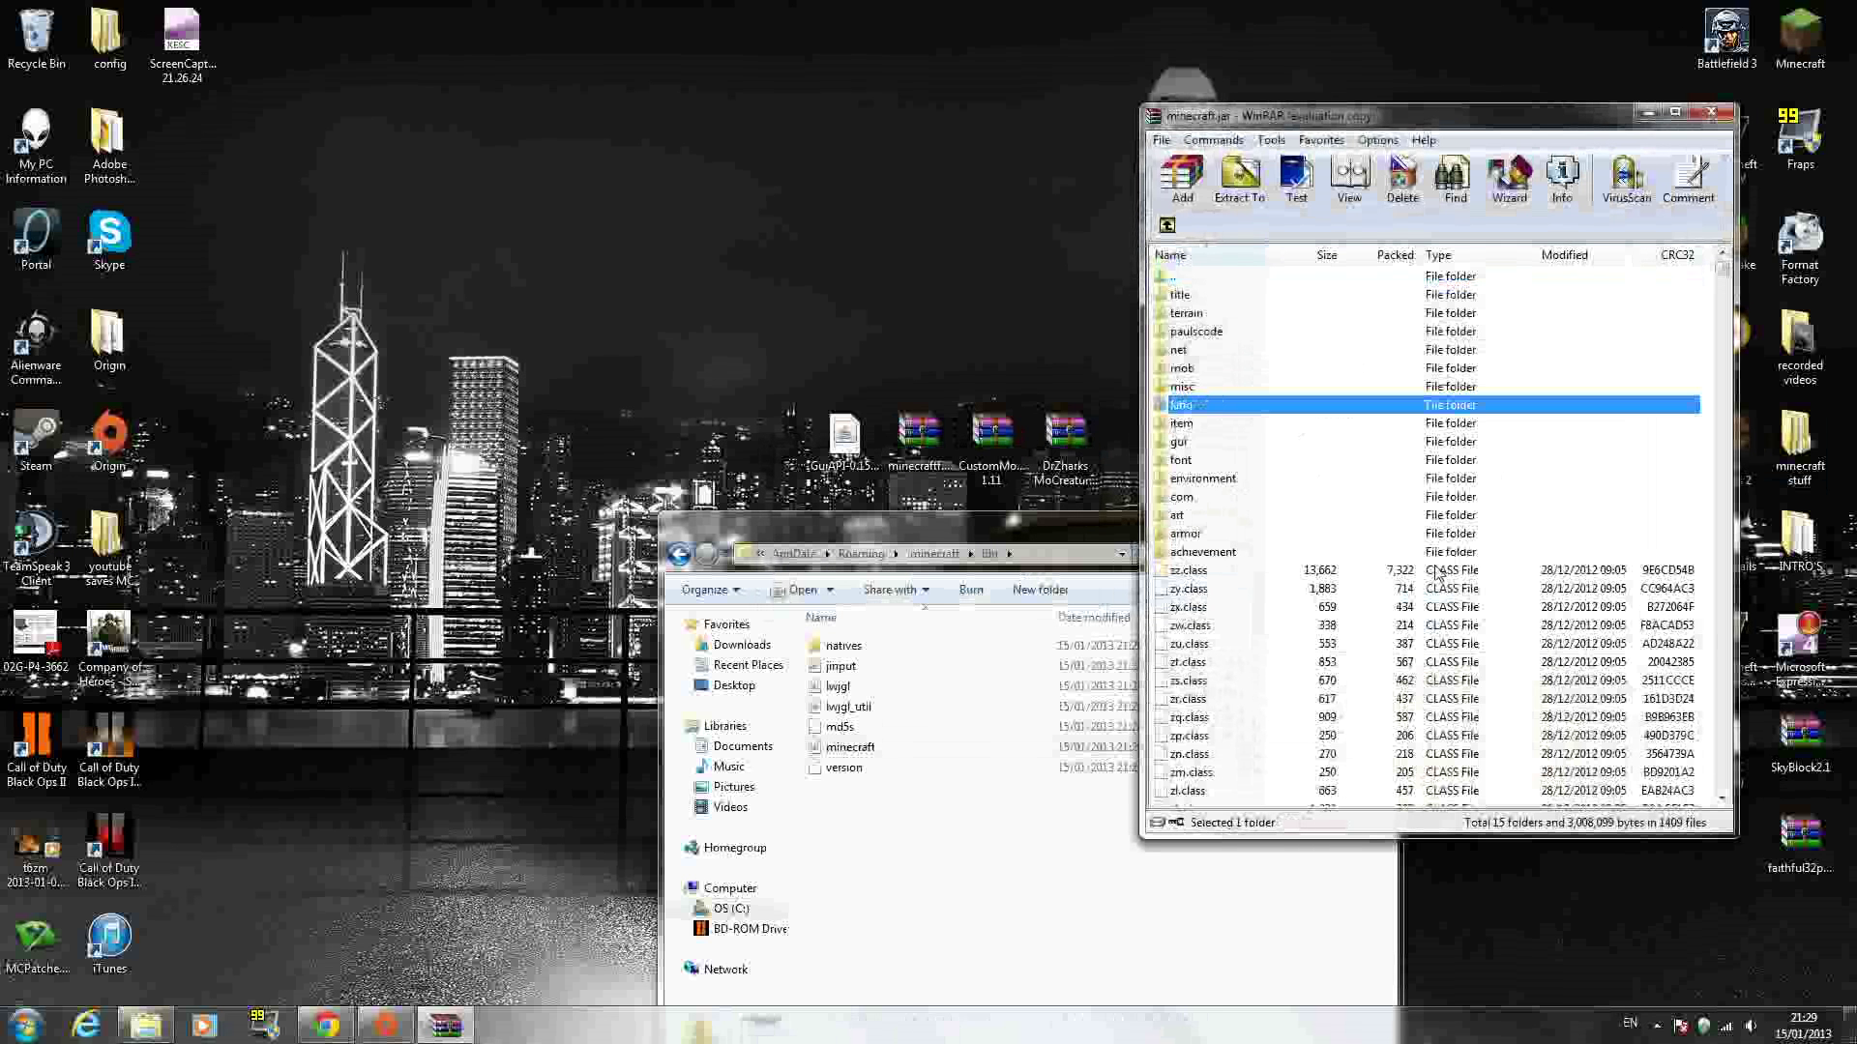
# Open the minecraftforge-universal-1.4.7-6.6.0.497 zip from the desktop in WinRAR and arrange it side by side with the minecraft.jar archive.
pyautogui.moveTo(1013, 547); pyautogui.dragTo(686, 822)
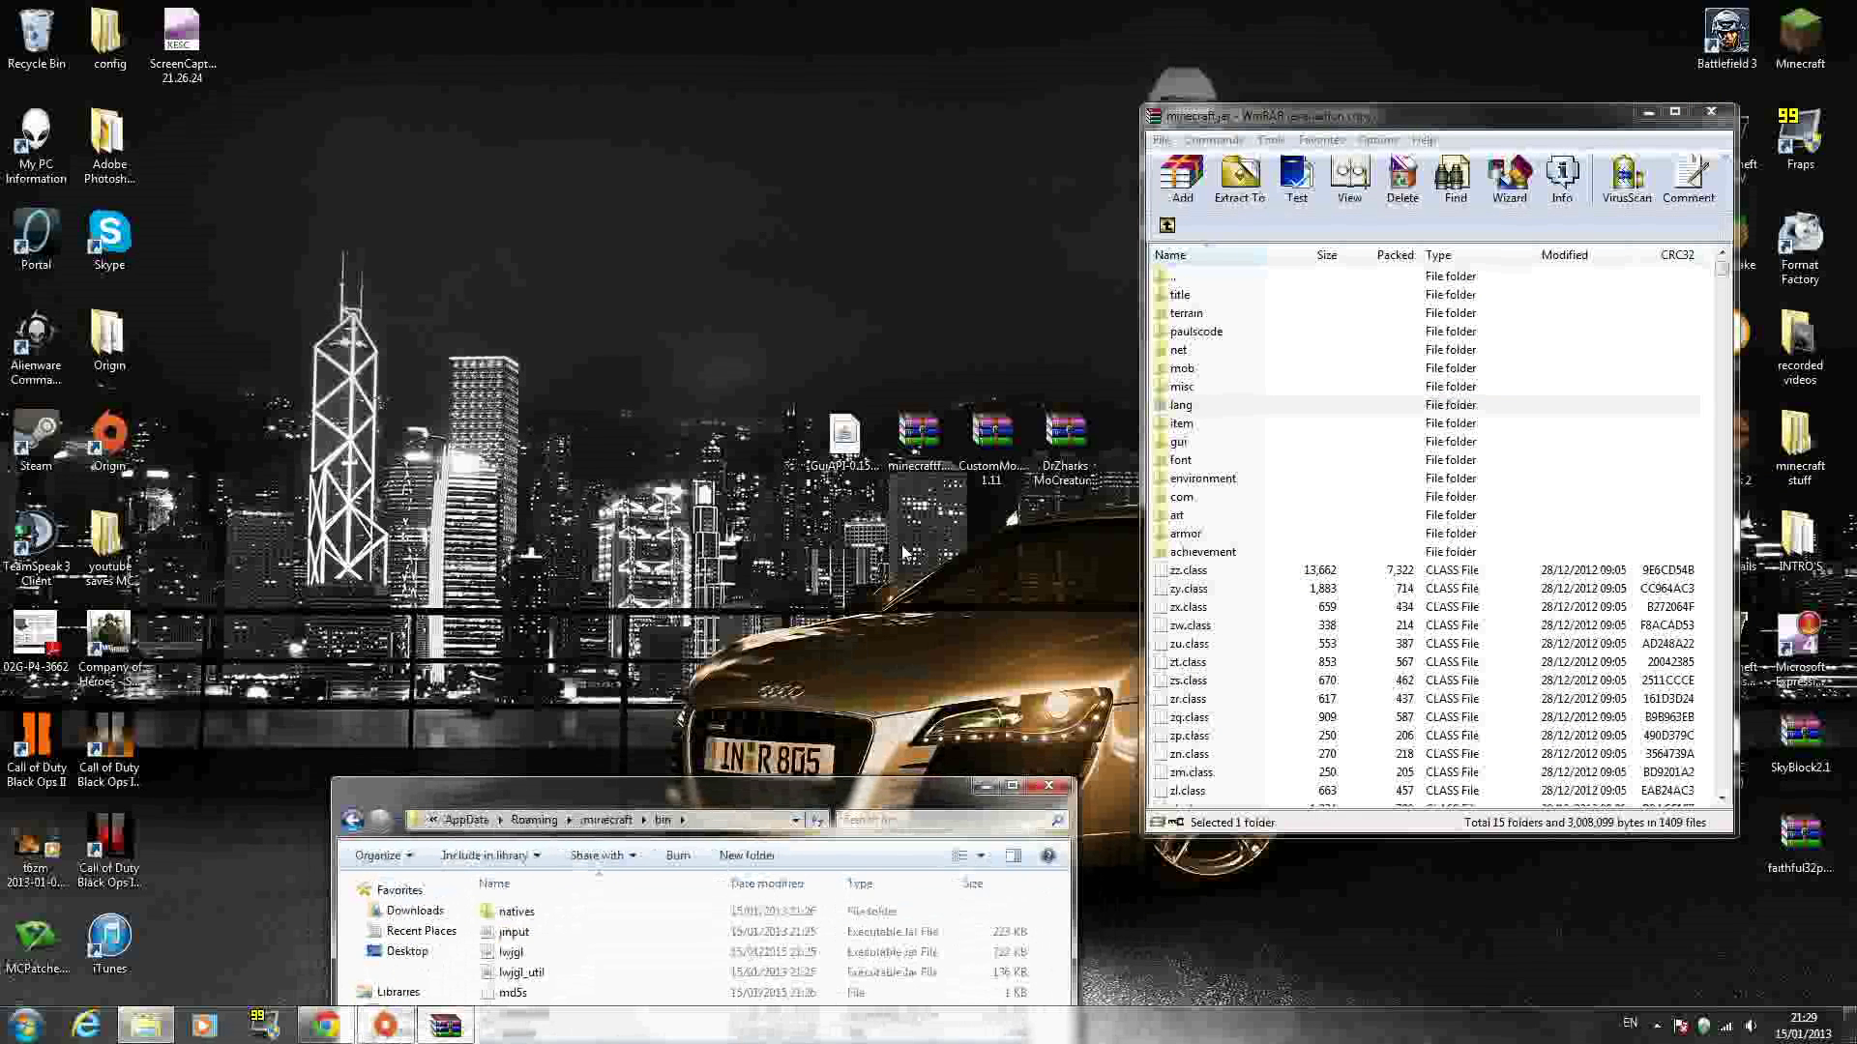
pyautogui.click(936, 508)
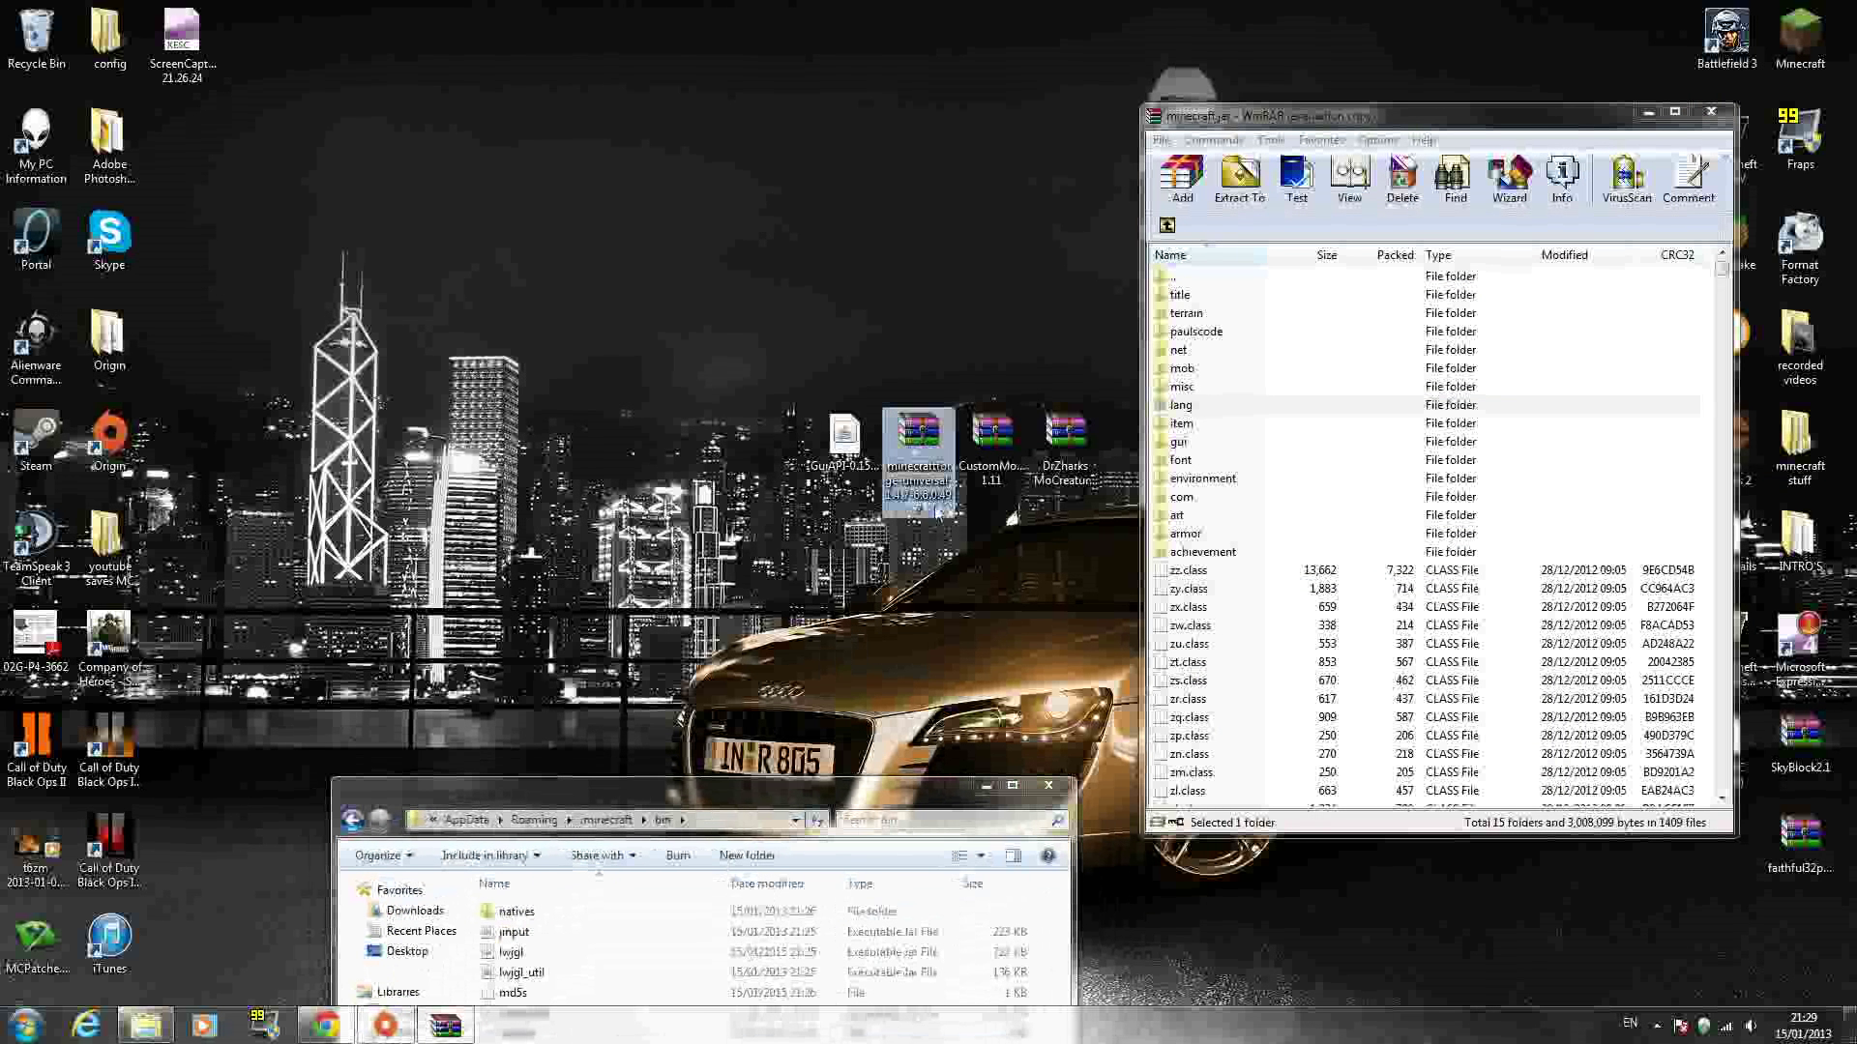
pyautogui.doubleClick(920, 450)
pyautogui.moveTo(1239, 151); pyautogui.dragTo(911, 167)
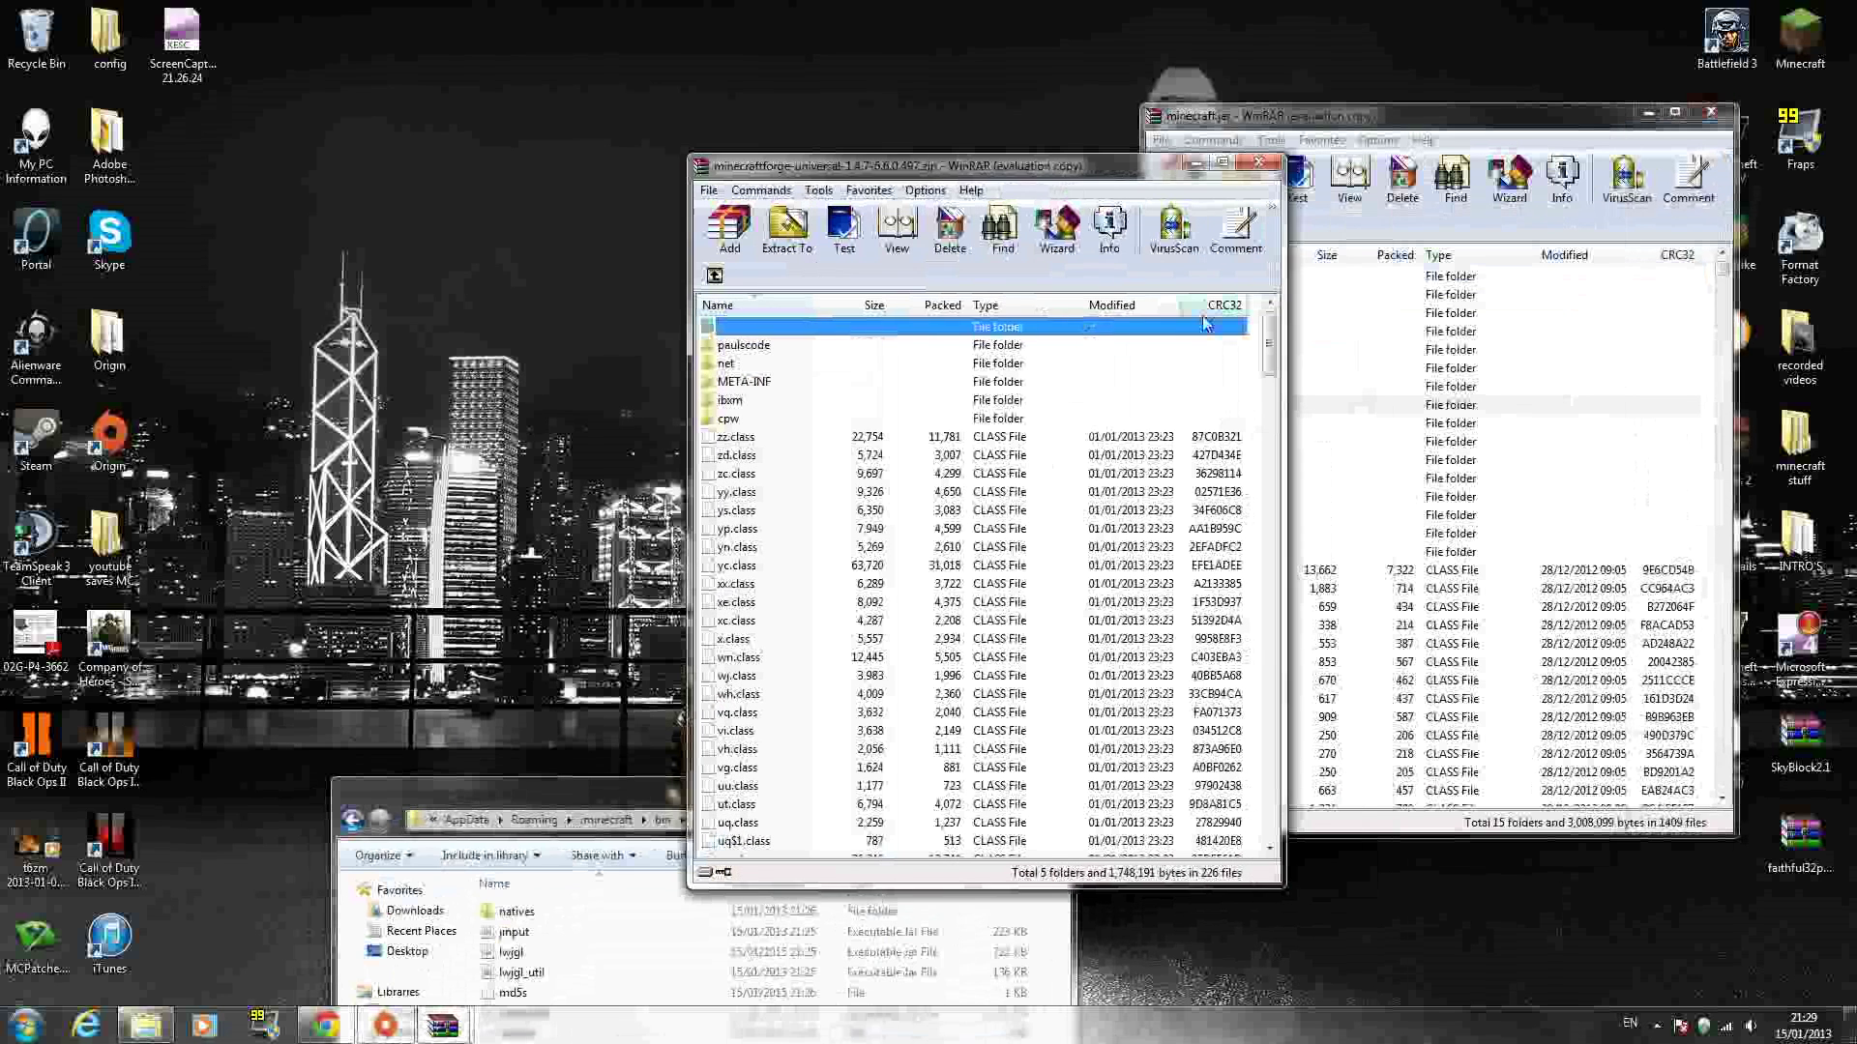
pyautogui.click(1130, 447)
pyautogui.moveTo(1048, 157); pyautogui.dragTo(915, 152)
pyautogui.click(1431, 111)
pyautogui.moveTo(1431, 111); pyautogui.dragTo(1423, 111)
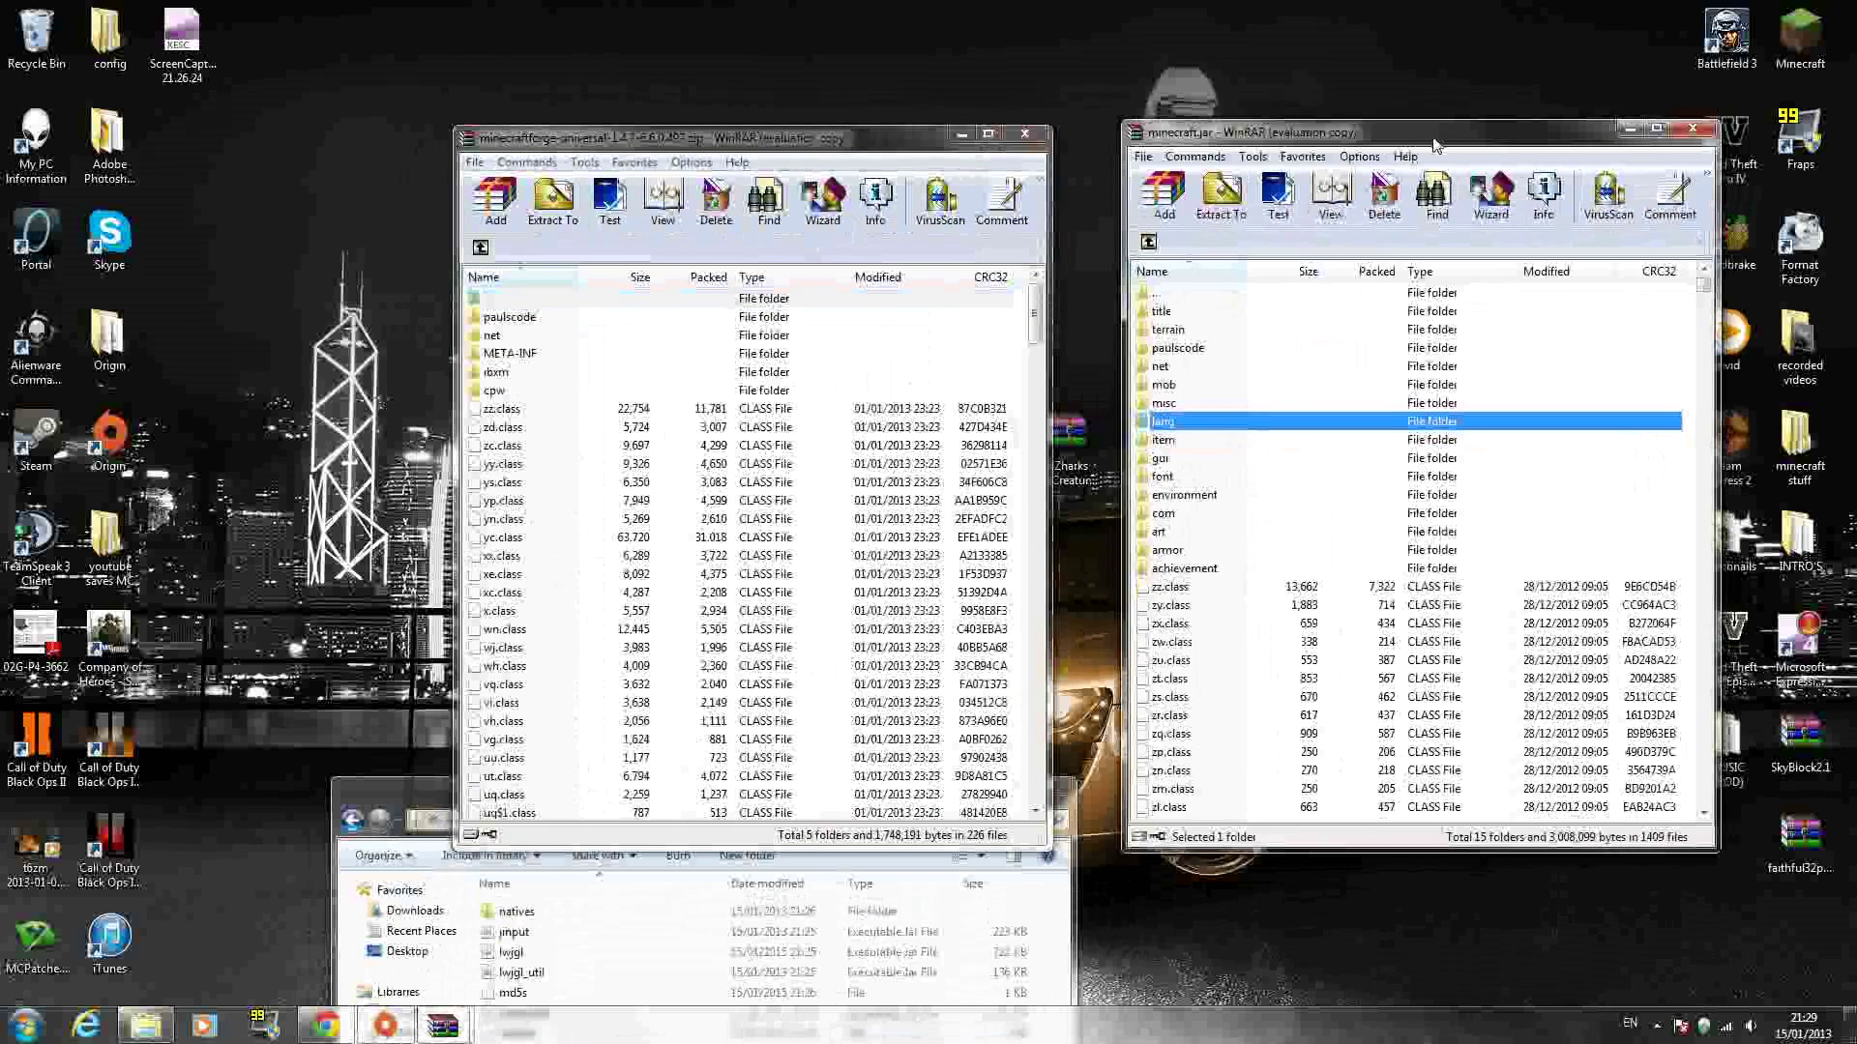
pyautogui.moveTo(1435, 145); pyautogui.dragTo(1414, 139)
# Add all the files and folders from the Forge archive to minecraft.jar, using the Add and replace files update mode.
pyautogui.click(709, 578)
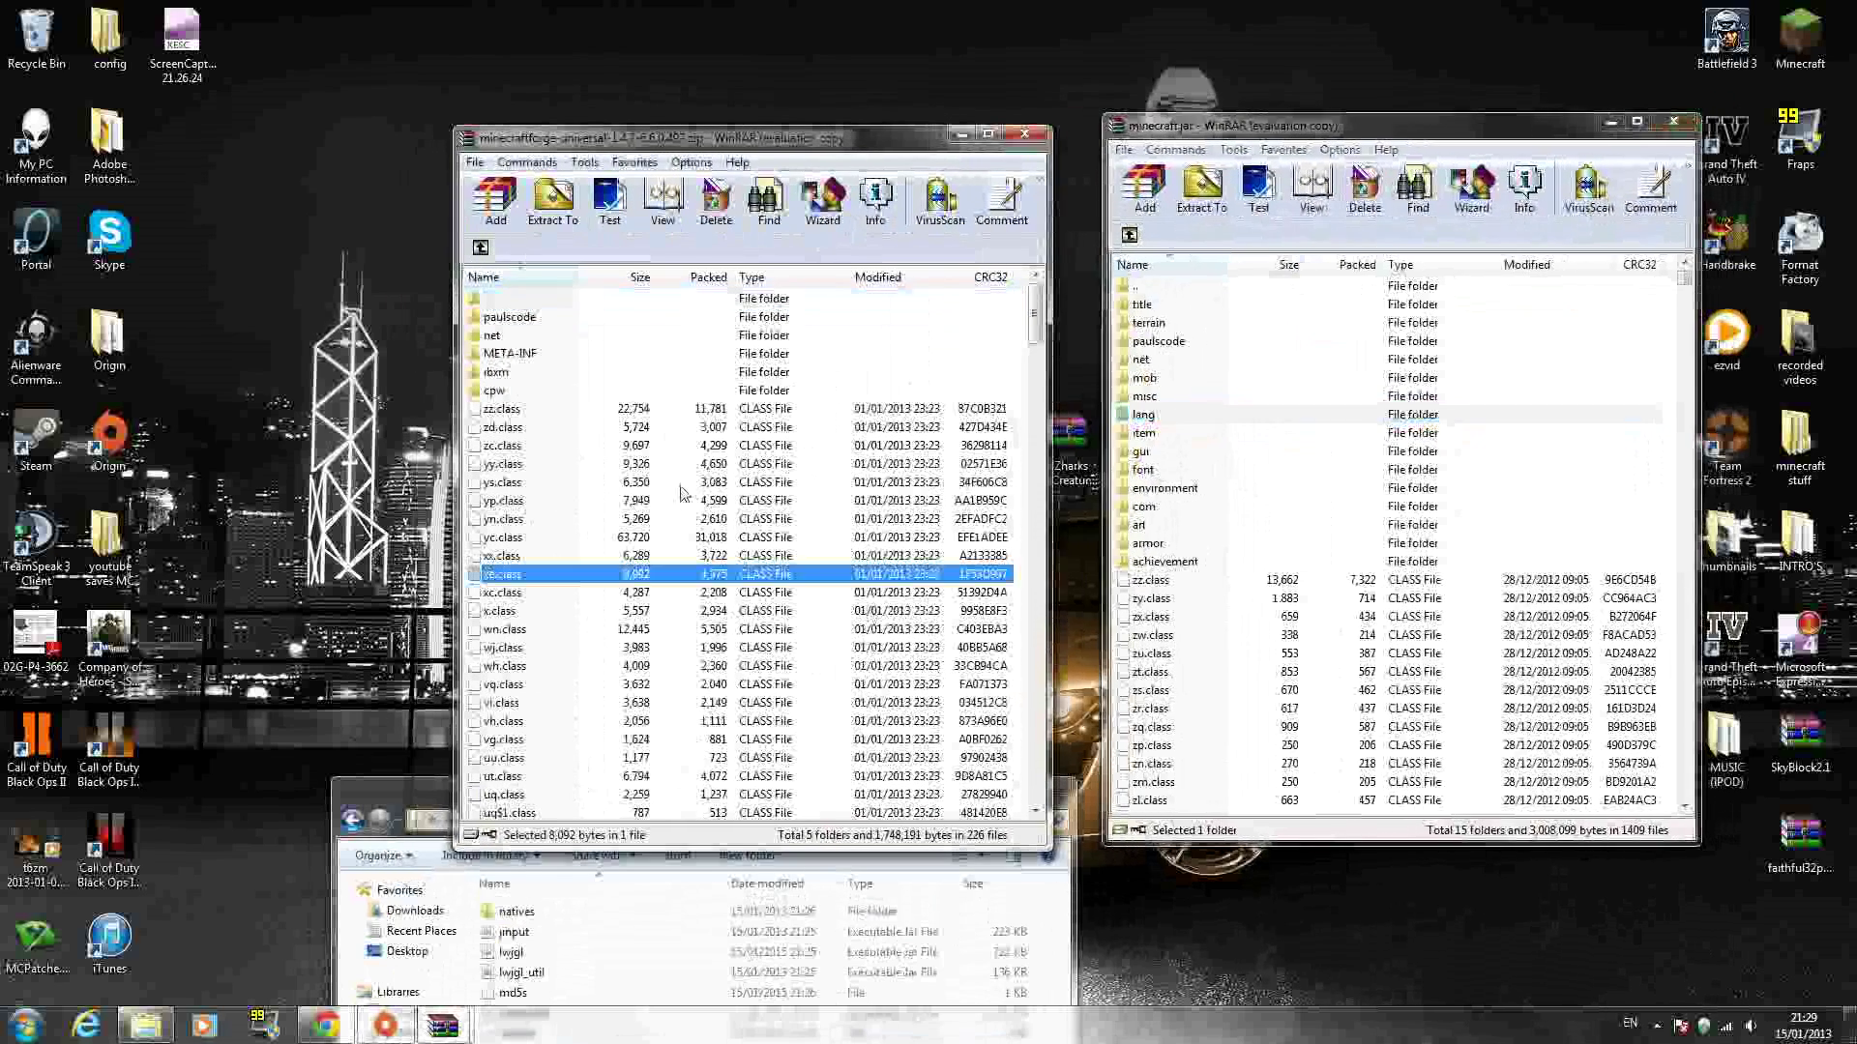
pyautogui.rightClick(682, 485)
pyautogui.click(737, 499)
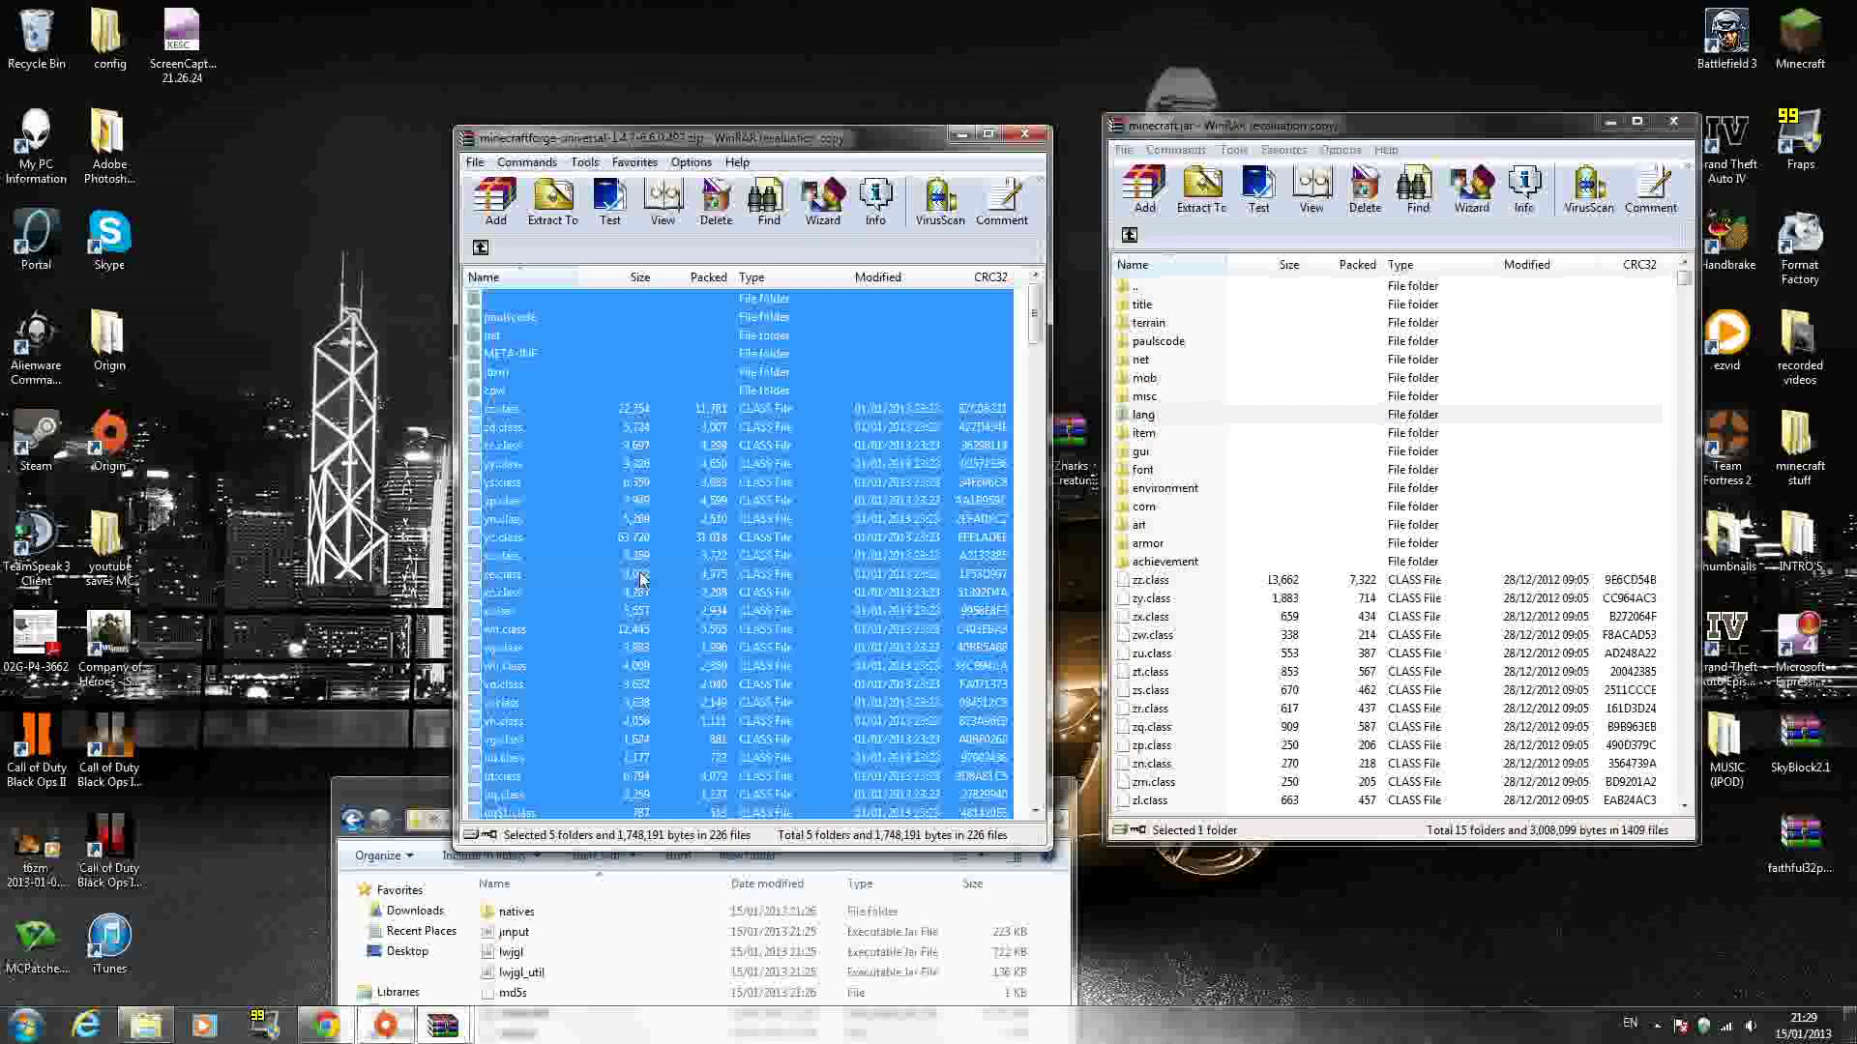
pyautogui.moveTo(1462, 668); pyautogui.dragTo(1462, 668)
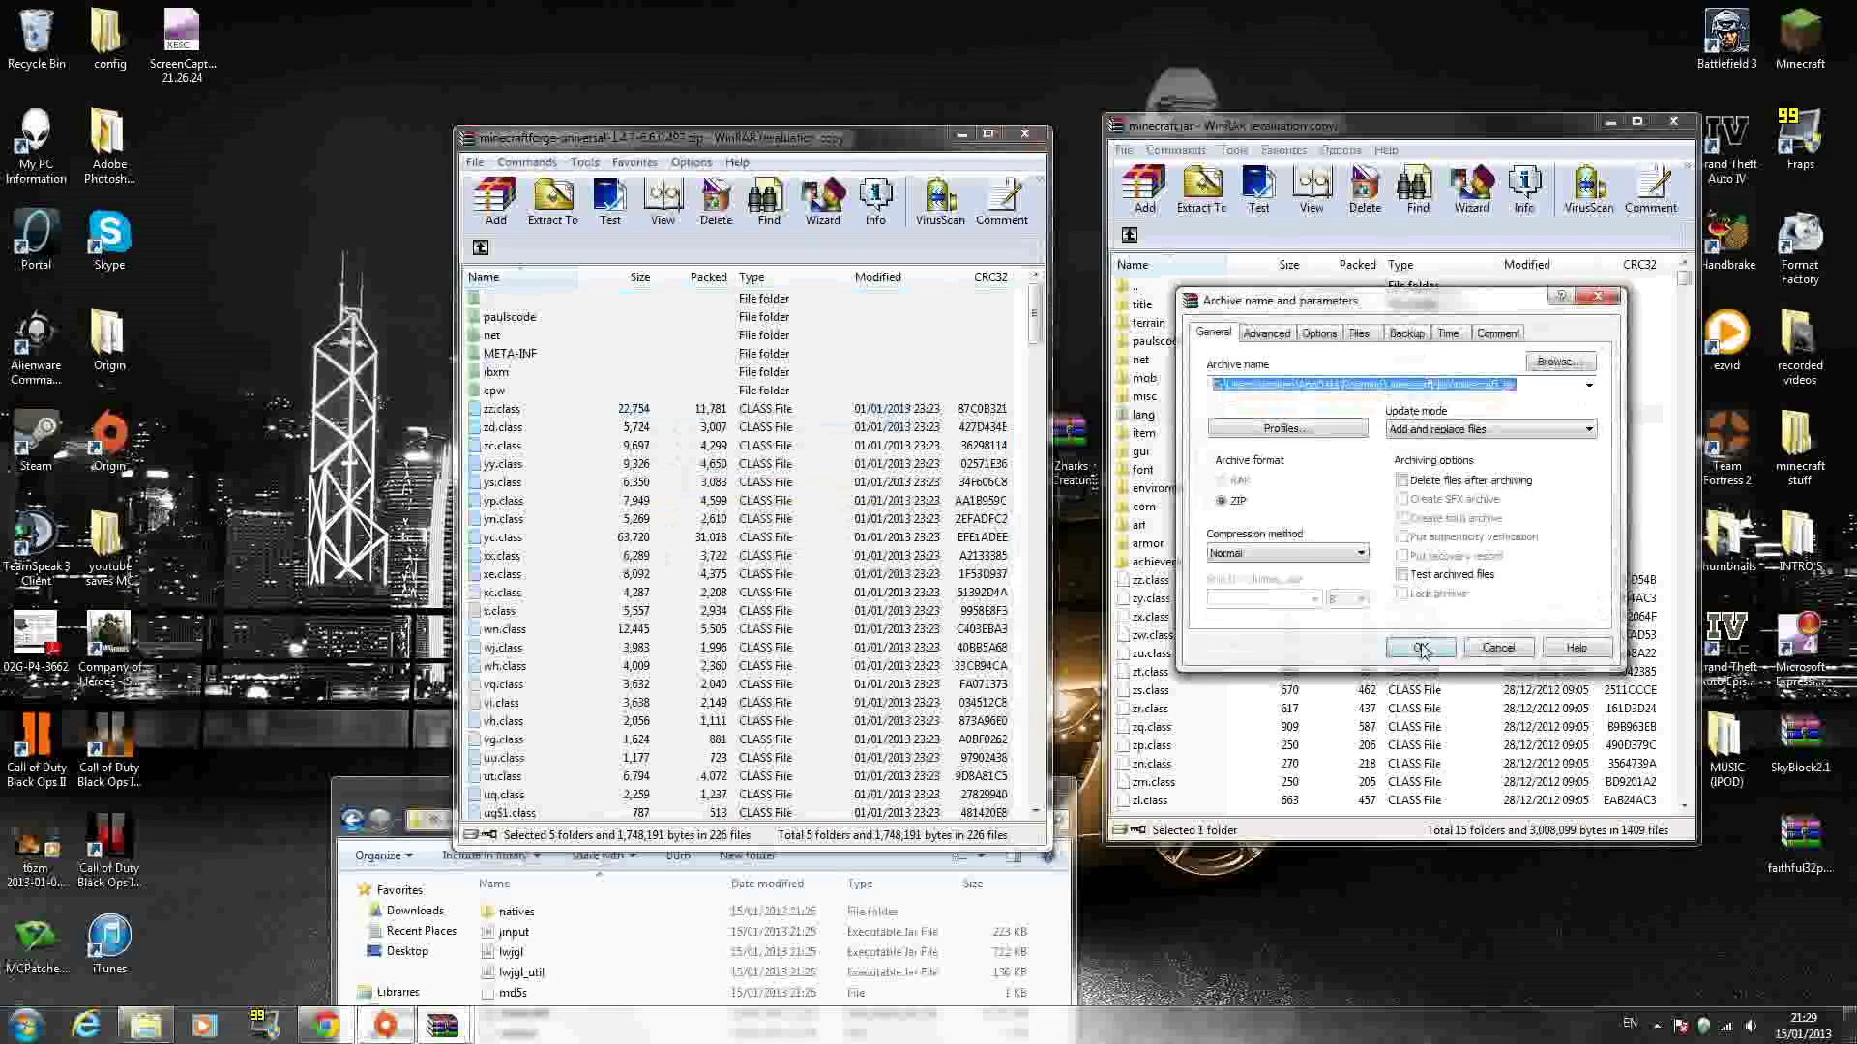
pyautogui.click(1420, 648)
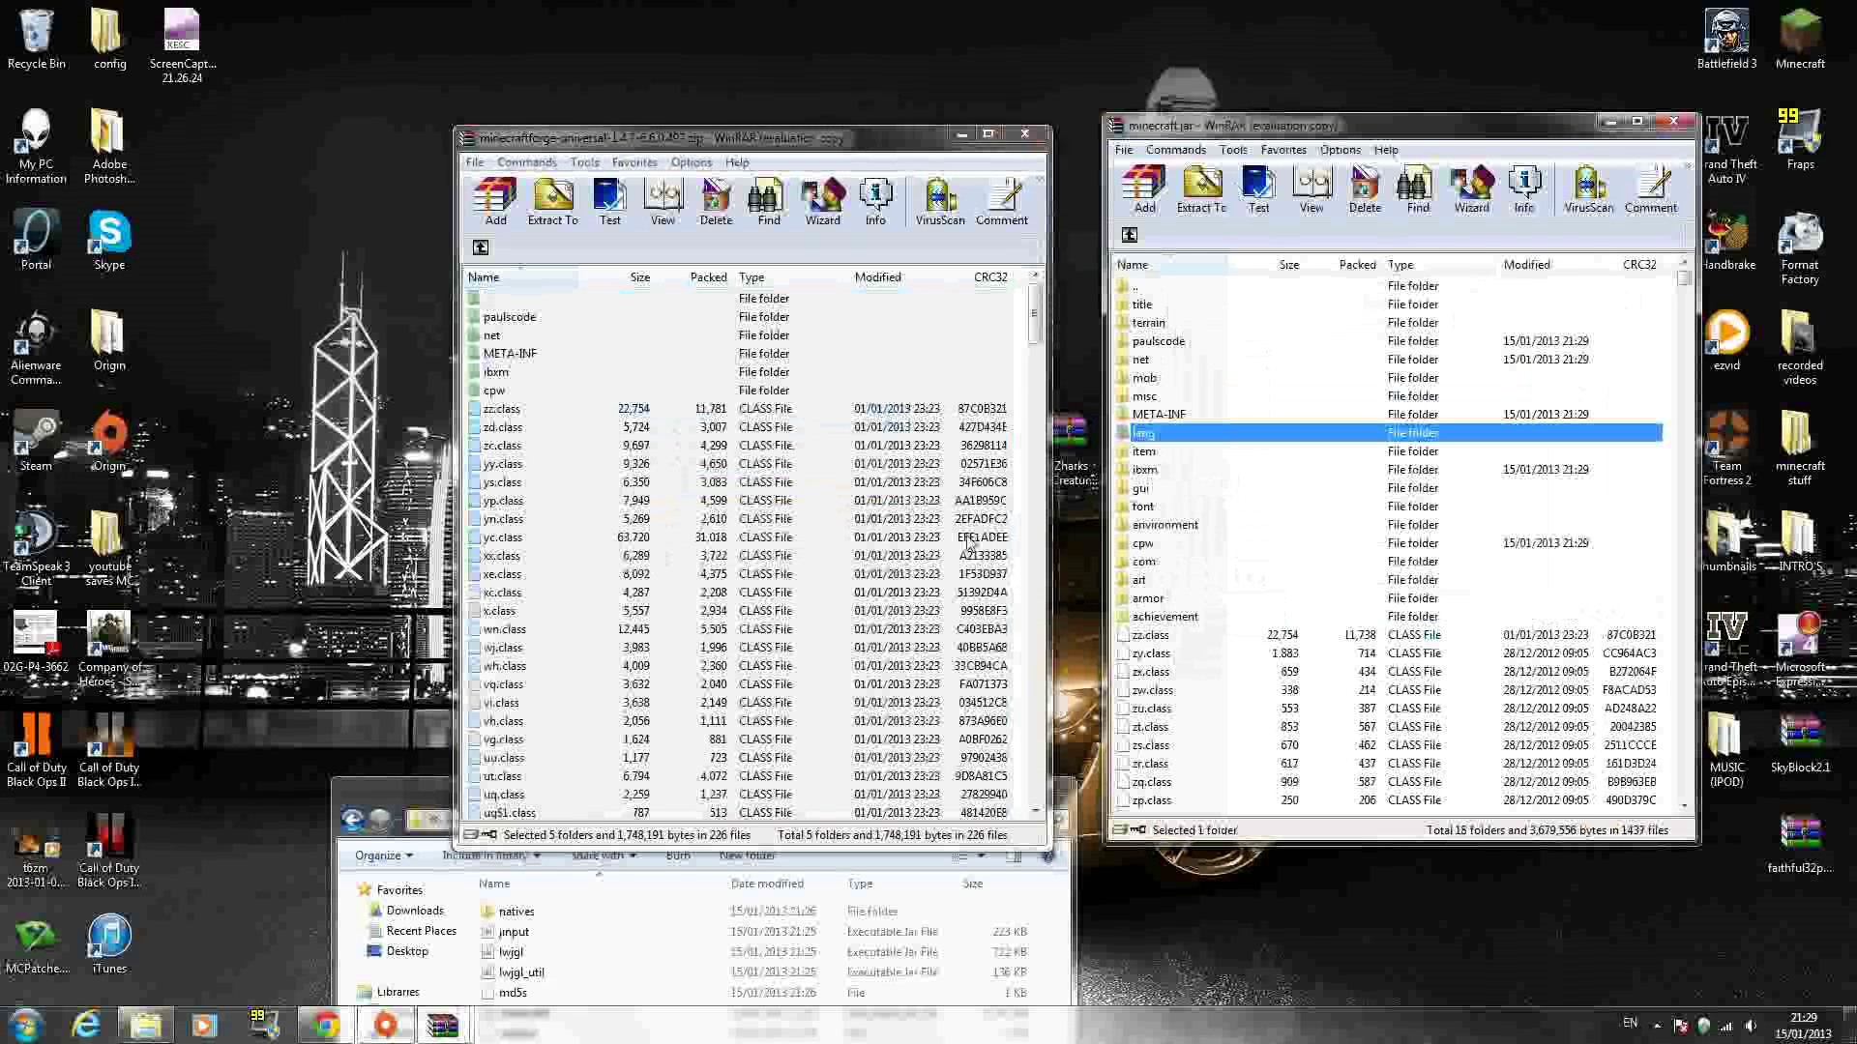
pyautogui.click(1185, 342)
pyautogui.click(1239, 473)
pyautogui.click(1208, 581)
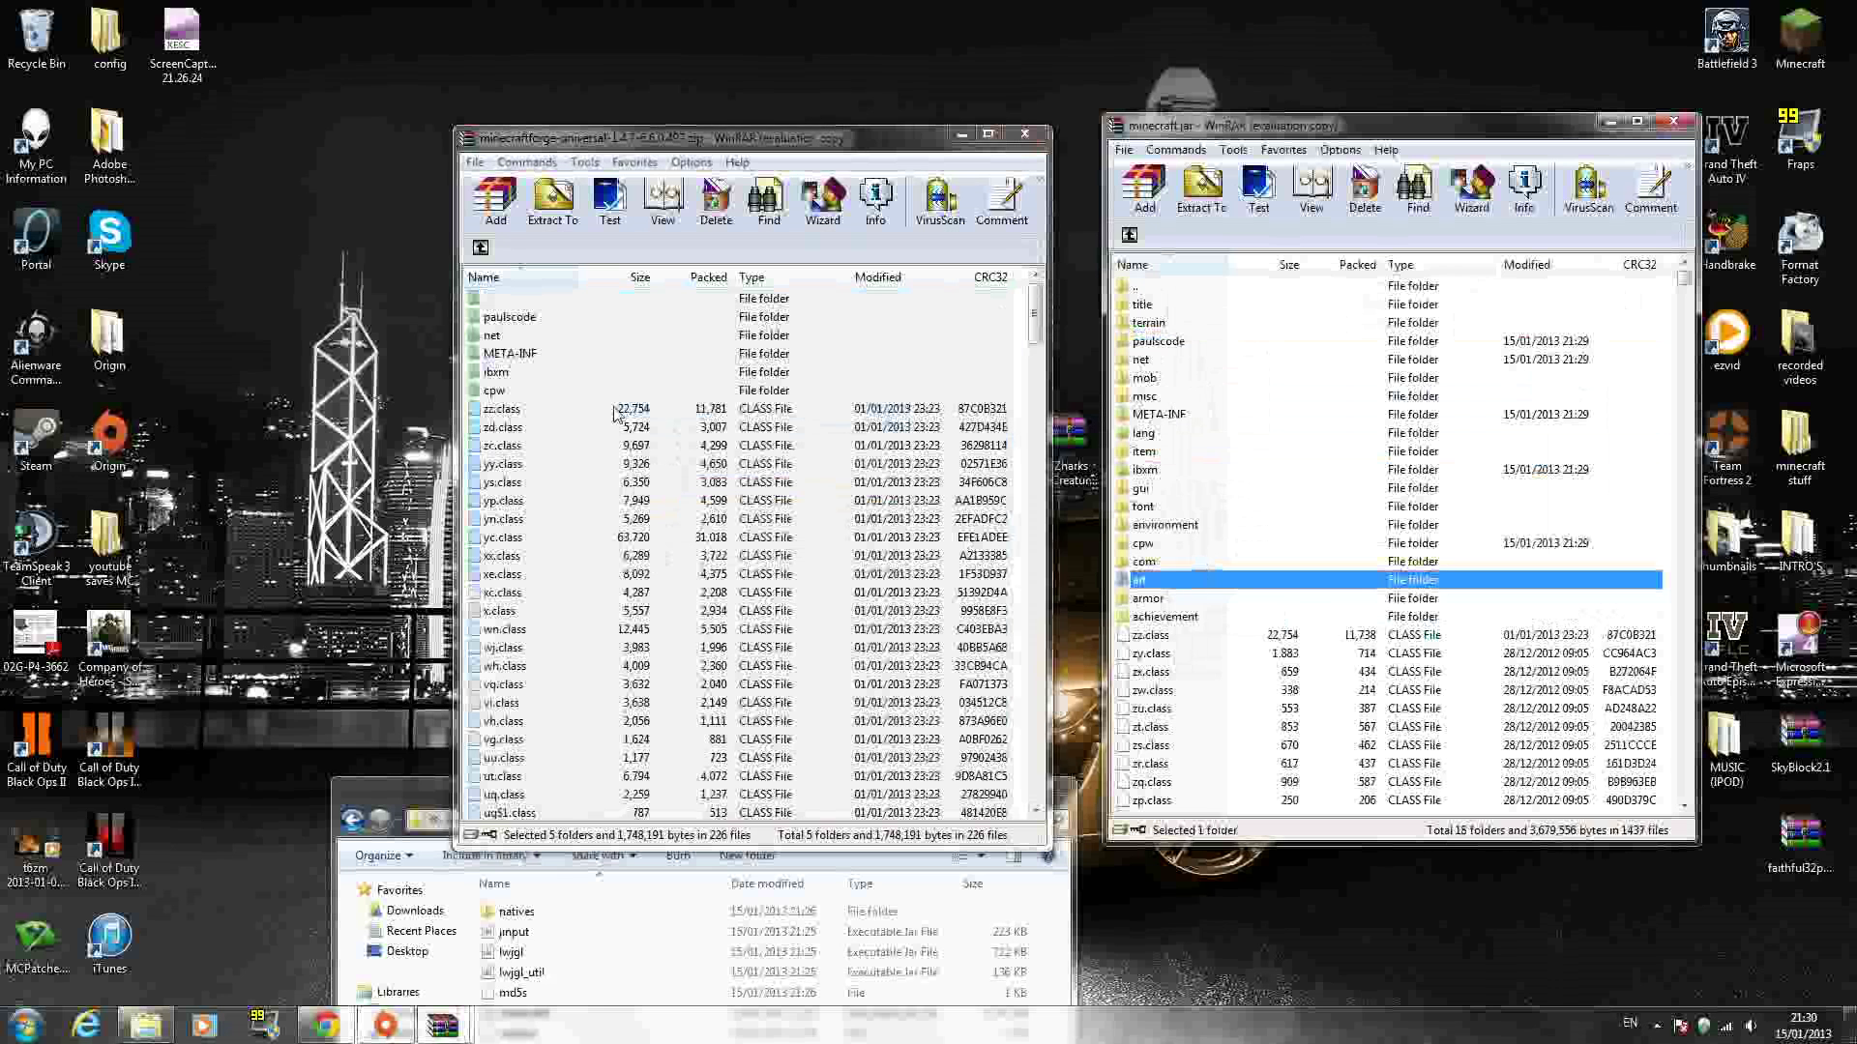
pyautogui.click(1164, 416)
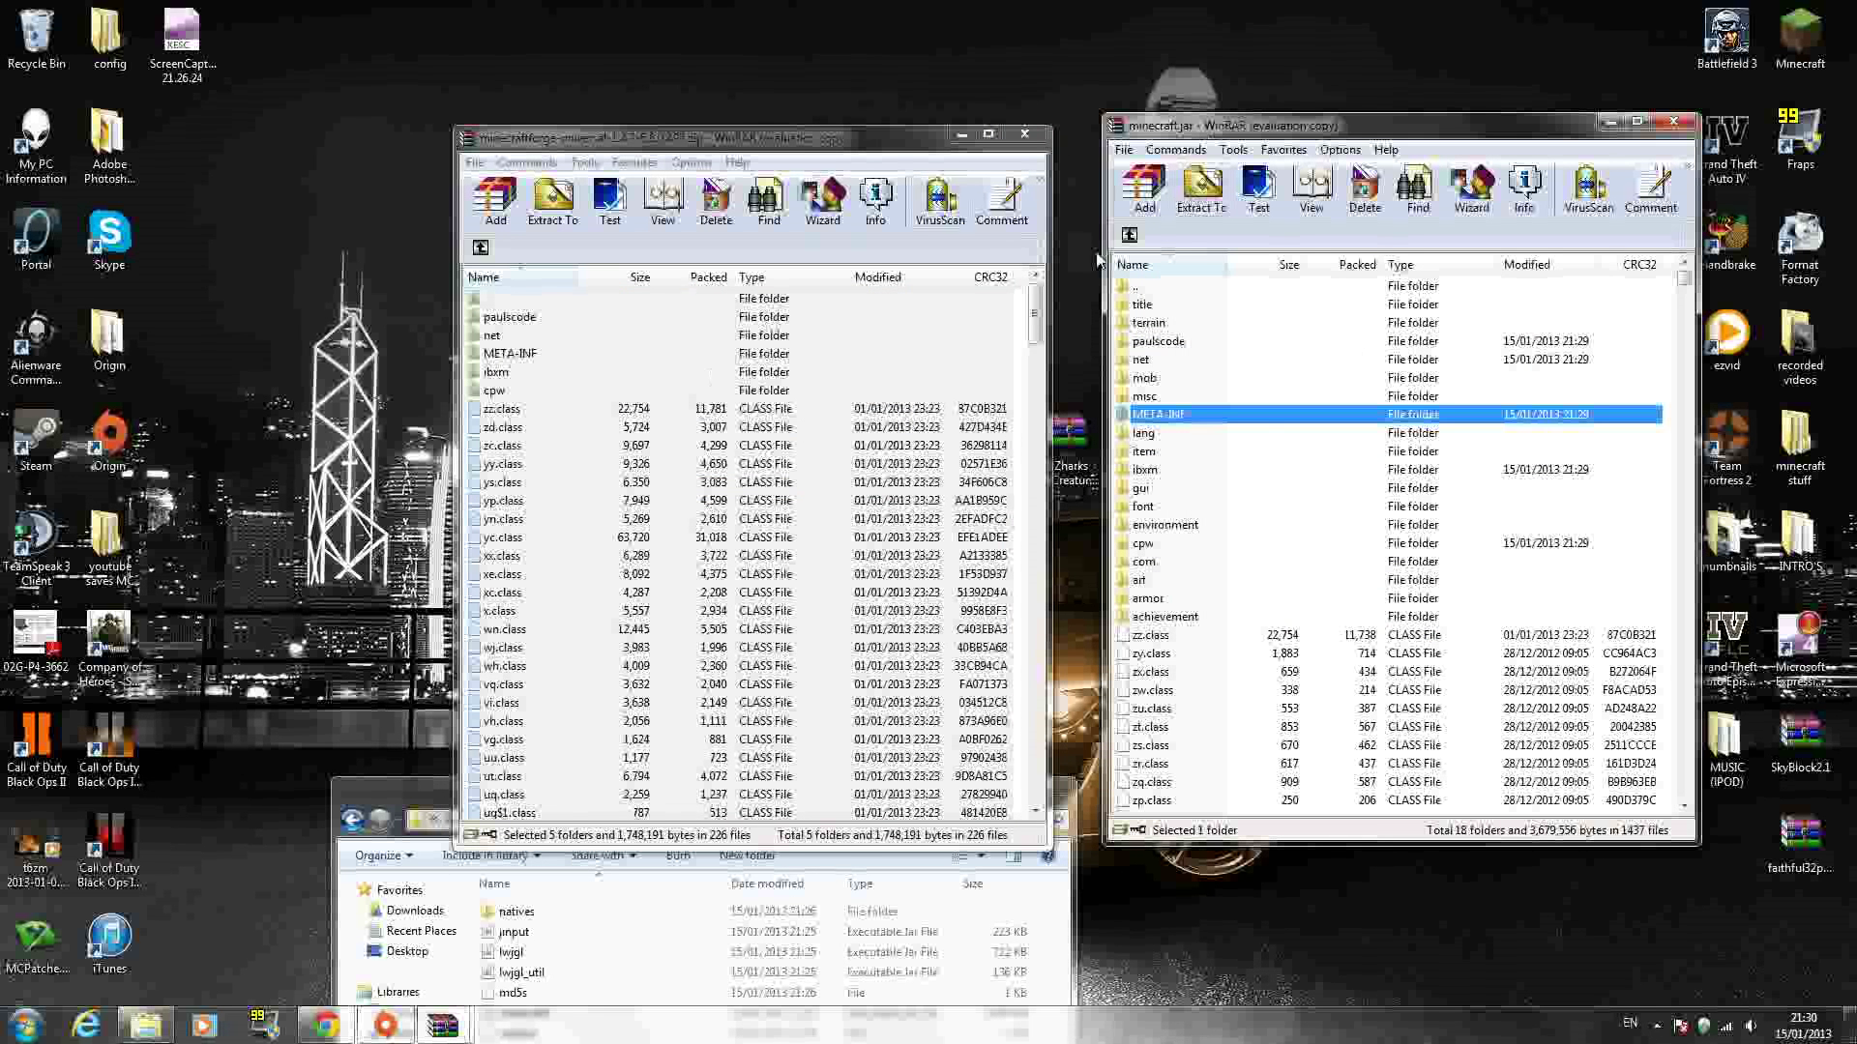
pyautogui.click(1142, 359)
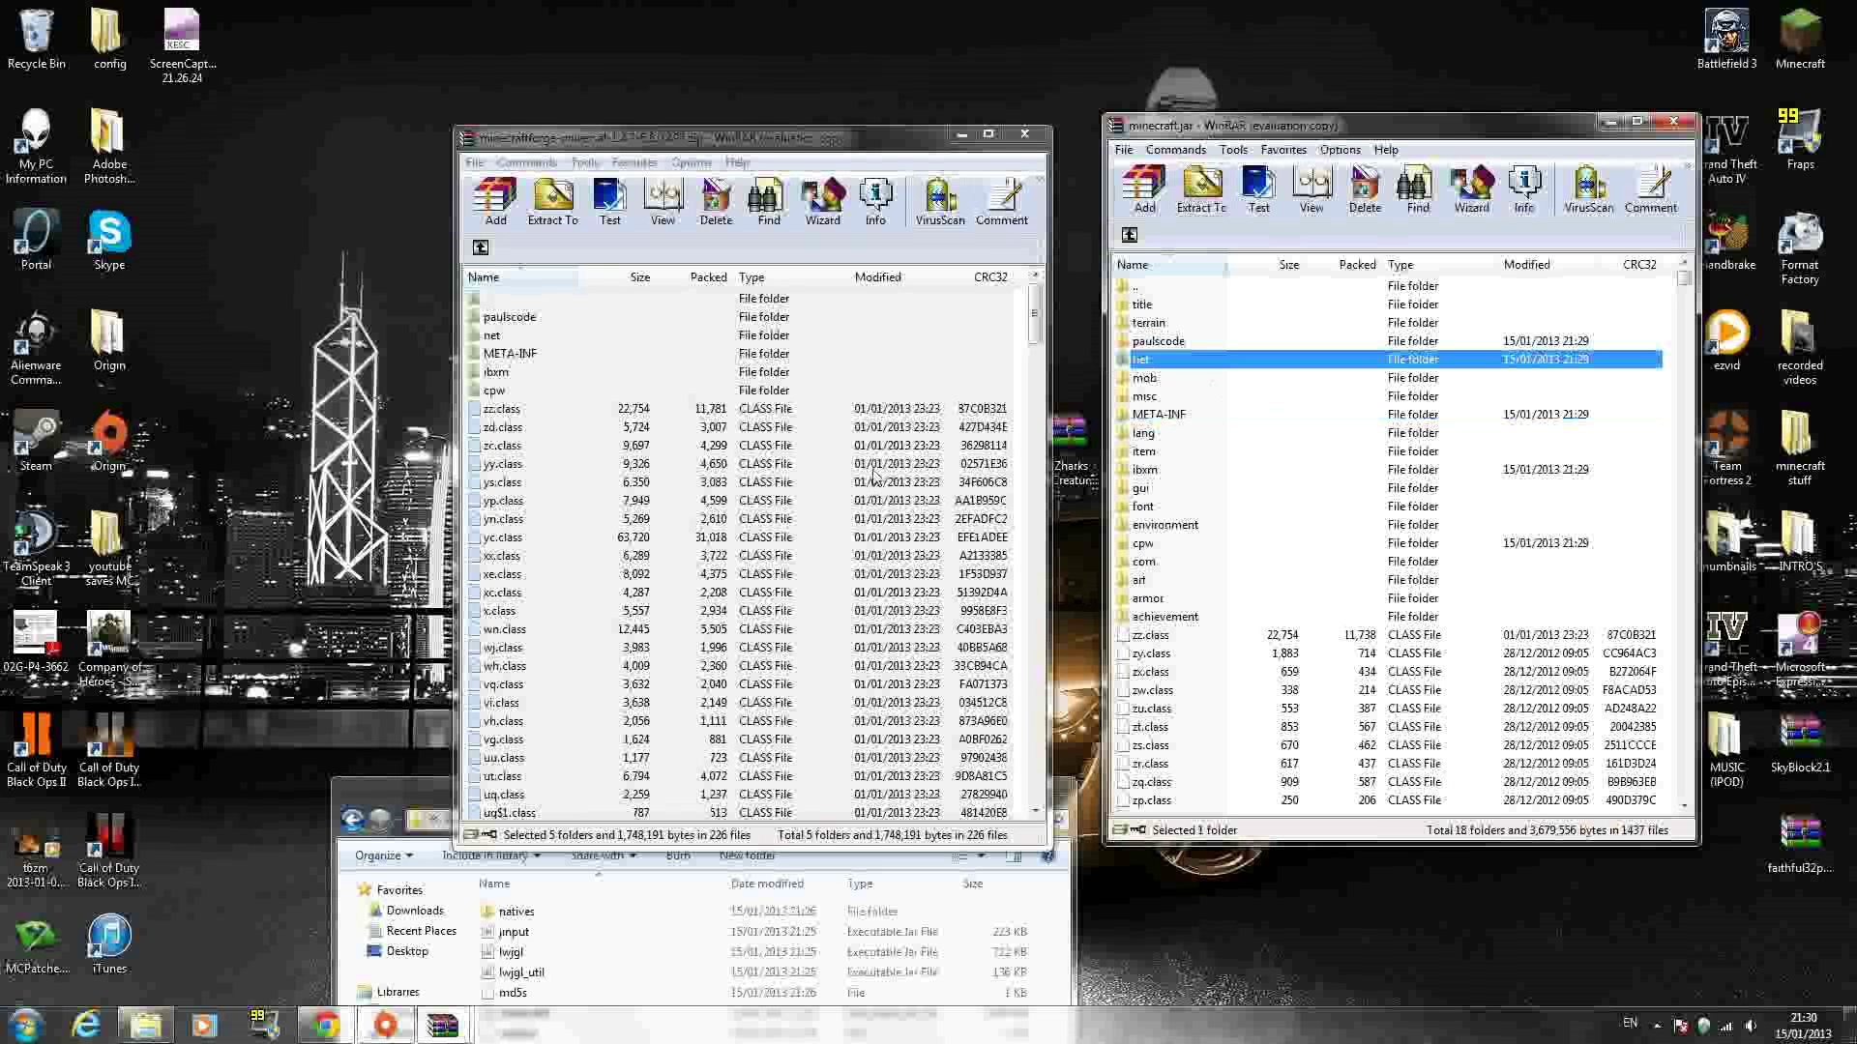
# Close both WinRAR archives, and launch Minecraft from the desktop, logging in with the saved account details.
pyautogui.click(1035, 137)
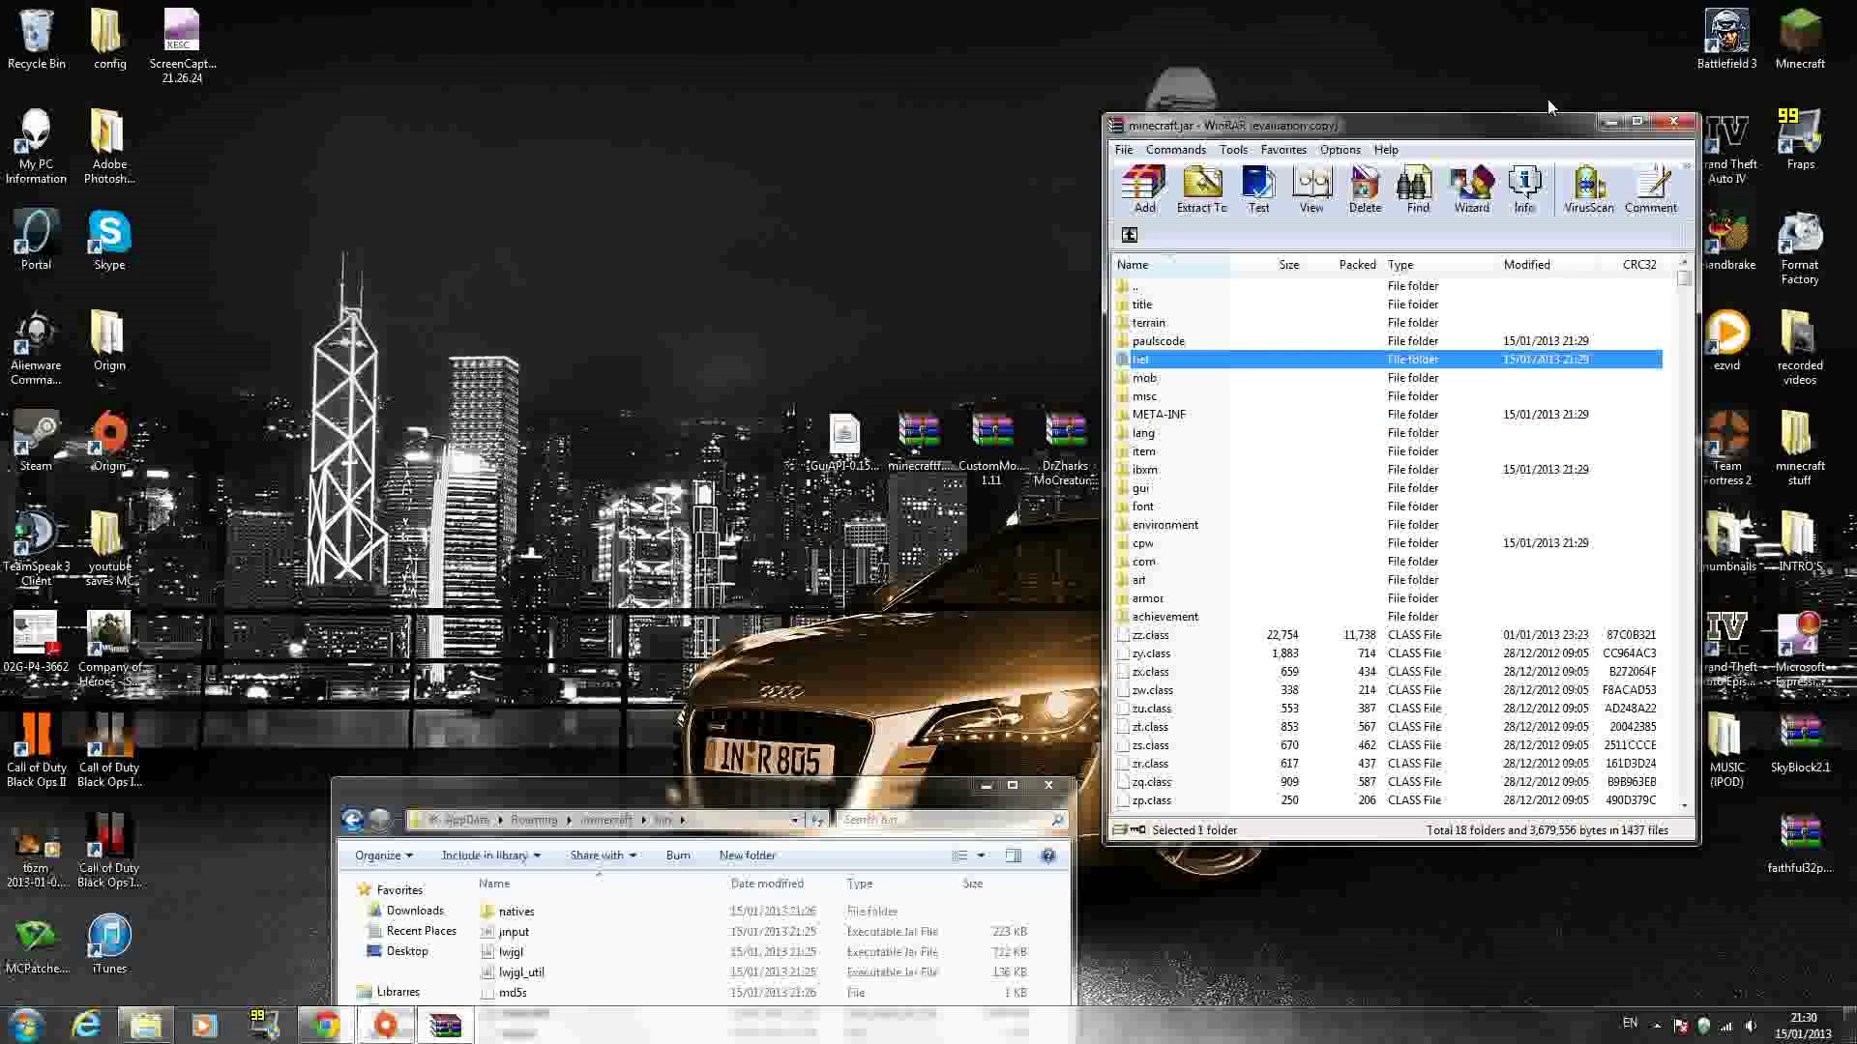
pyautogui.click(1674, 123)
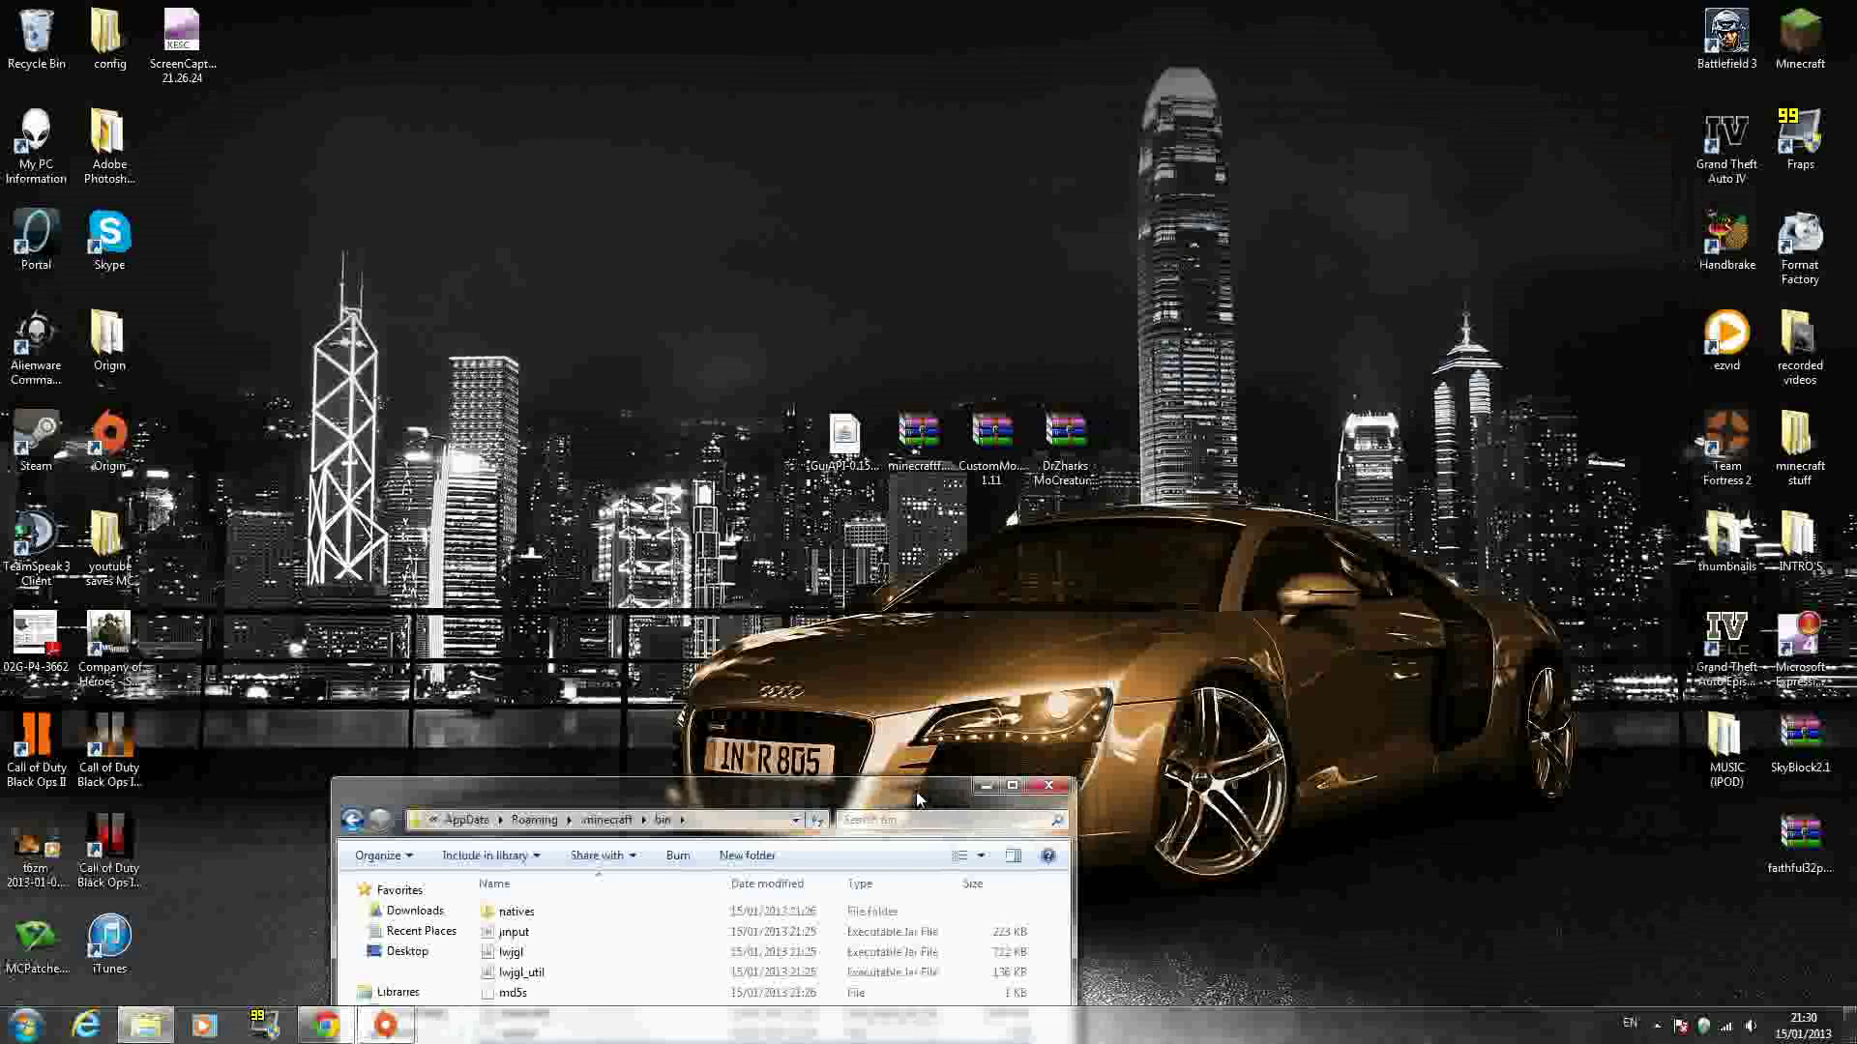
pyautogui.moveTo(918, 799); pyautogui.dragTo(1107, 550)
pyautogui.doubleClick(1813, 46)
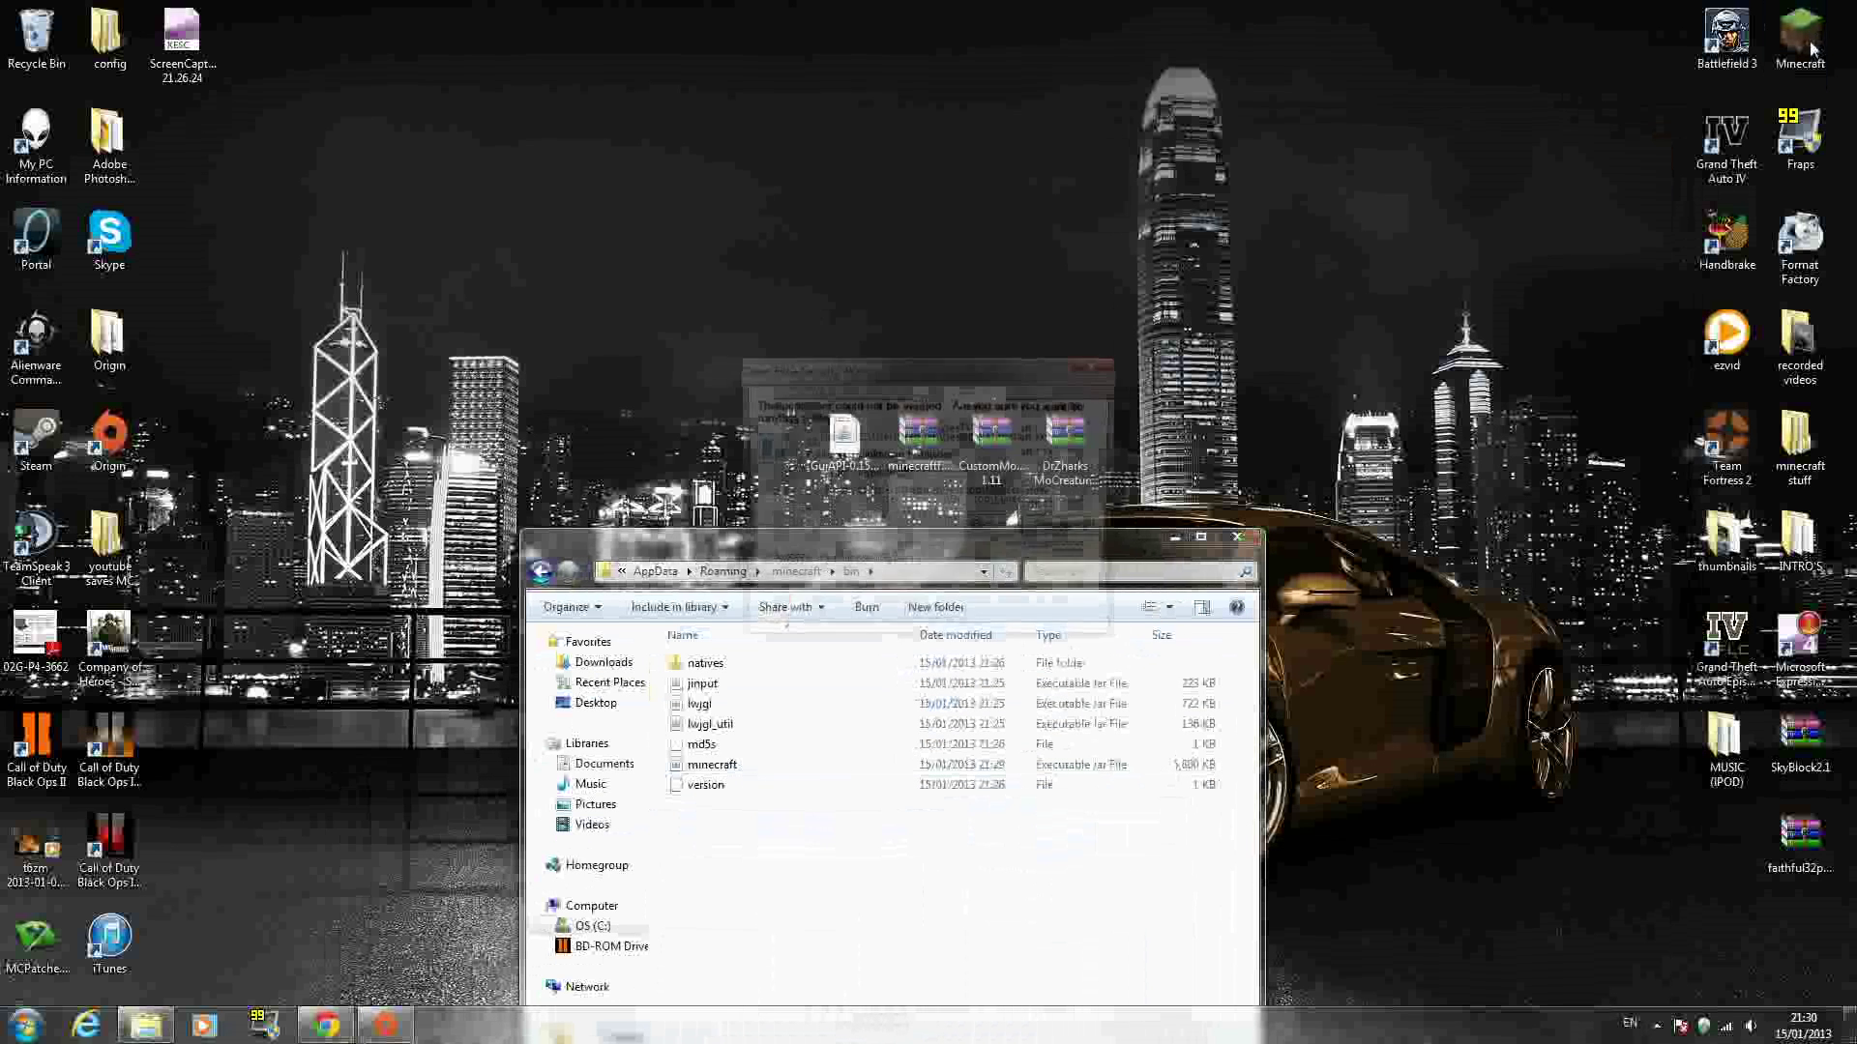
pyautogui.click(1015, 530)
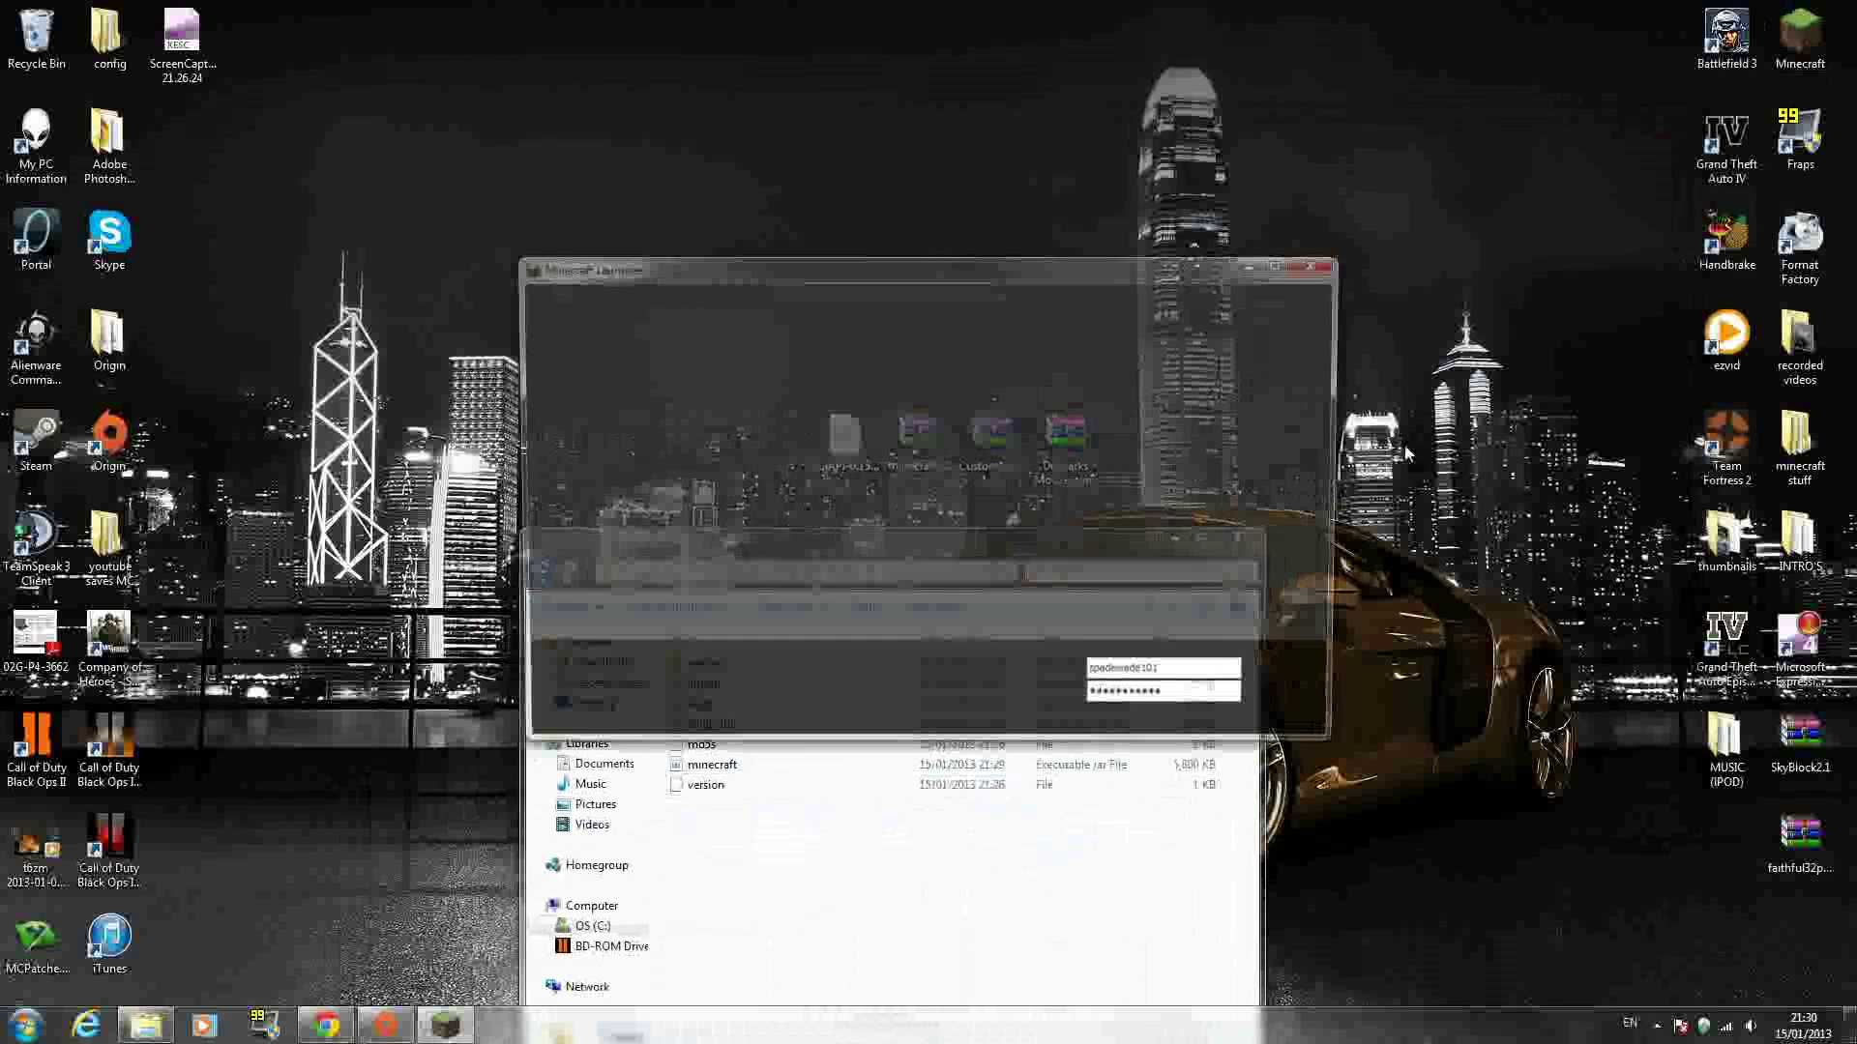
pyautogui.click(1297, 701)
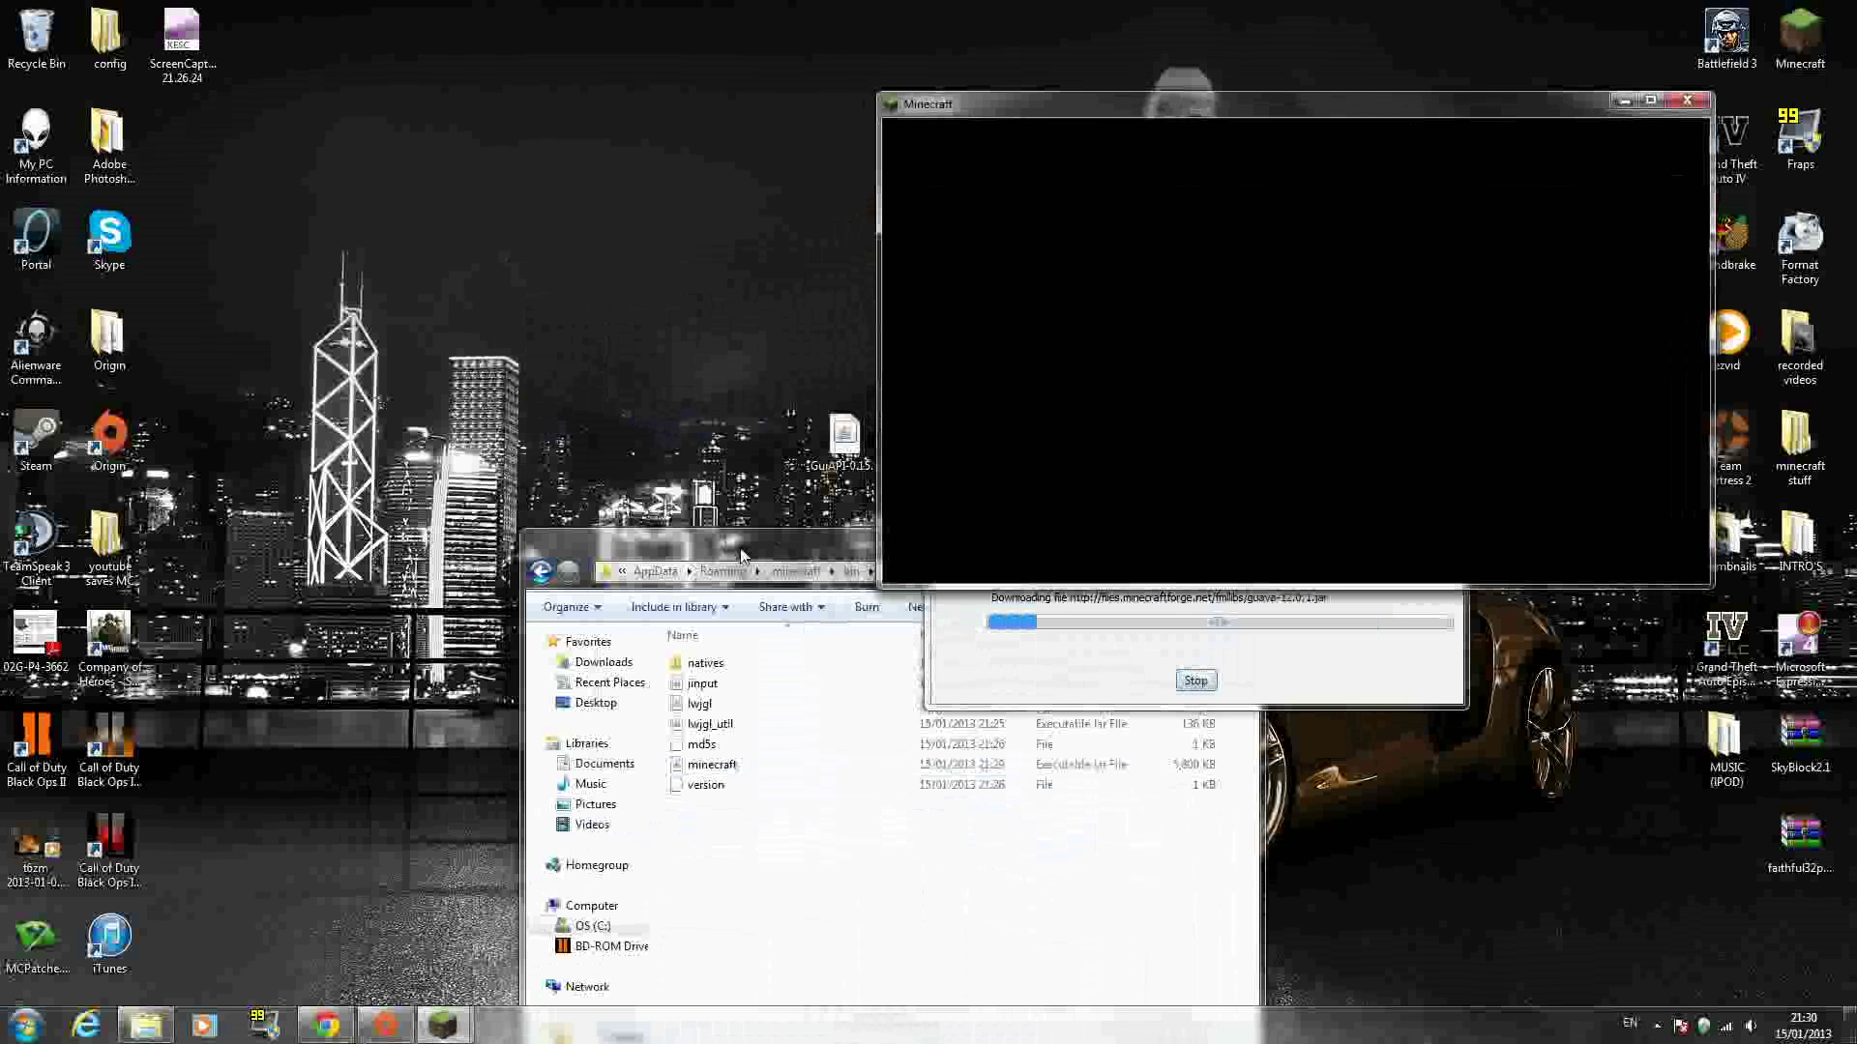
# Go up to the .minecraft folder while FML sets up the game environment, and quit Minecraft after viewing the Mod List.
pyautogui.click(741, 556)
pyautogui.click(798, 571)
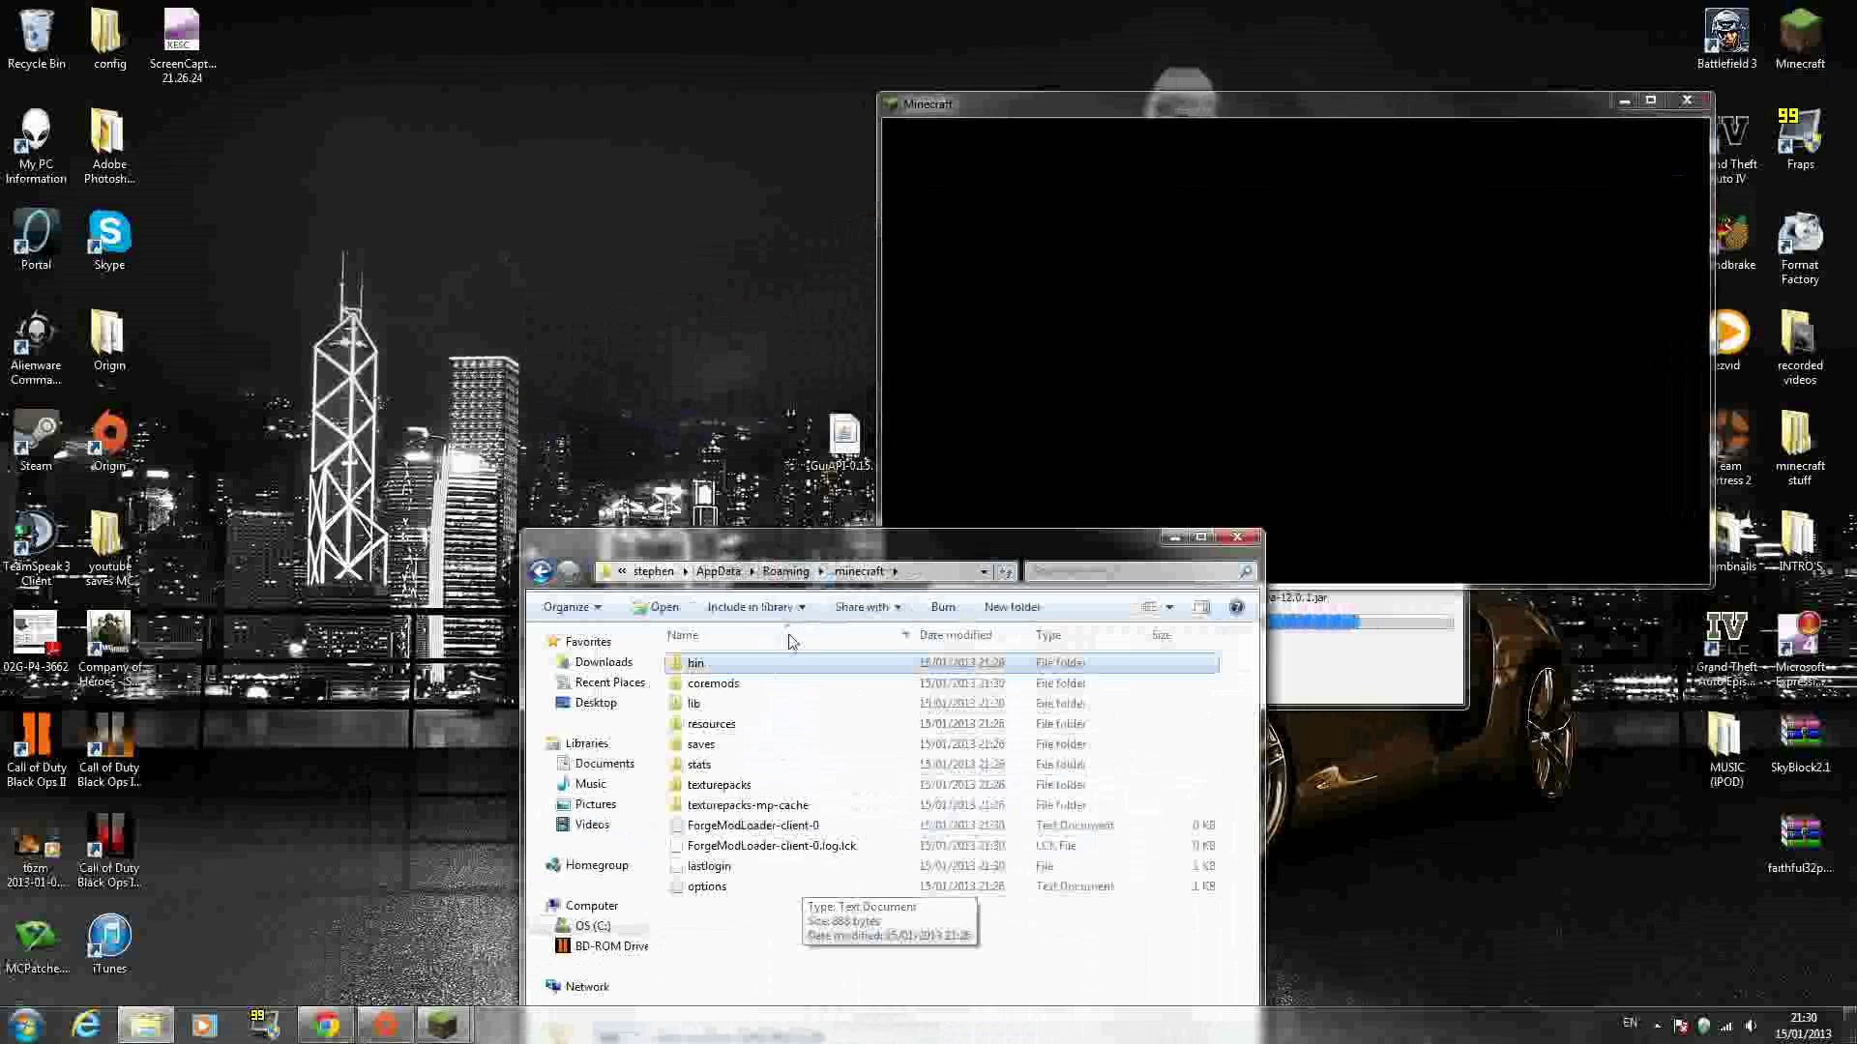
pyautogui.click(1453, 599)
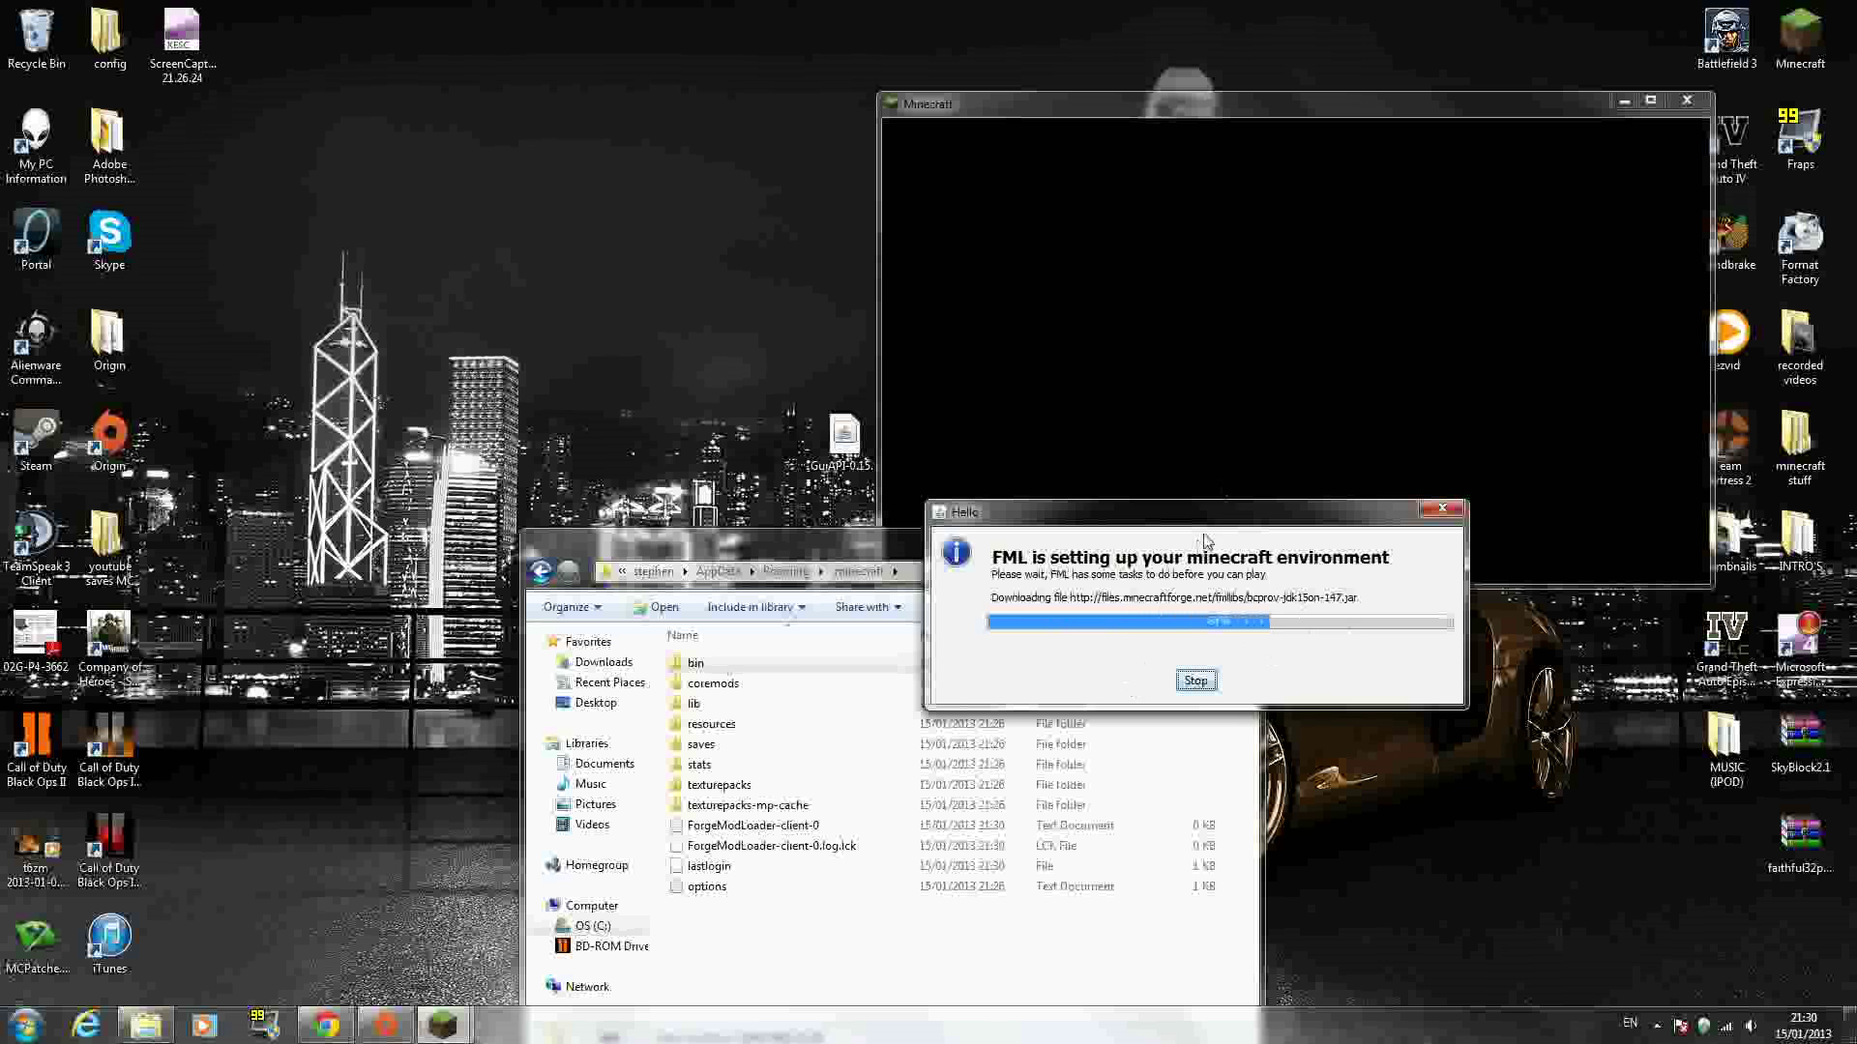
pyautogui.moveTo(1216, 520); pyautogui.dragTo(1205, 527)
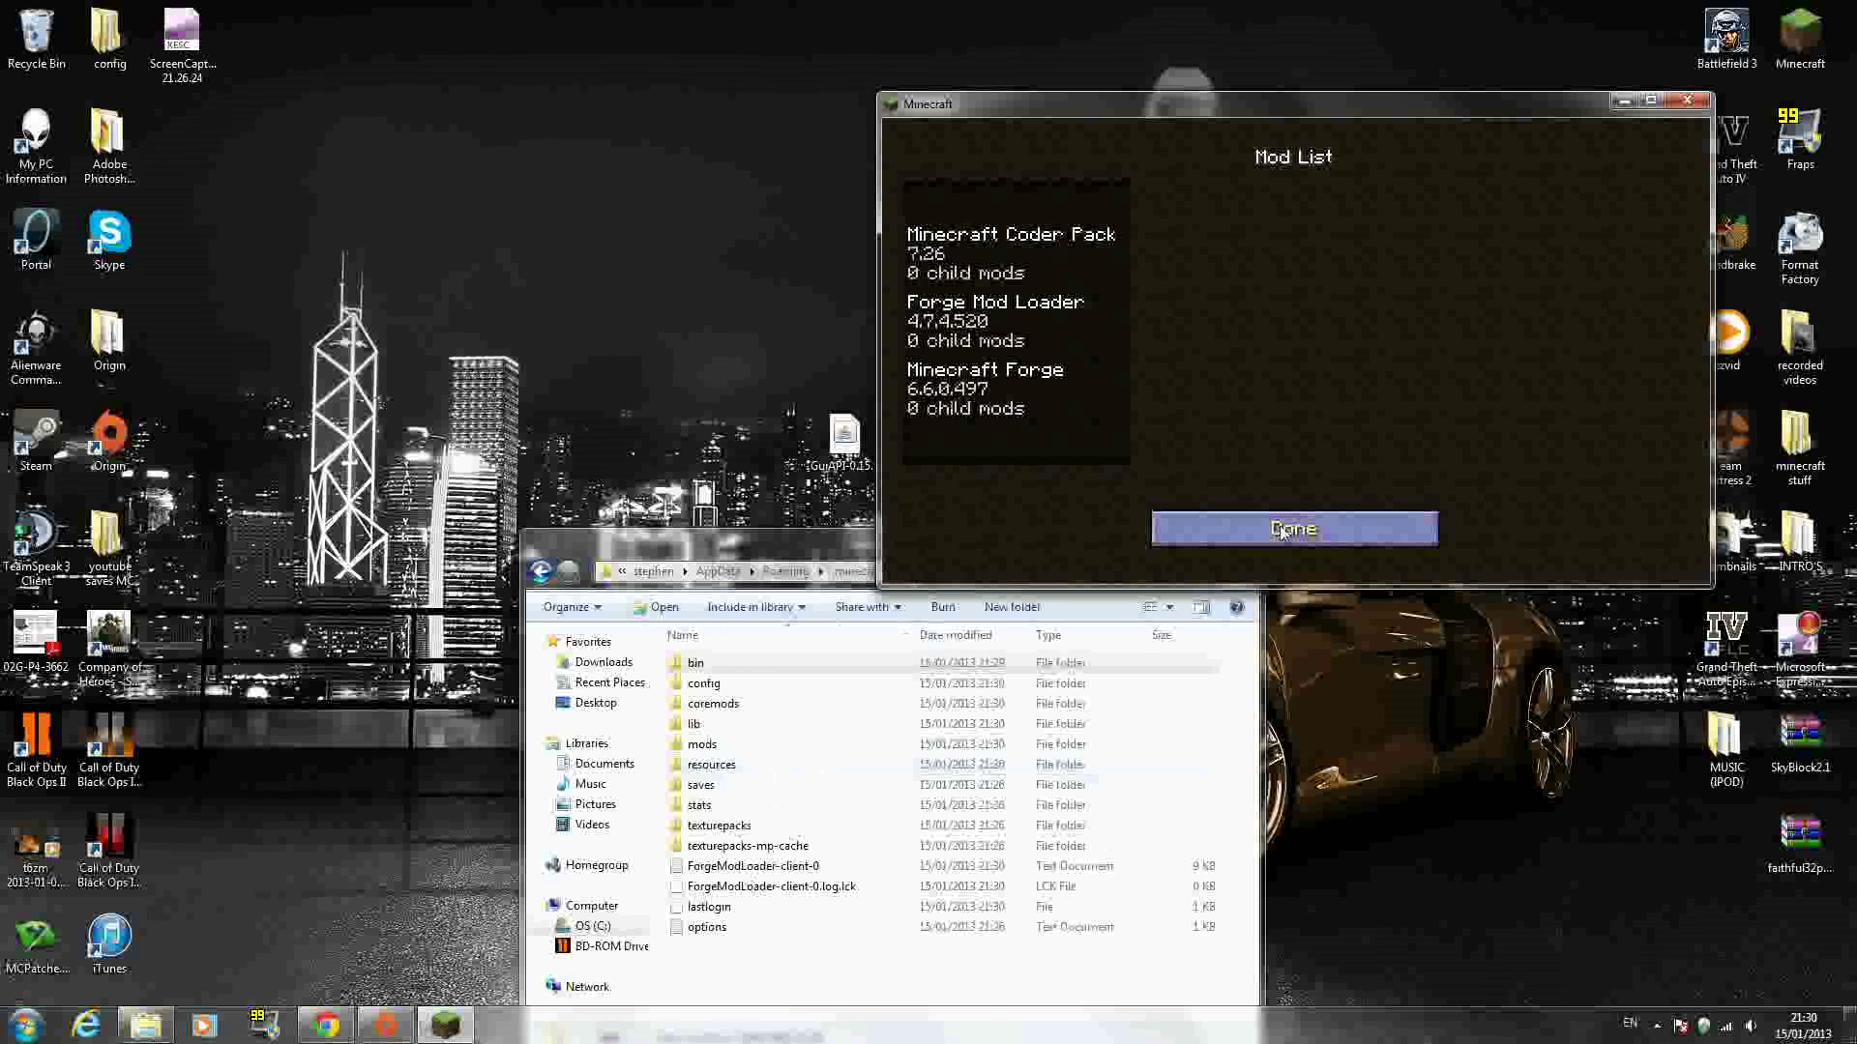
pyautogui.click(1264, 527)
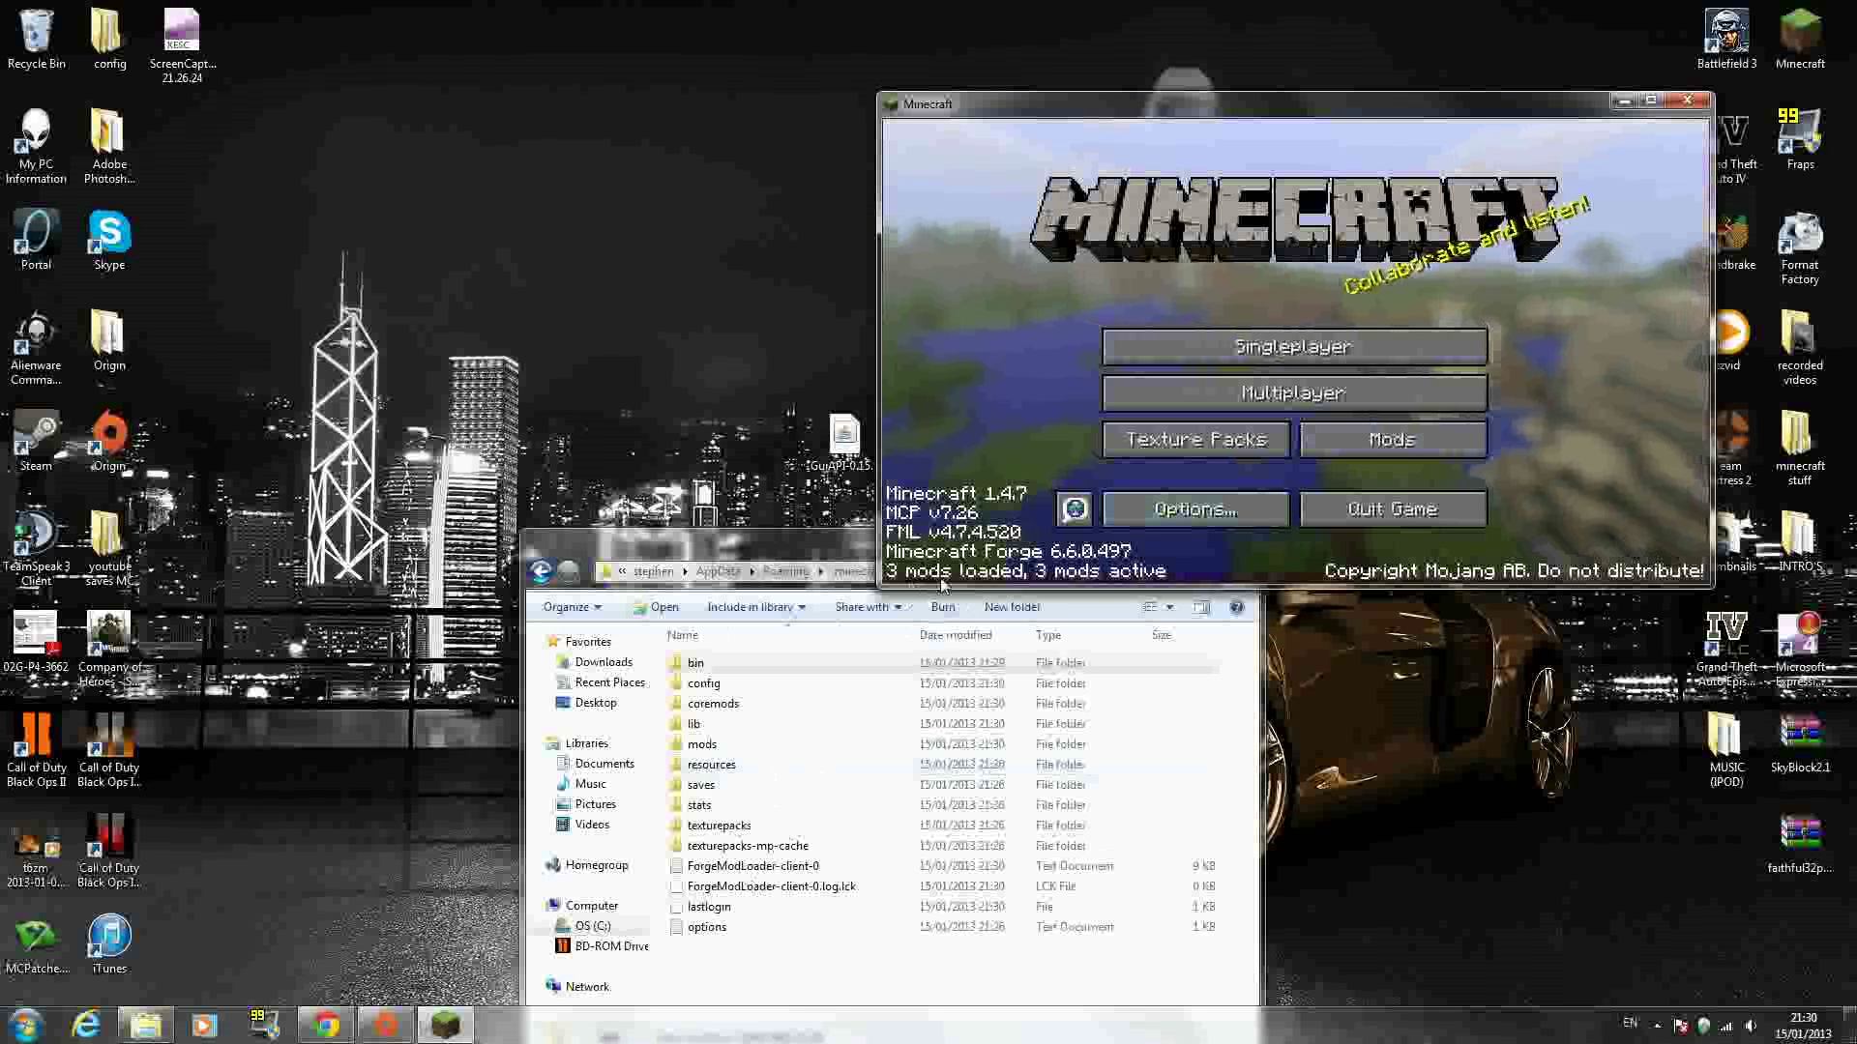
pyautogui.click(1412, 508)
# Place the .minecraft folder window beside the mod files, and set the Forge archive and the GuiAPI file apart on the desktop.
pyautogui.moveTo(933, 538); pyautogui.dragTo(1524, 153)
pyautogui.click(936, 445)
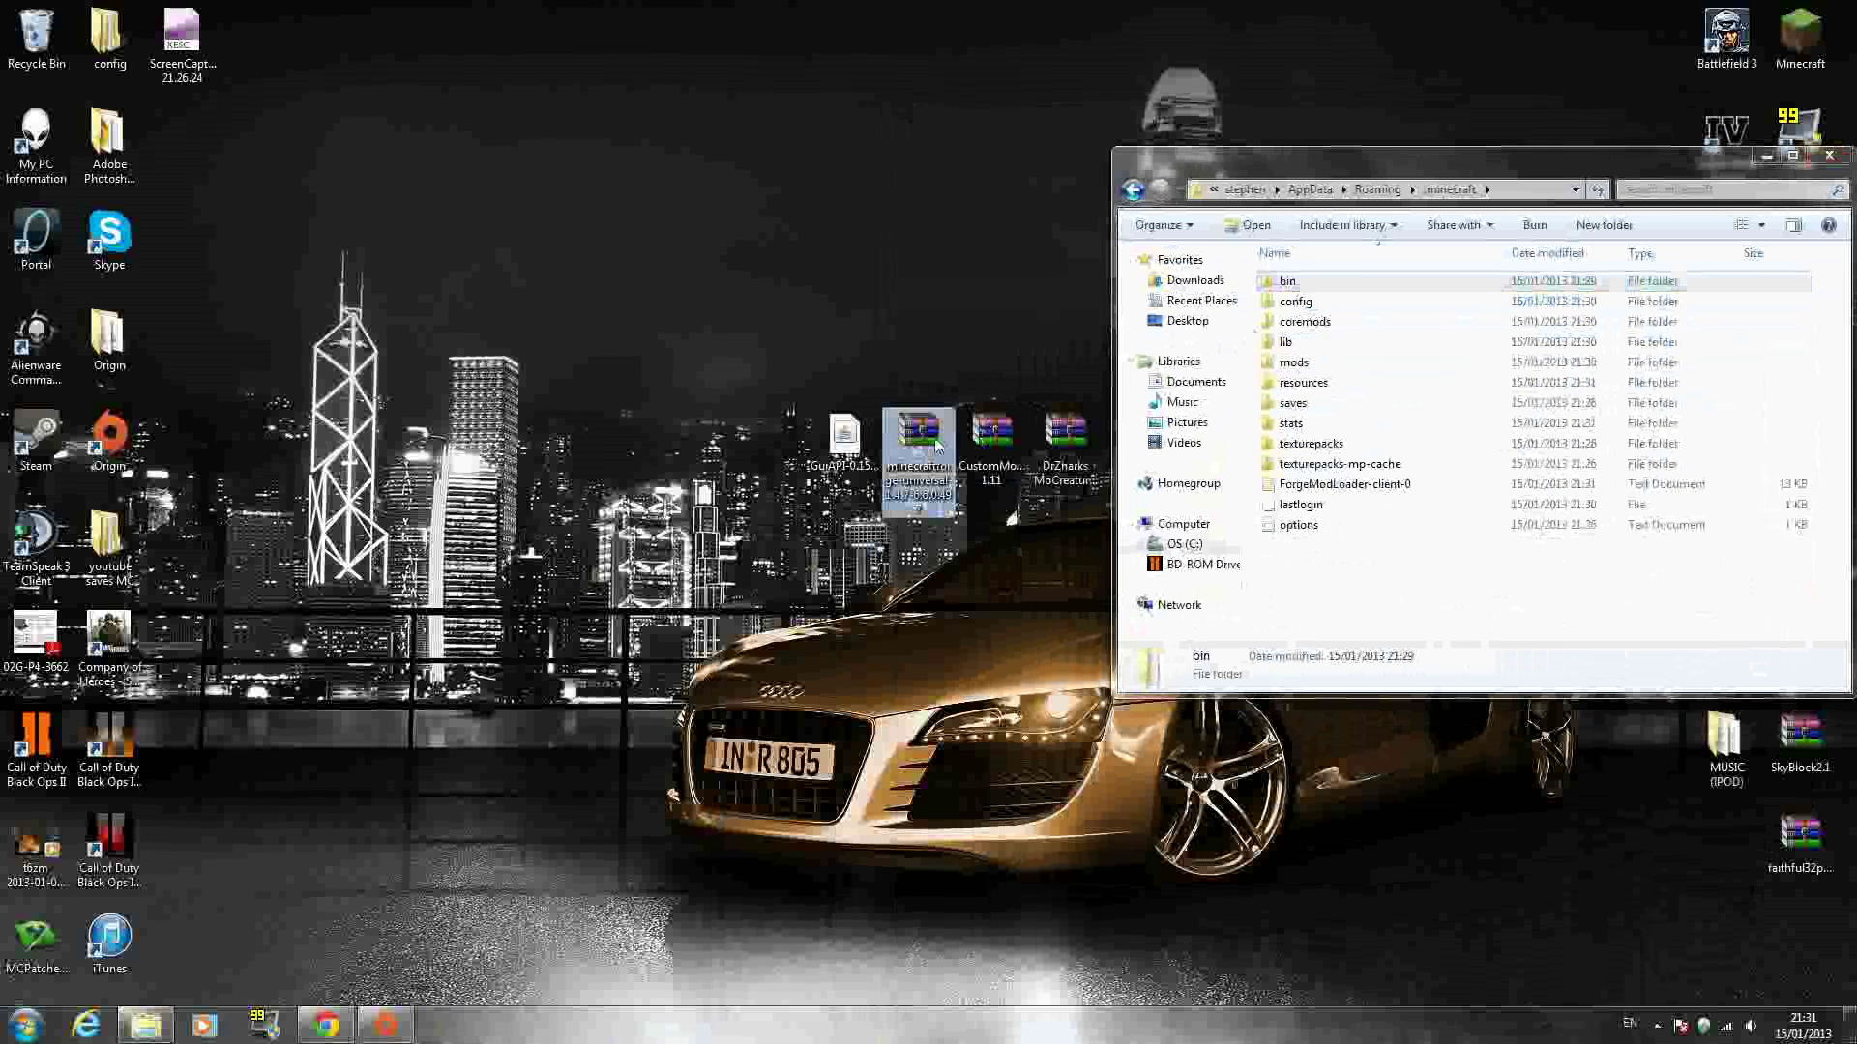
pyautogui.moveTo(936, 433); pyautogui.dragTo(424, 436)
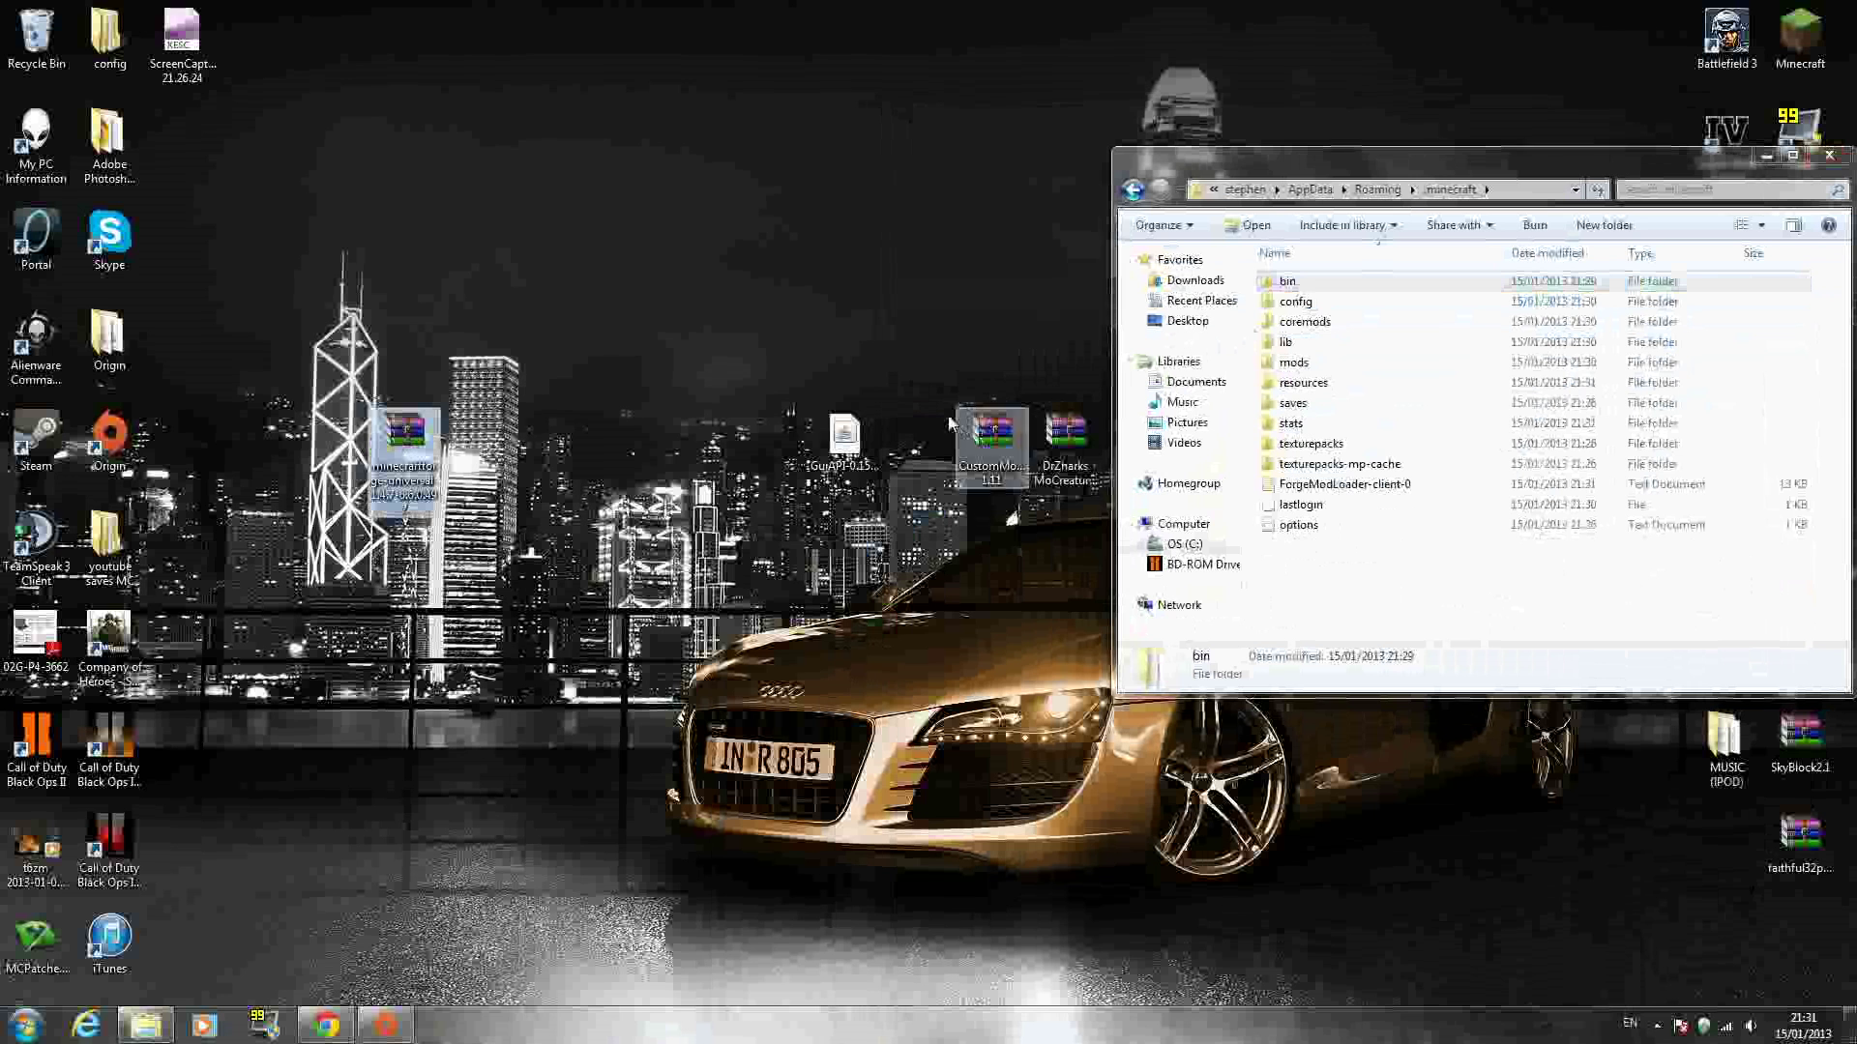
pyautogui.moveTo(868, 447); pyautogui.dragTo(826, 356)
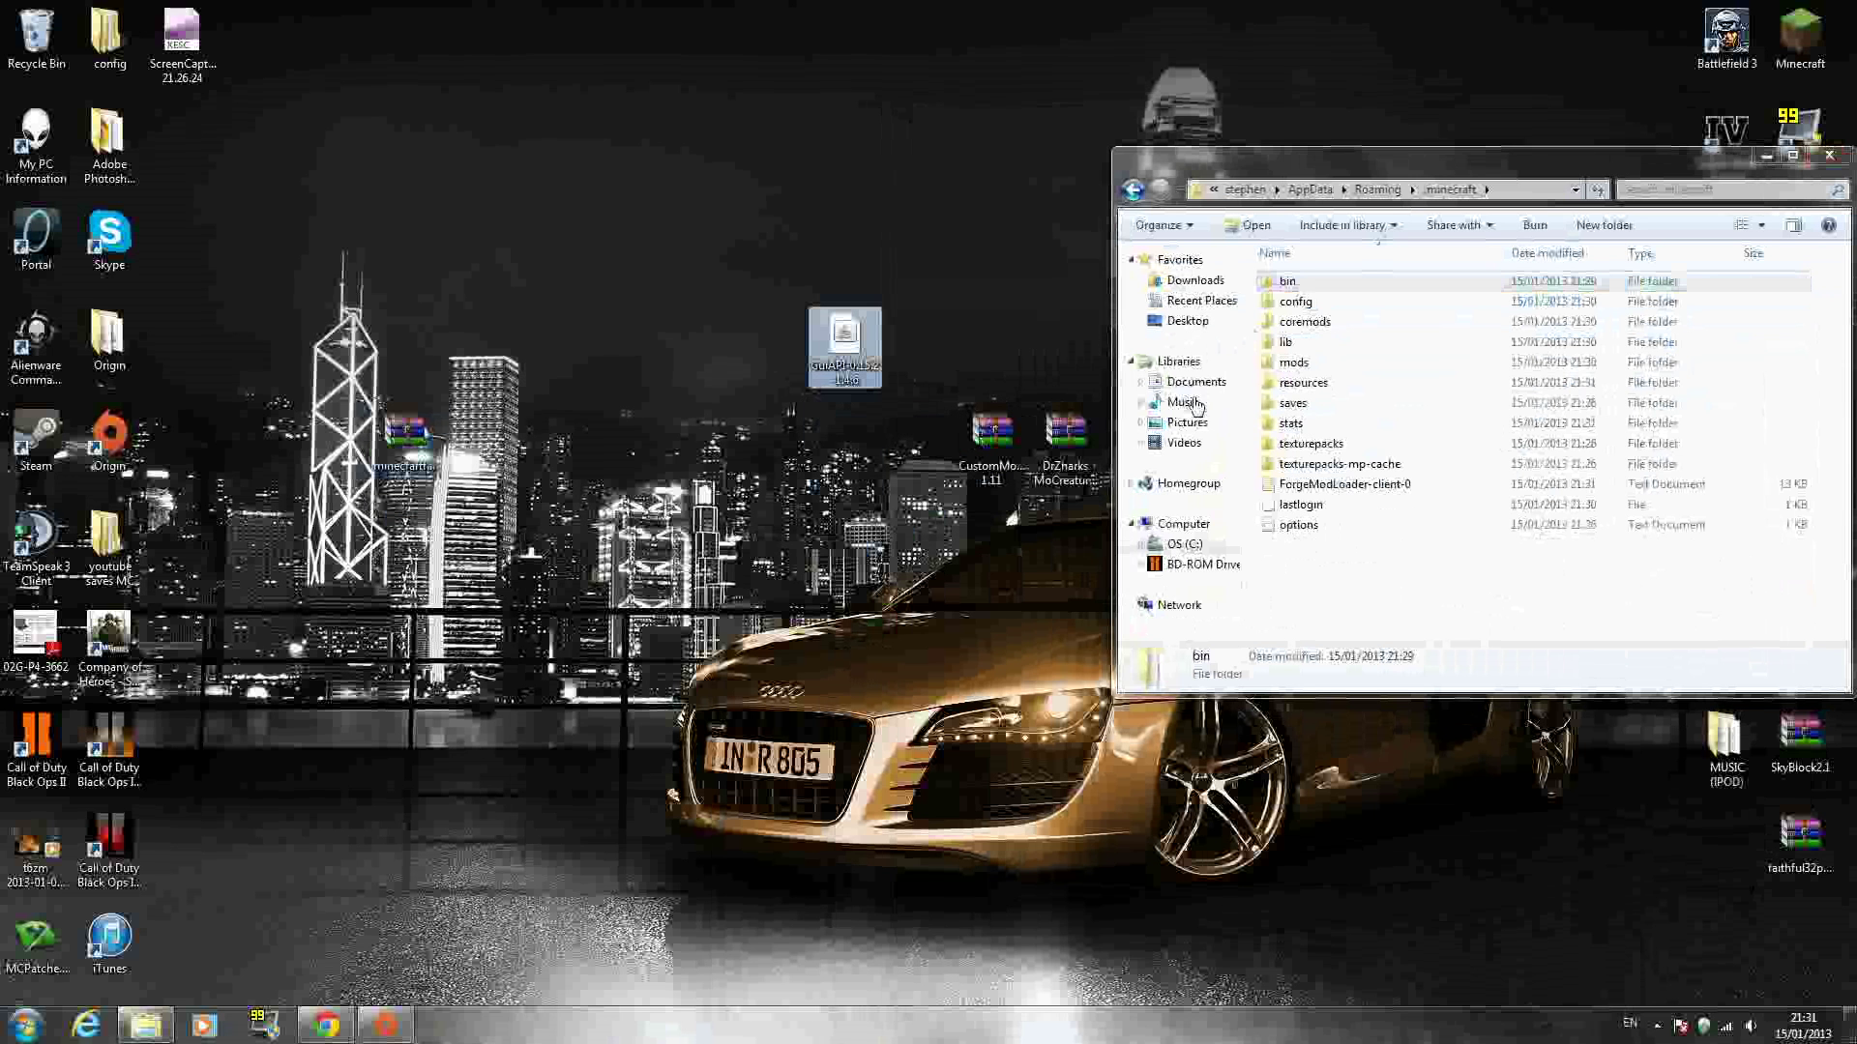
# Move the GuiAPI-0.15.2-1.4.6 jar file from the desktop into the coremods folder of .minecraft.
pyautogui.click(1347, 329)
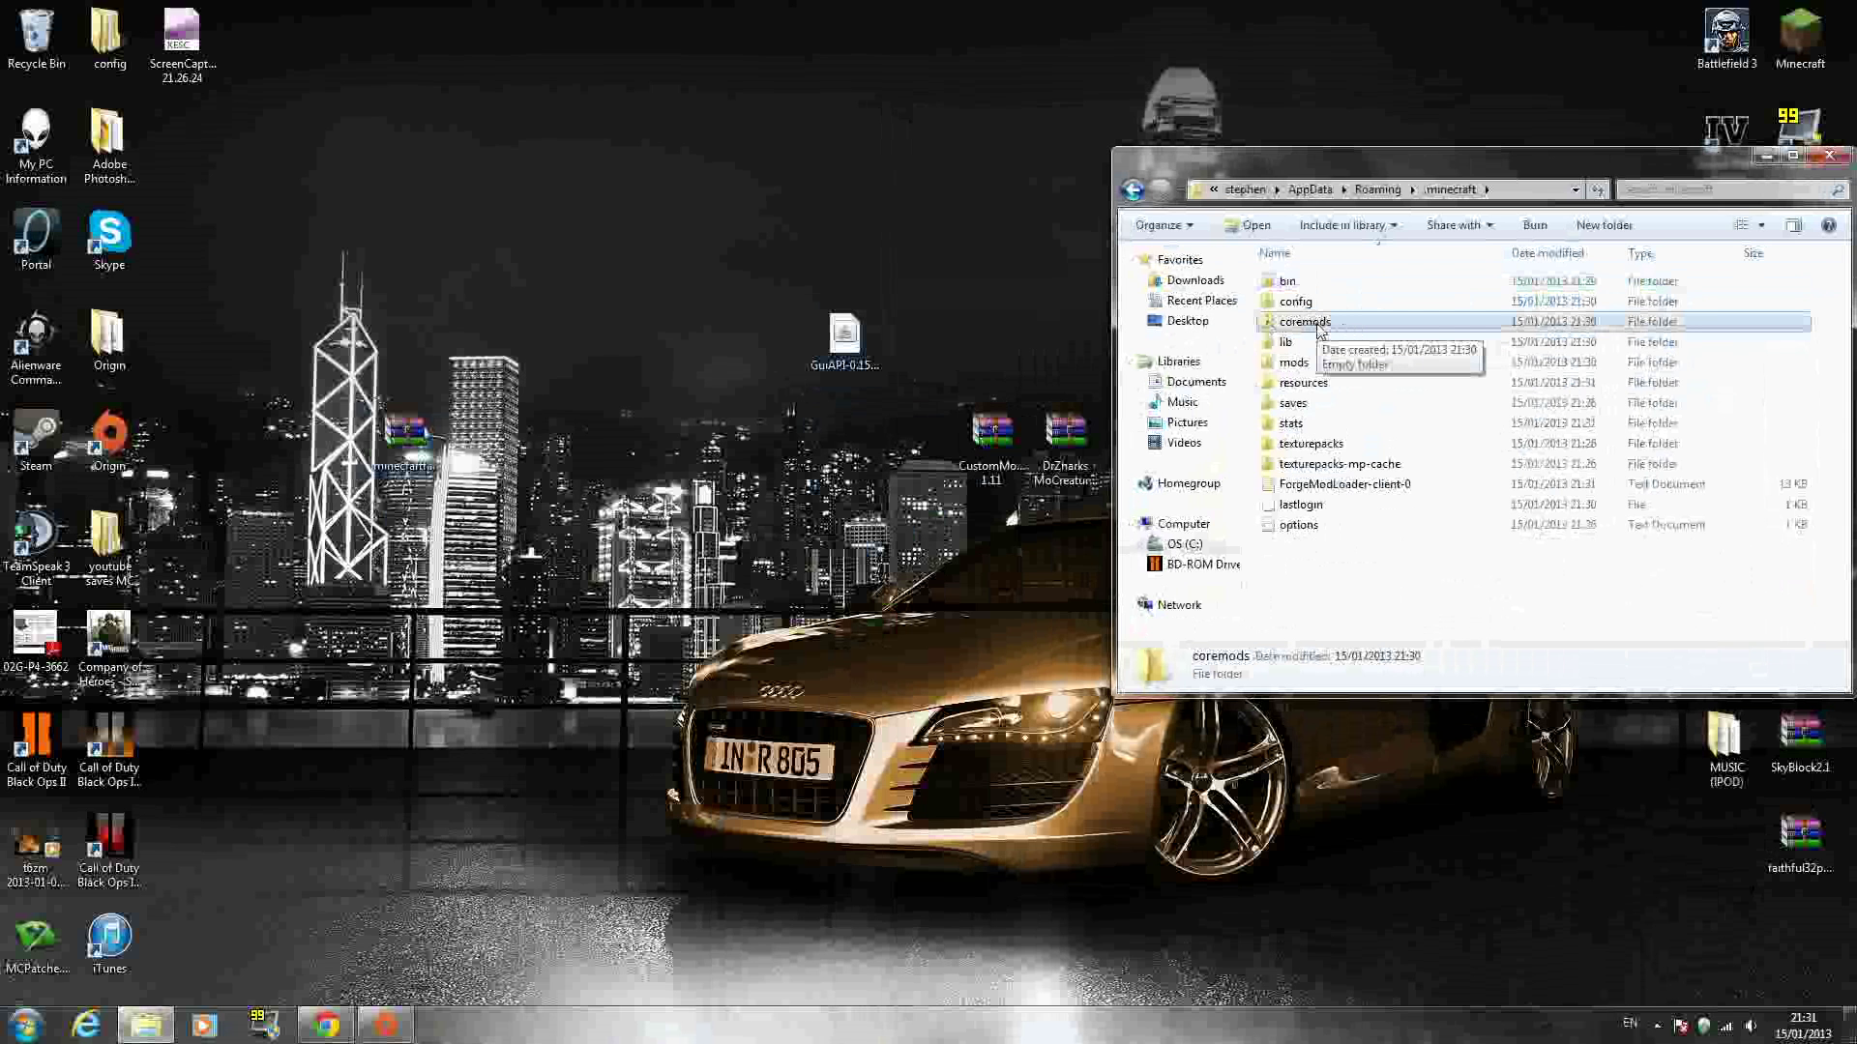
pyautogui.doubleClick(1318, 329)
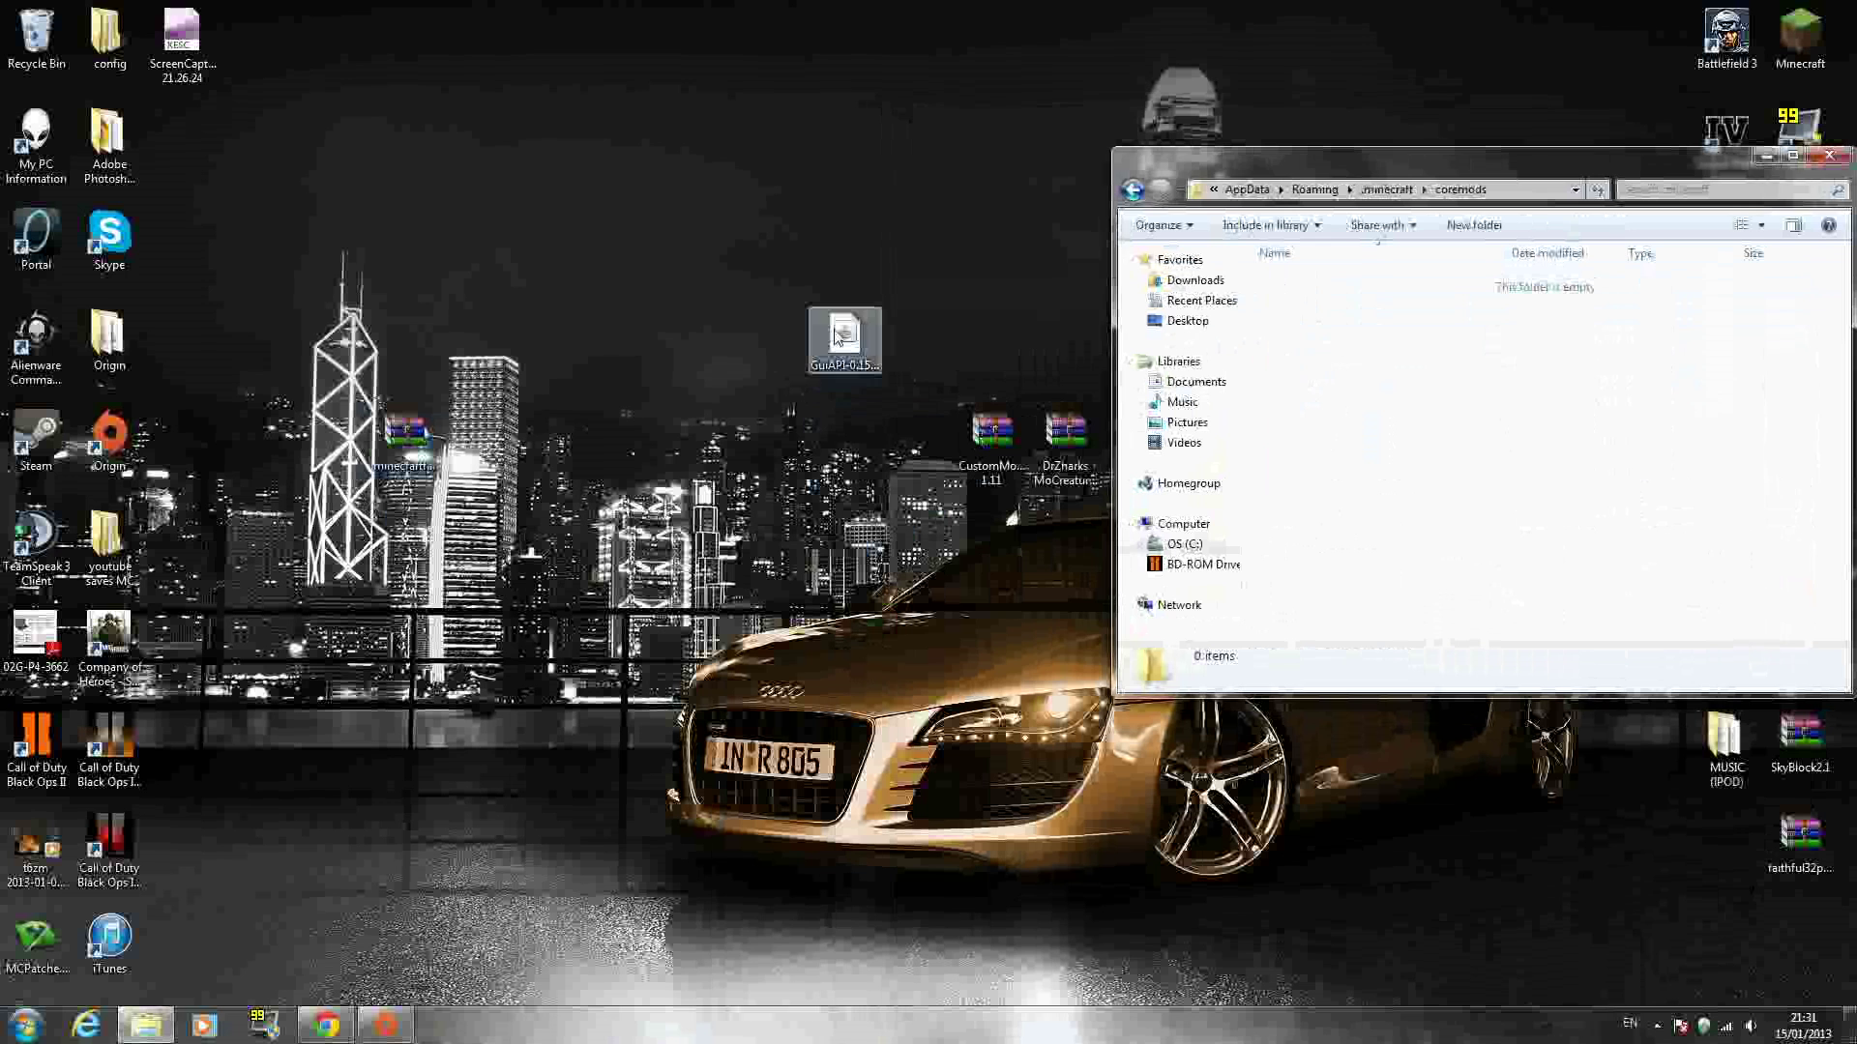
pyautogui.click(855, 356)
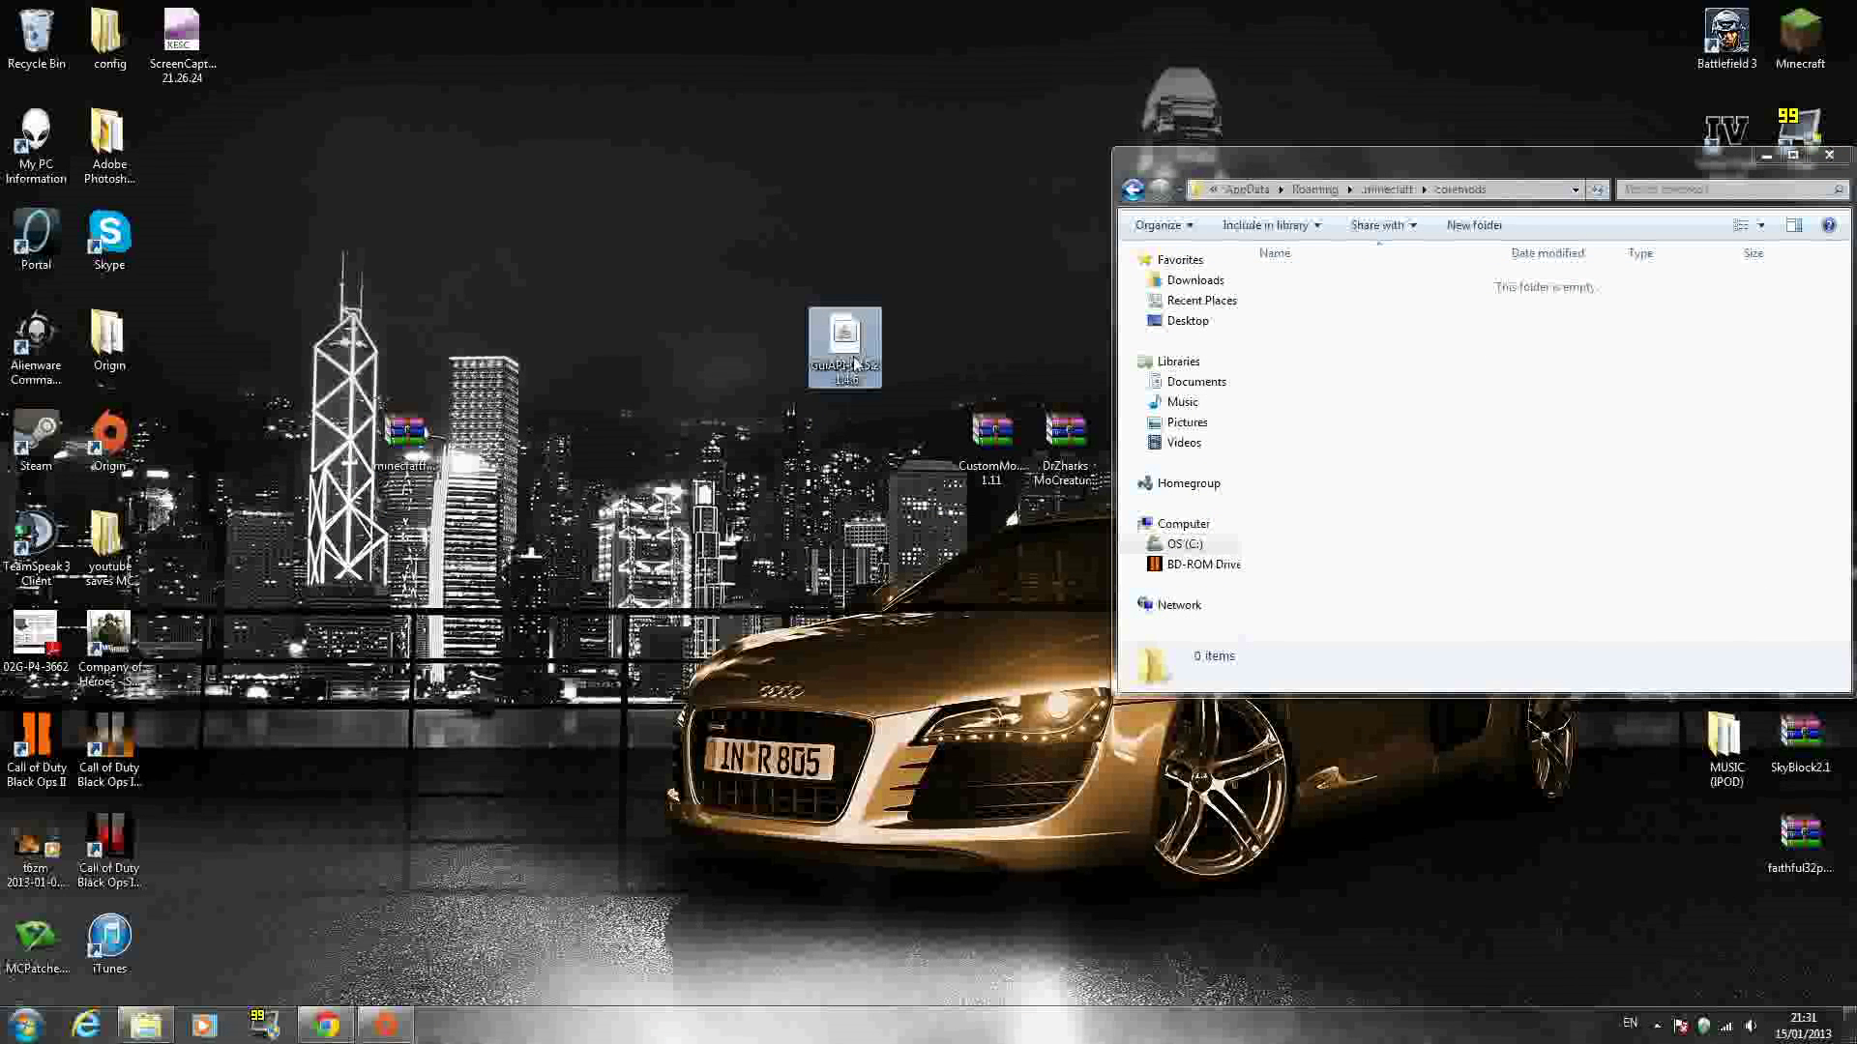
pyautogui.moveTo(854, 367); pyautogui.dragTo(1320, 358)
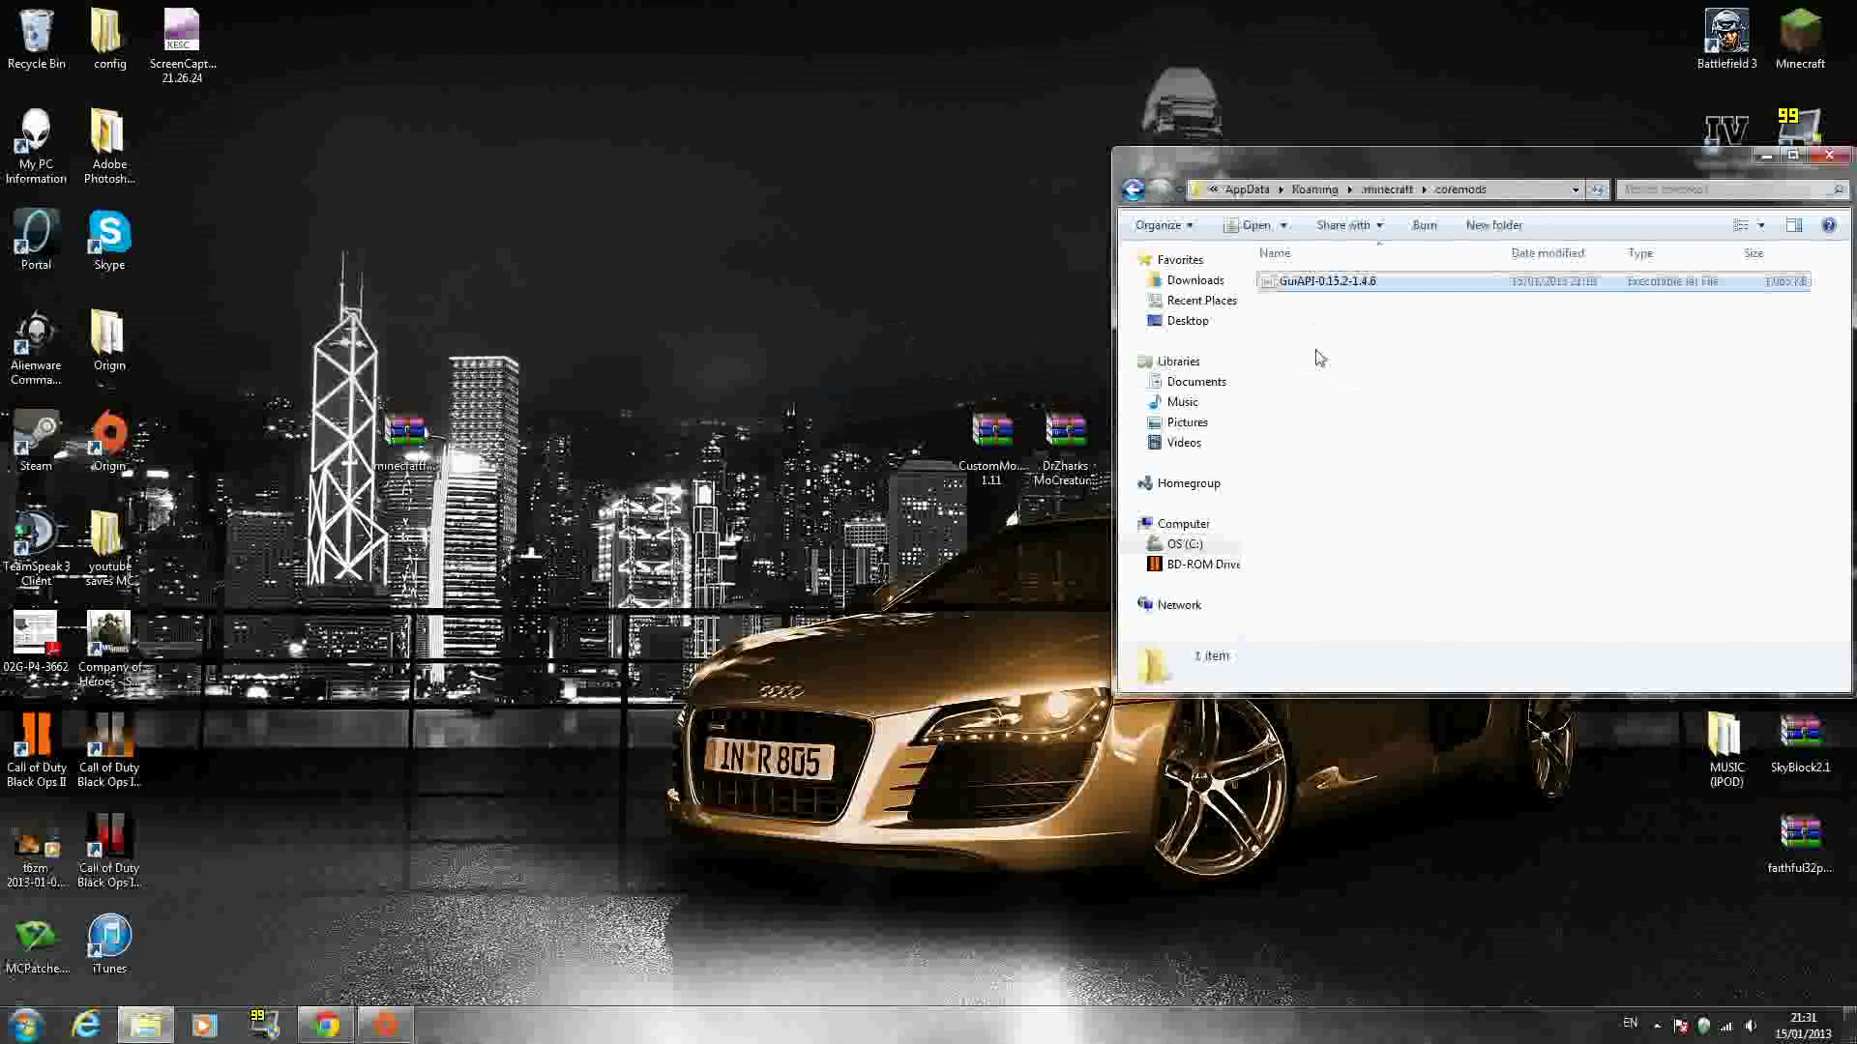
# Move the DrZharks MoCreatures Mod v4.5.0 and CustomMobSpawner 1.11 archives from the desktop into the mods folder of .minecraft.
pyautogui.click(1135, 191)
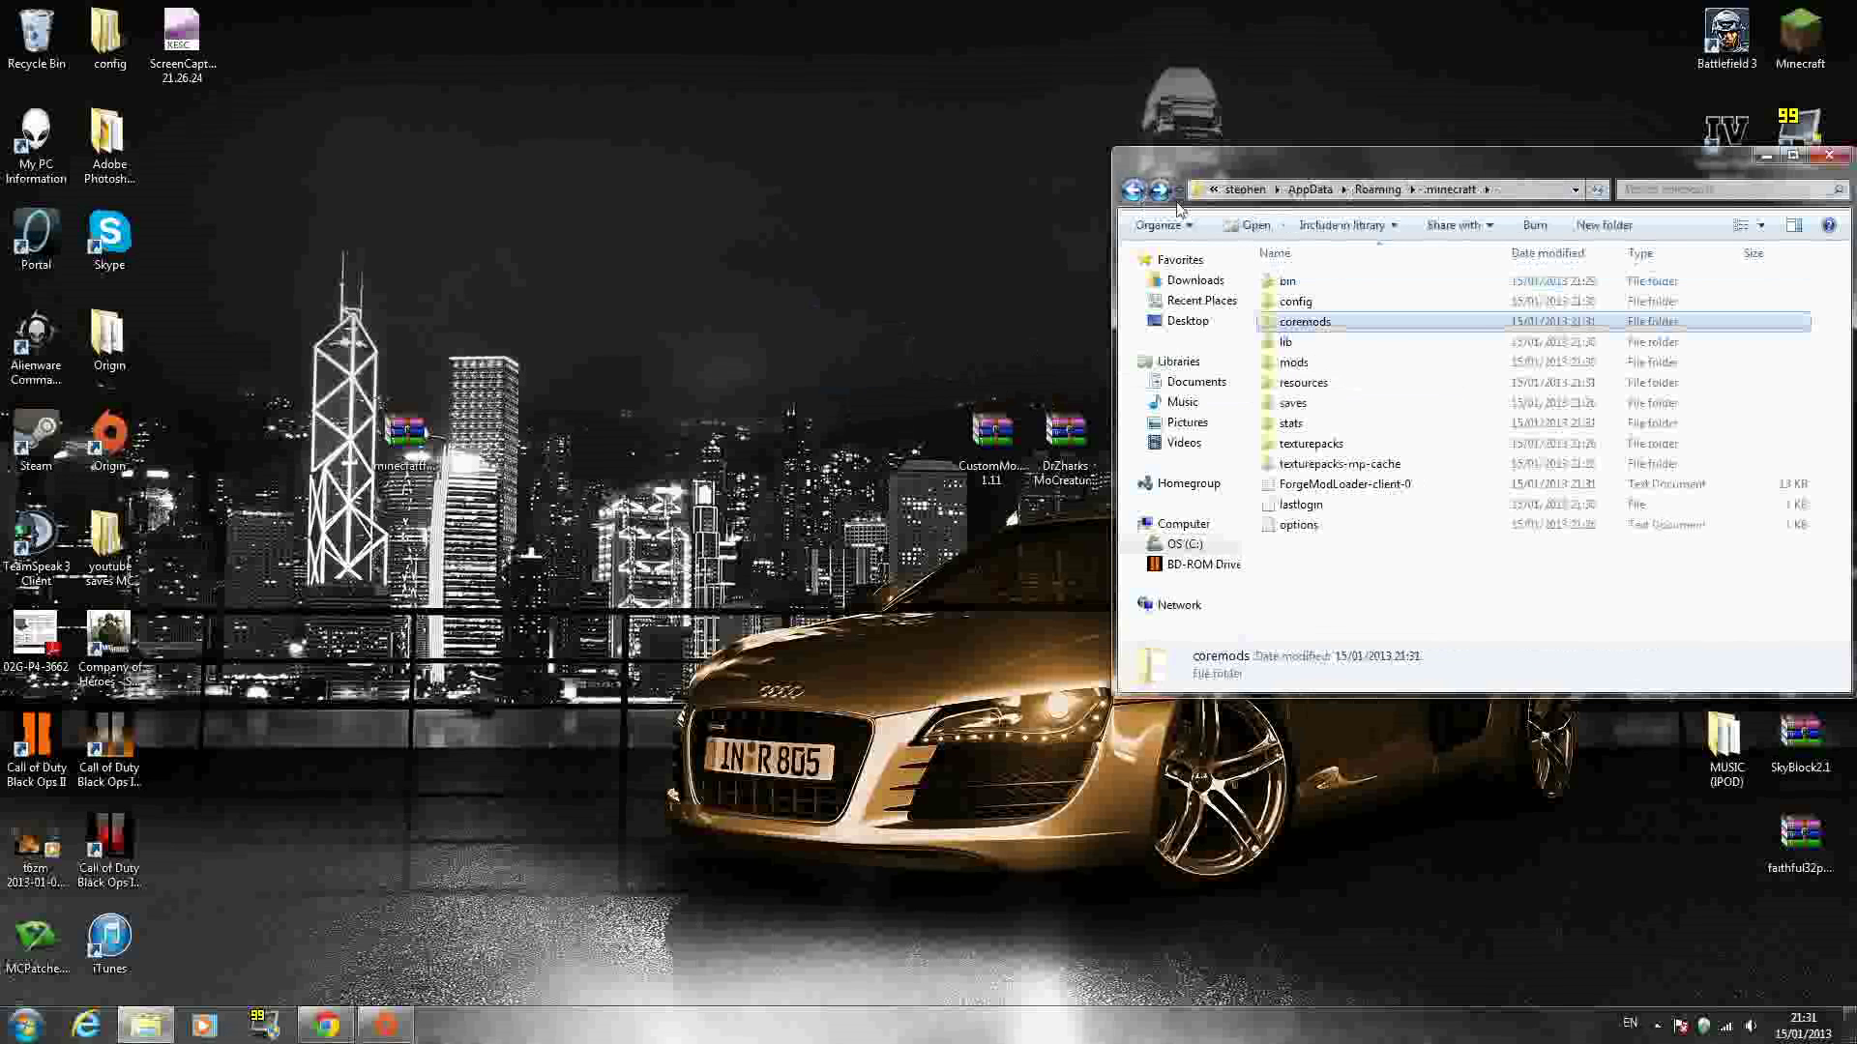
pyautogui.doubleClick(1381, 368)
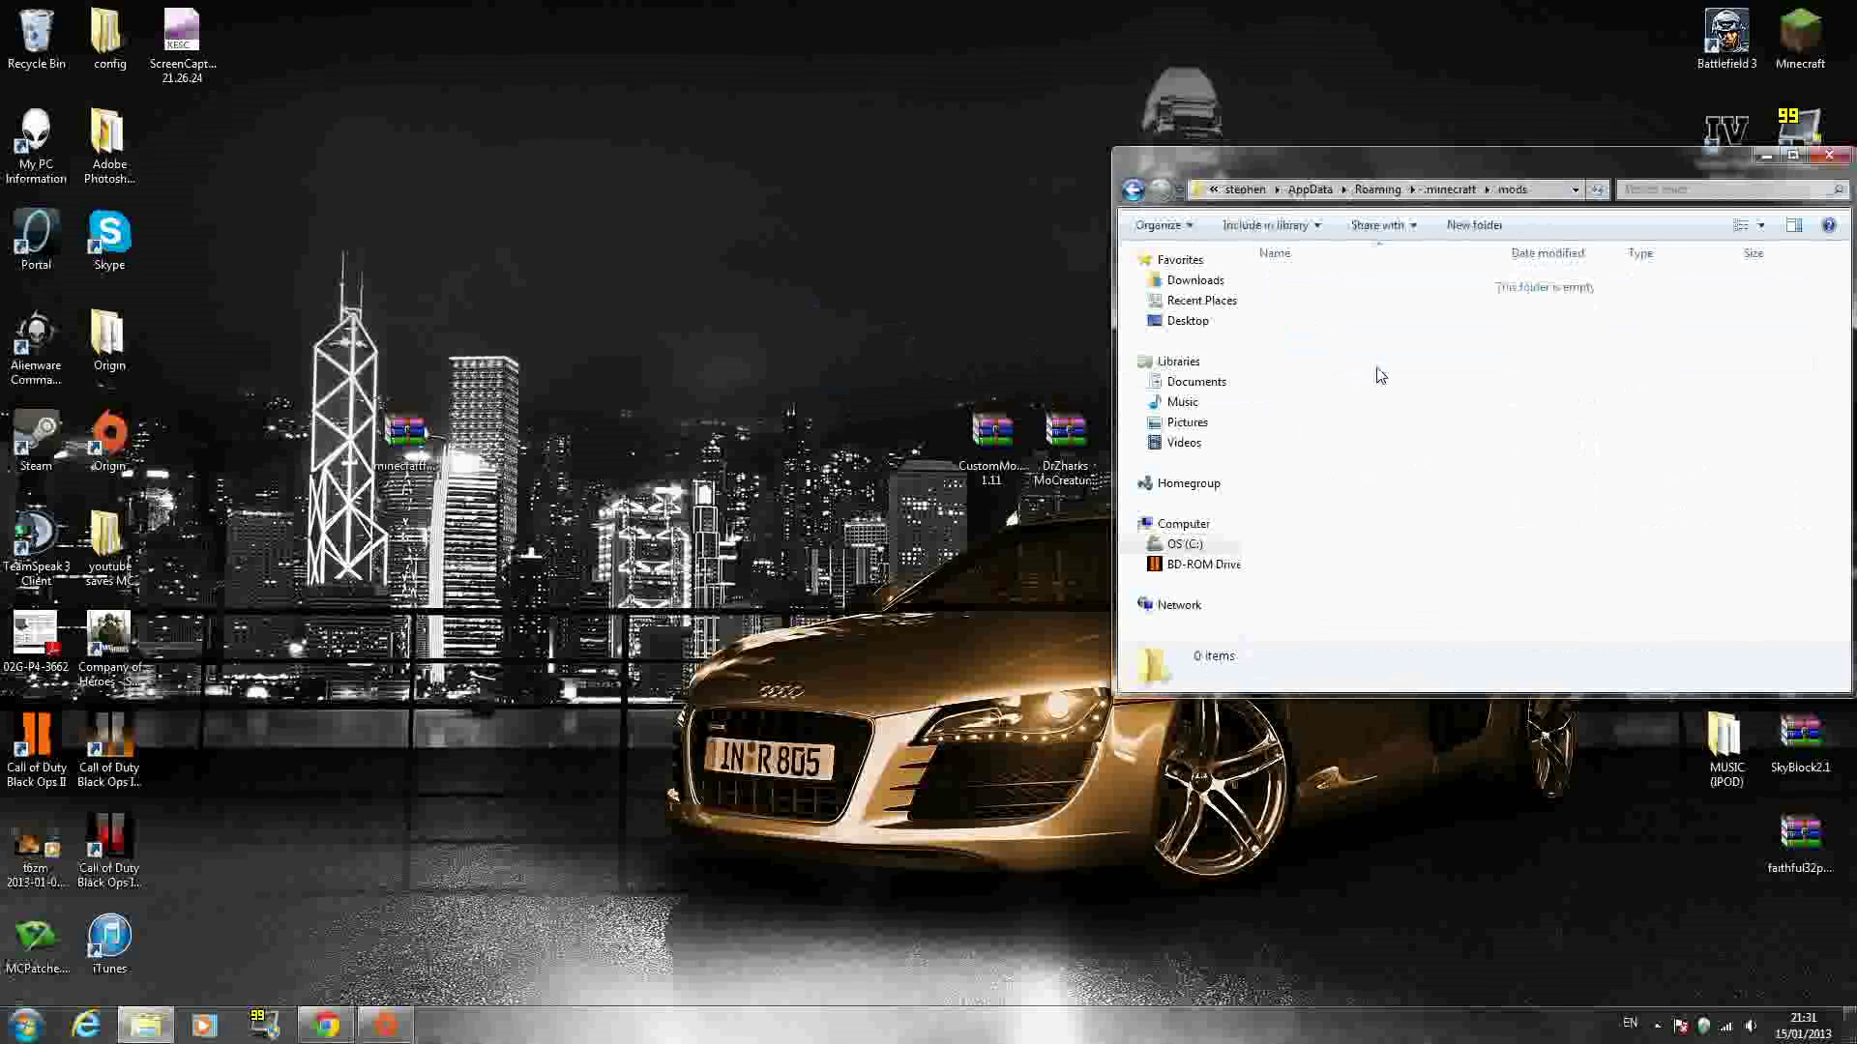
pyautogui.click(1051, 469)
pyautogui.moveTo(1055, 454); pyautogui.dragTo(1431, 407)
pyautogui.click(1027, 451)
pyautogui.moveTo(1019, 454); pyautogui.dragTo(1471, 402)
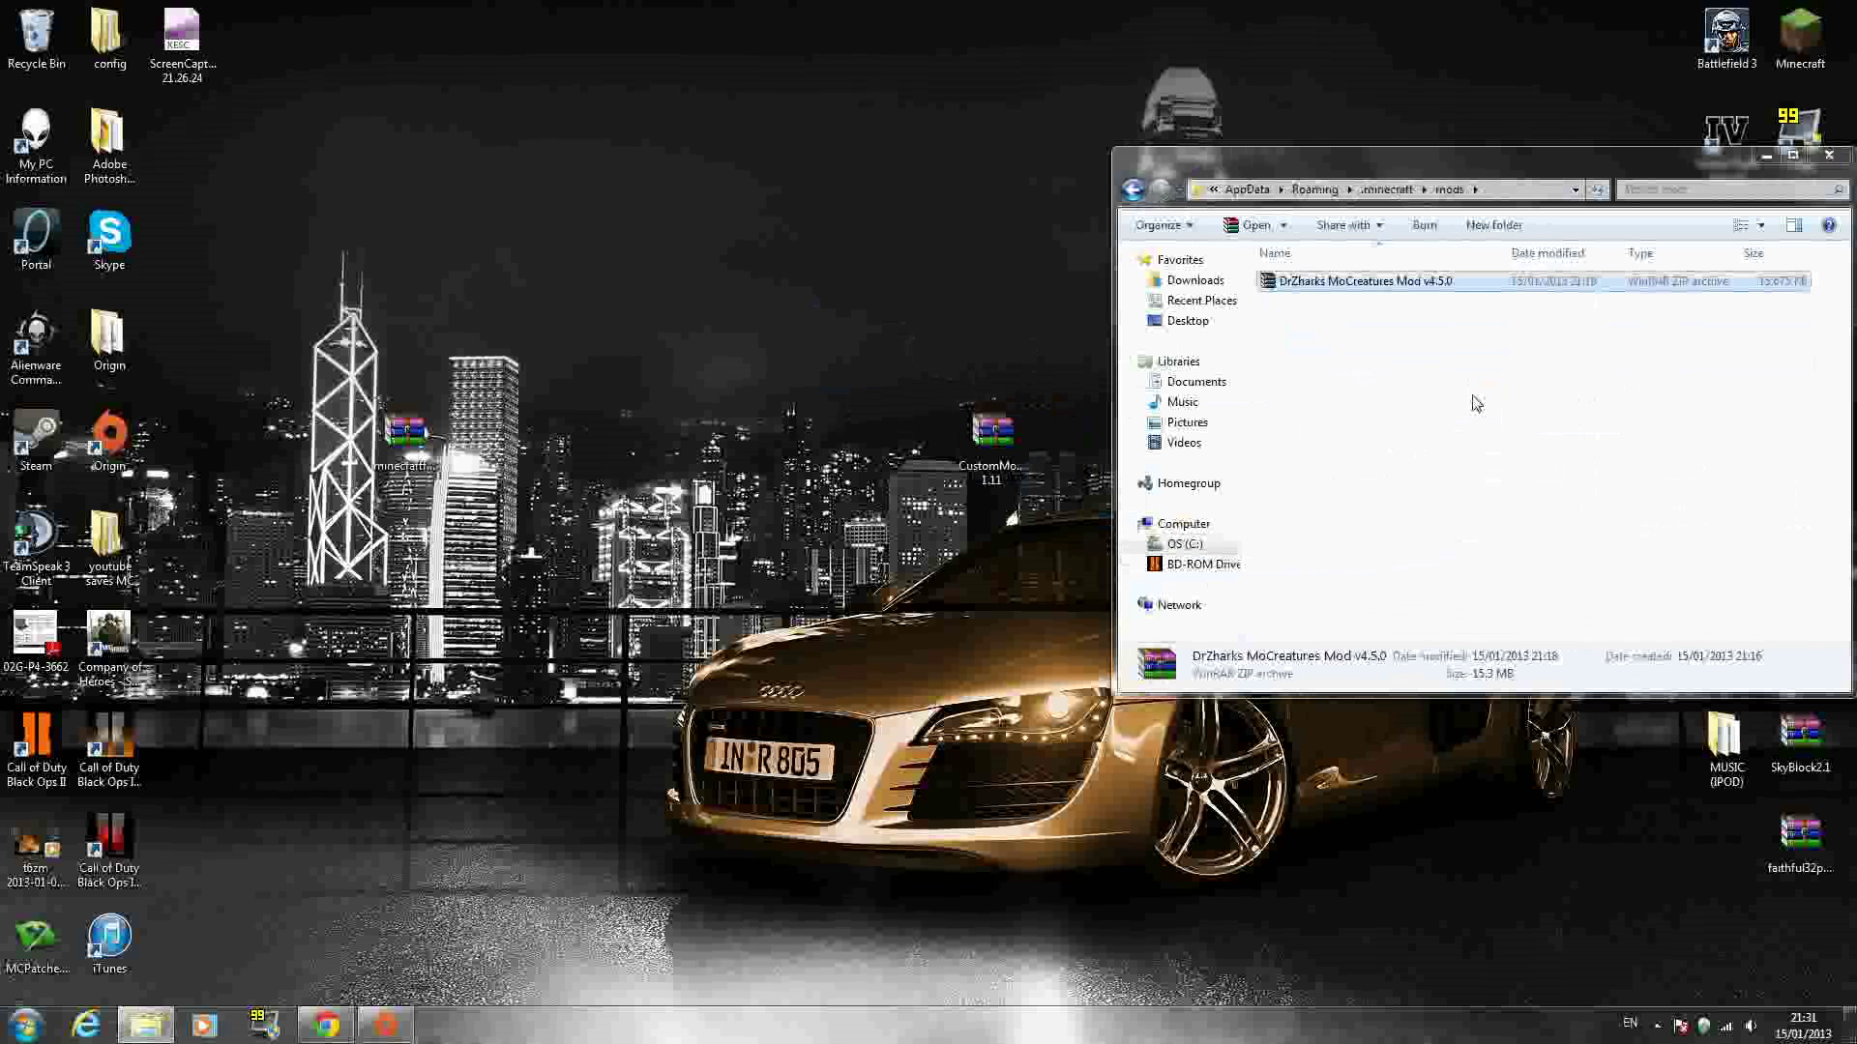
# Check the contents of the coremods and mods folders, and return to the .minecraft folder.
pyautogui.click(1132, 189)
pyautogui.doubleClick(1327, 323)
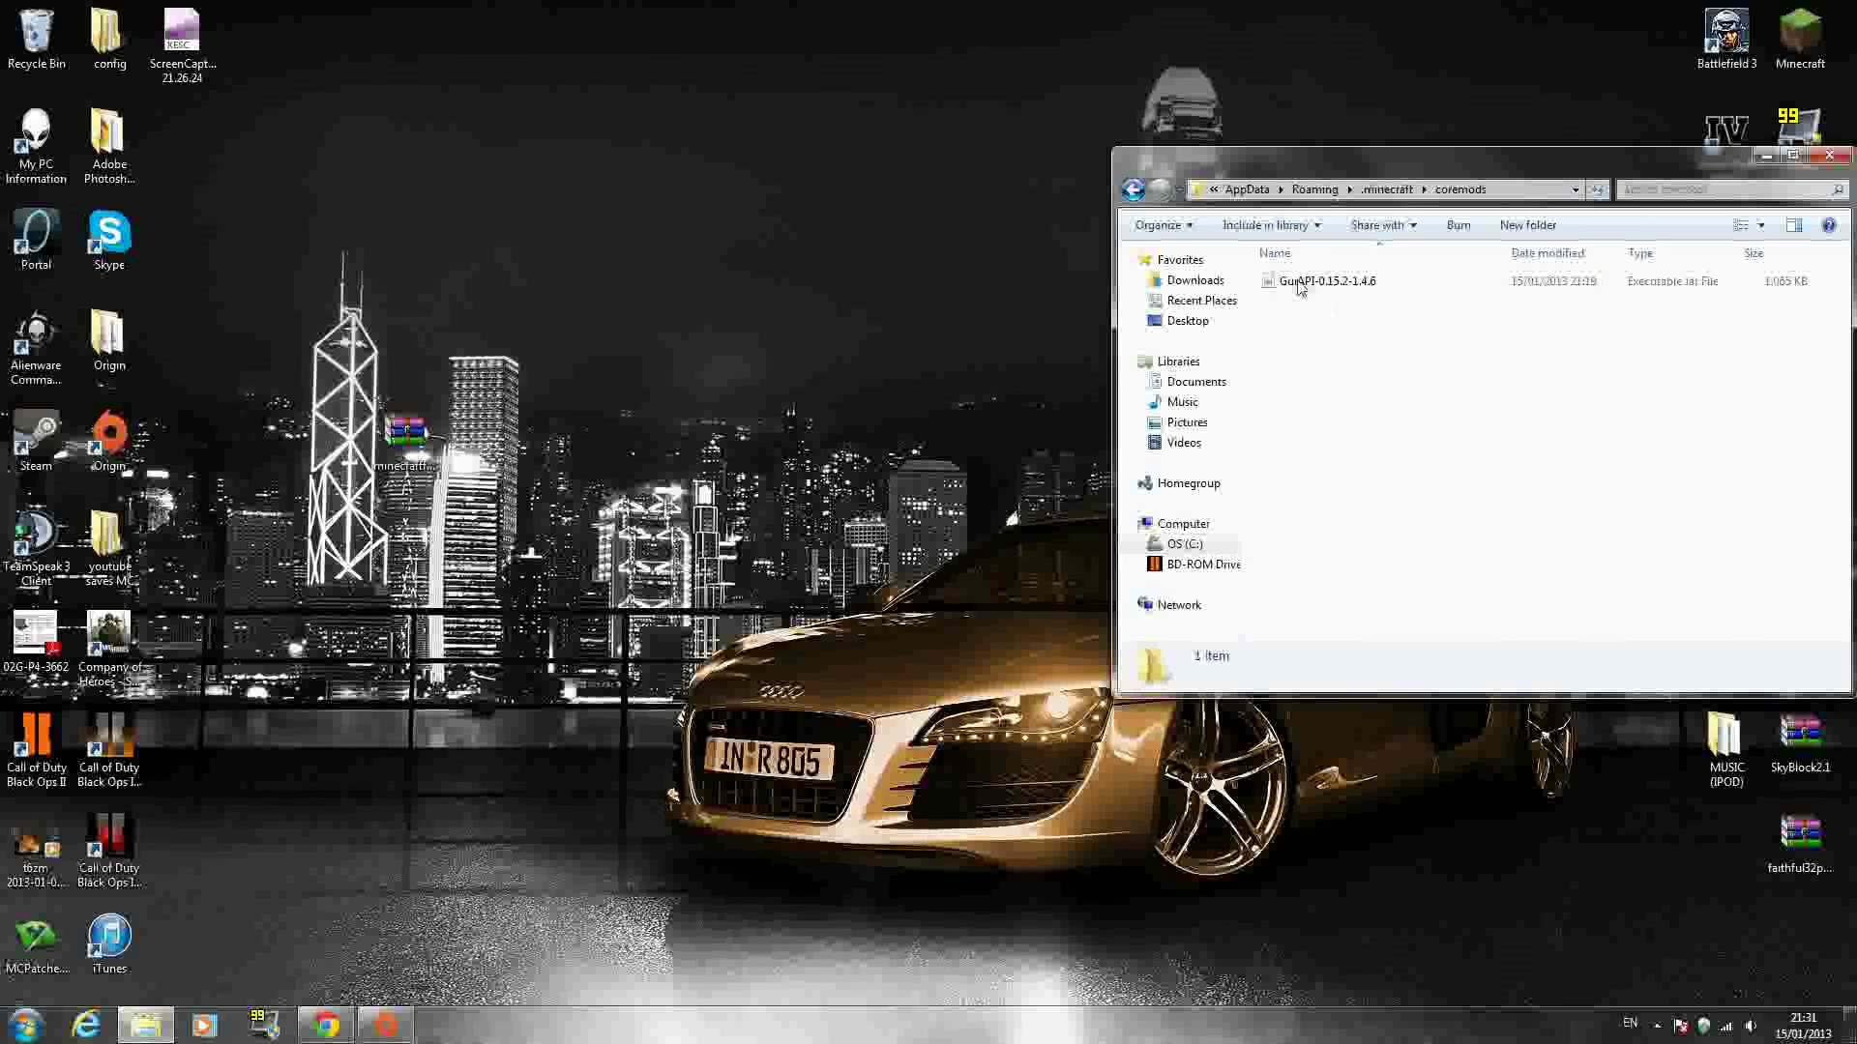
pyautogui.click(1142, 193)
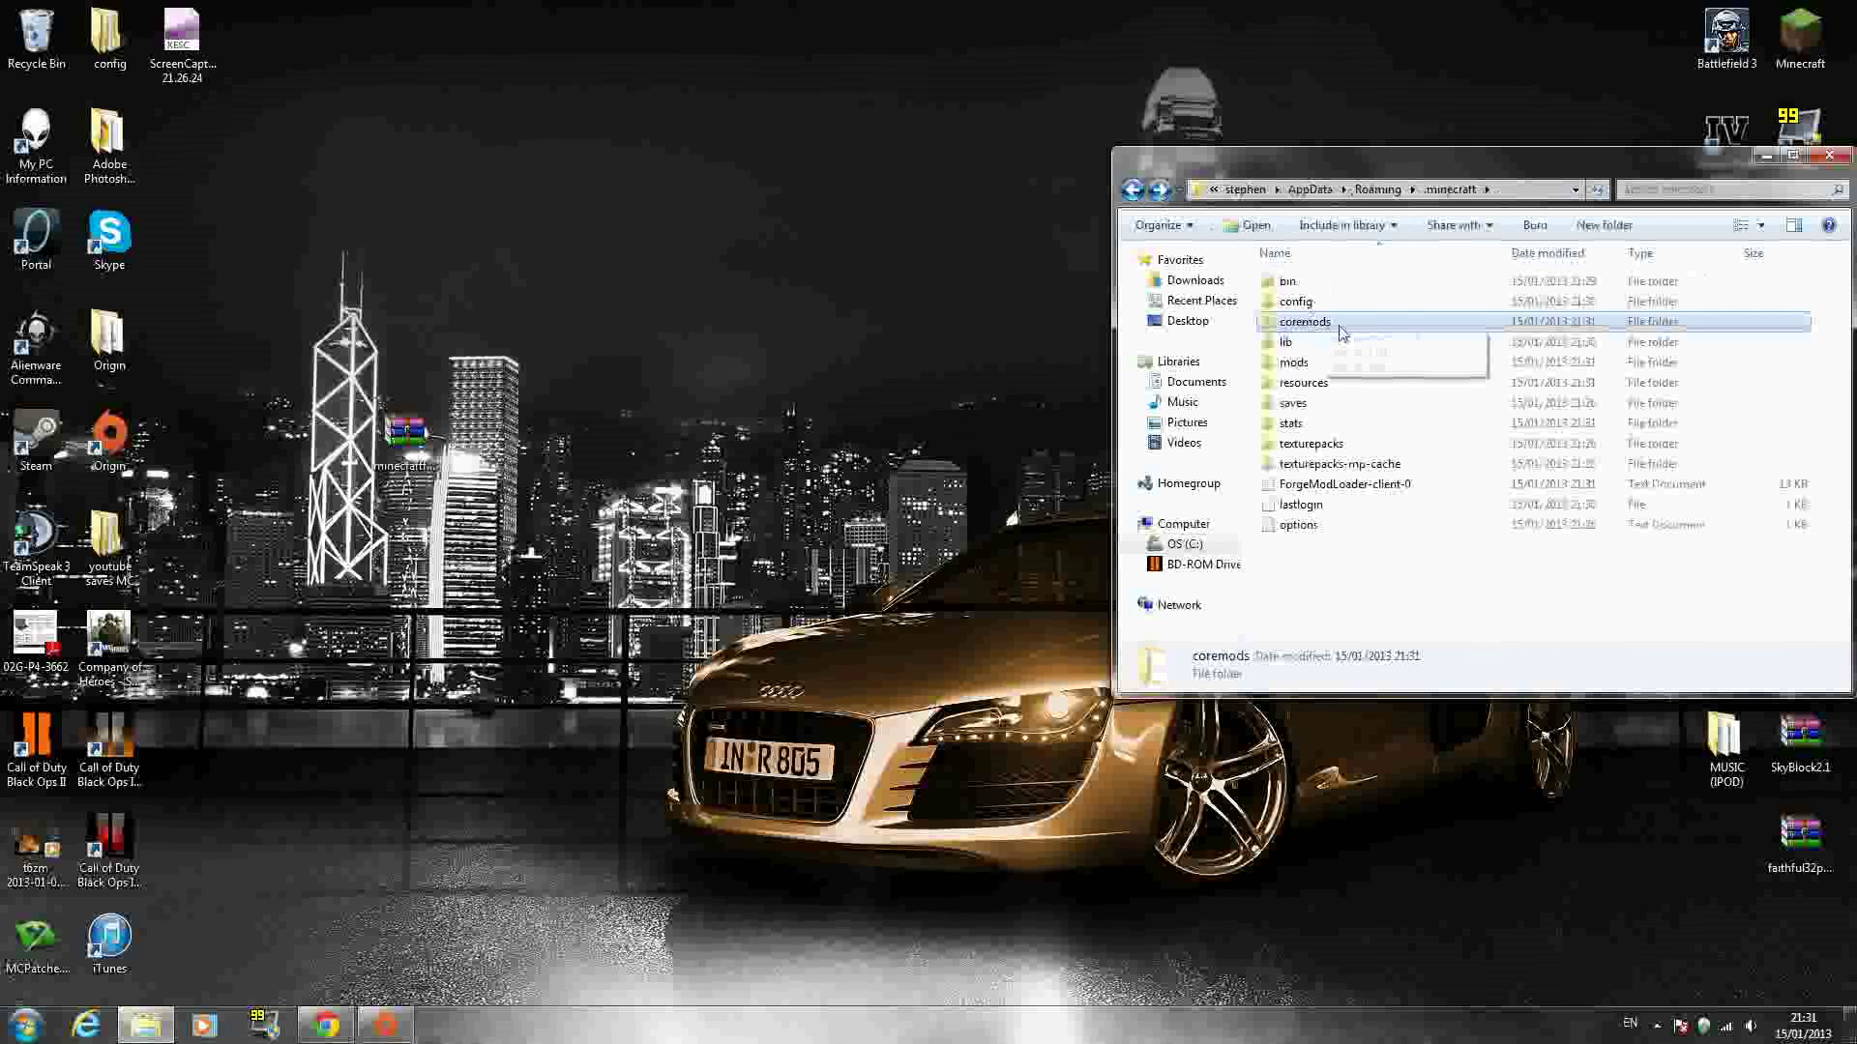
pyautogui.doubleClick(1321, 366)
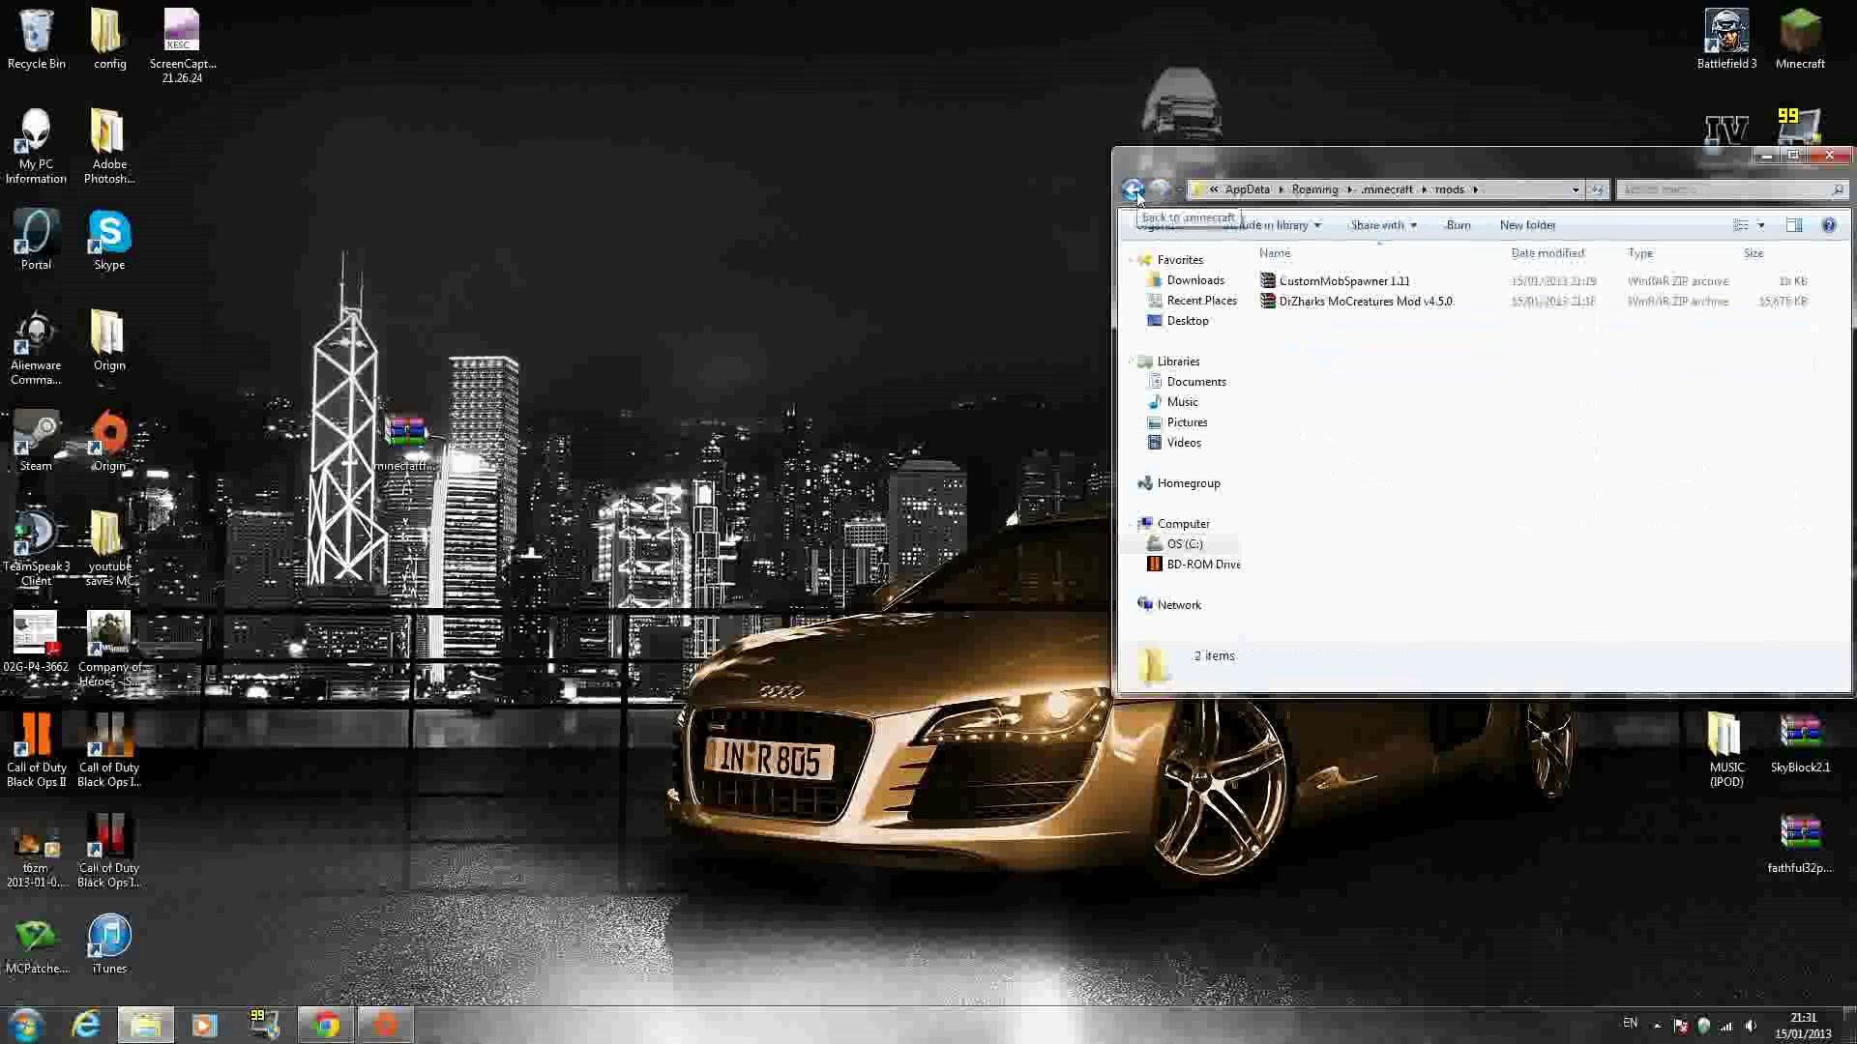
pyautogui.click(1137, 192)
# Close the .minecraft folder window, start Minecraft.exe from the desktop and allow it to run despite its unverified publisher.
pyautogui.moveTo(1211, 163); pyautogui.dragTo(797, 150)
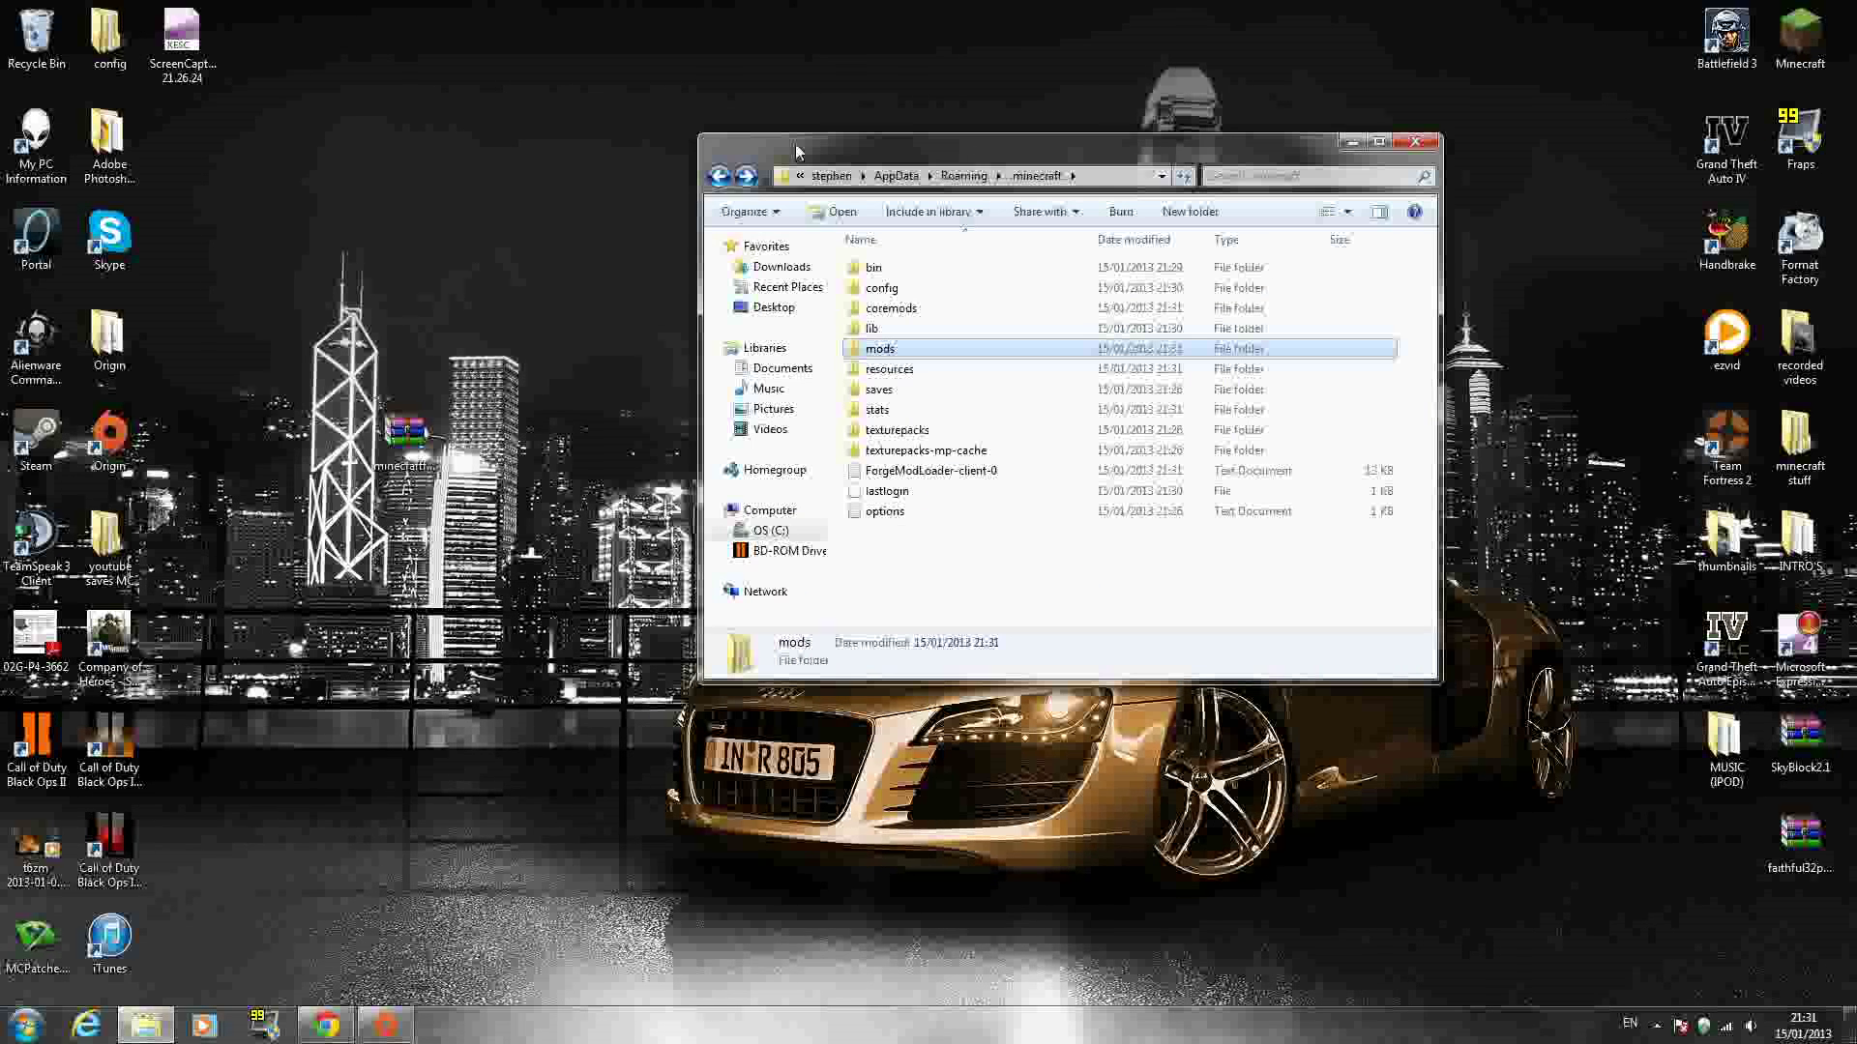
pyautogui.click(1431, 144)
pyautogui.doubleClick(1800, 37)
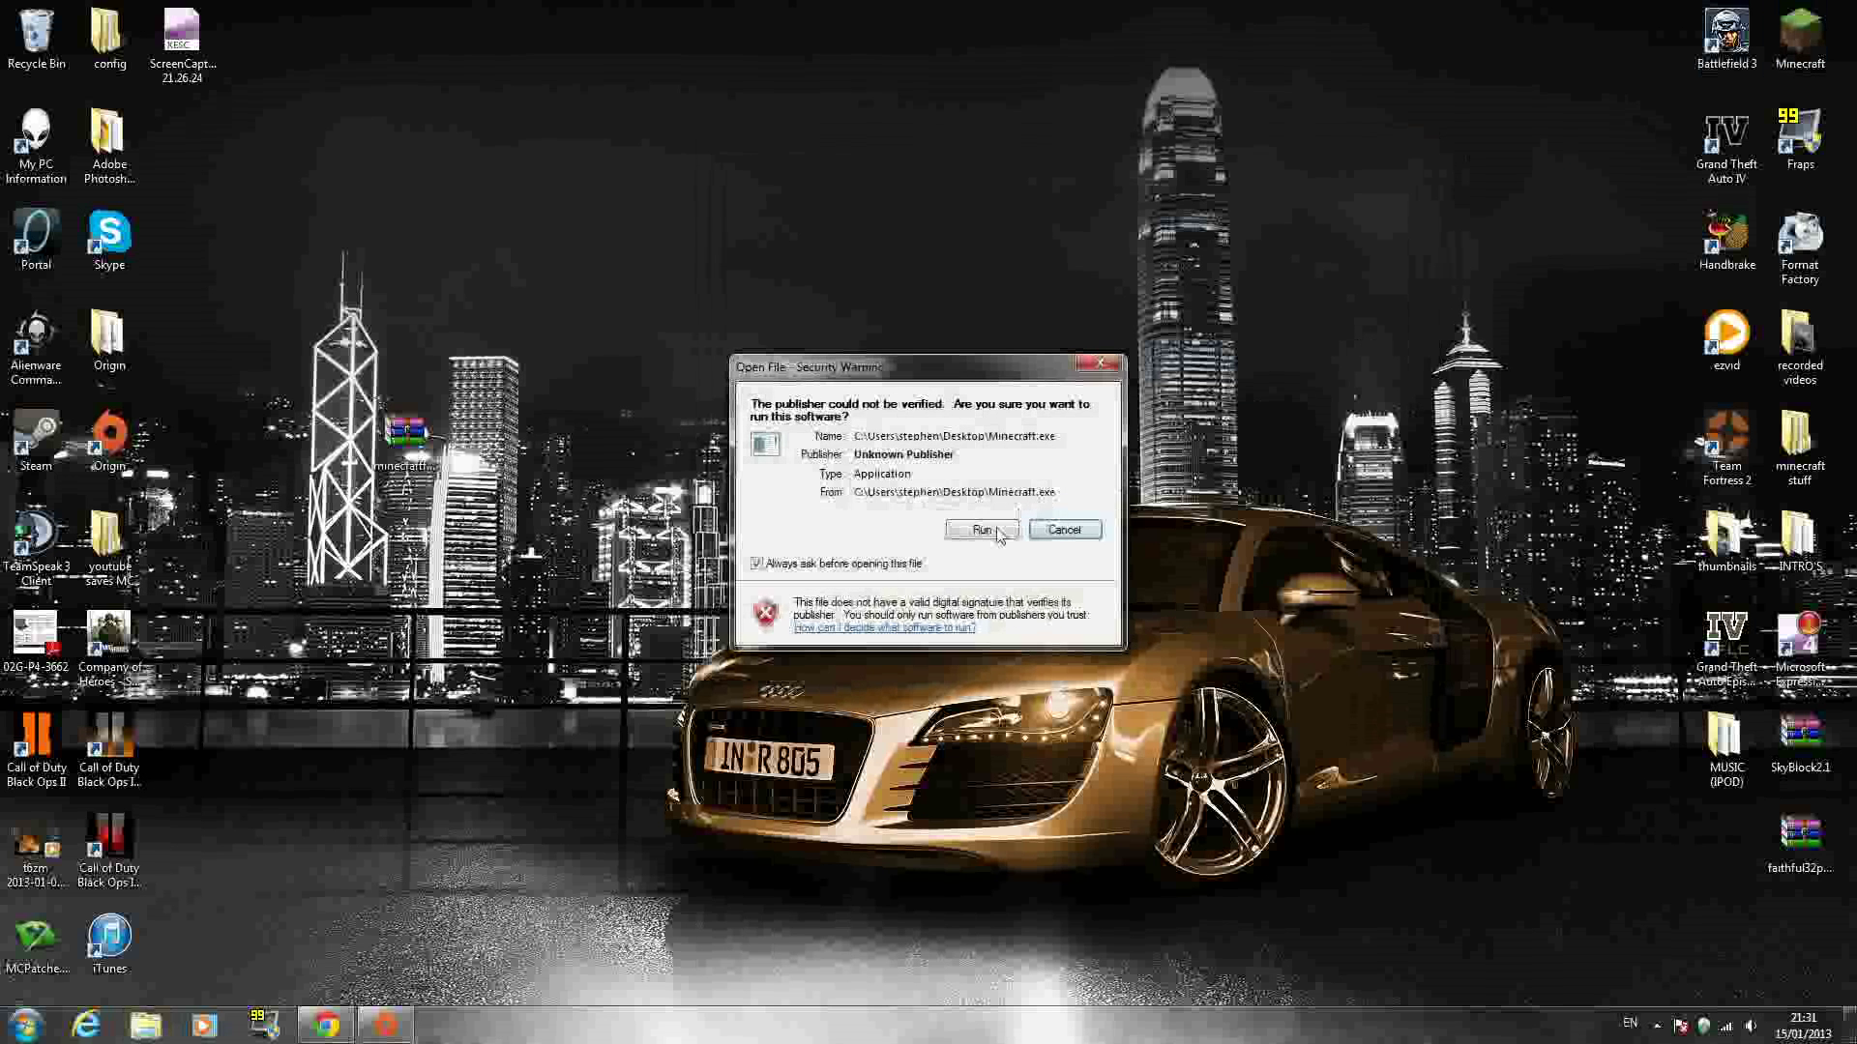
pyautogui.click(999, 535)
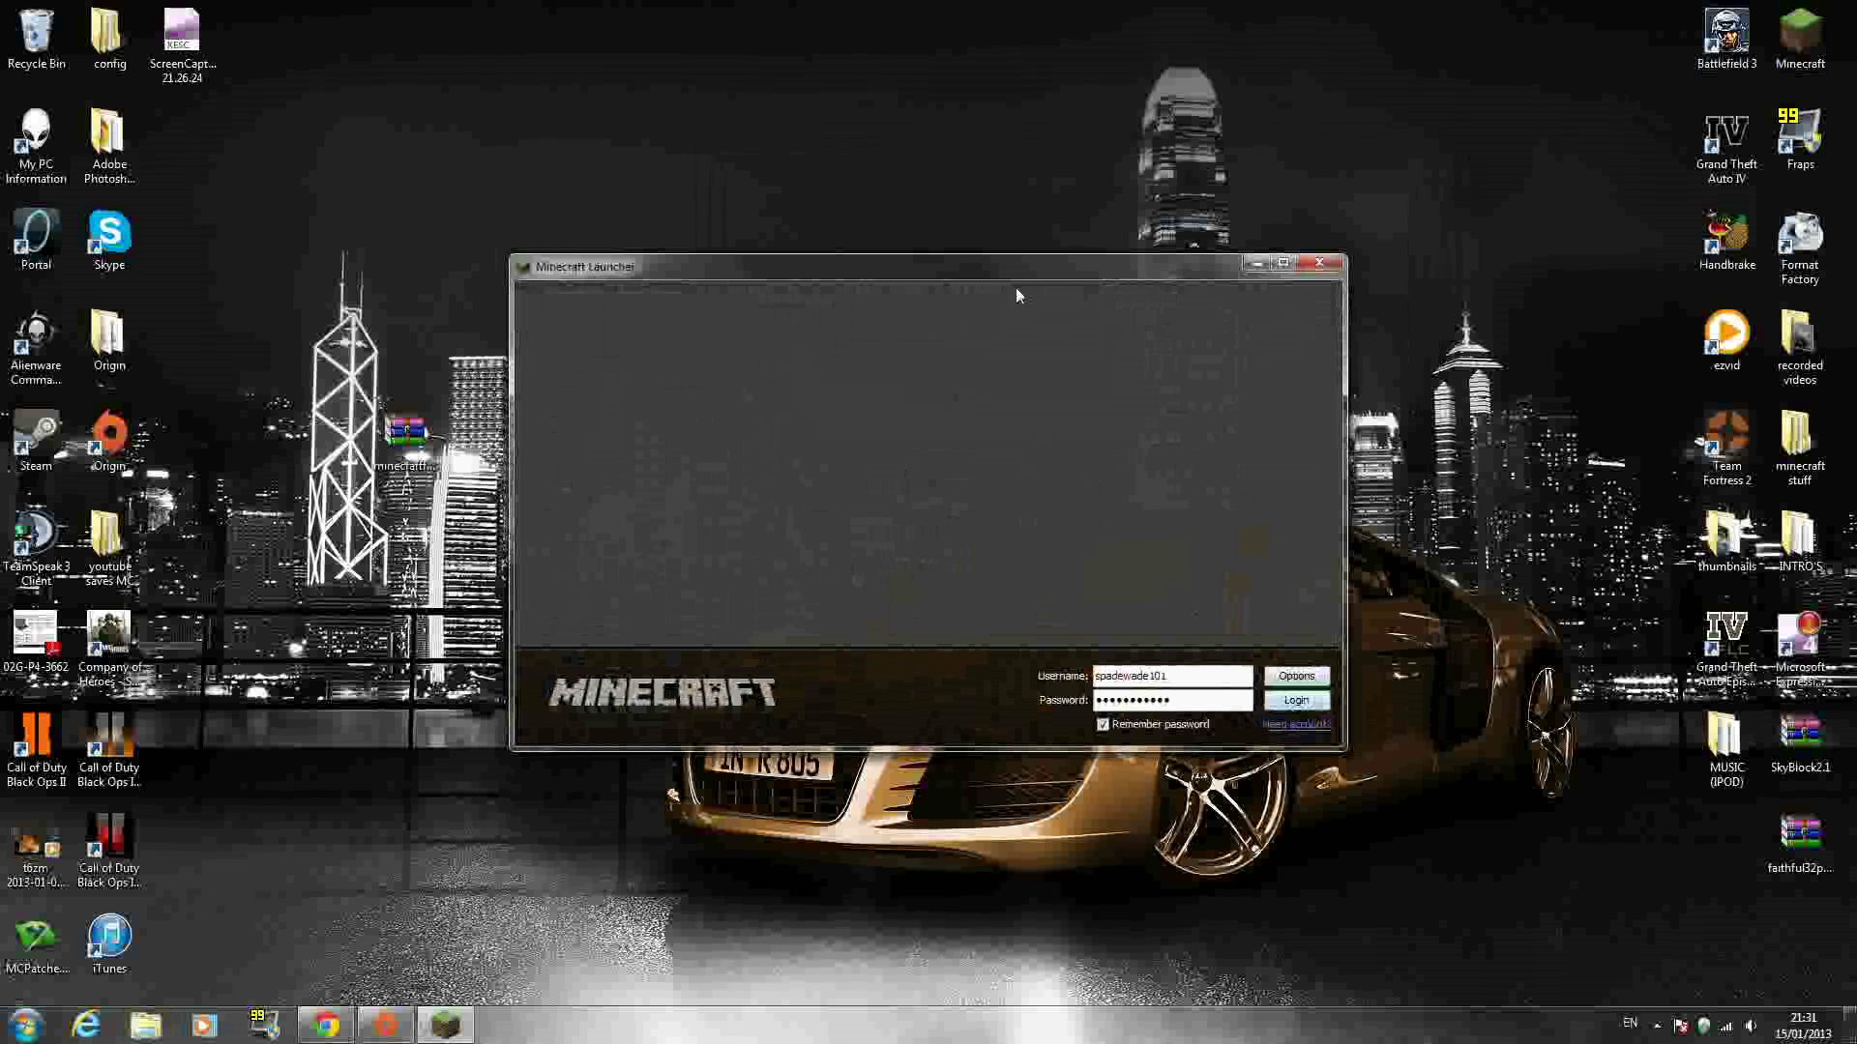
# Log in to the Minecraft launcher with the remembered account and maximize the game window.
pyautogui.moveTo(1035, 274); pyautogui.dragTo(1007, 274)
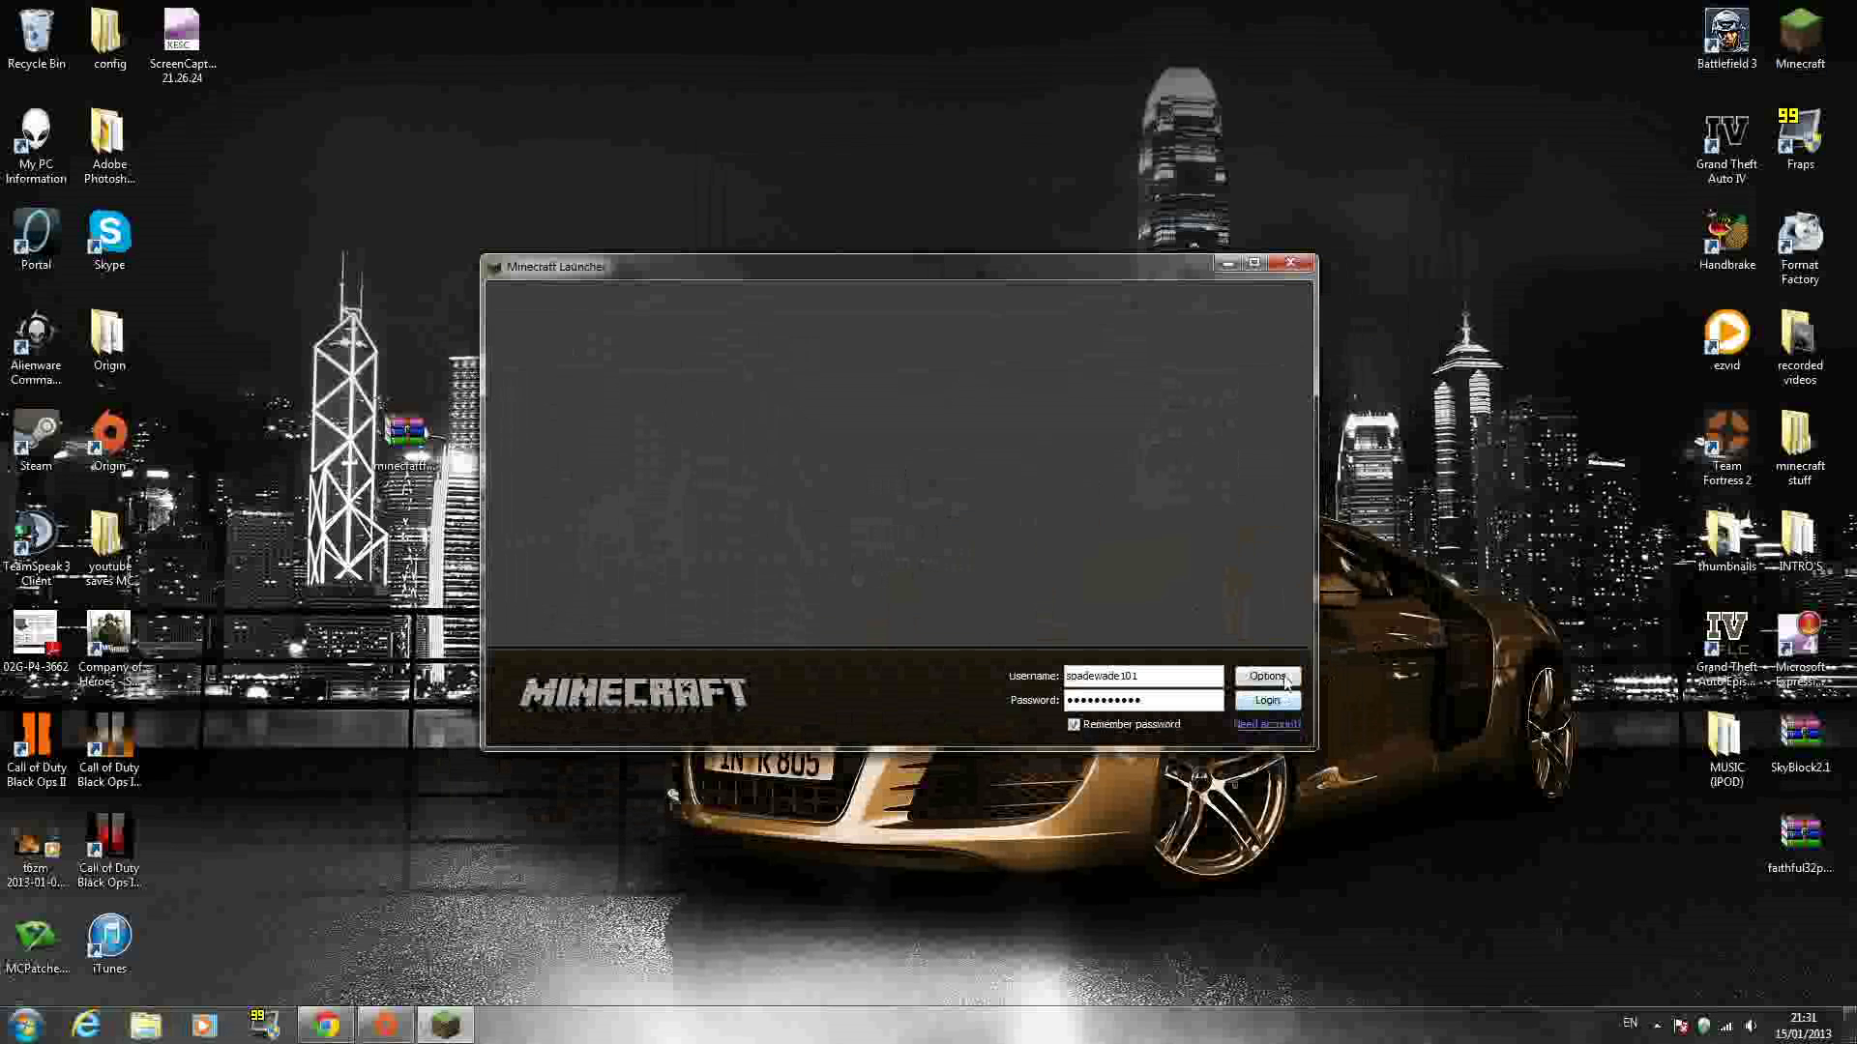
pyautogui.click(1273, 705)
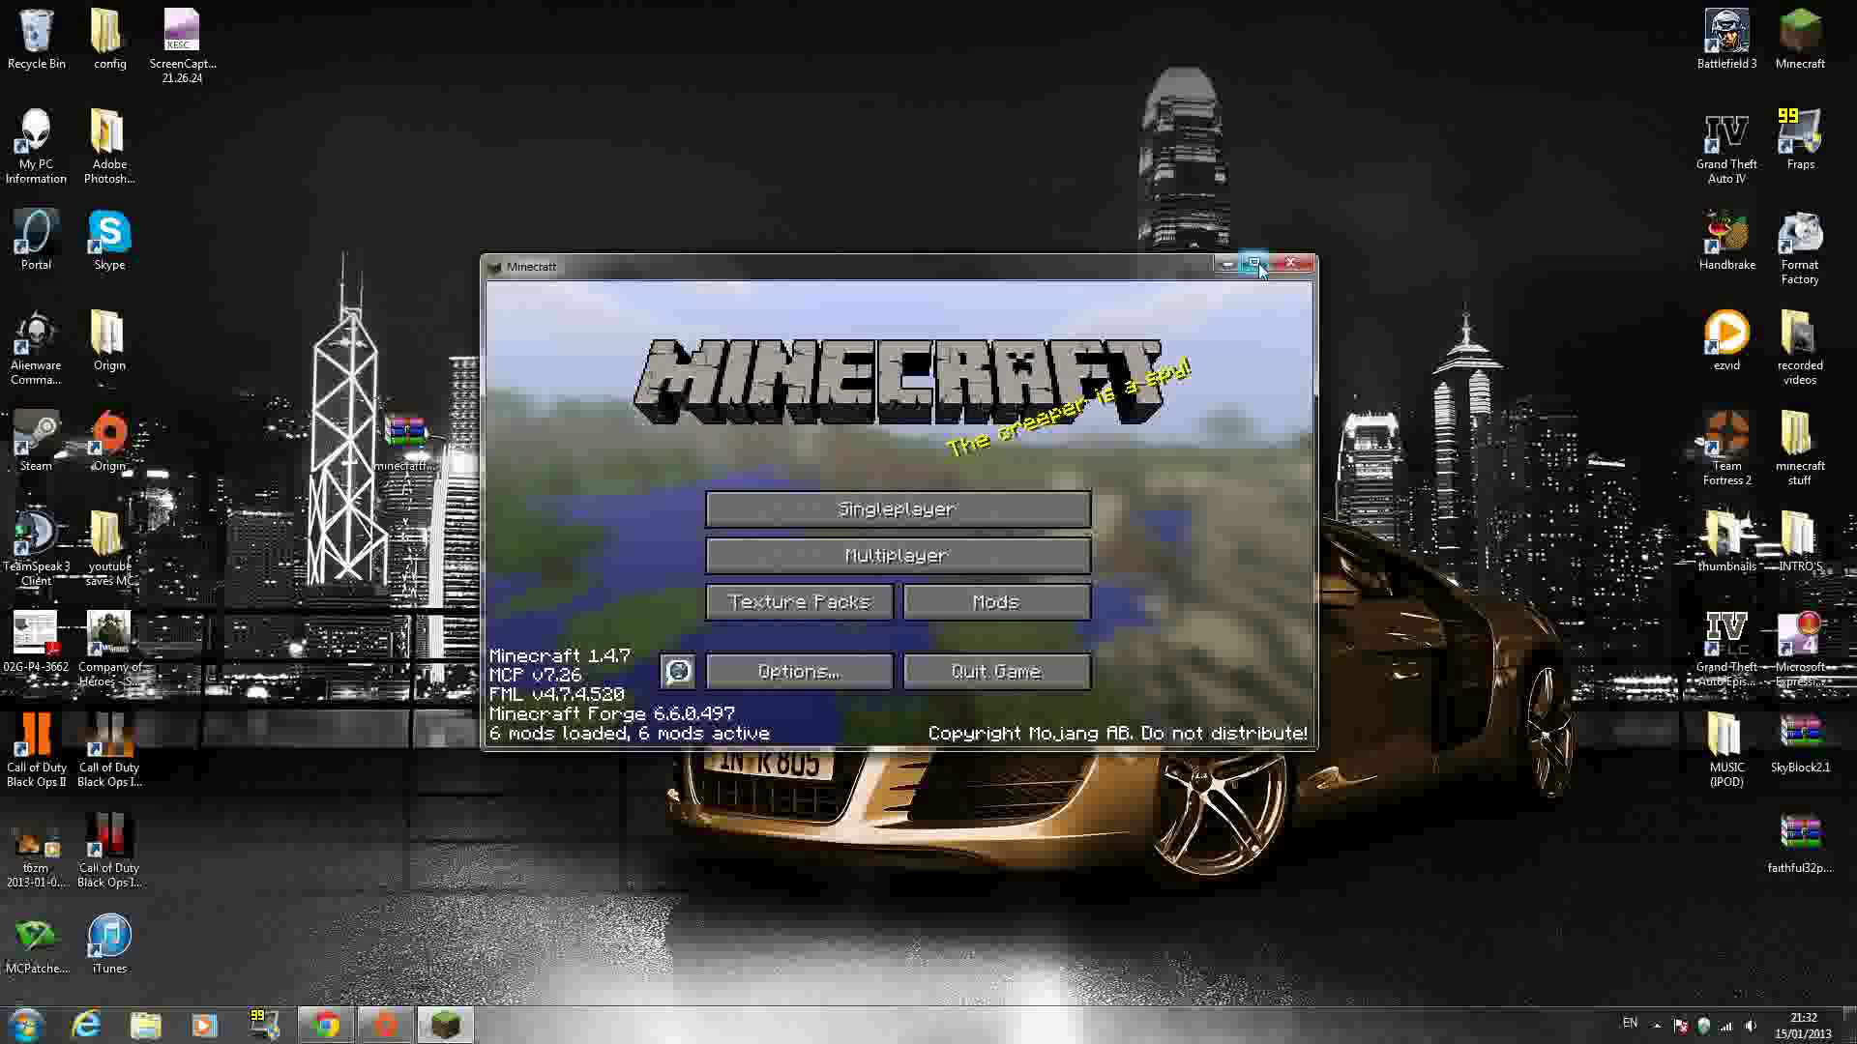
pyautogui.click(1254, 264)
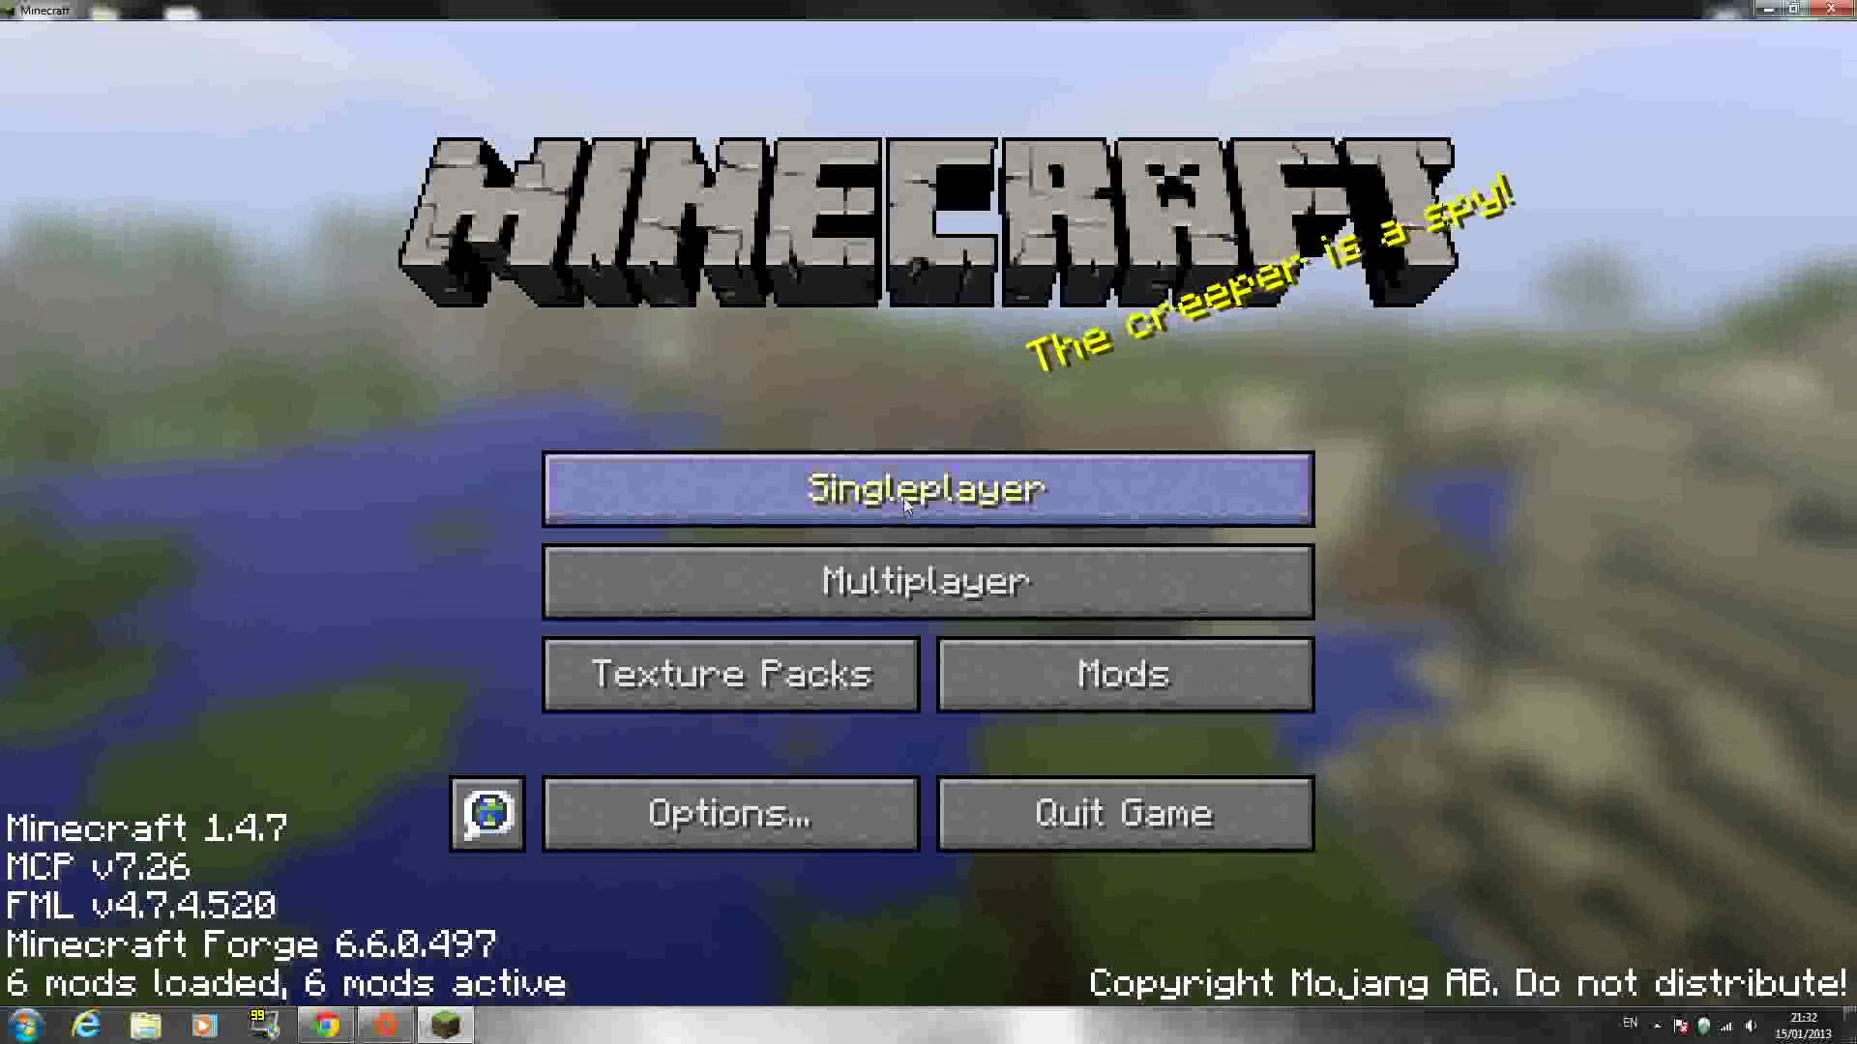
# Create a singleplayer world named New World with the game mode set to Creative.
pyautogui.click(926, 483)
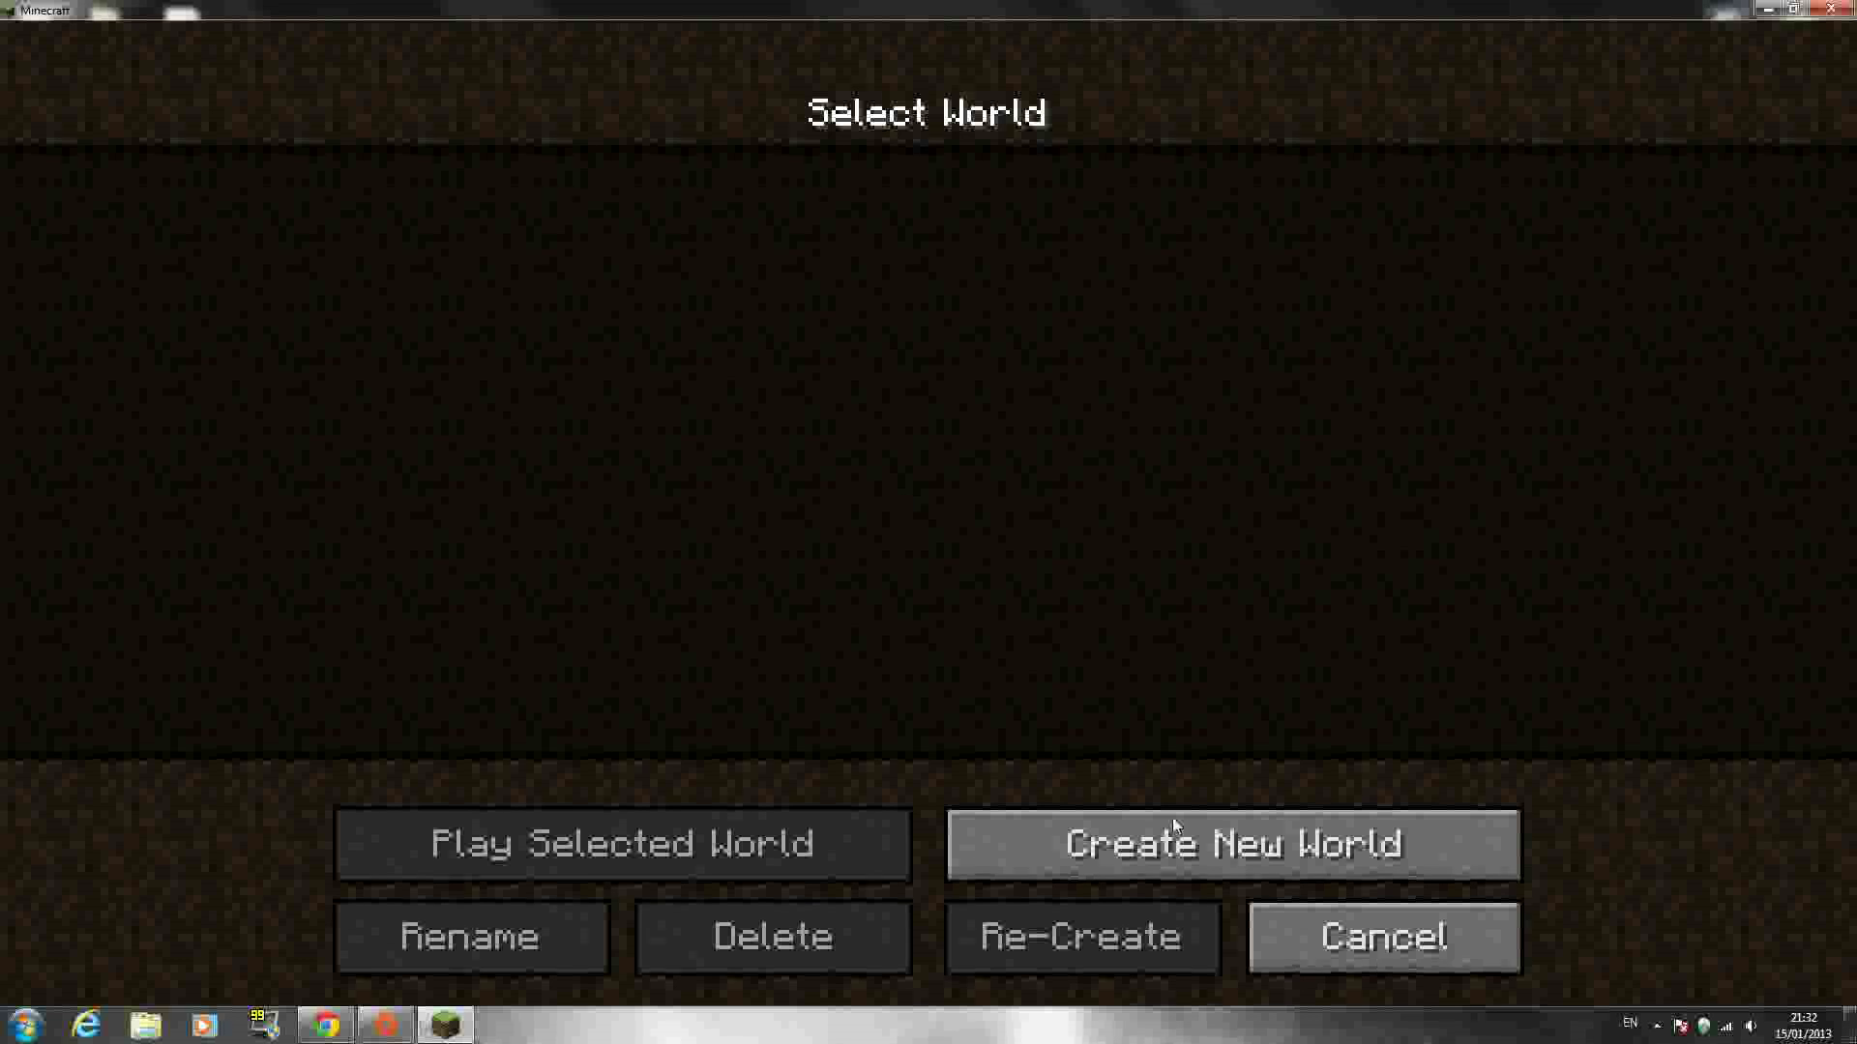
pyautogui.click(1296, 861)
pyautogui.click(965, 509)
pyautogui.click(967, 516)
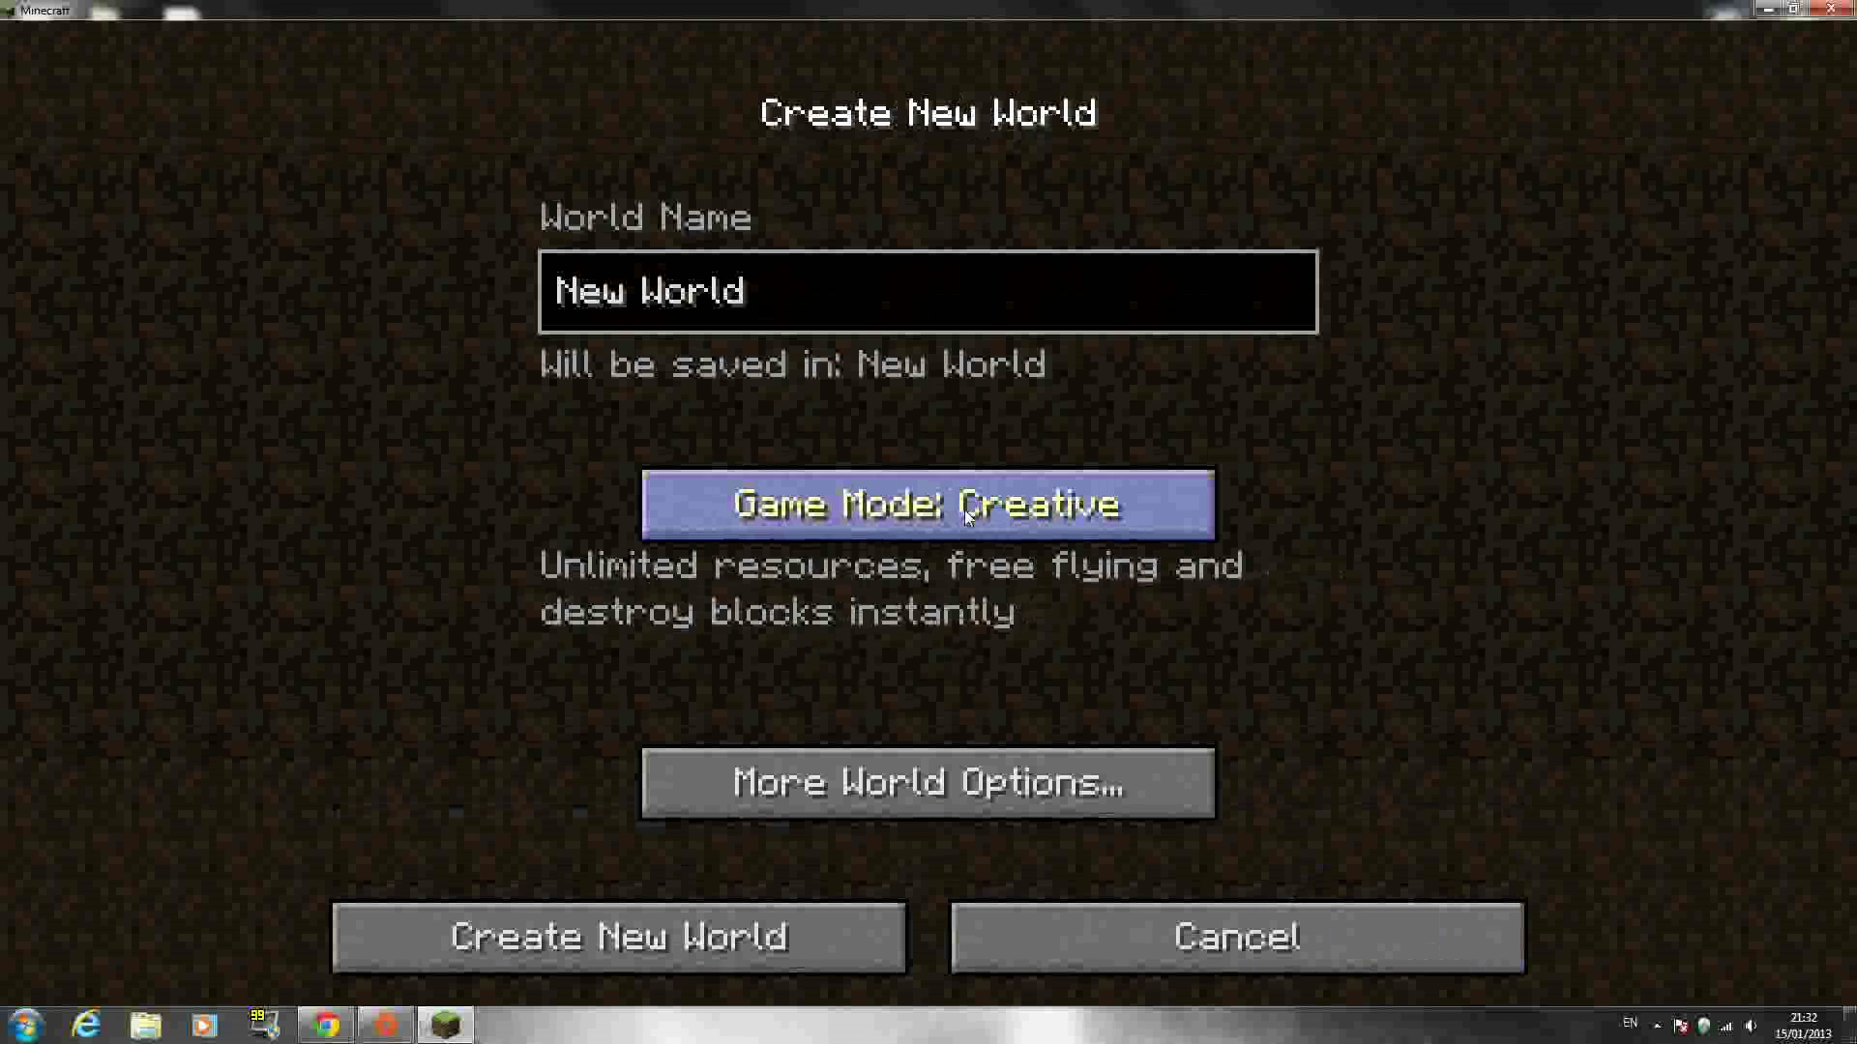
pyautogui.click(716, 945)
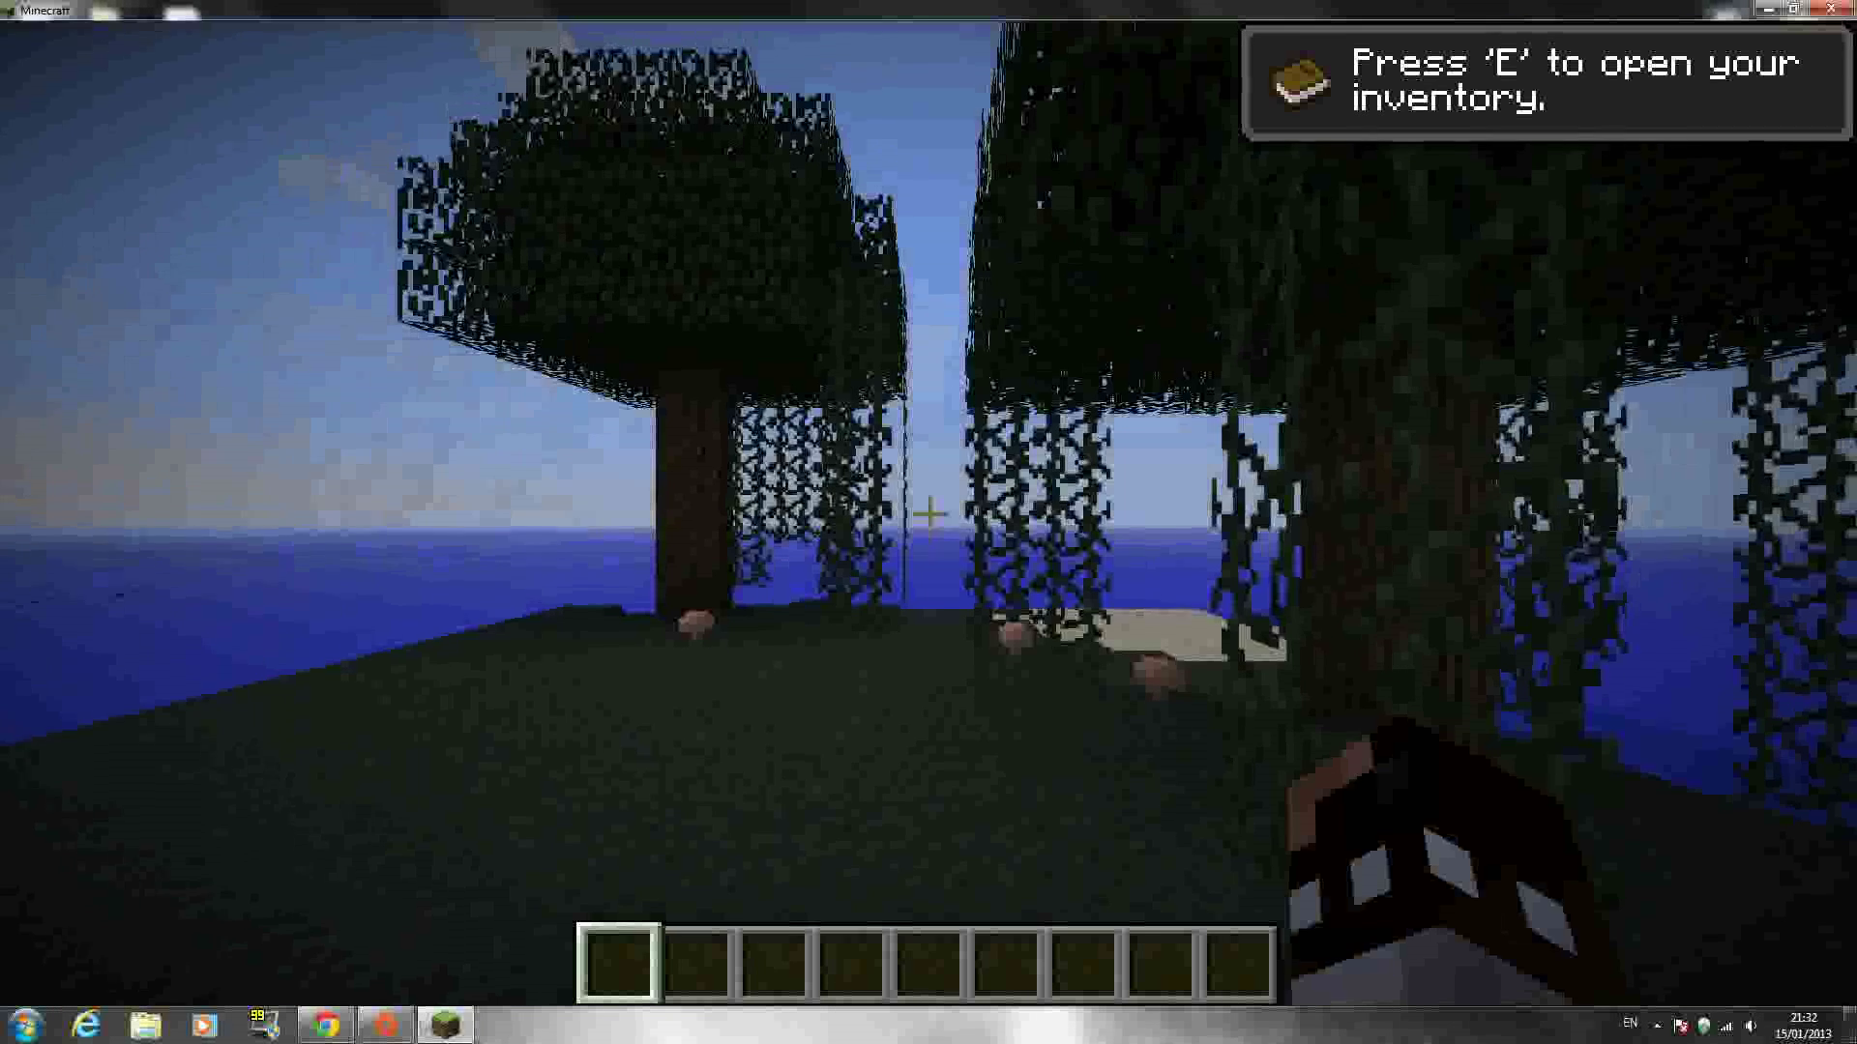
# Walk through the swamp around the spawn point and look for creatures added by the mod.
pyautogui.press('w')
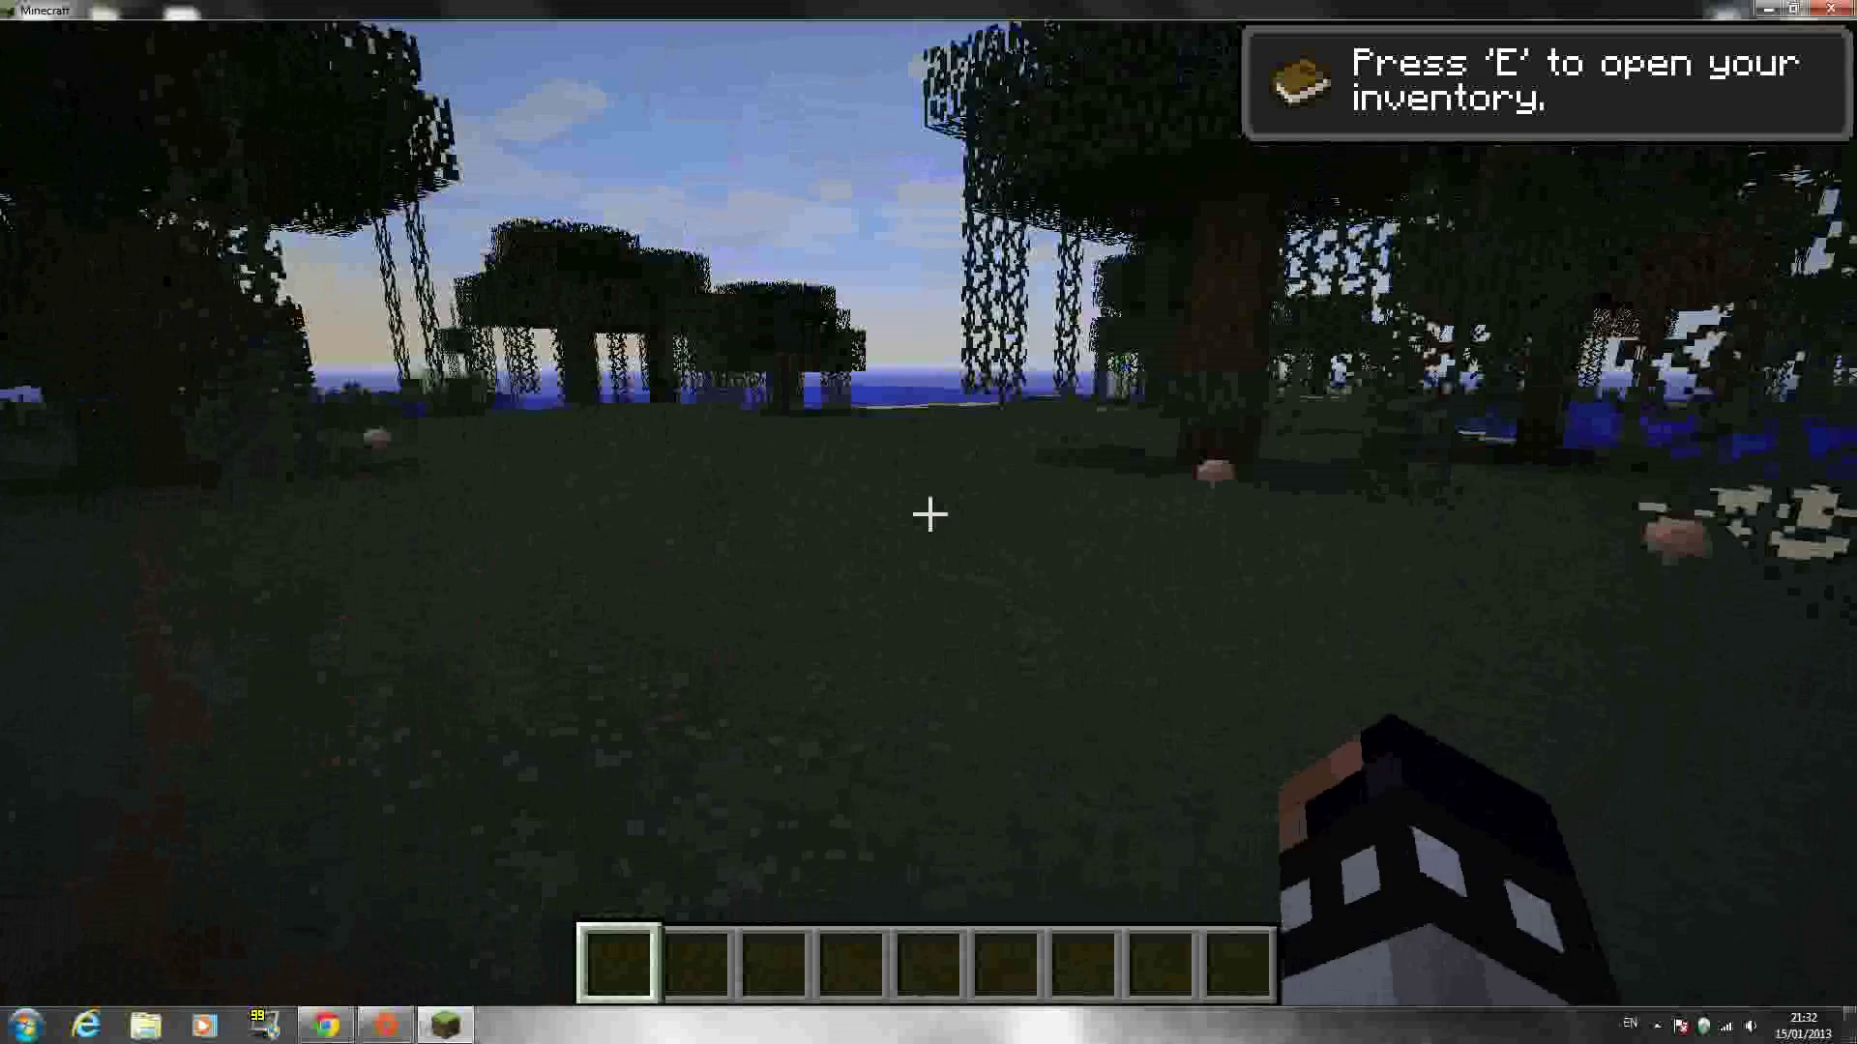
pyautogui.press('w')
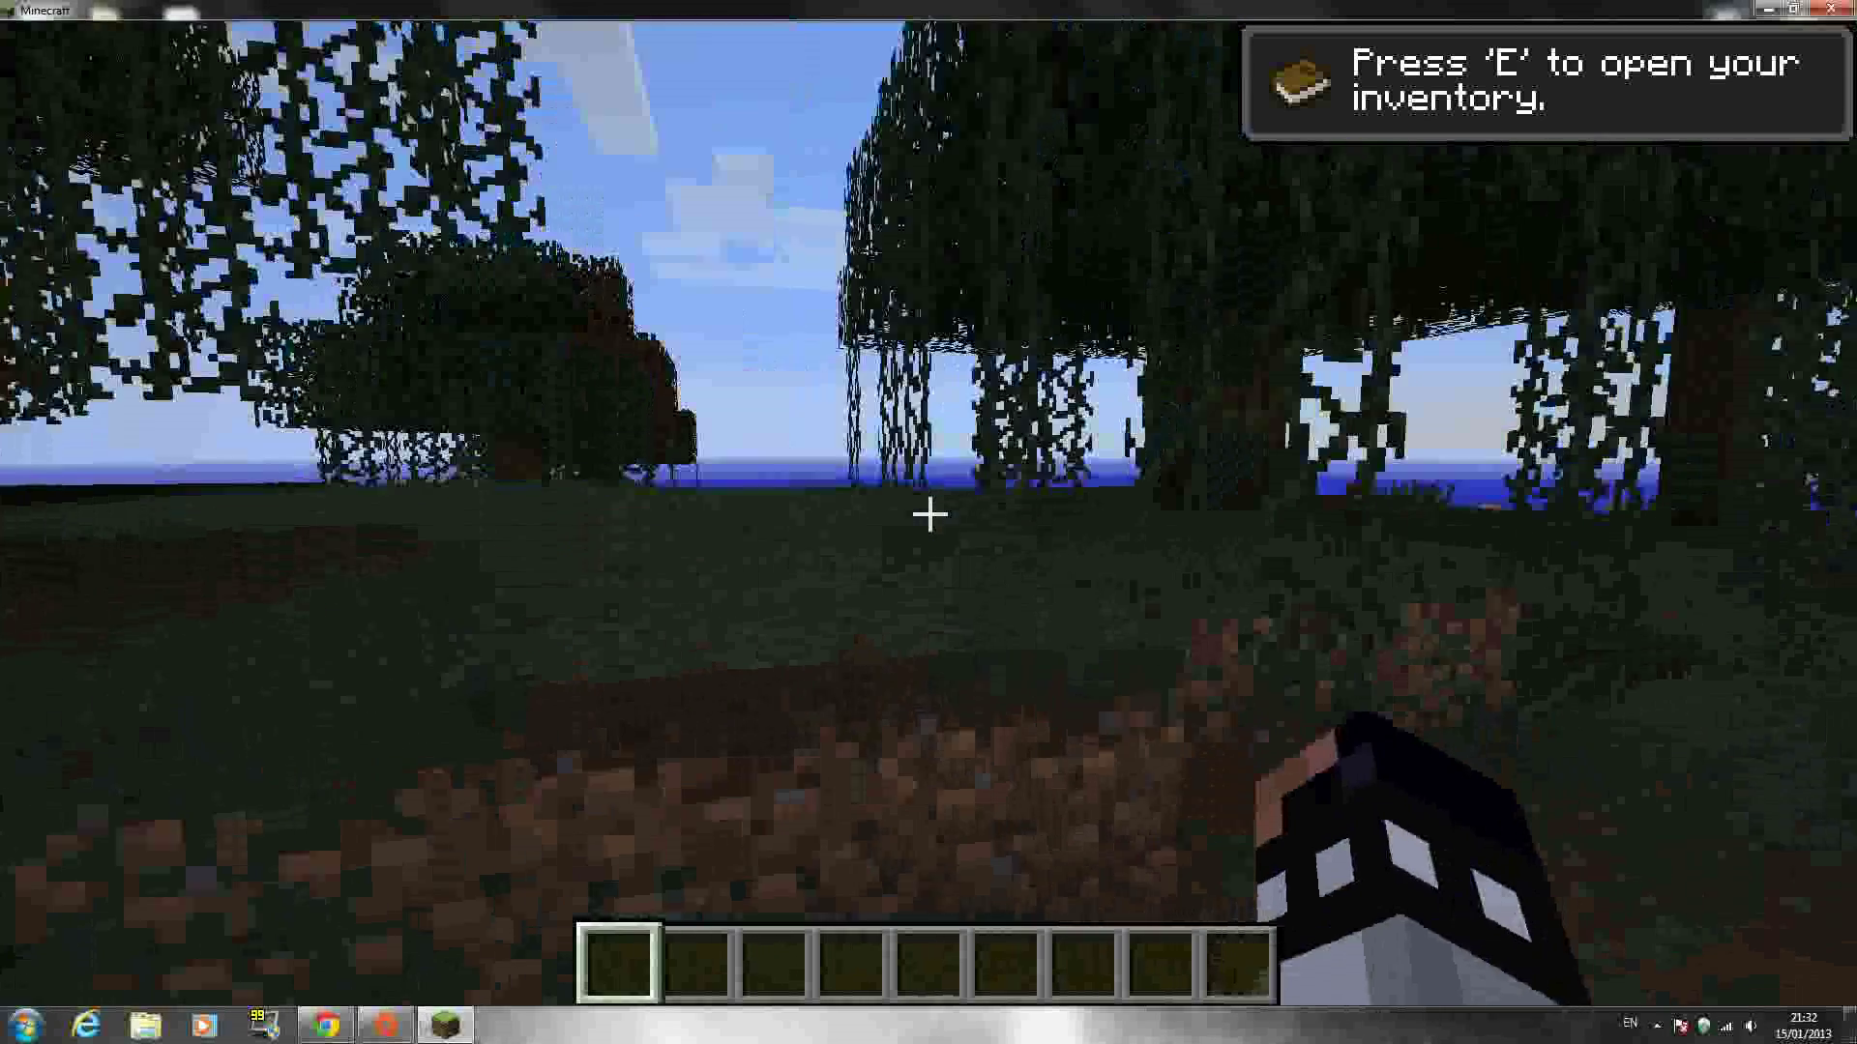
pyautogui.press('w')
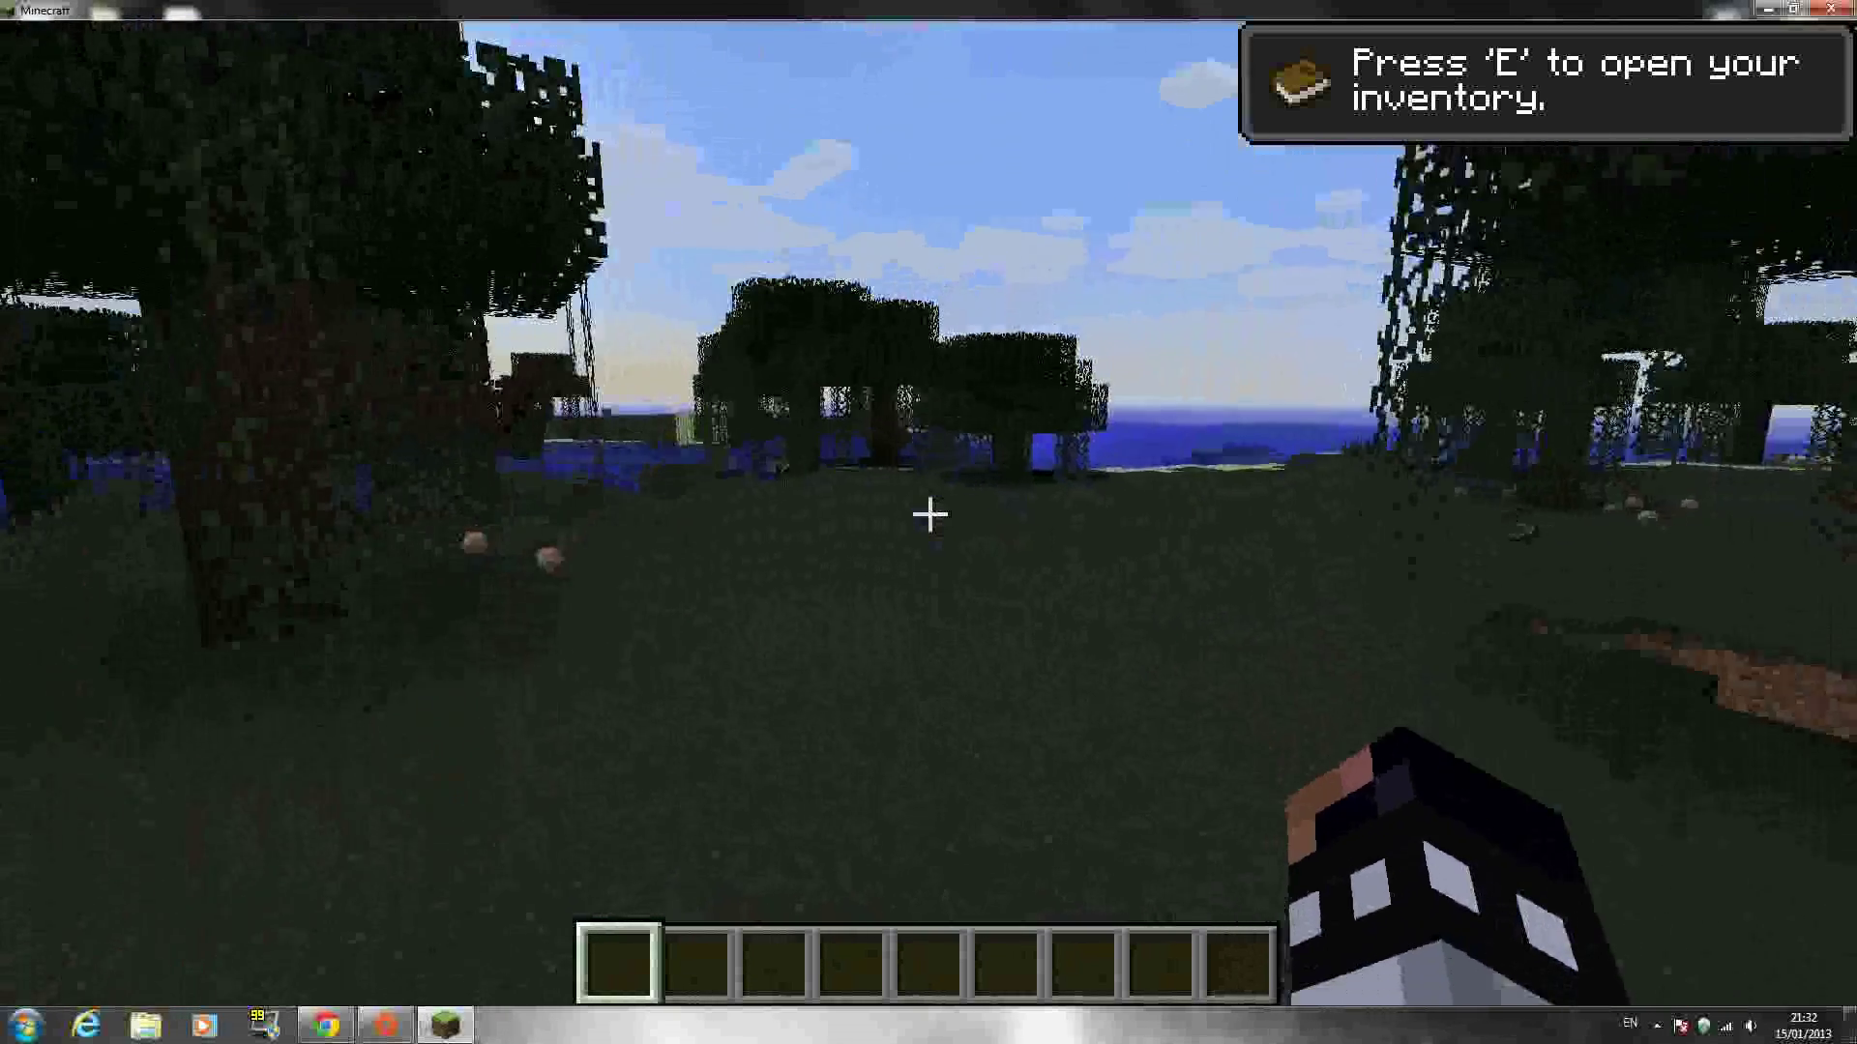
pyautogui.press('w')
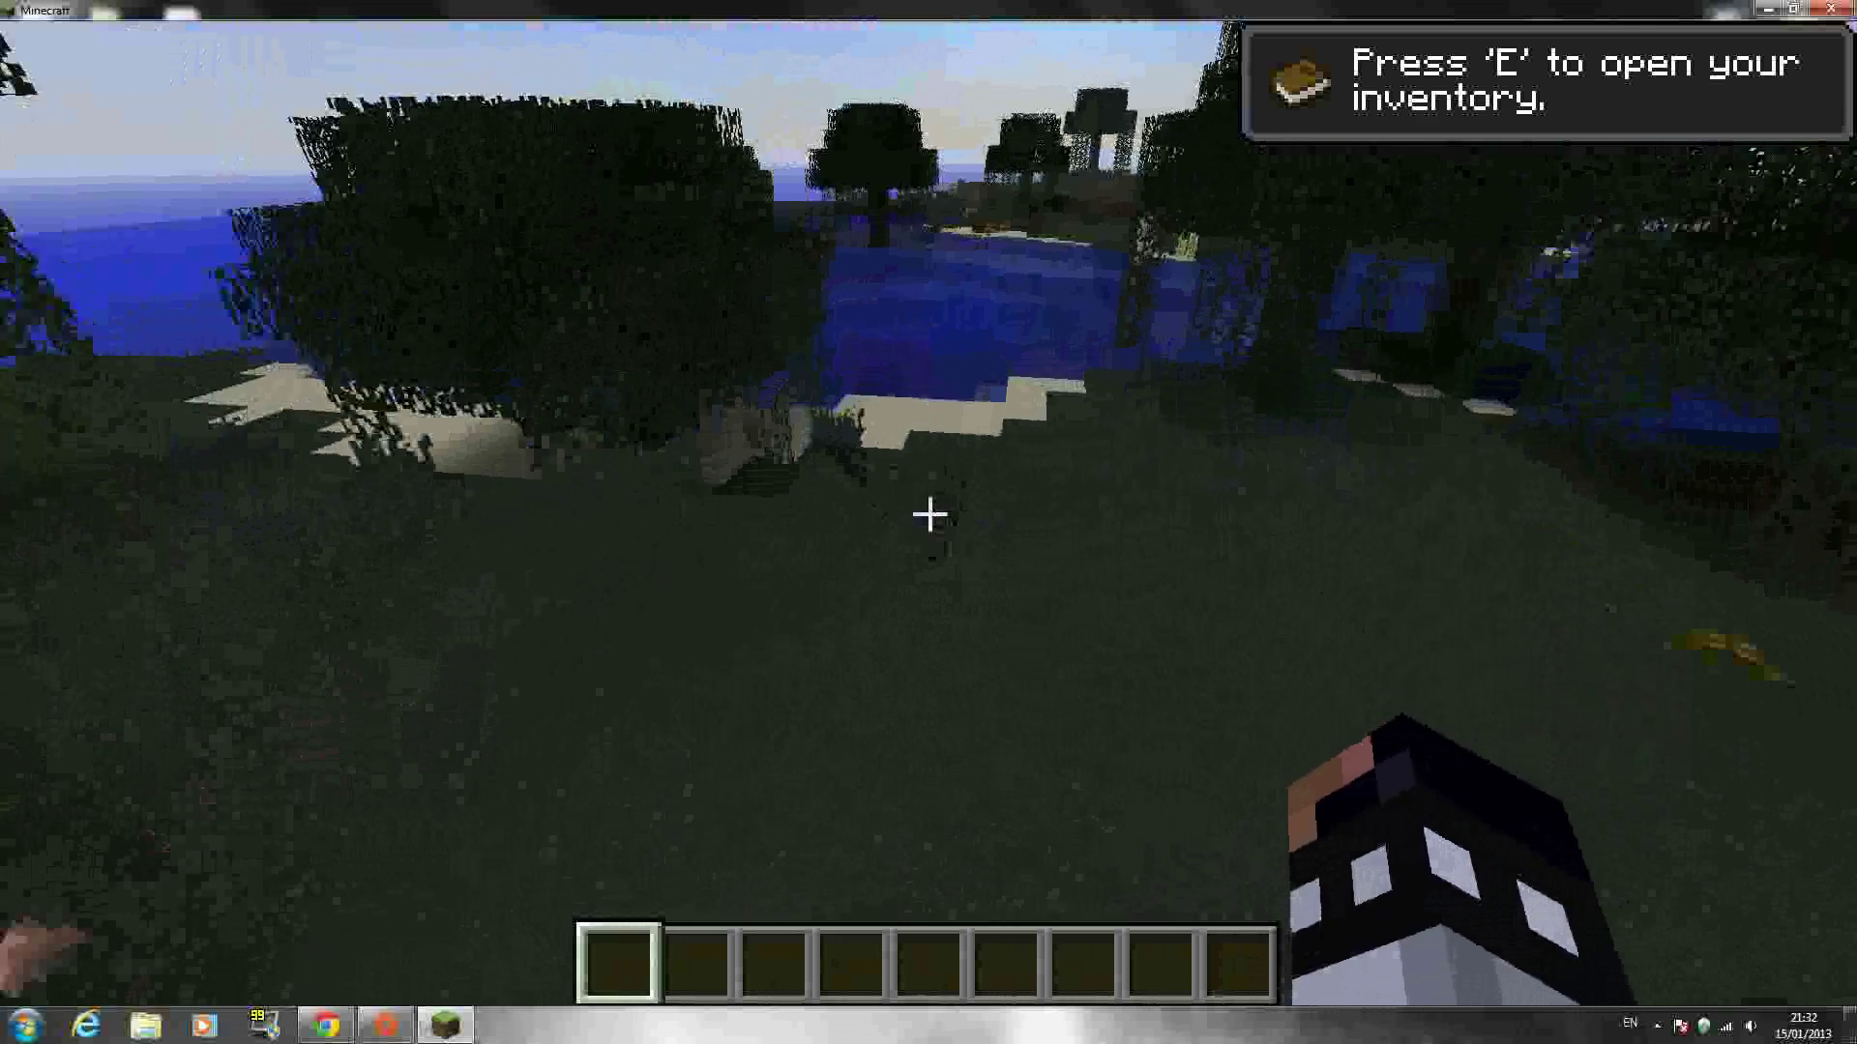
pyautogui.press('w')
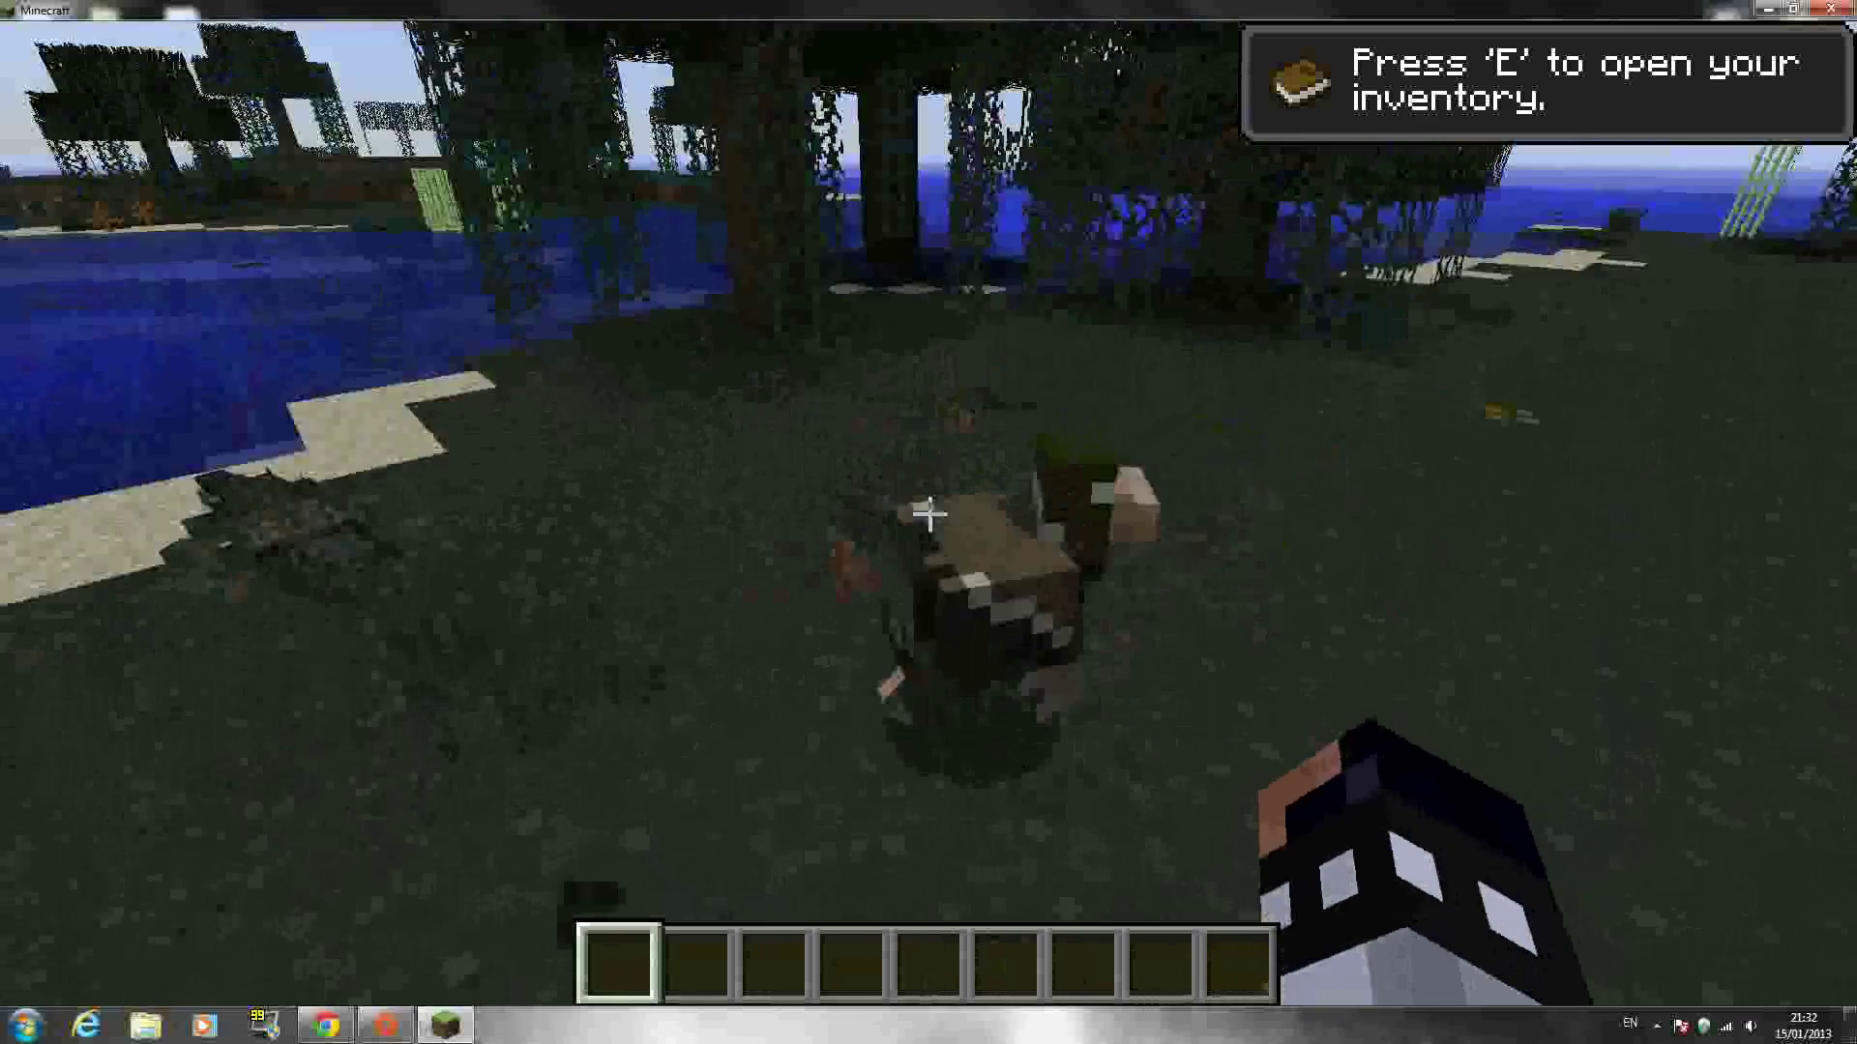
# Check the difficulty setting in the game options and return to the world.
pyautogui.press('Escape')
pyautogui.click(834, 613)
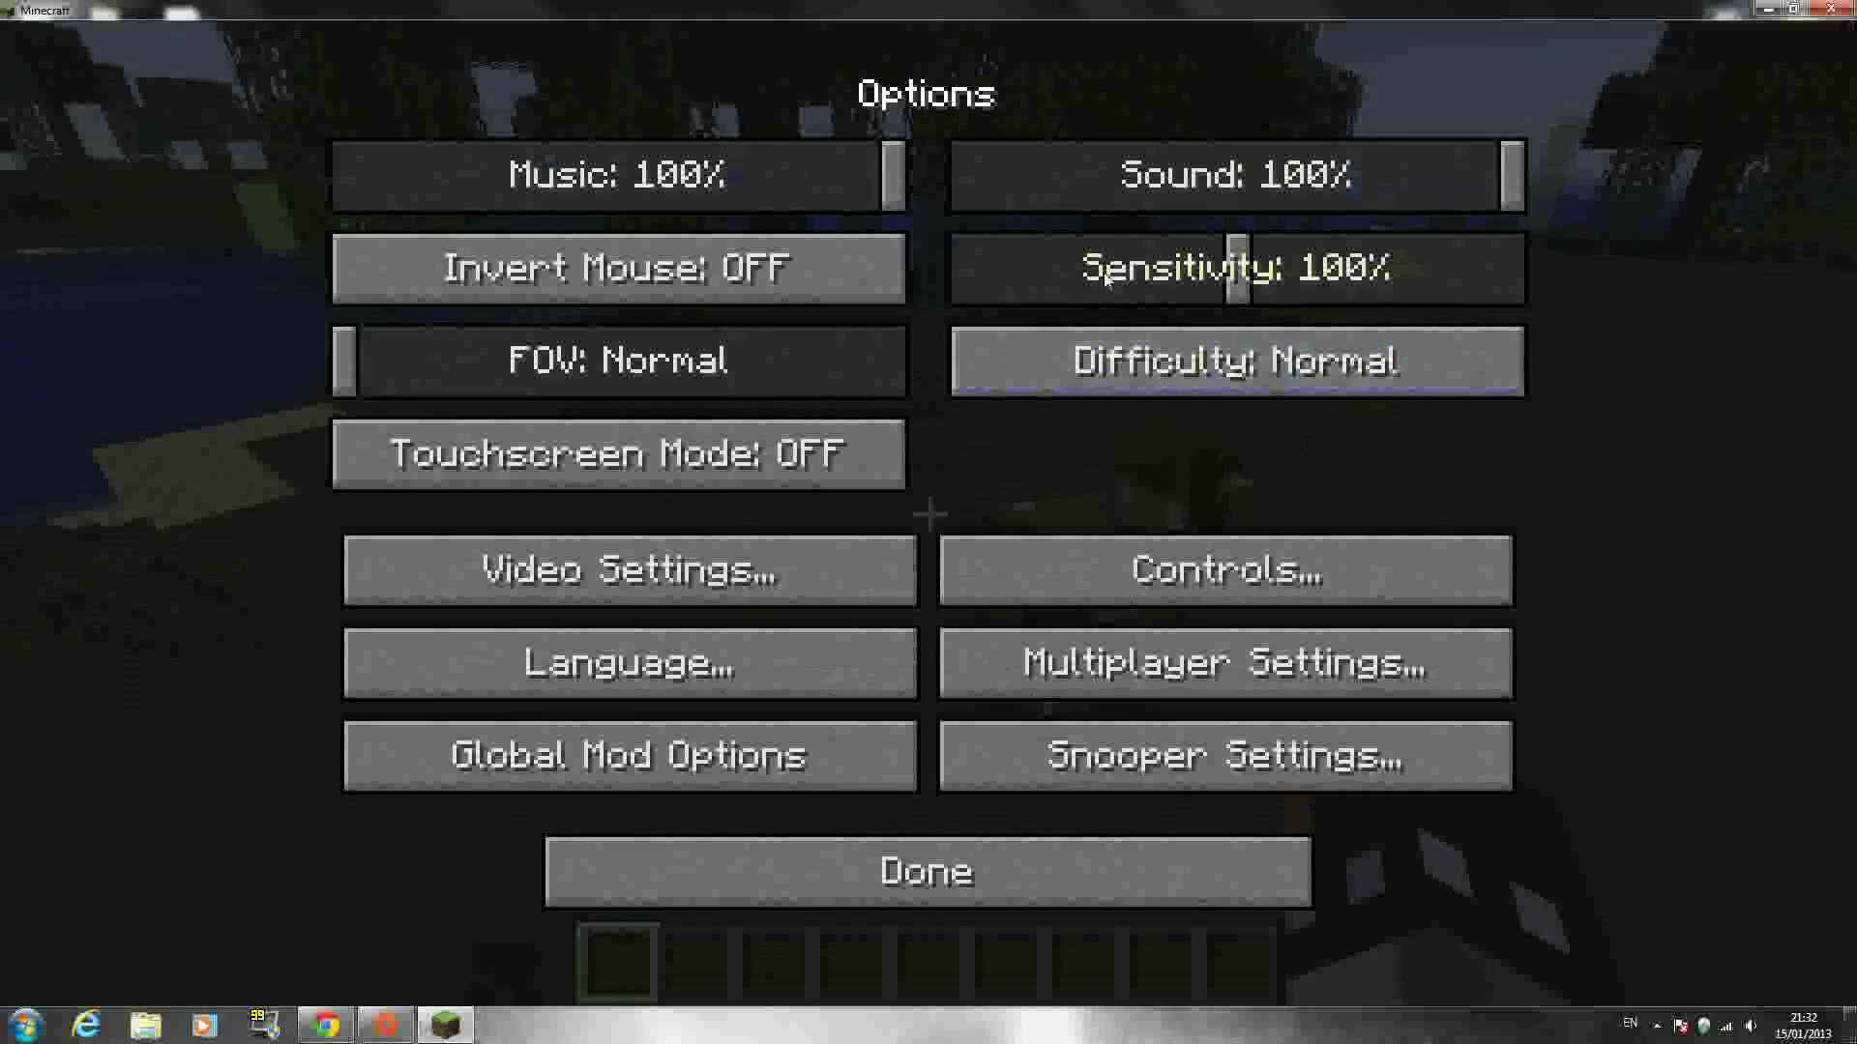
pyautogui.press('Escape')
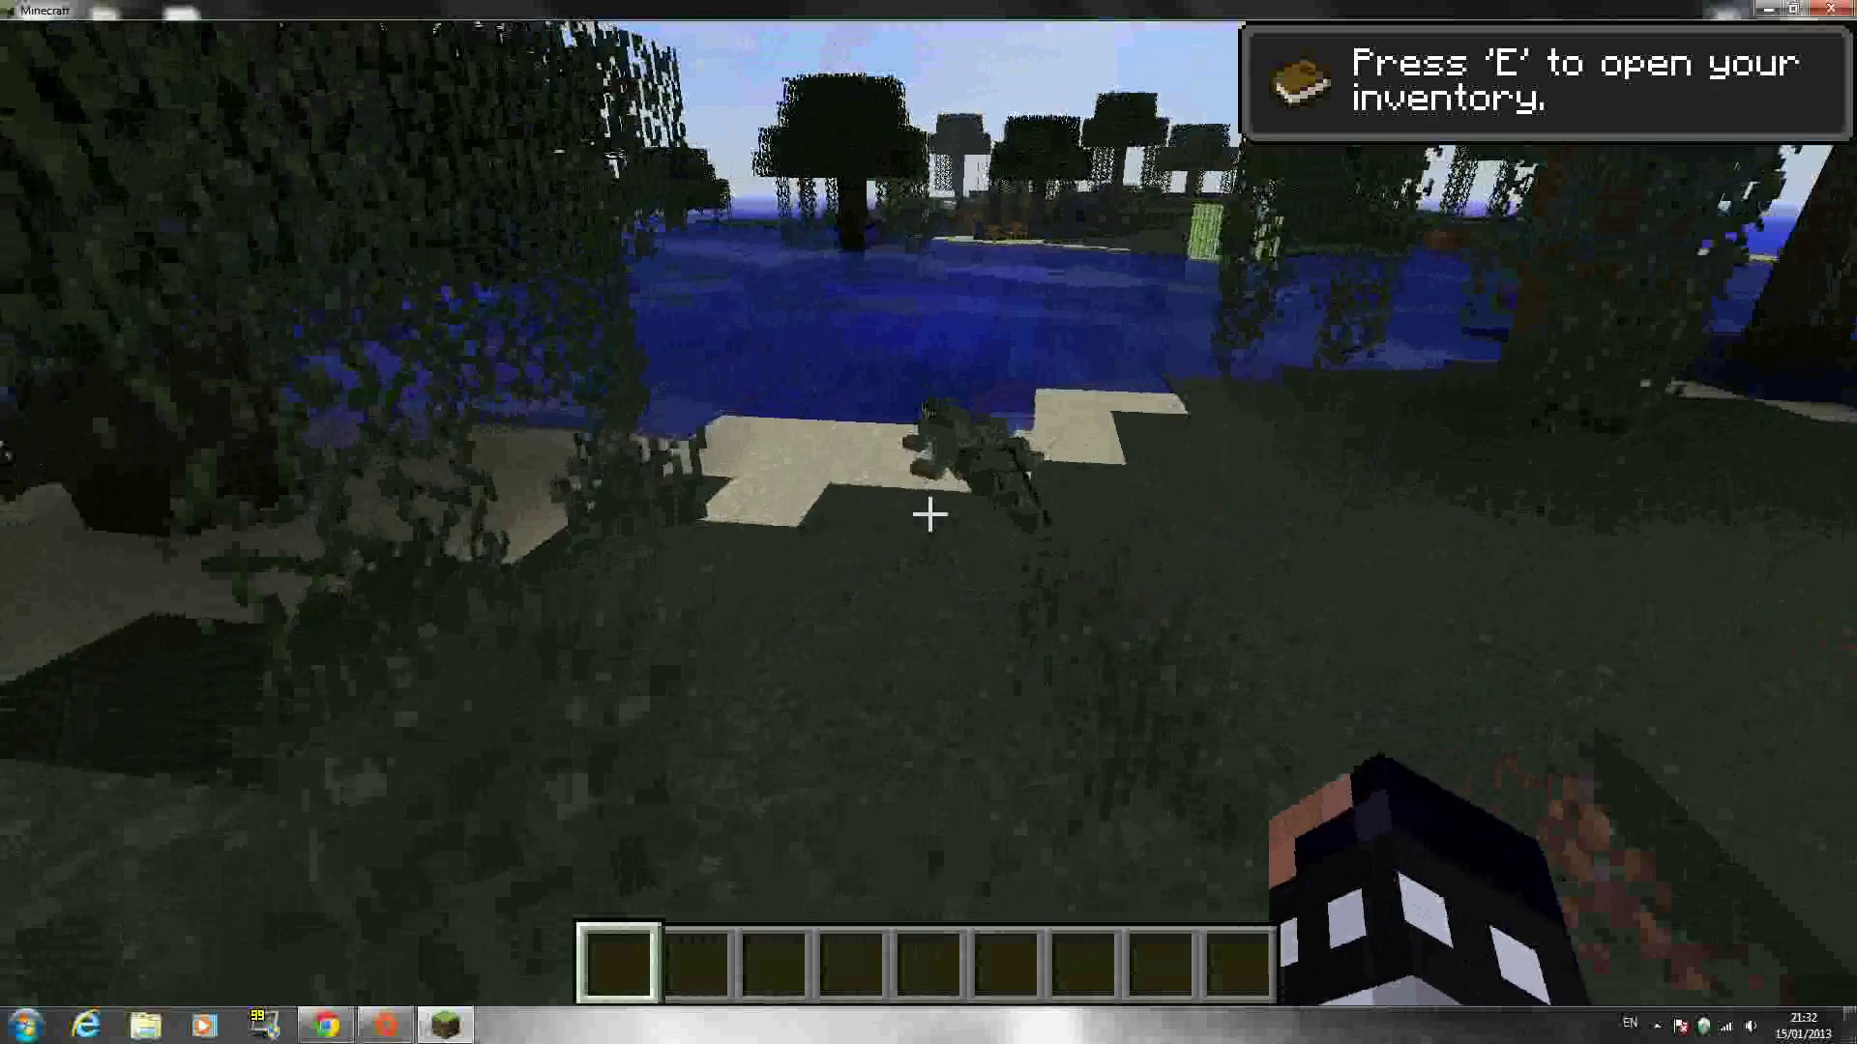
# Examine the animals near the shore, and walk up to the turtle on the grass.
pyautogui.click(929, 516)
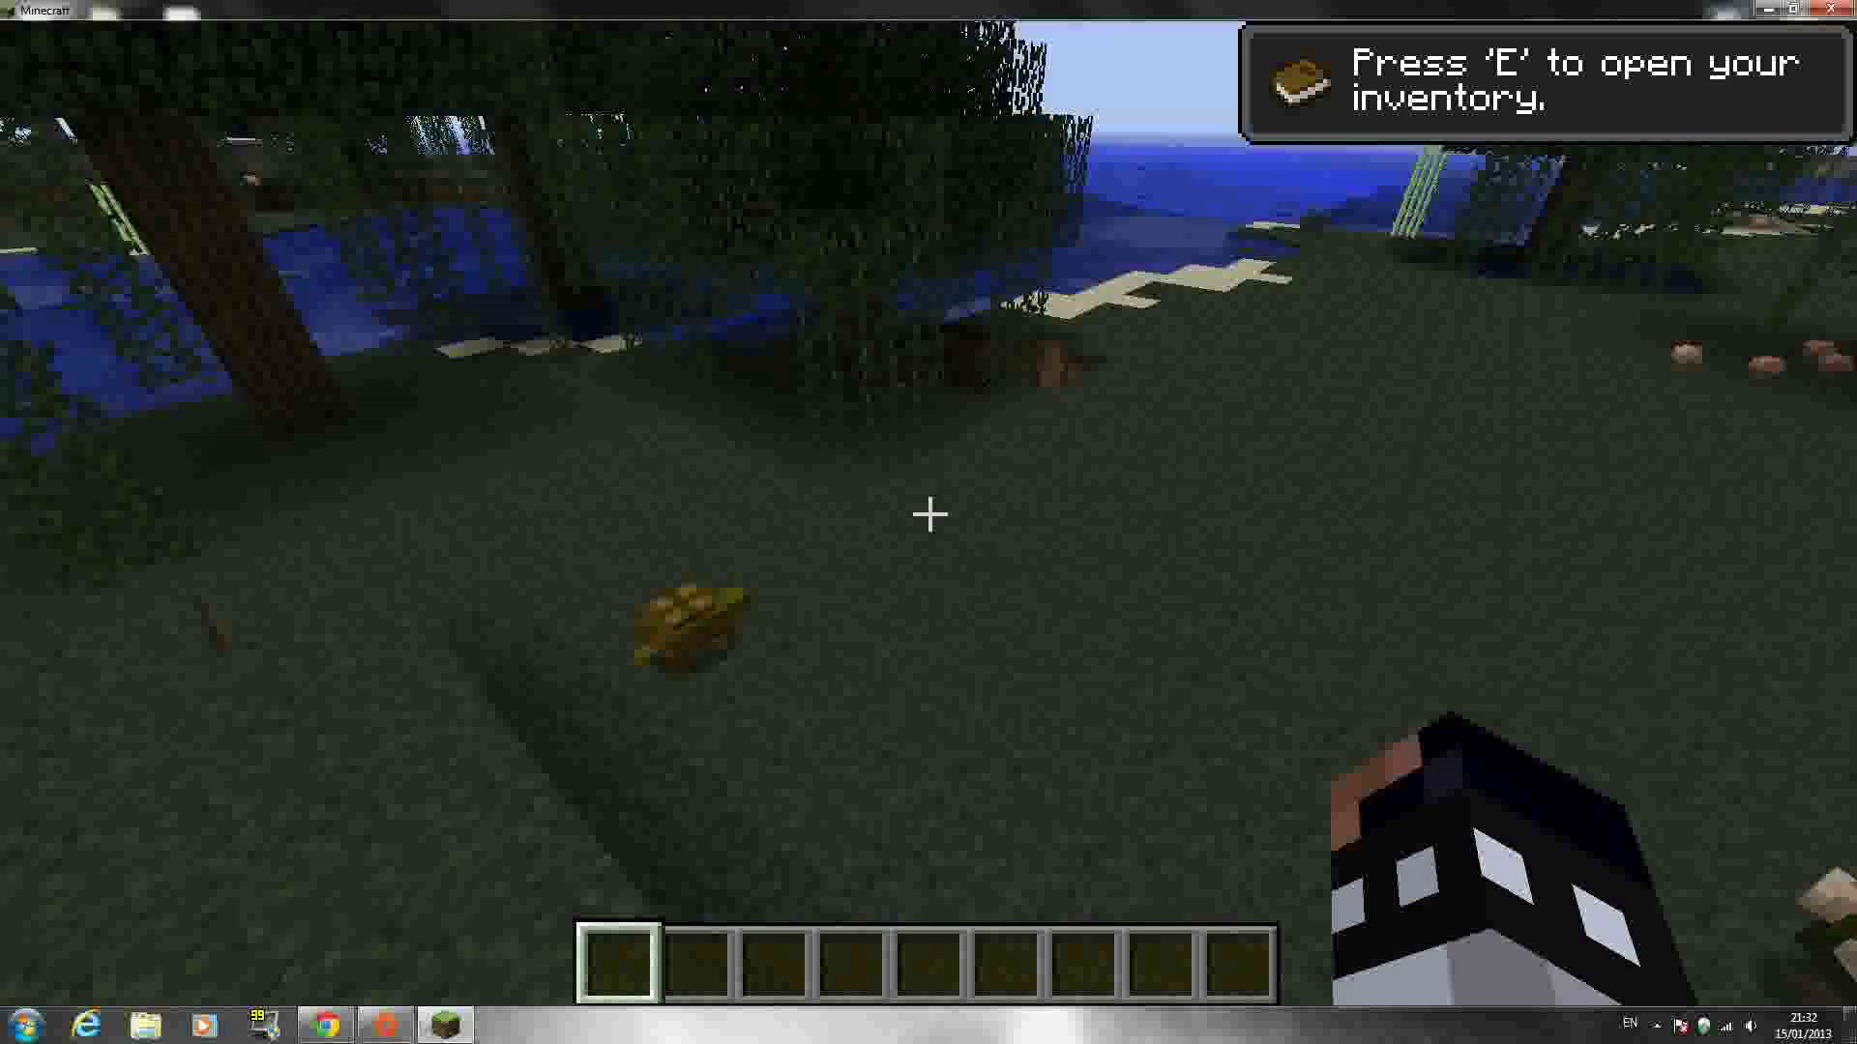
pyautogui.press('w')
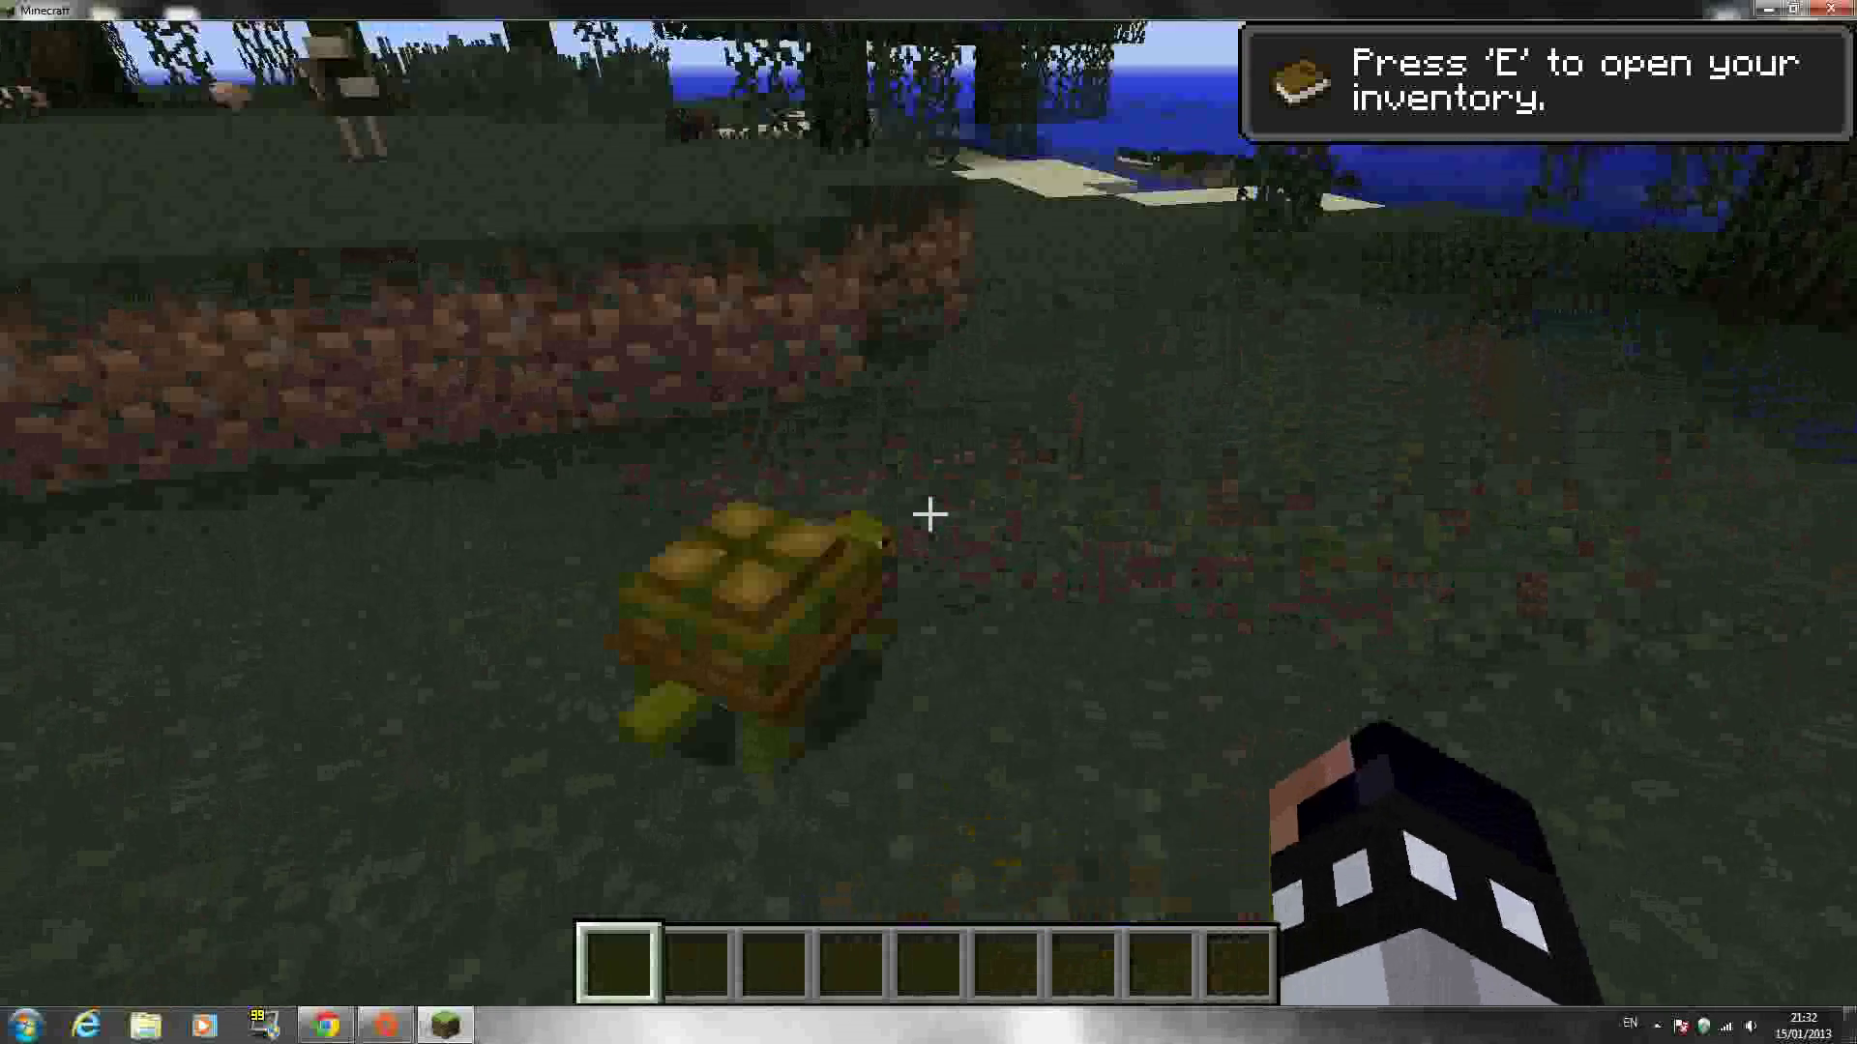
pyautogui.click(929, 515)
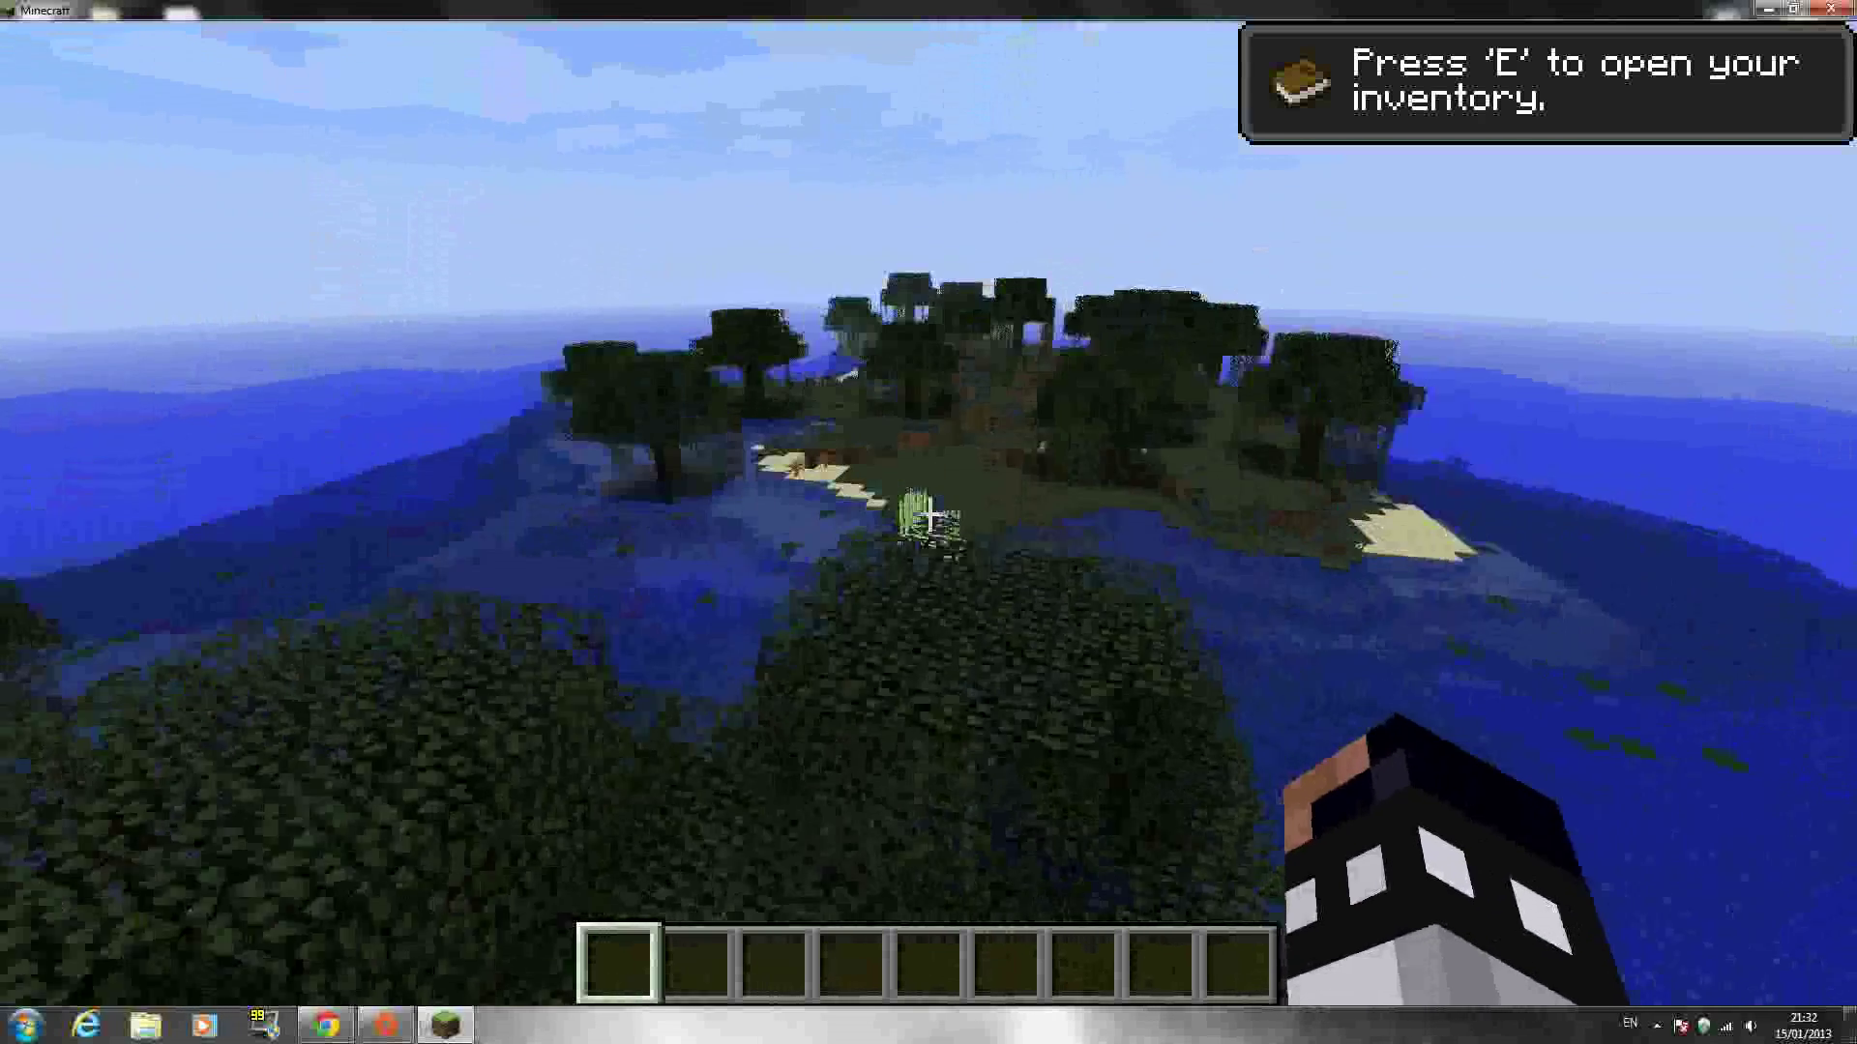
# Fly across the water to the neighbouring tree-covered land and approach the large tan lizard beside the pond.
pyautogui.press('w')
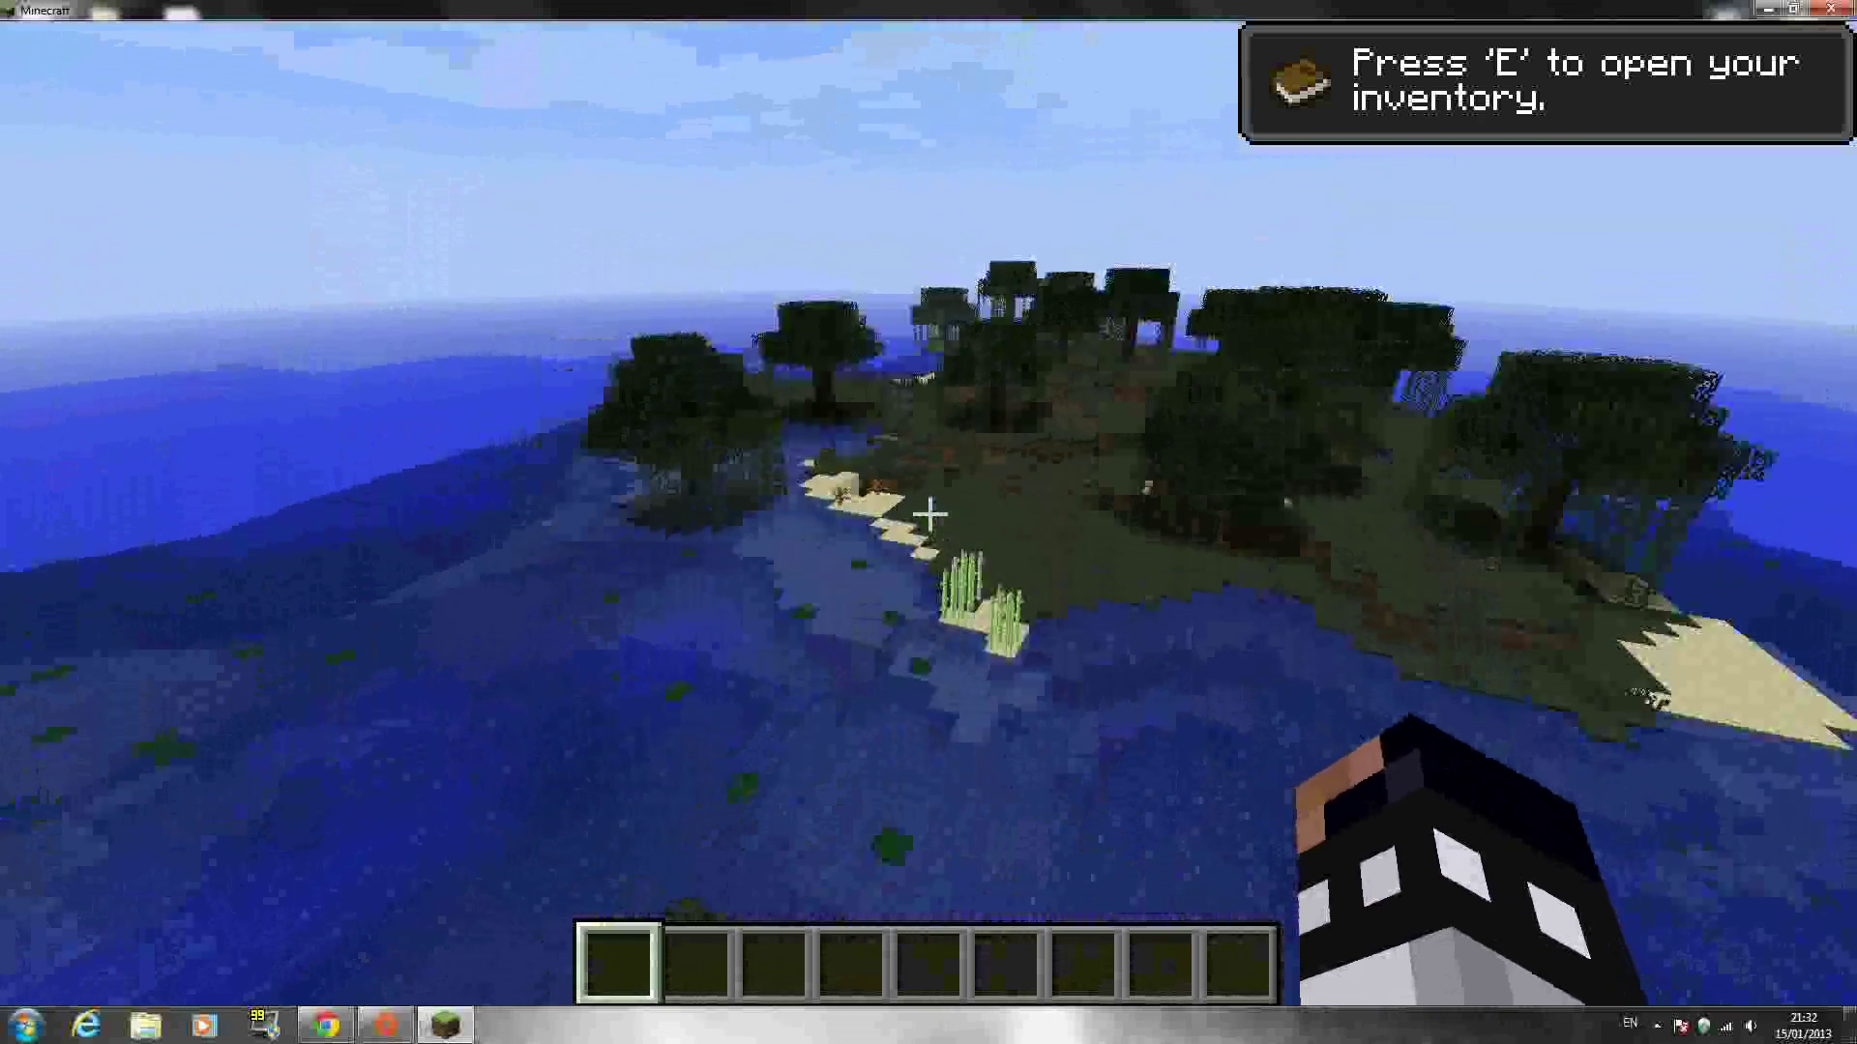
pyautogui.press('w')
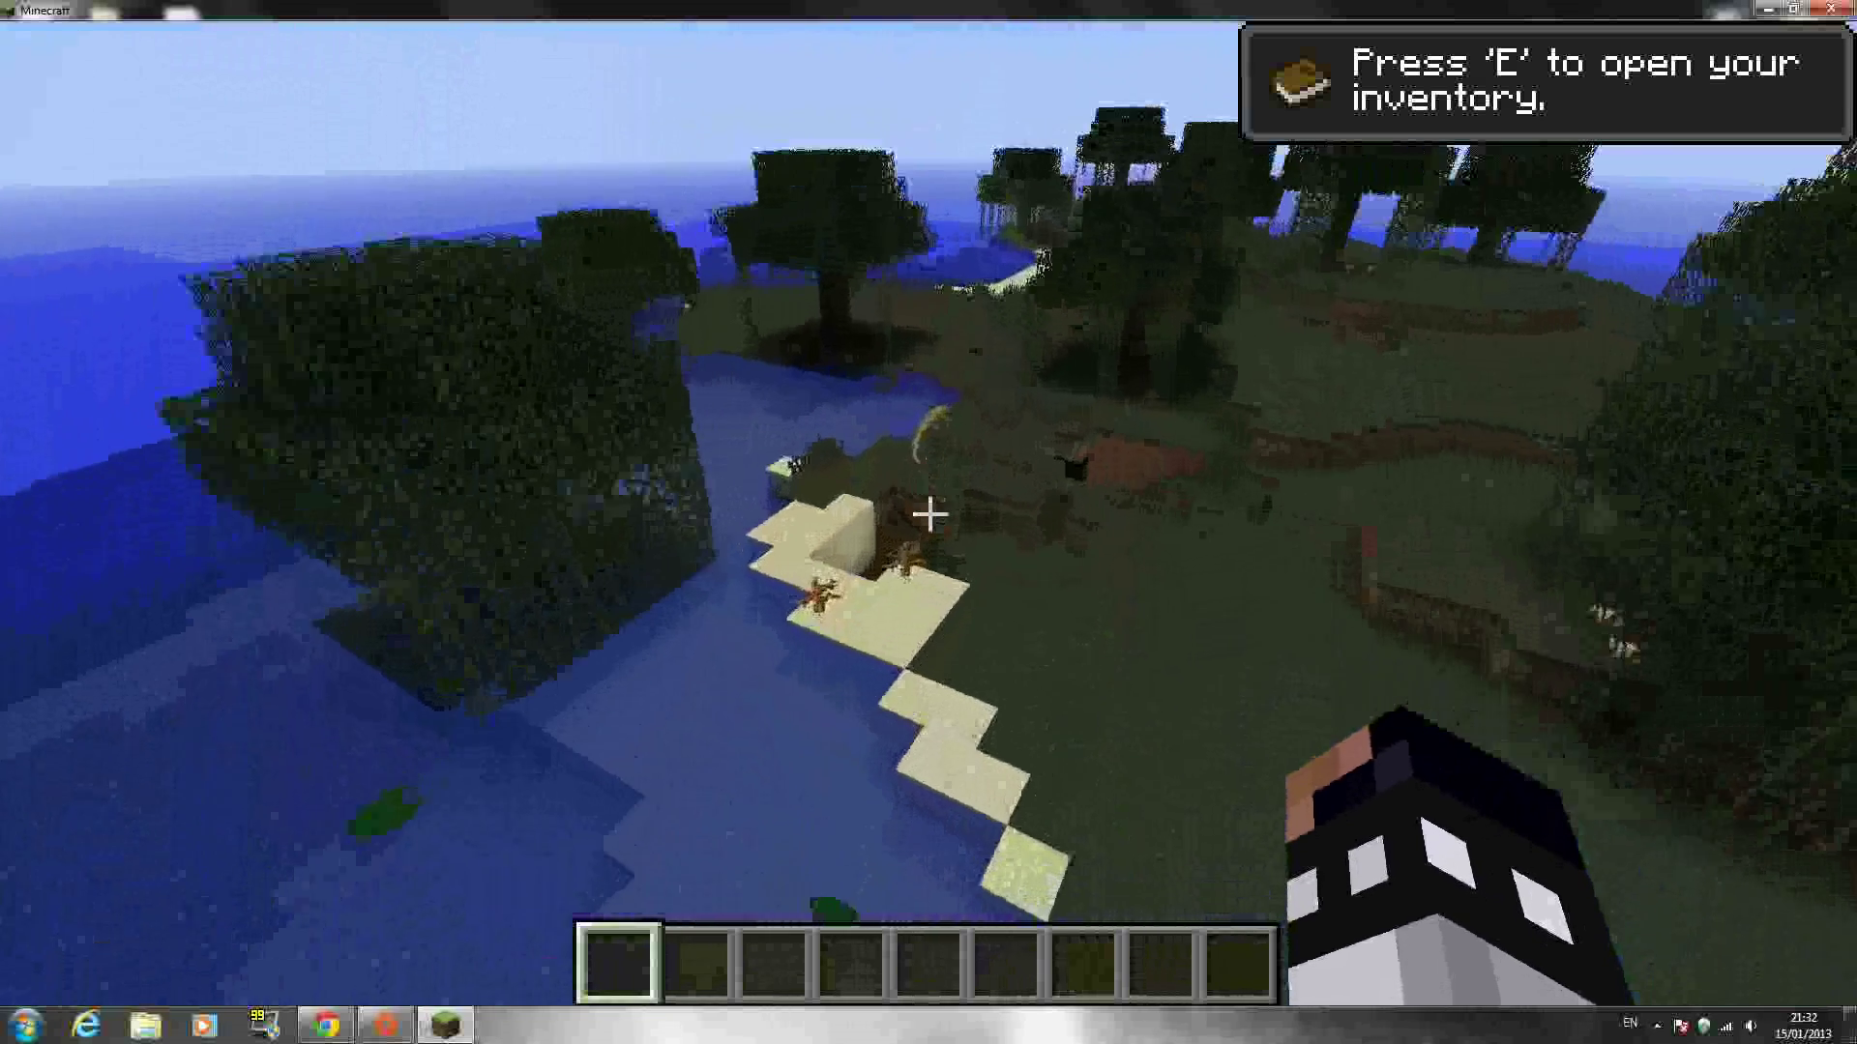
pyautogui.press('w')
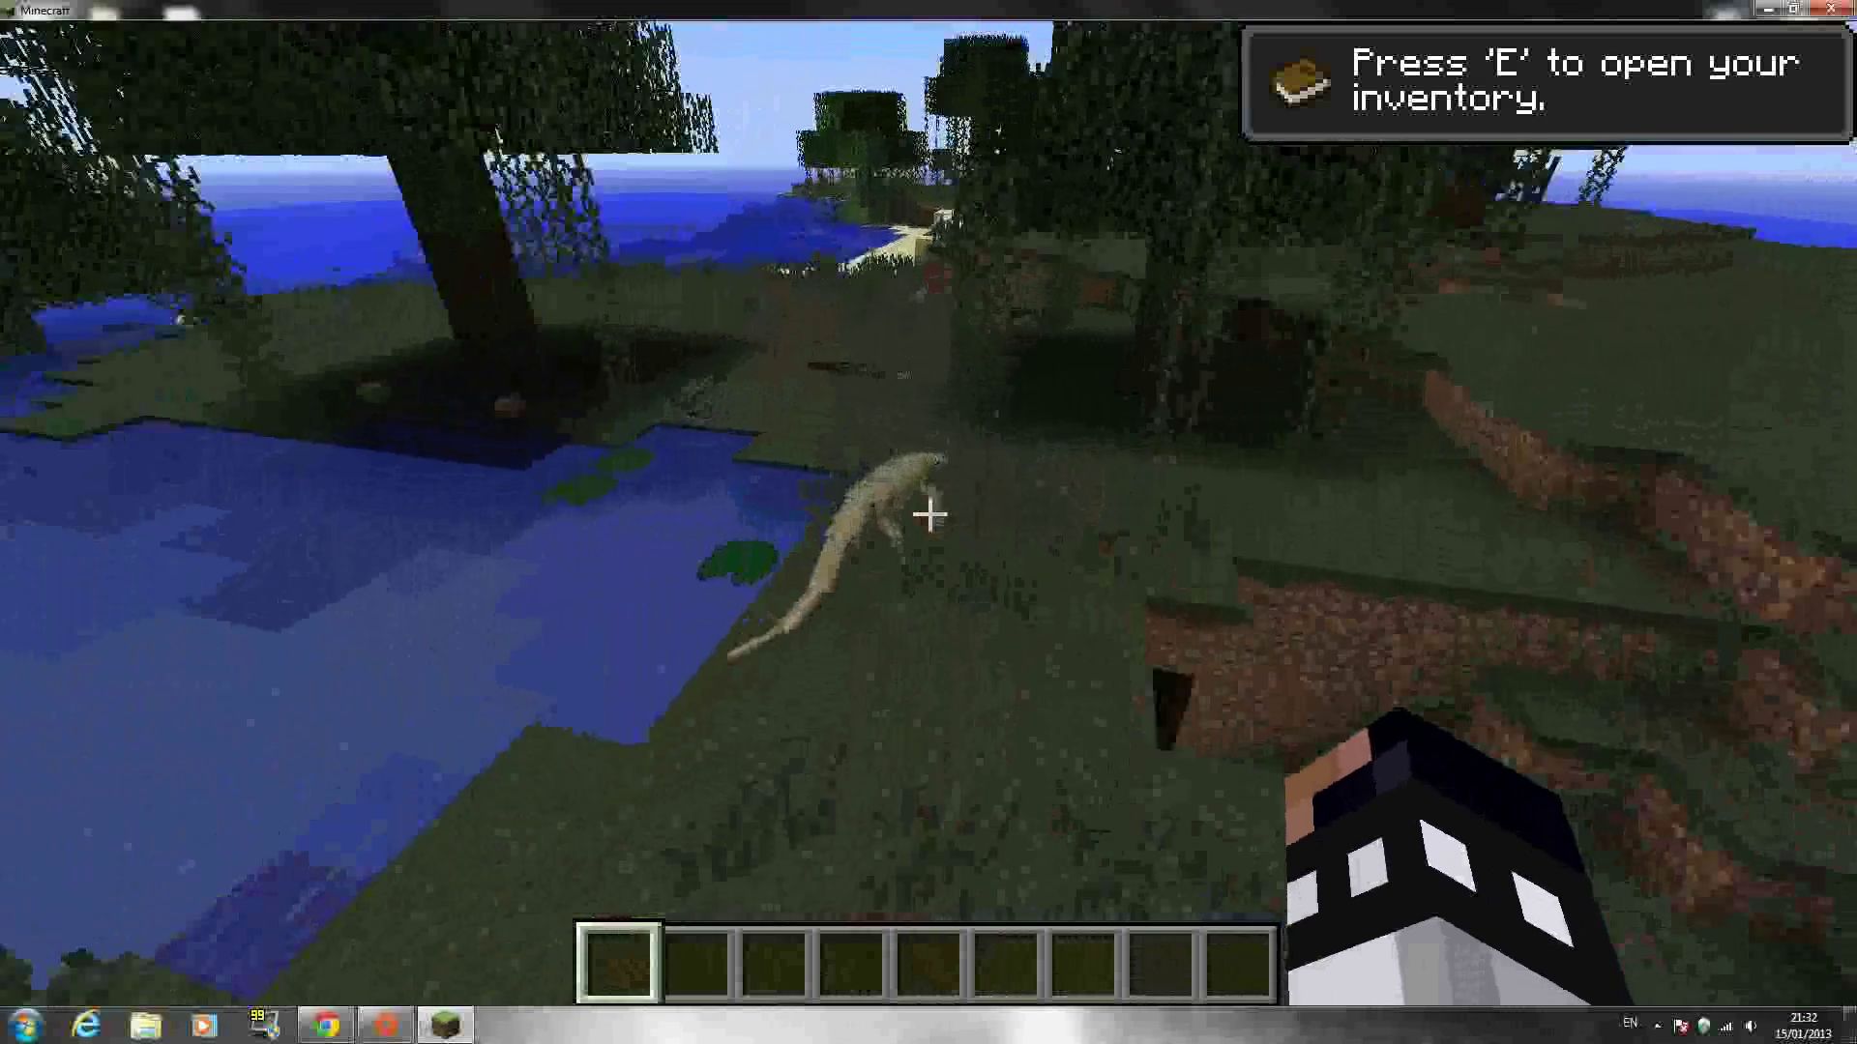
pyautogui.press('w')
pyautogui.press('d')
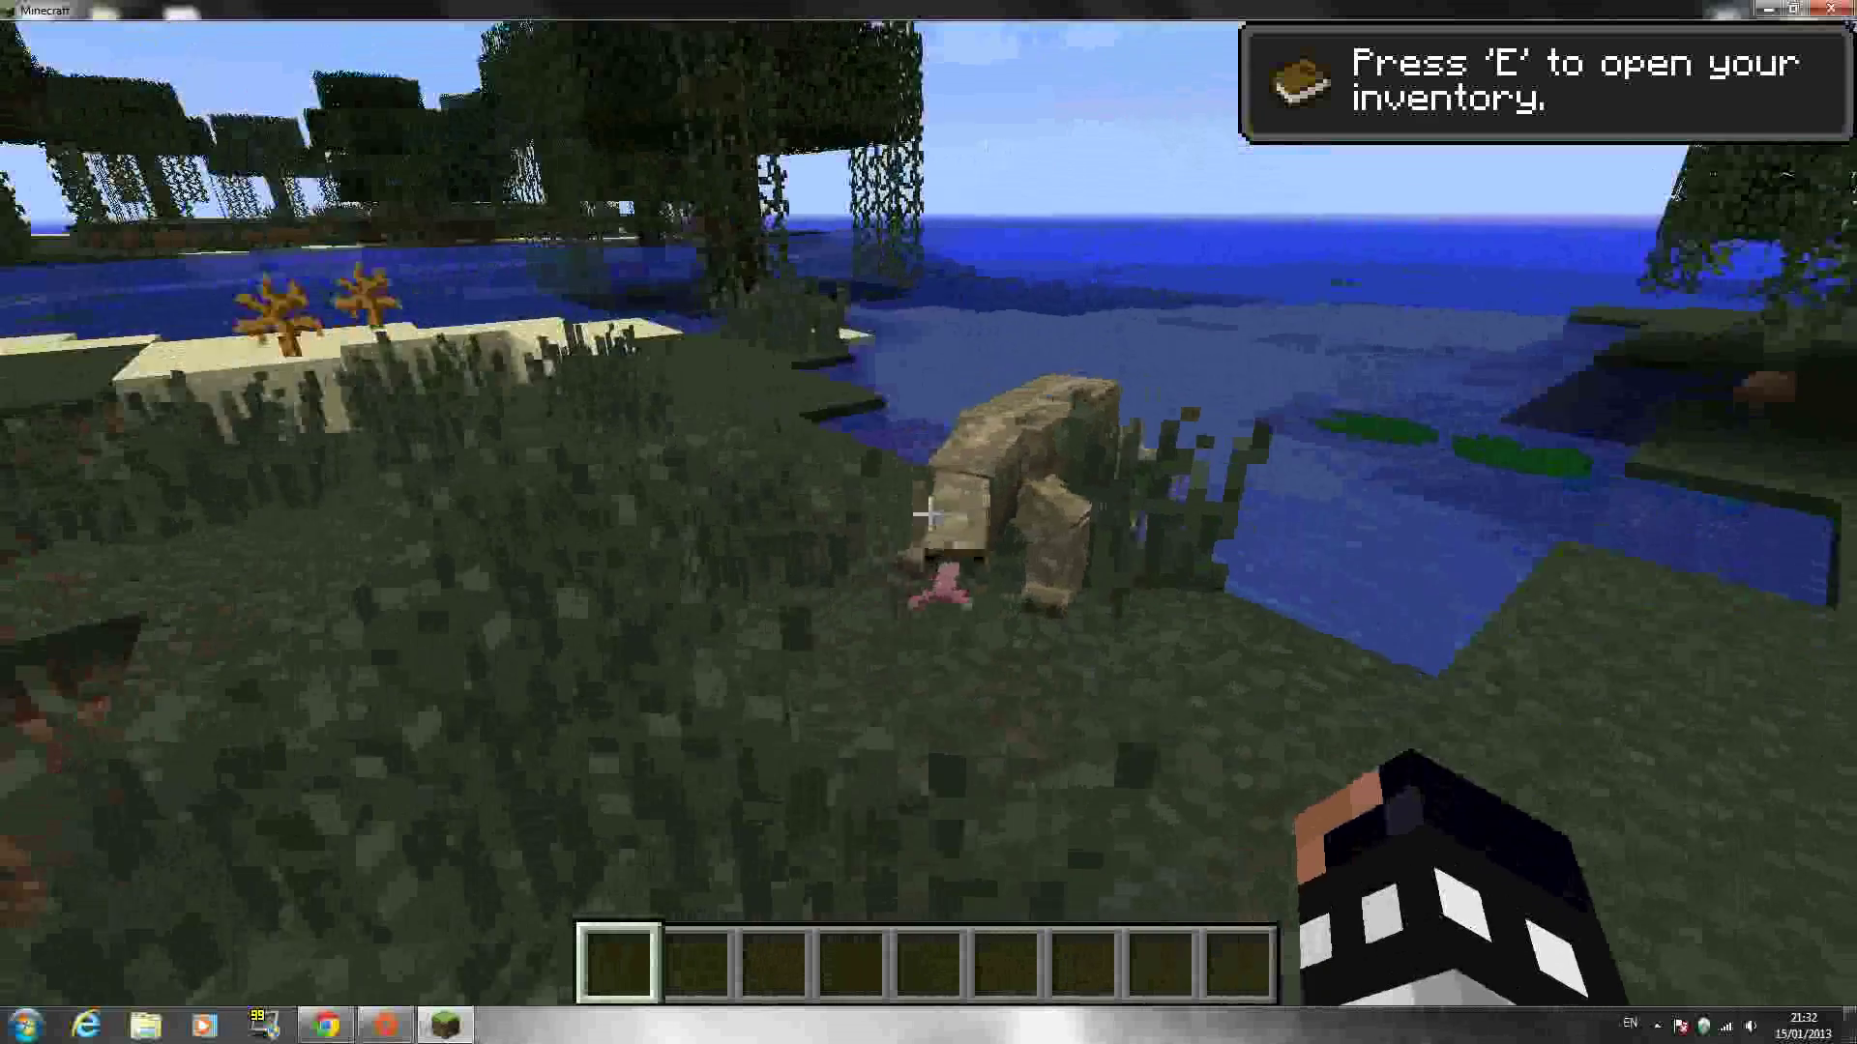
# Attack the large tan lizard at the water's edge with bare hands.
pyautogui.click(930, 514)
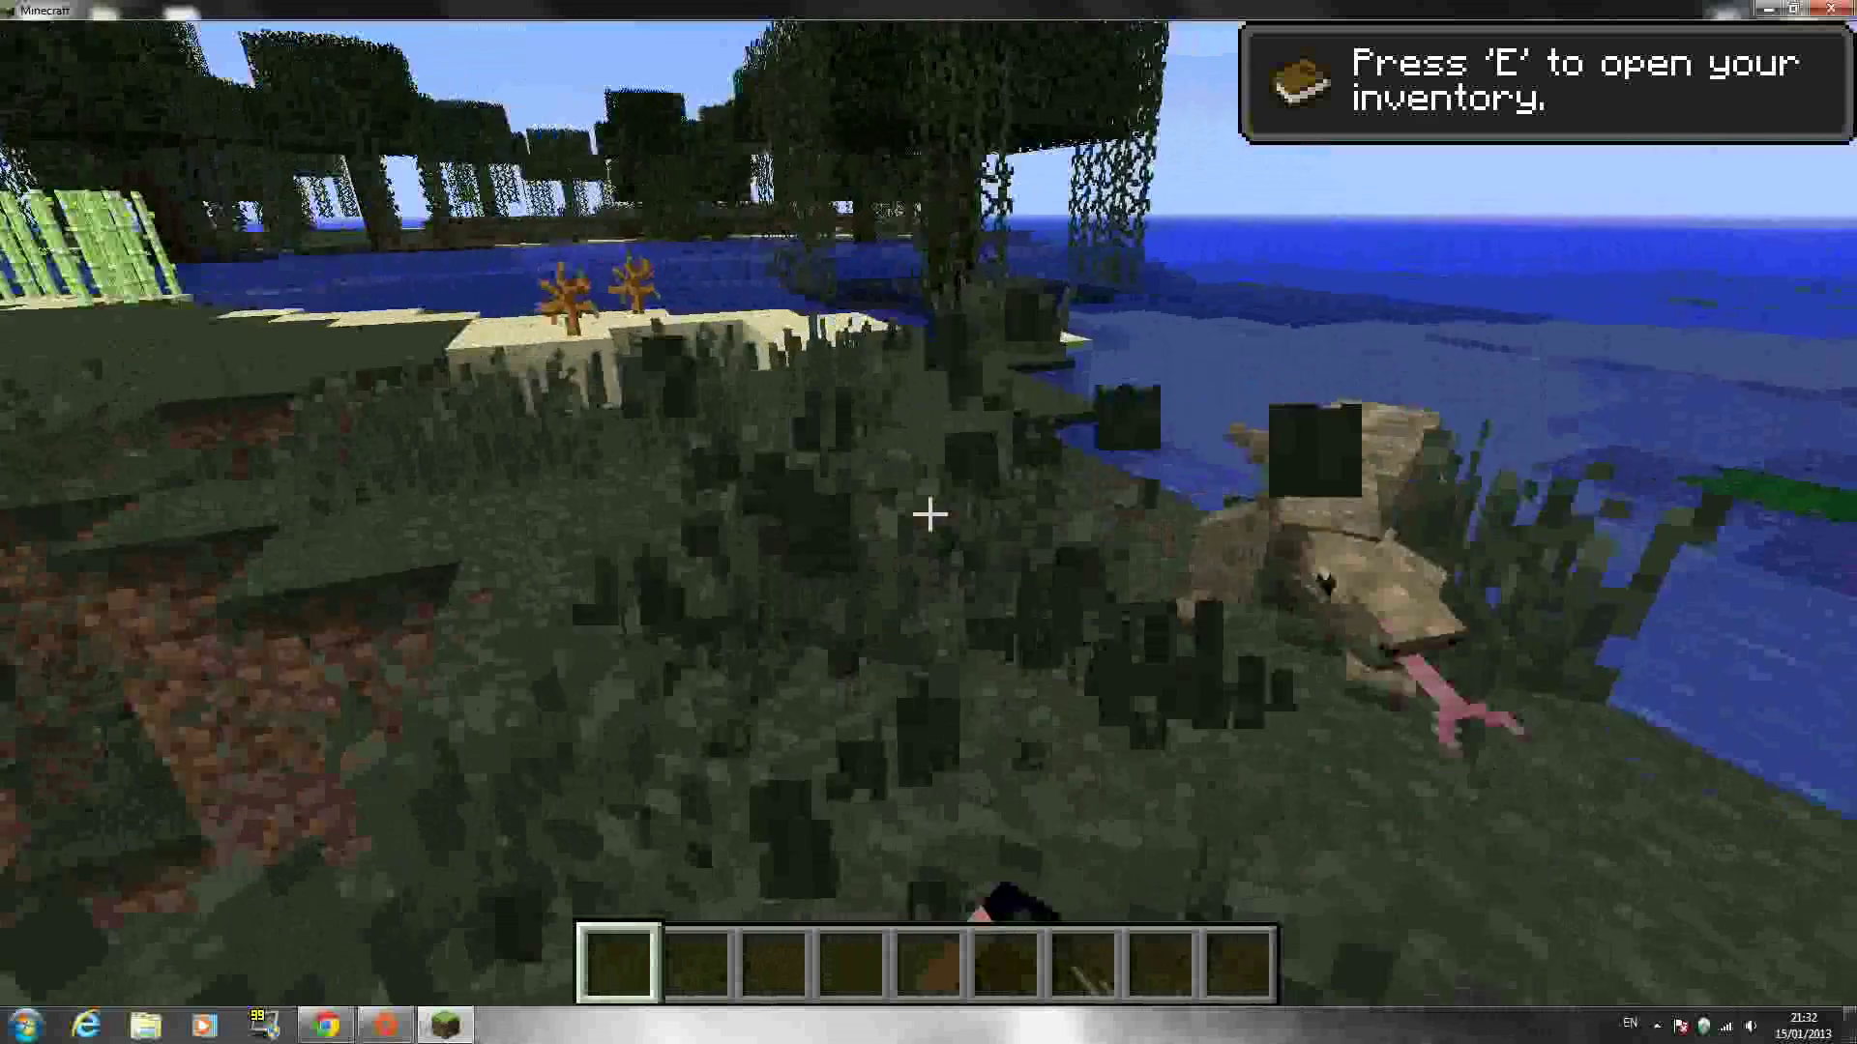
pyautogui.click(929, 514)
pyautogui.click(929, 515)
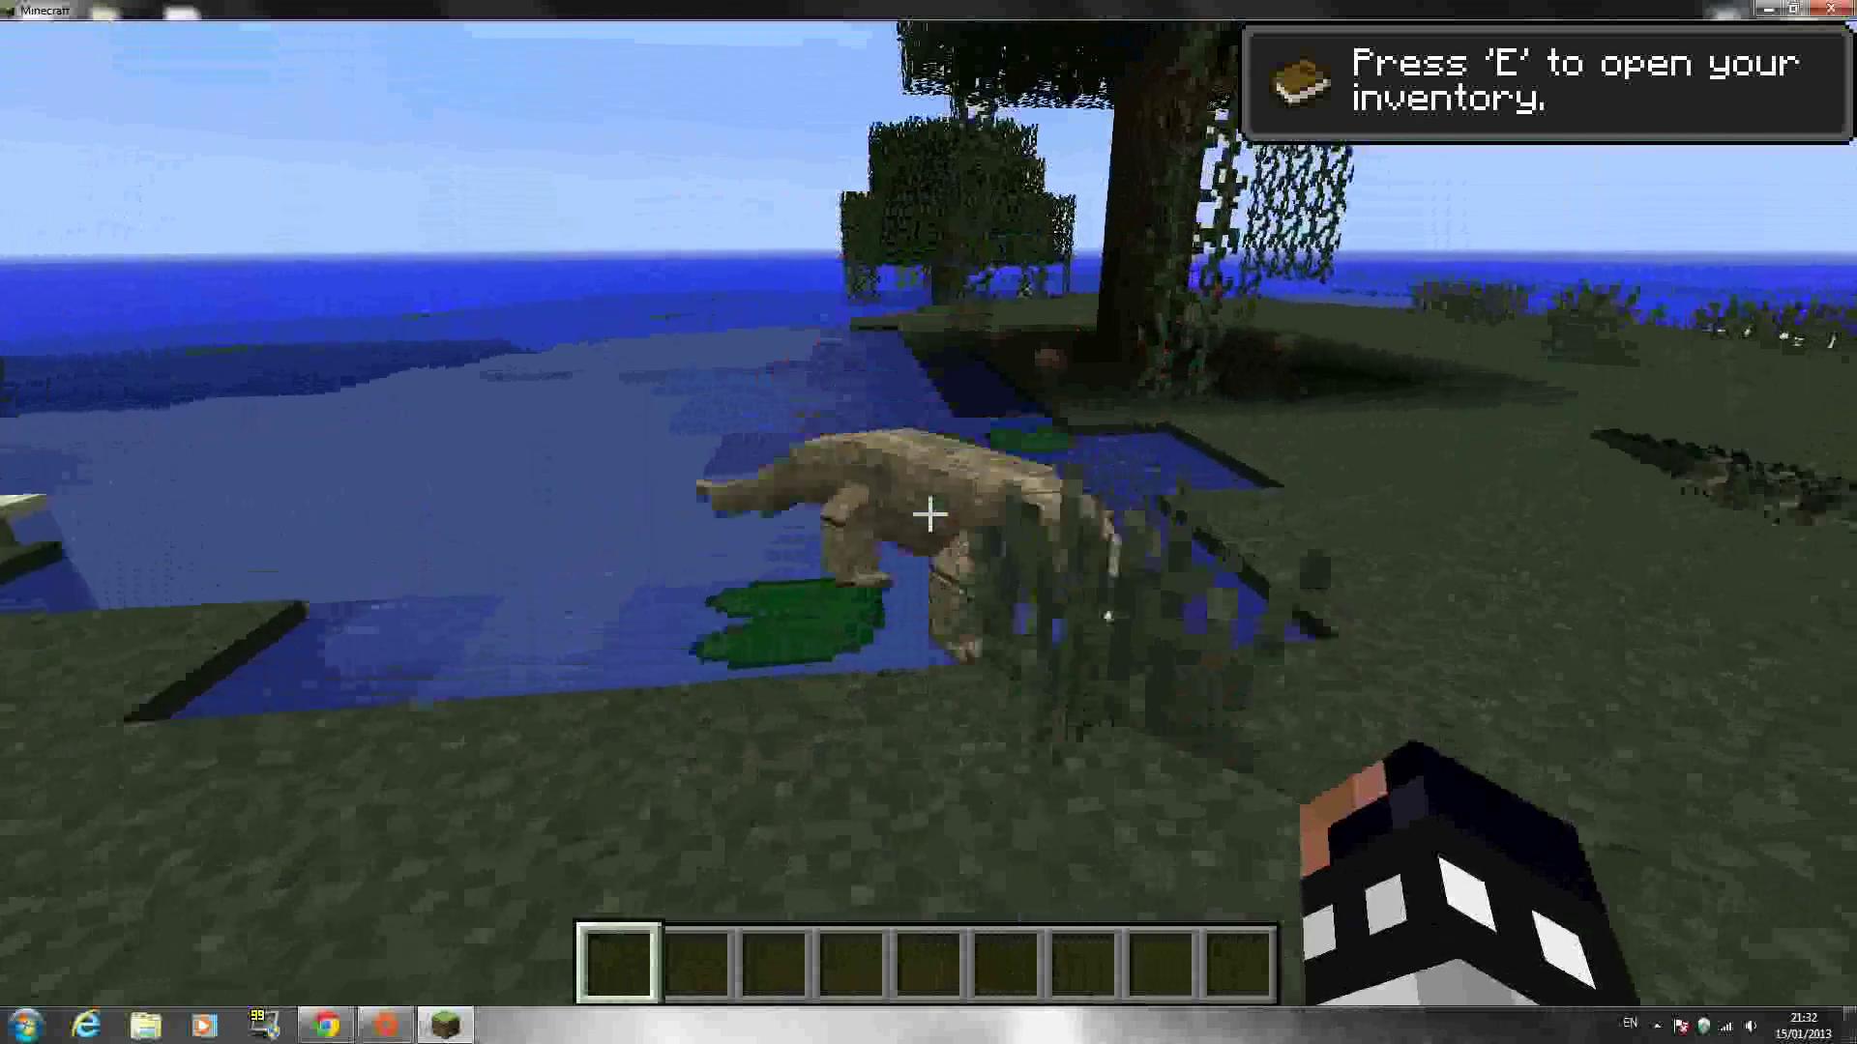
# Put a Diamond Sword from the Combat items into the third hotbar slot and equip it.
pyautogui.press('e')
pyautogui.click(1063, 812)
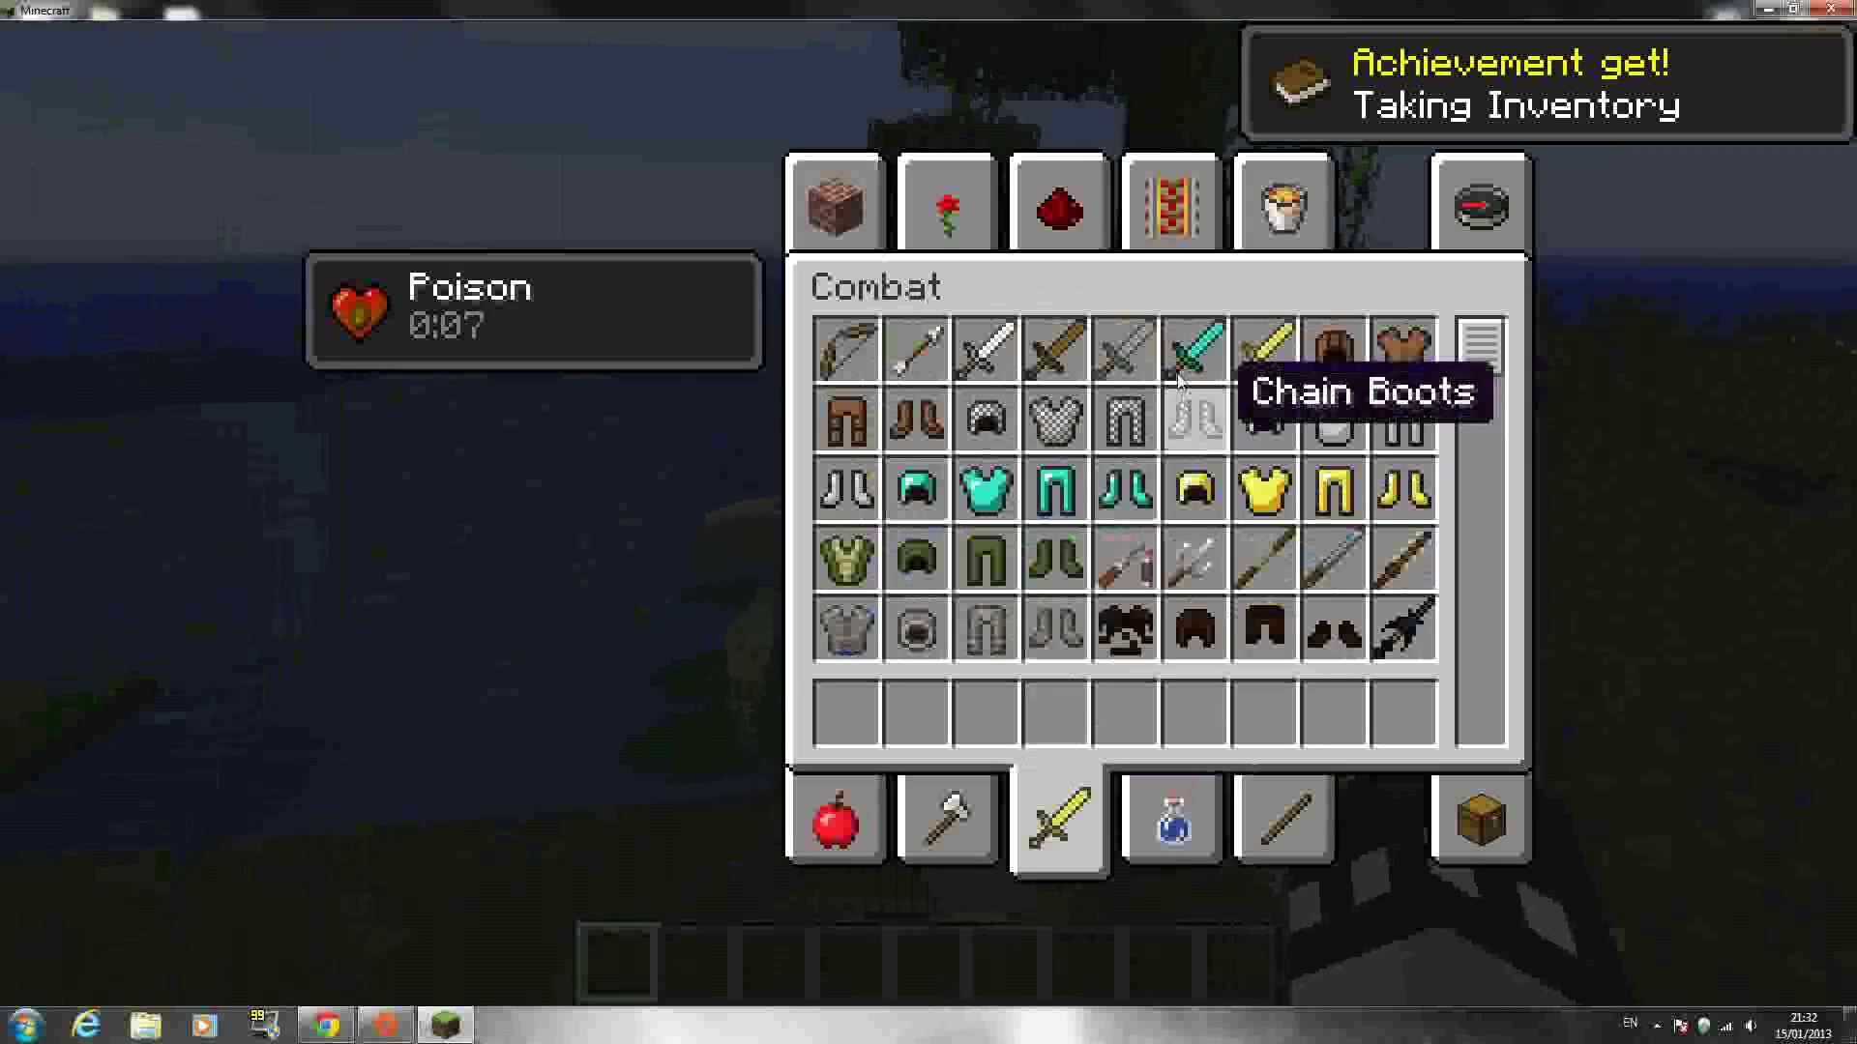
pyautogui.click(986, 712)
pyautogui.press('e')
pyautogui.press('3')
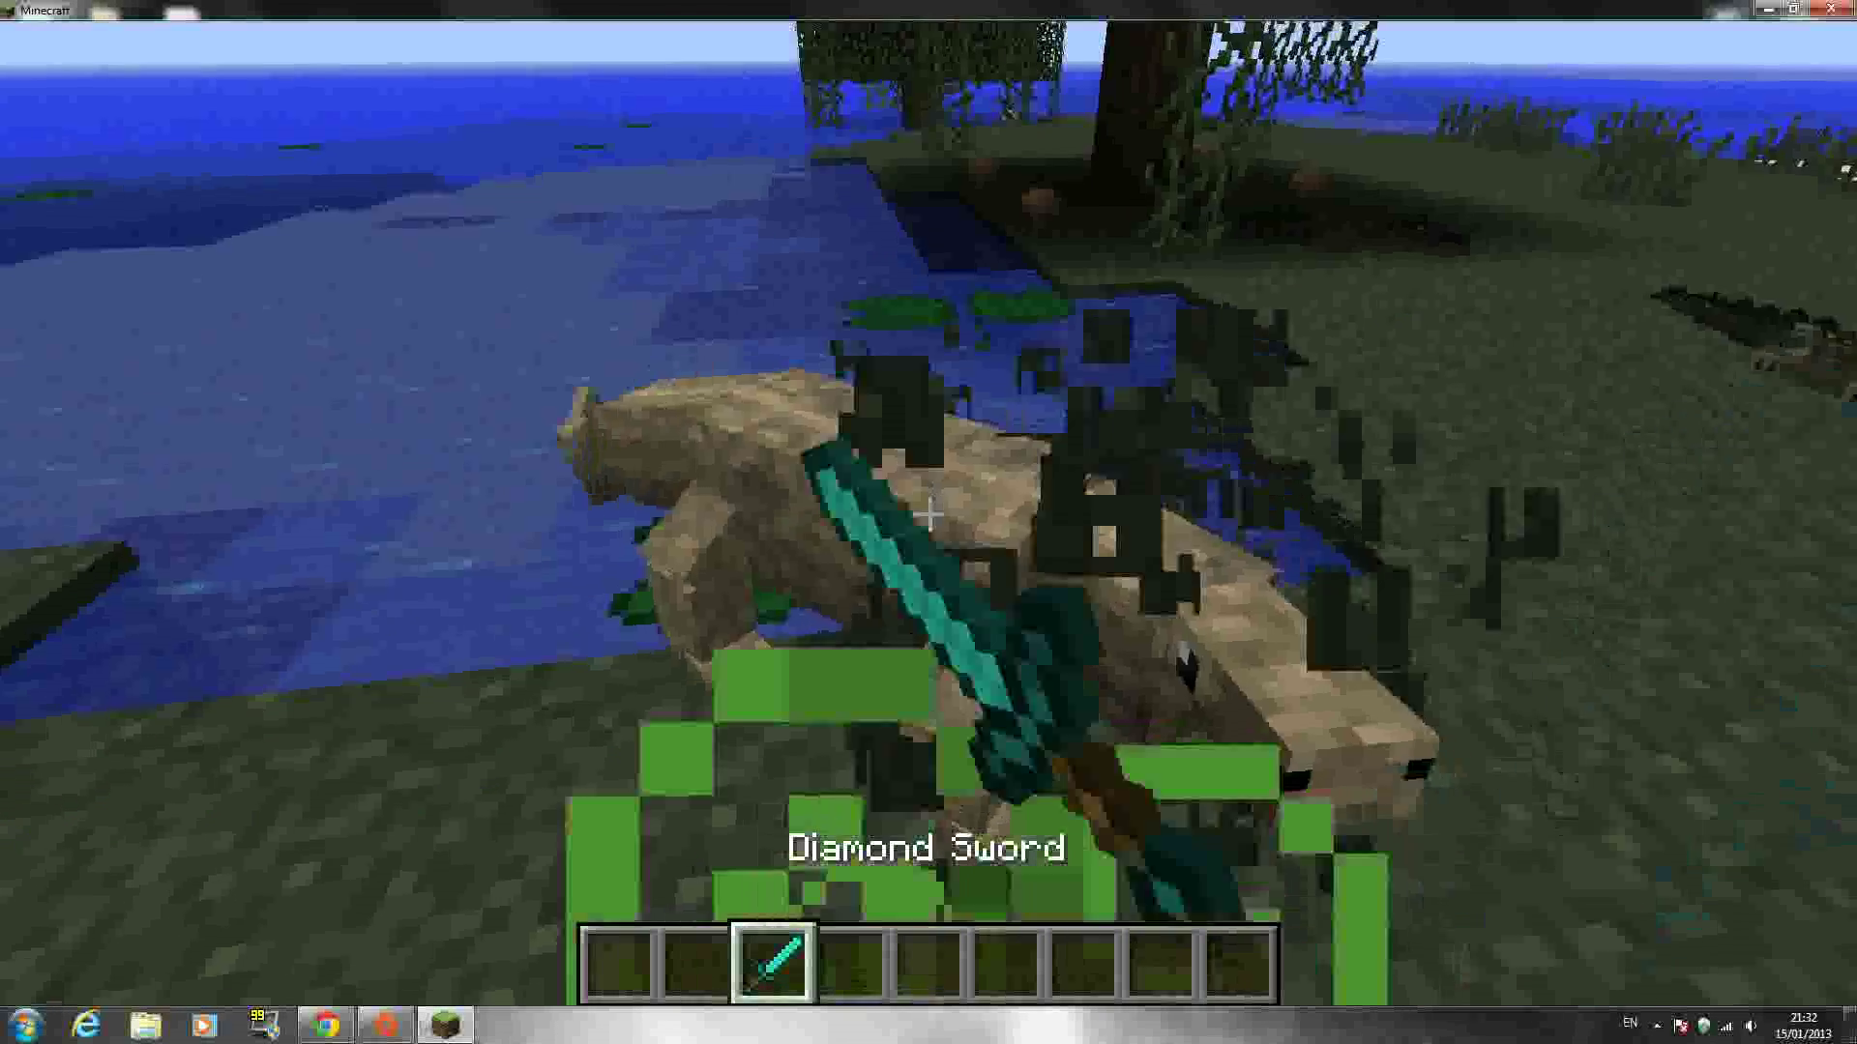
# Kill the large lizard with the diamond sword, and inspect the active status effect and collected items in the inventory.
pyautogui.click(929, 514)
pyautogui.click(929, 514)
pyautogui.press('e')
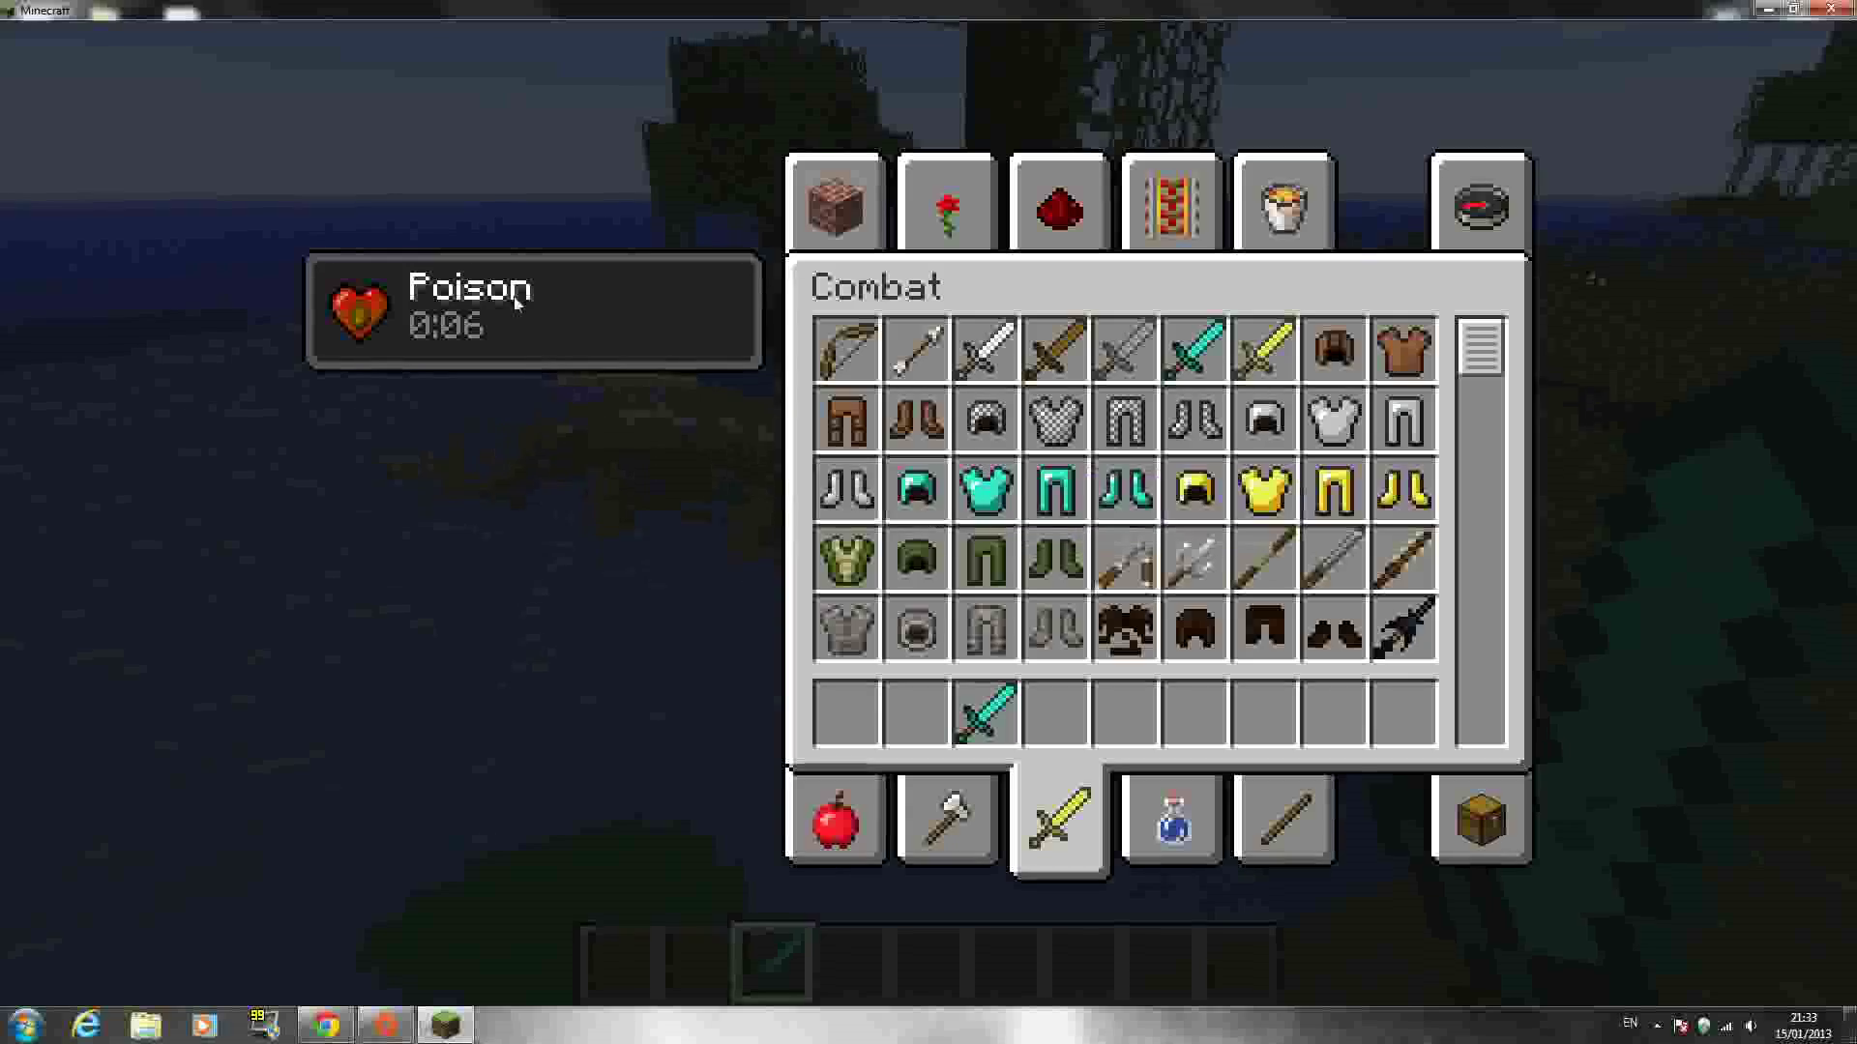
pyautogui.press('e')
pyautogui.click(929, 514)
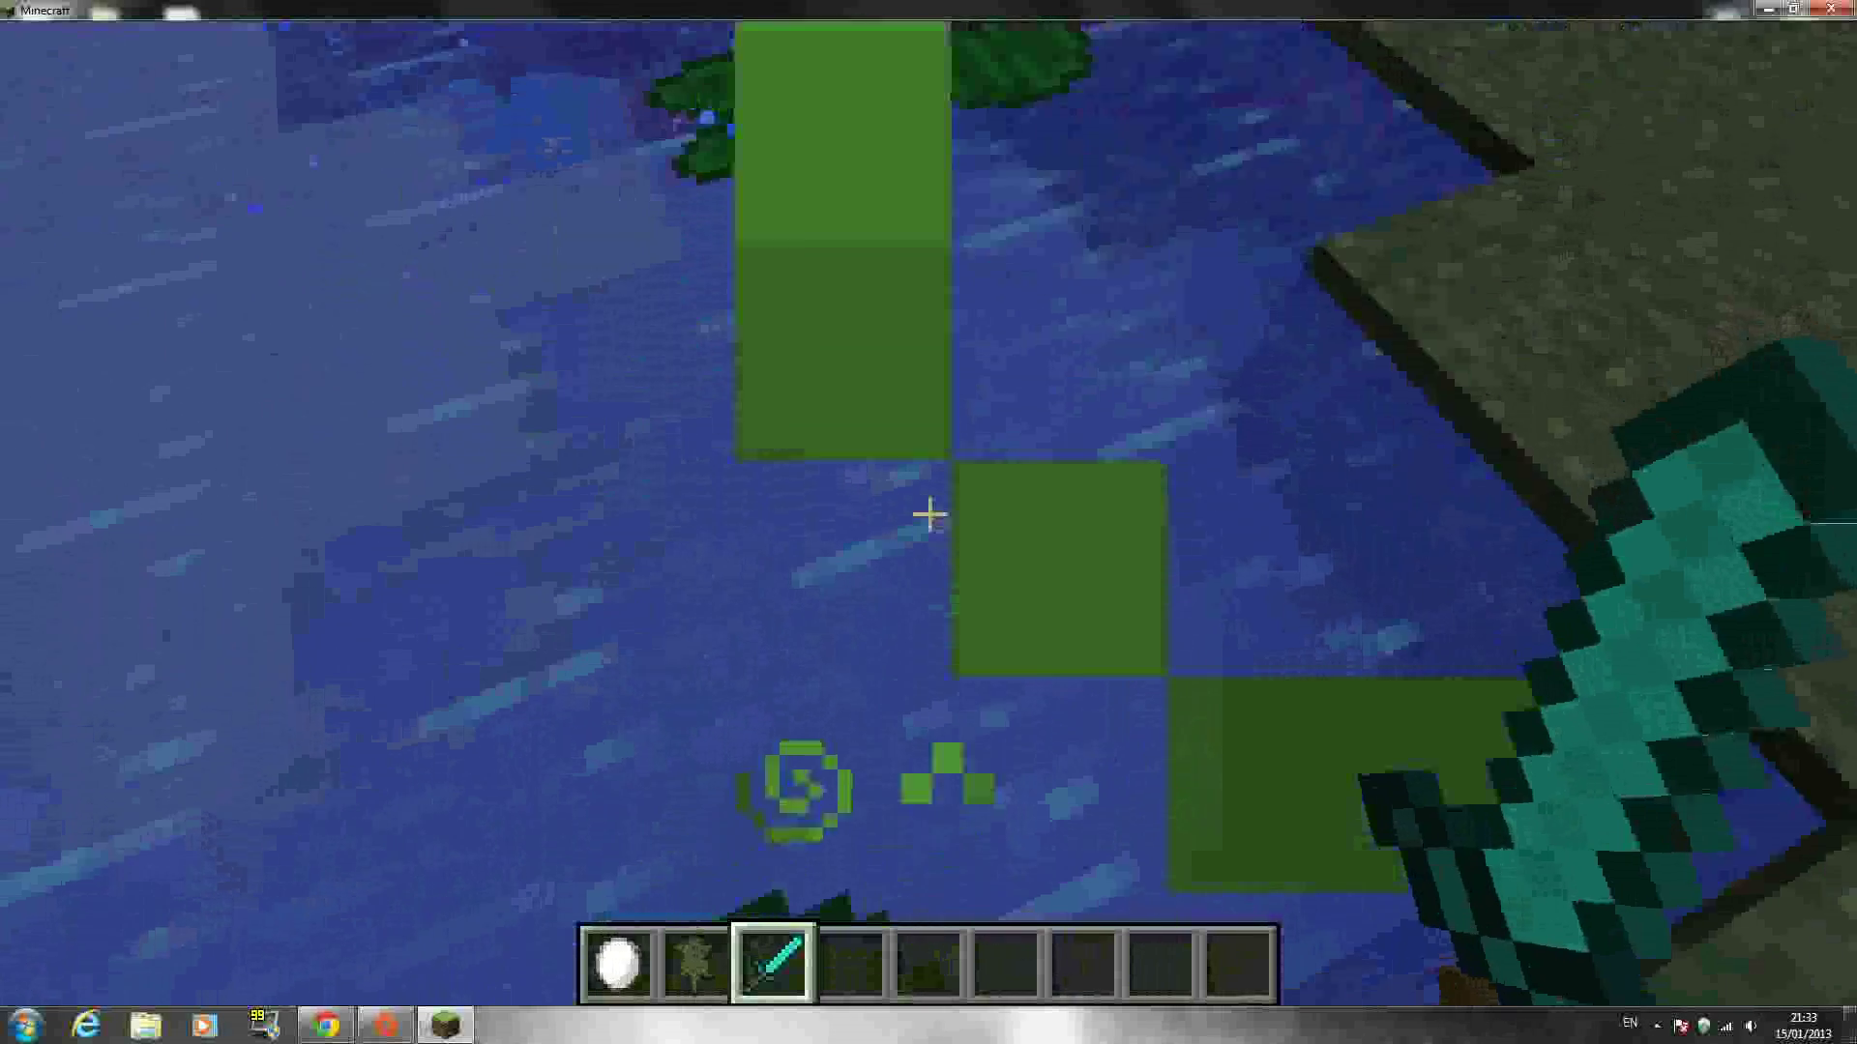
pyautogui.press('e')
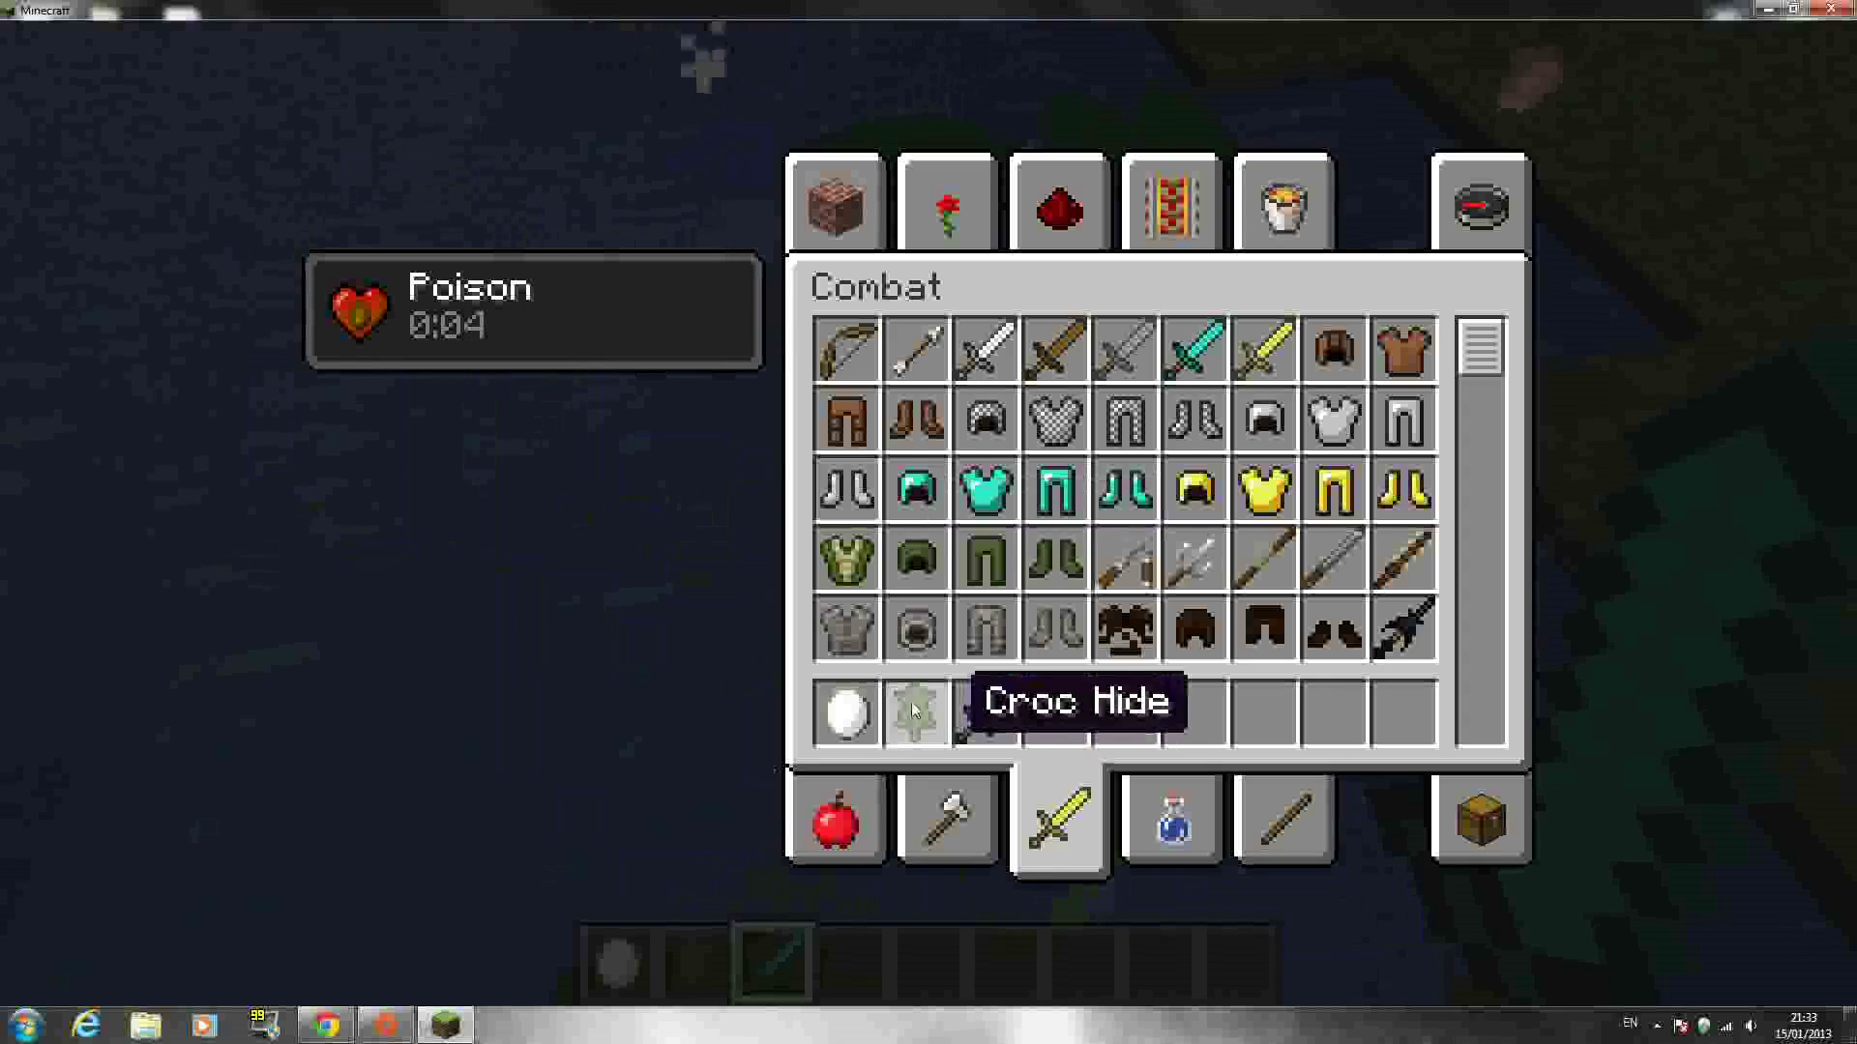
pyautogui.press('e')
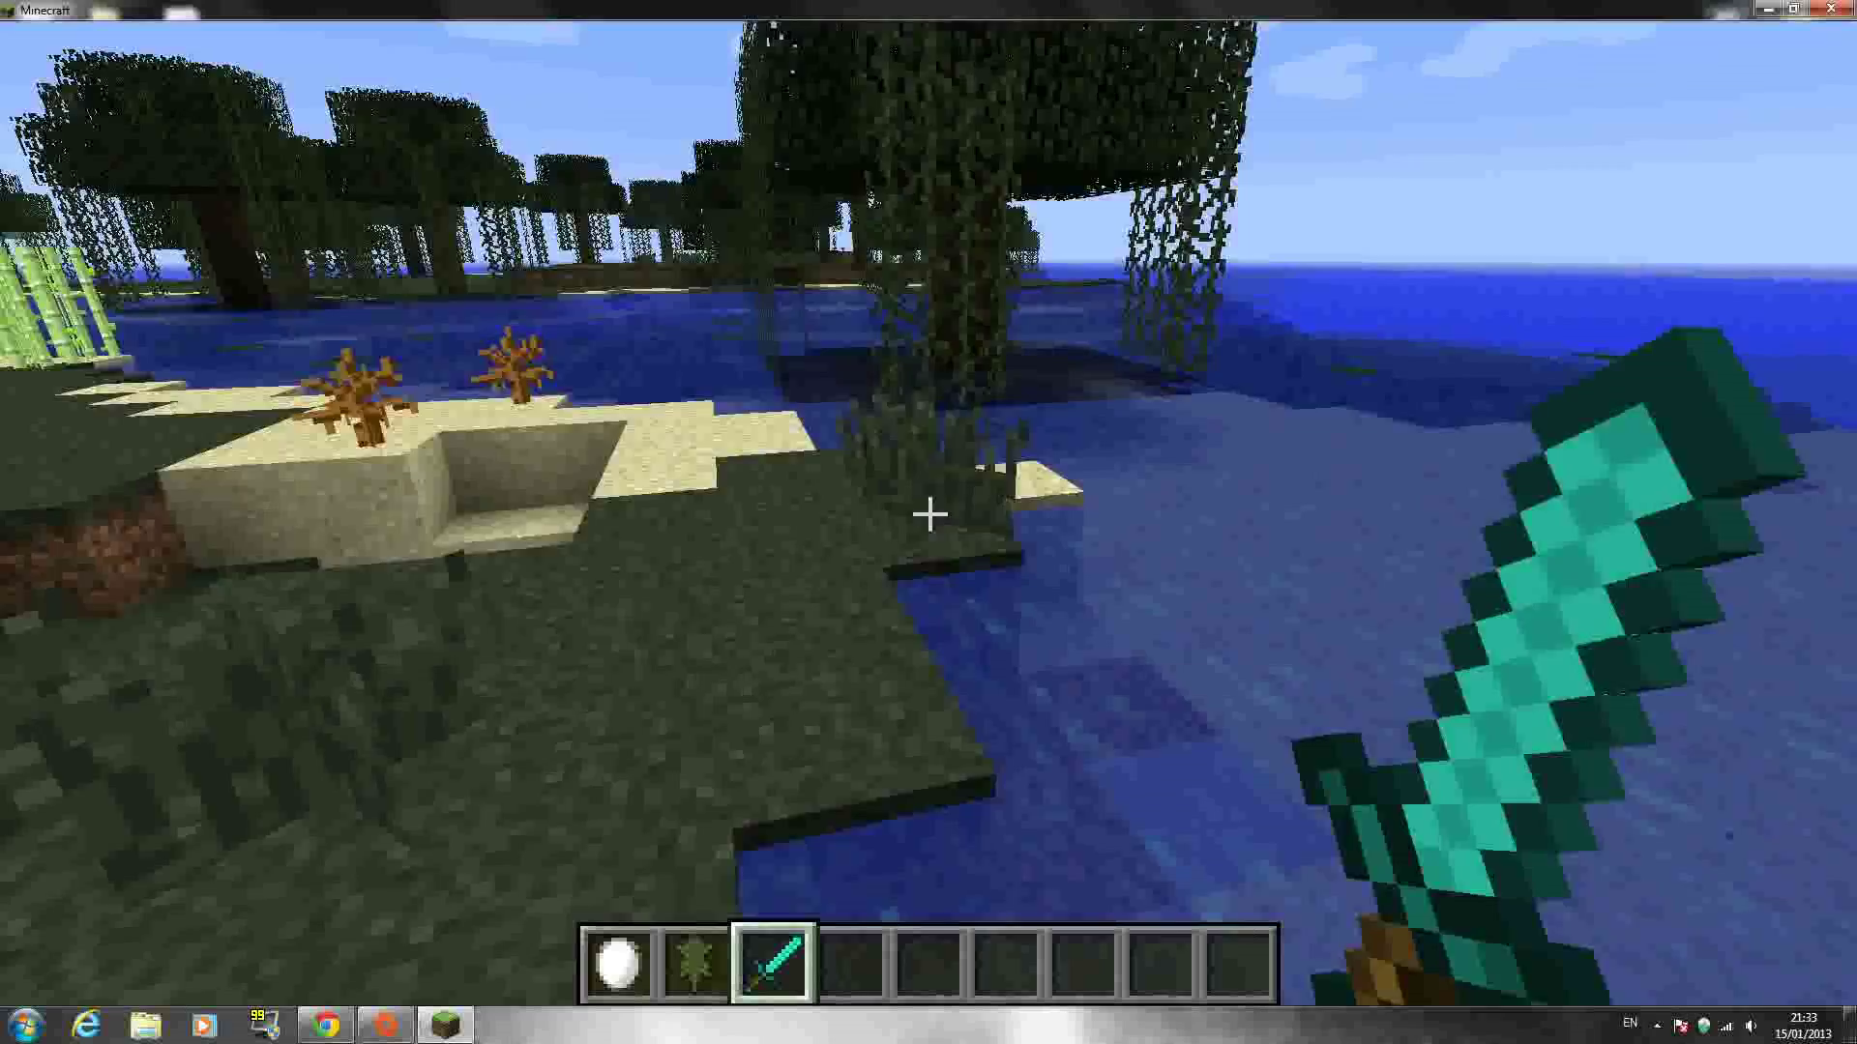
# Walk inland and fly up over the island to look for more creatures.
pyautogui.press('w')
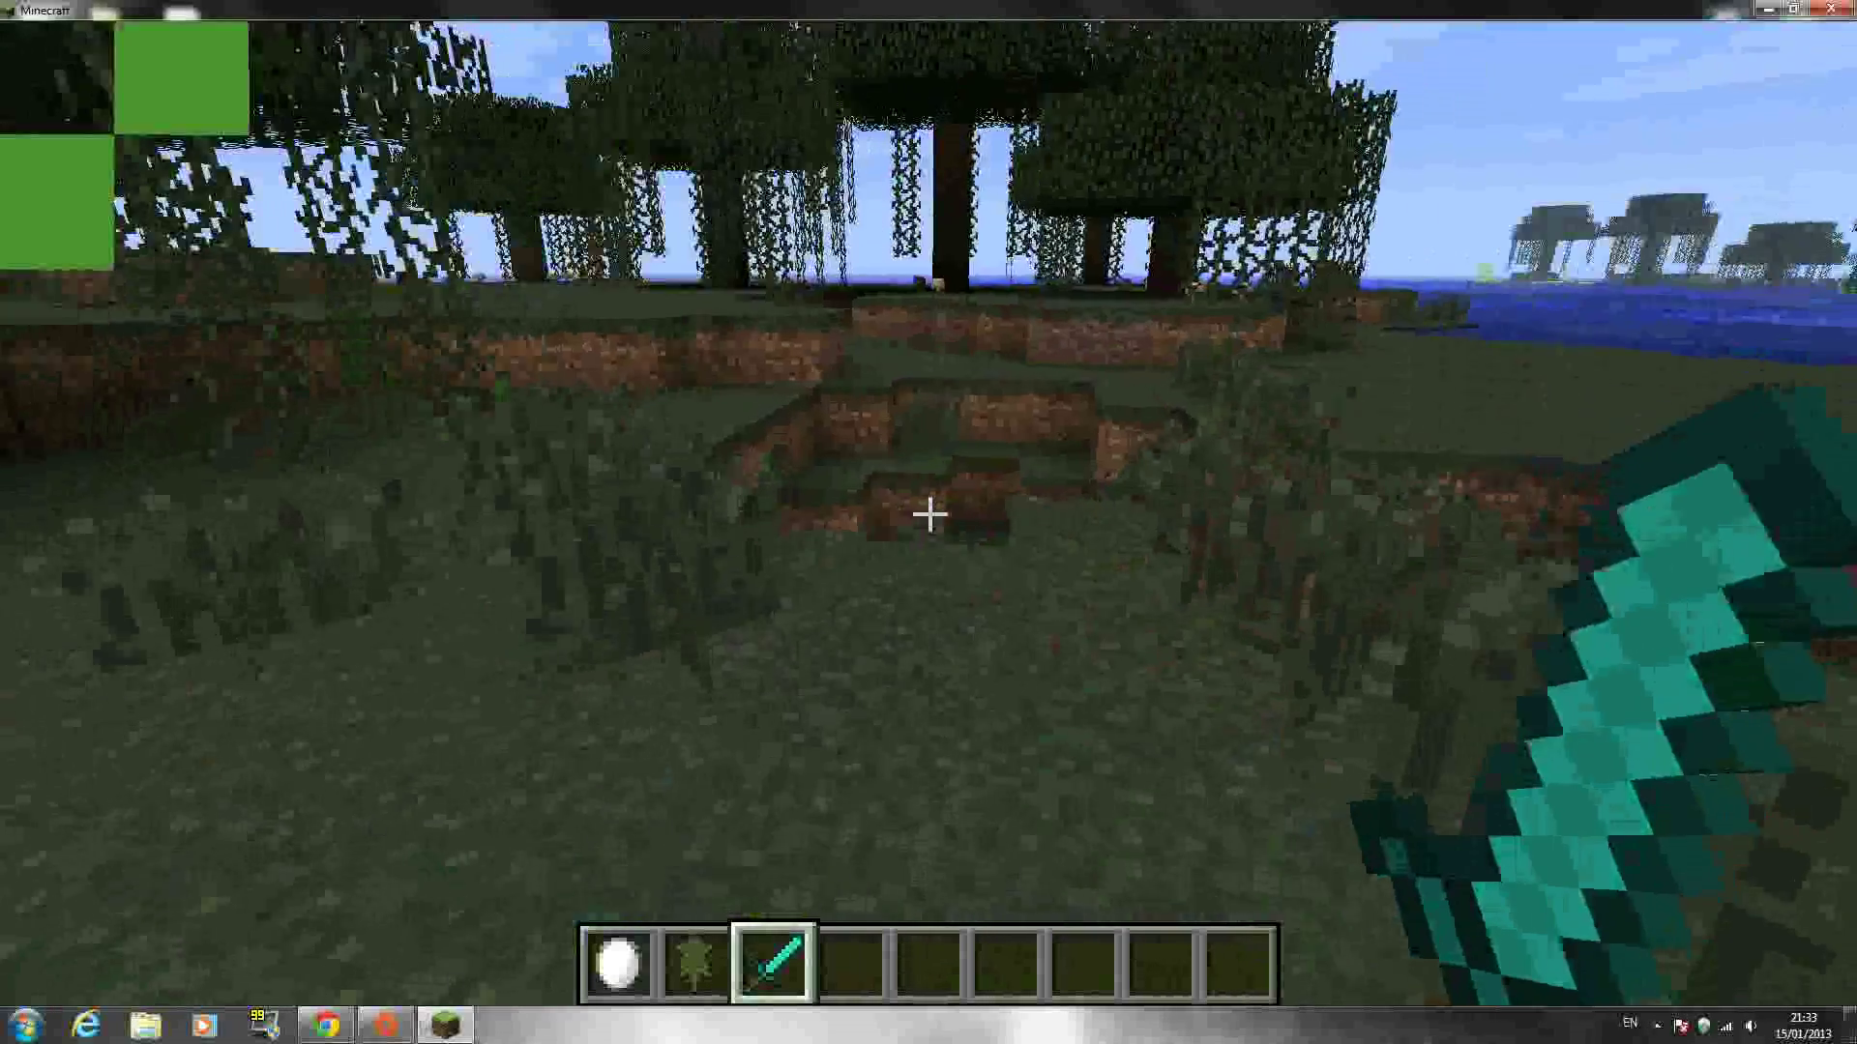
pyautogui.press('w')
pyautogui.press('space')
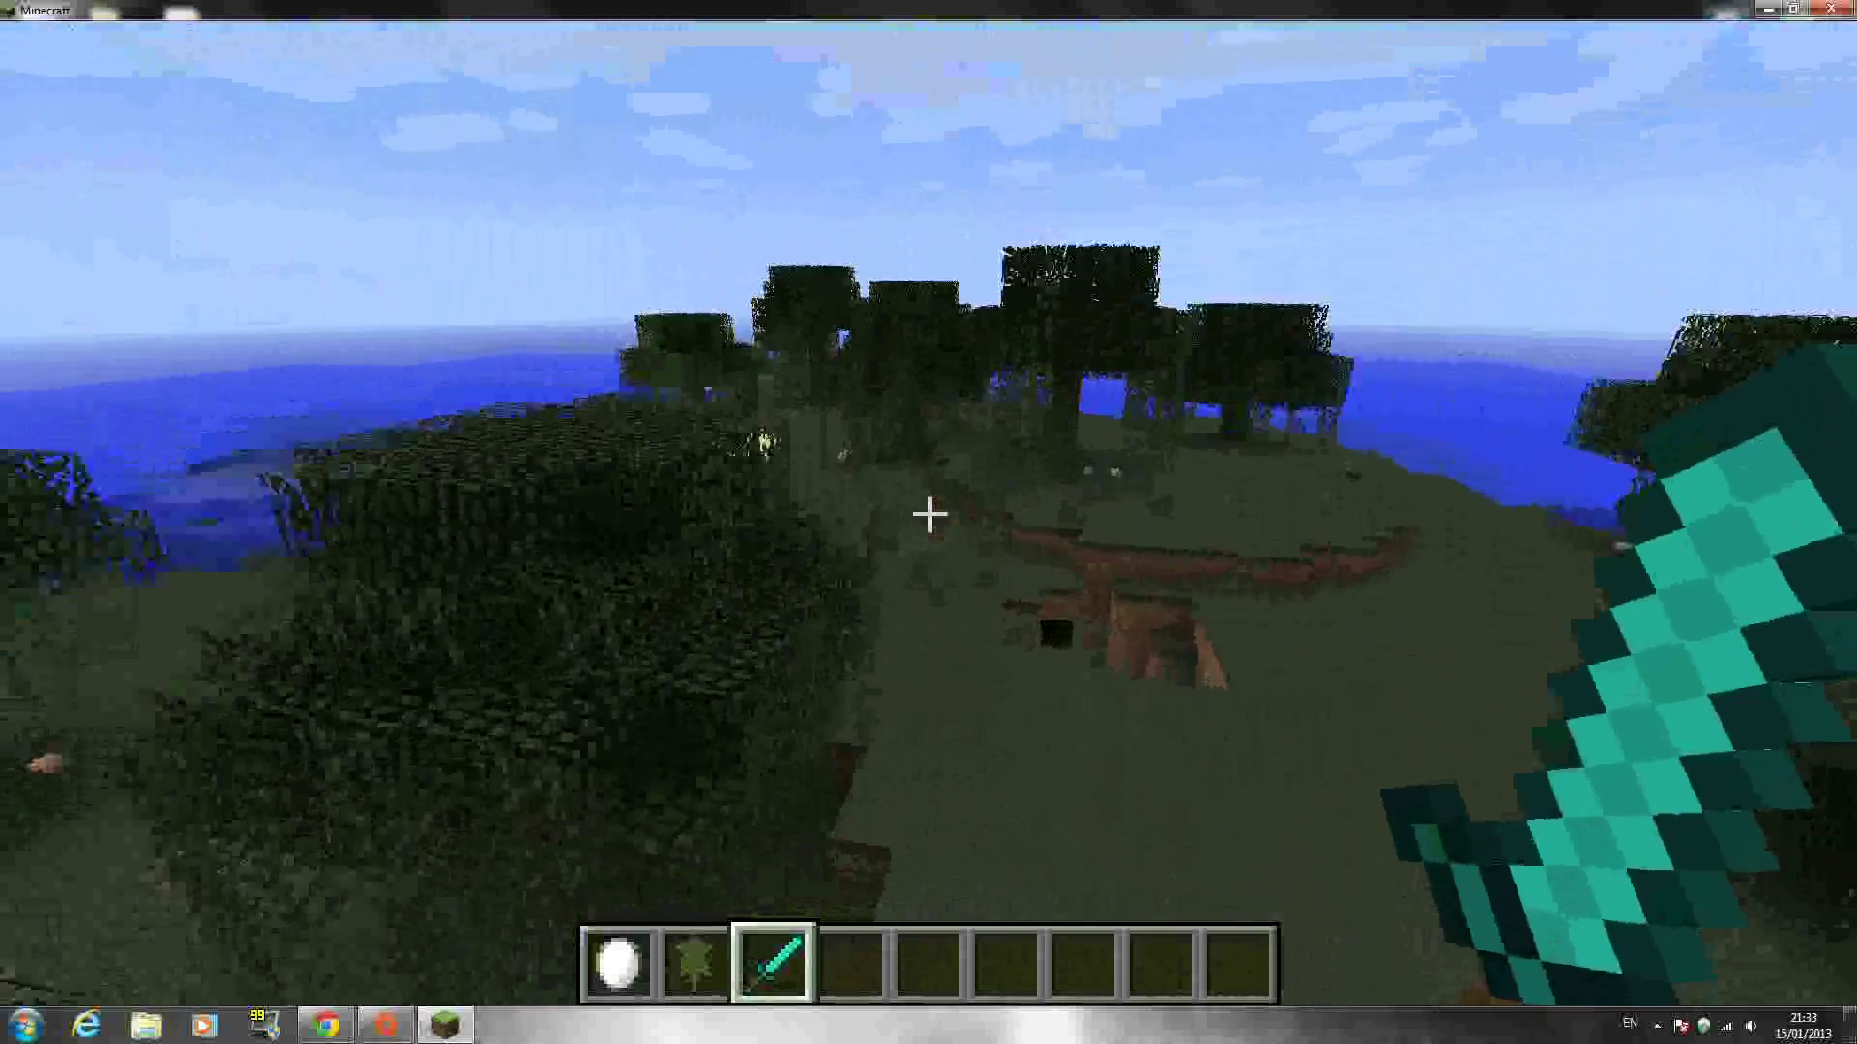
pyautogui.press('space')
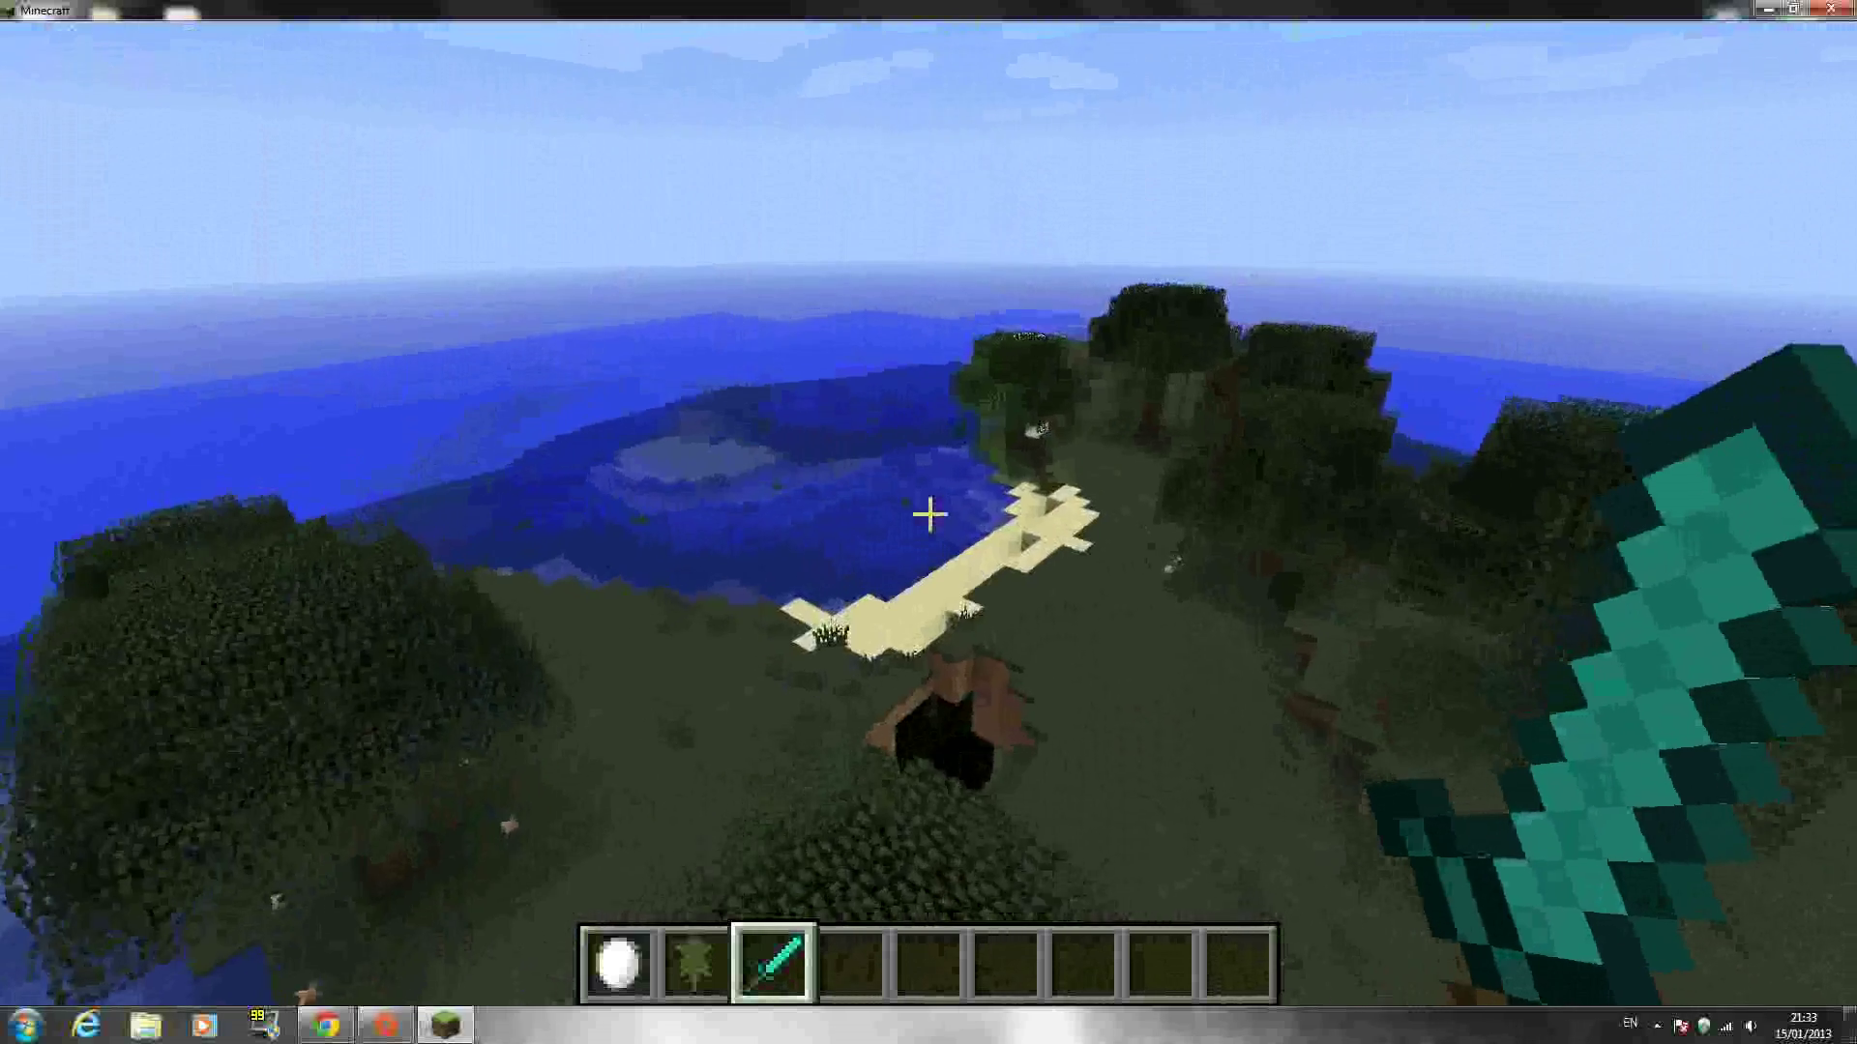
pyautogui.press('w')
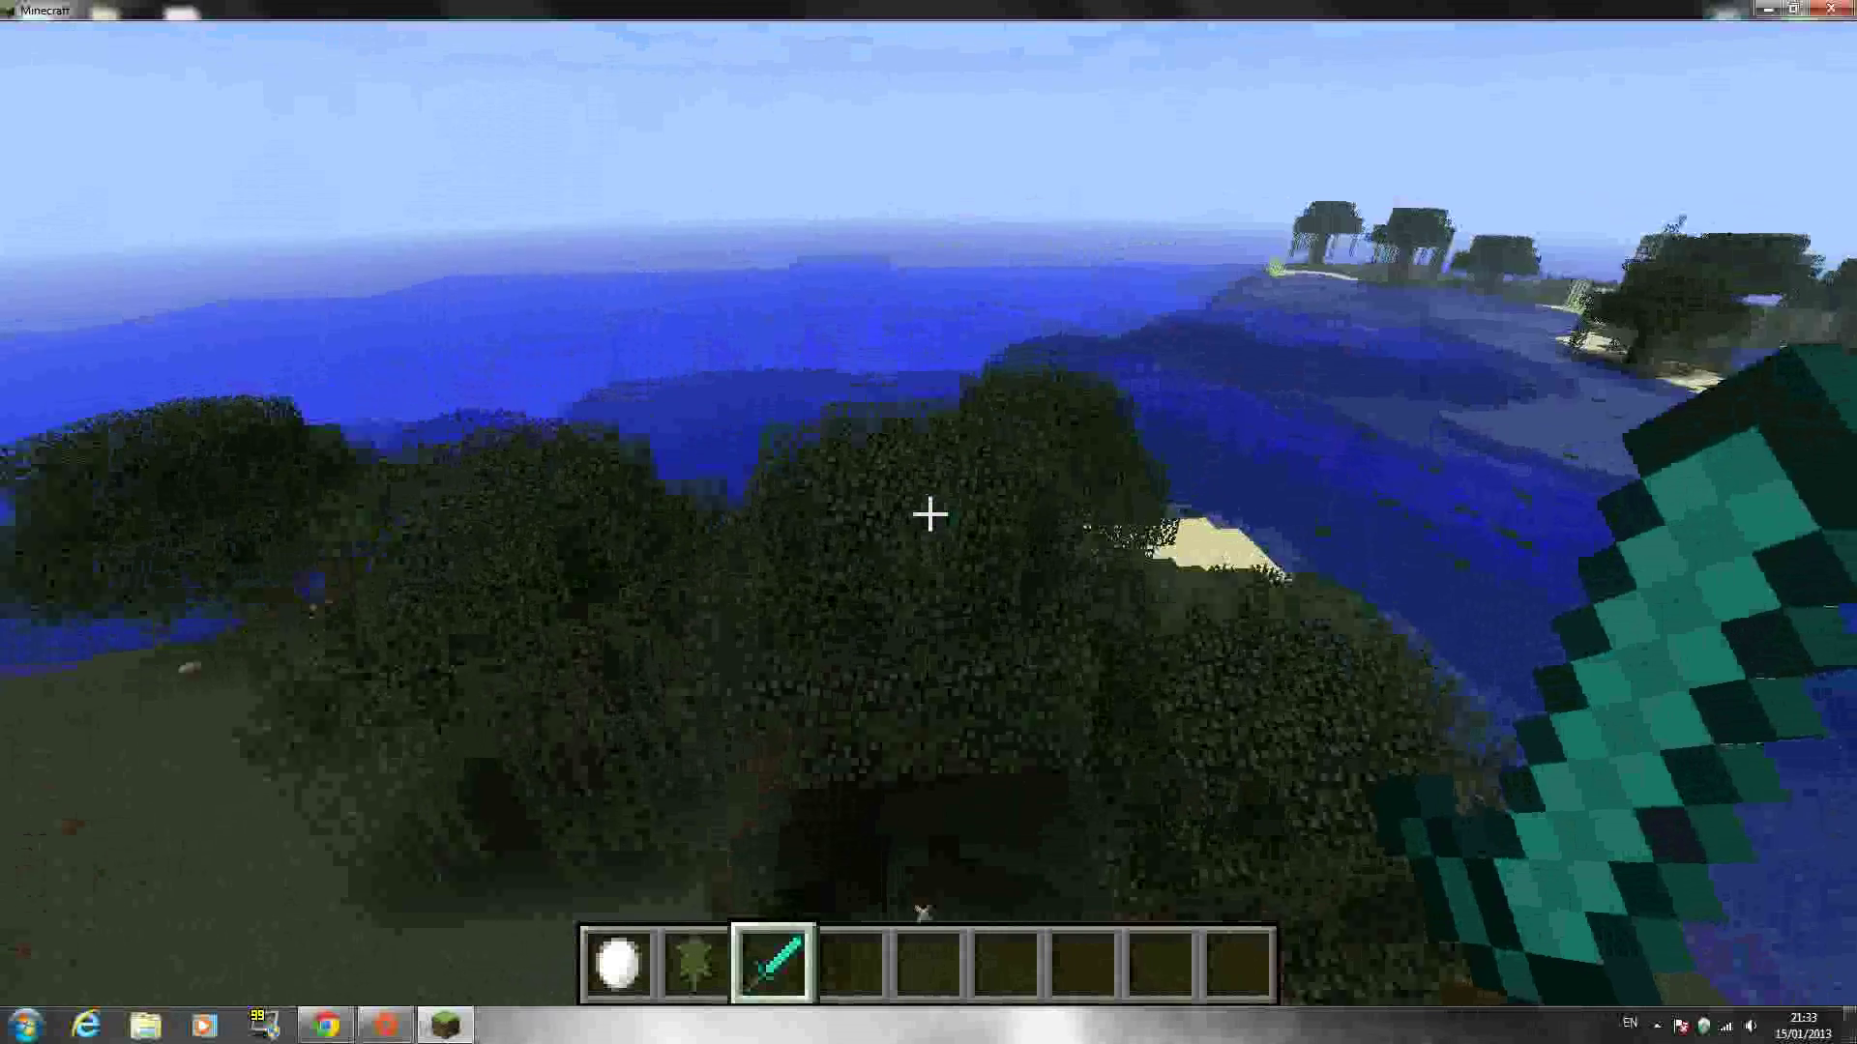
# Circle above the swamp treetops and survey the island, the surrounding water and the neighbouring shores for further mod creatures.
pyautogui.press('w')
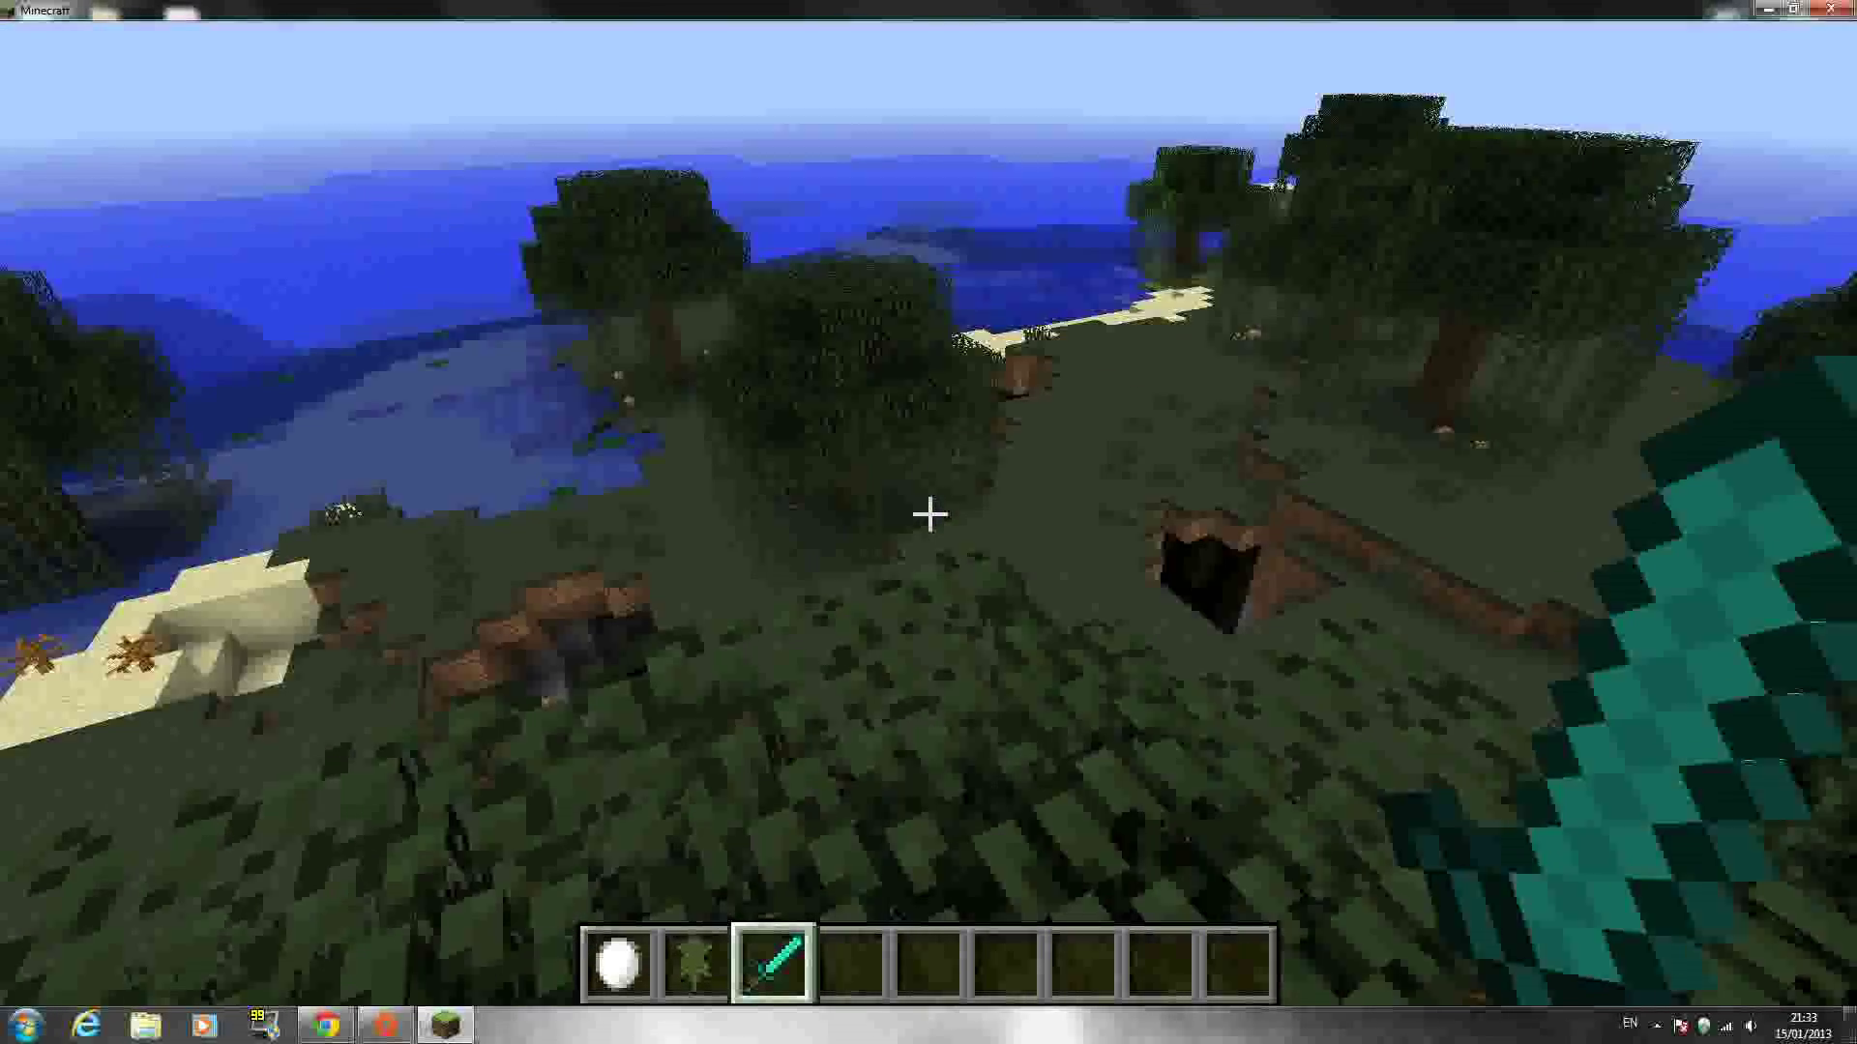
pyautogui.press('w')
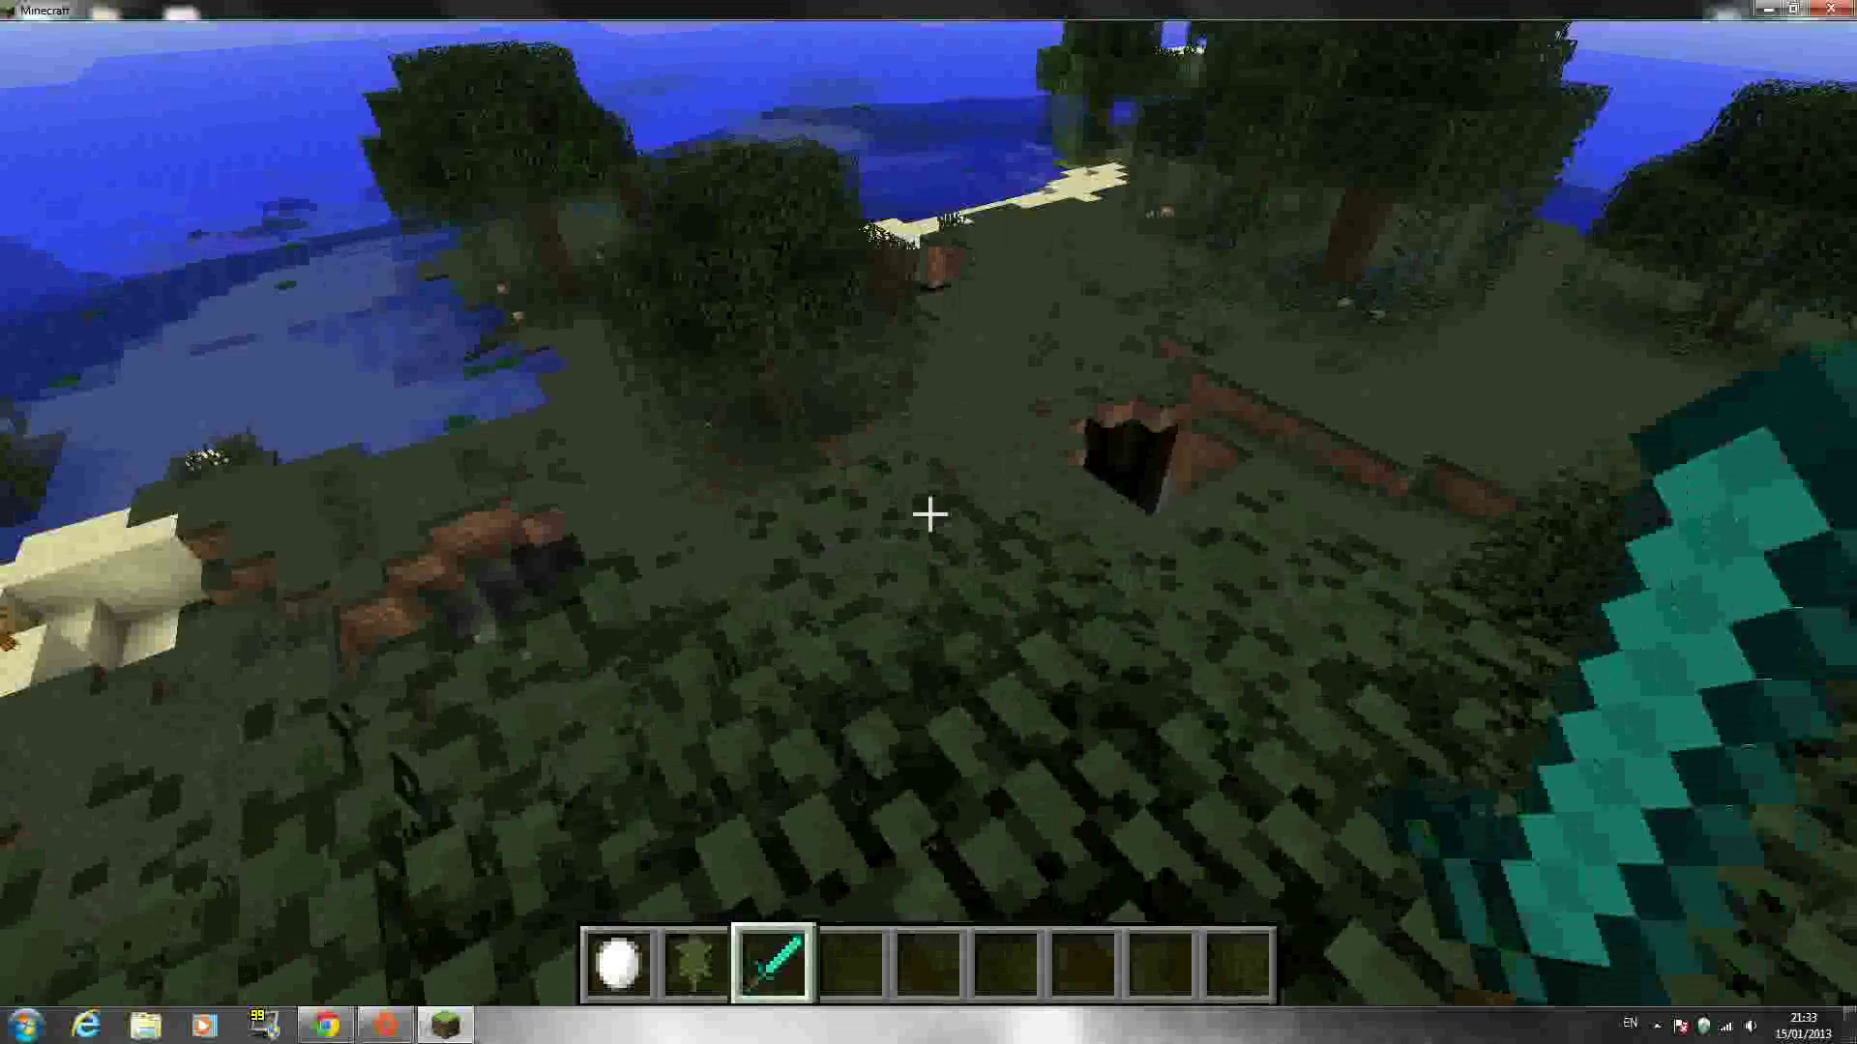
pyautogui.press('w')
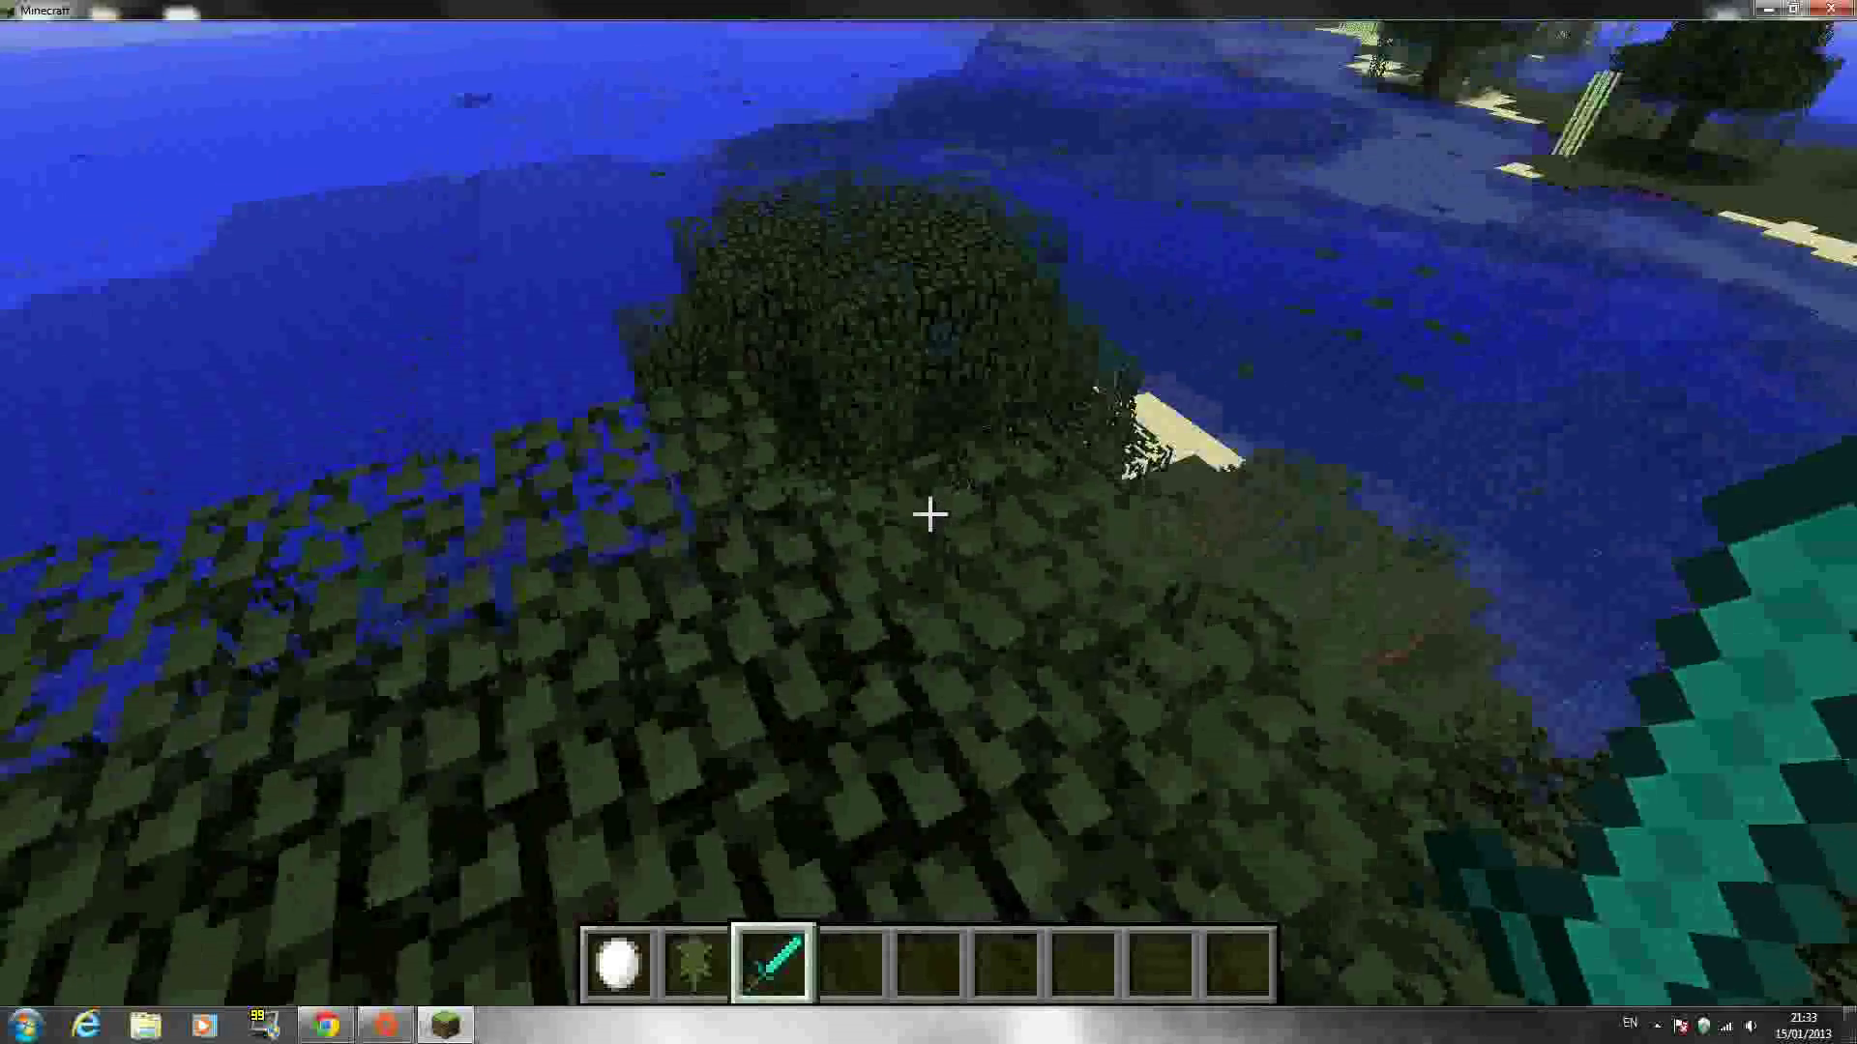
pyautogui.press('w')
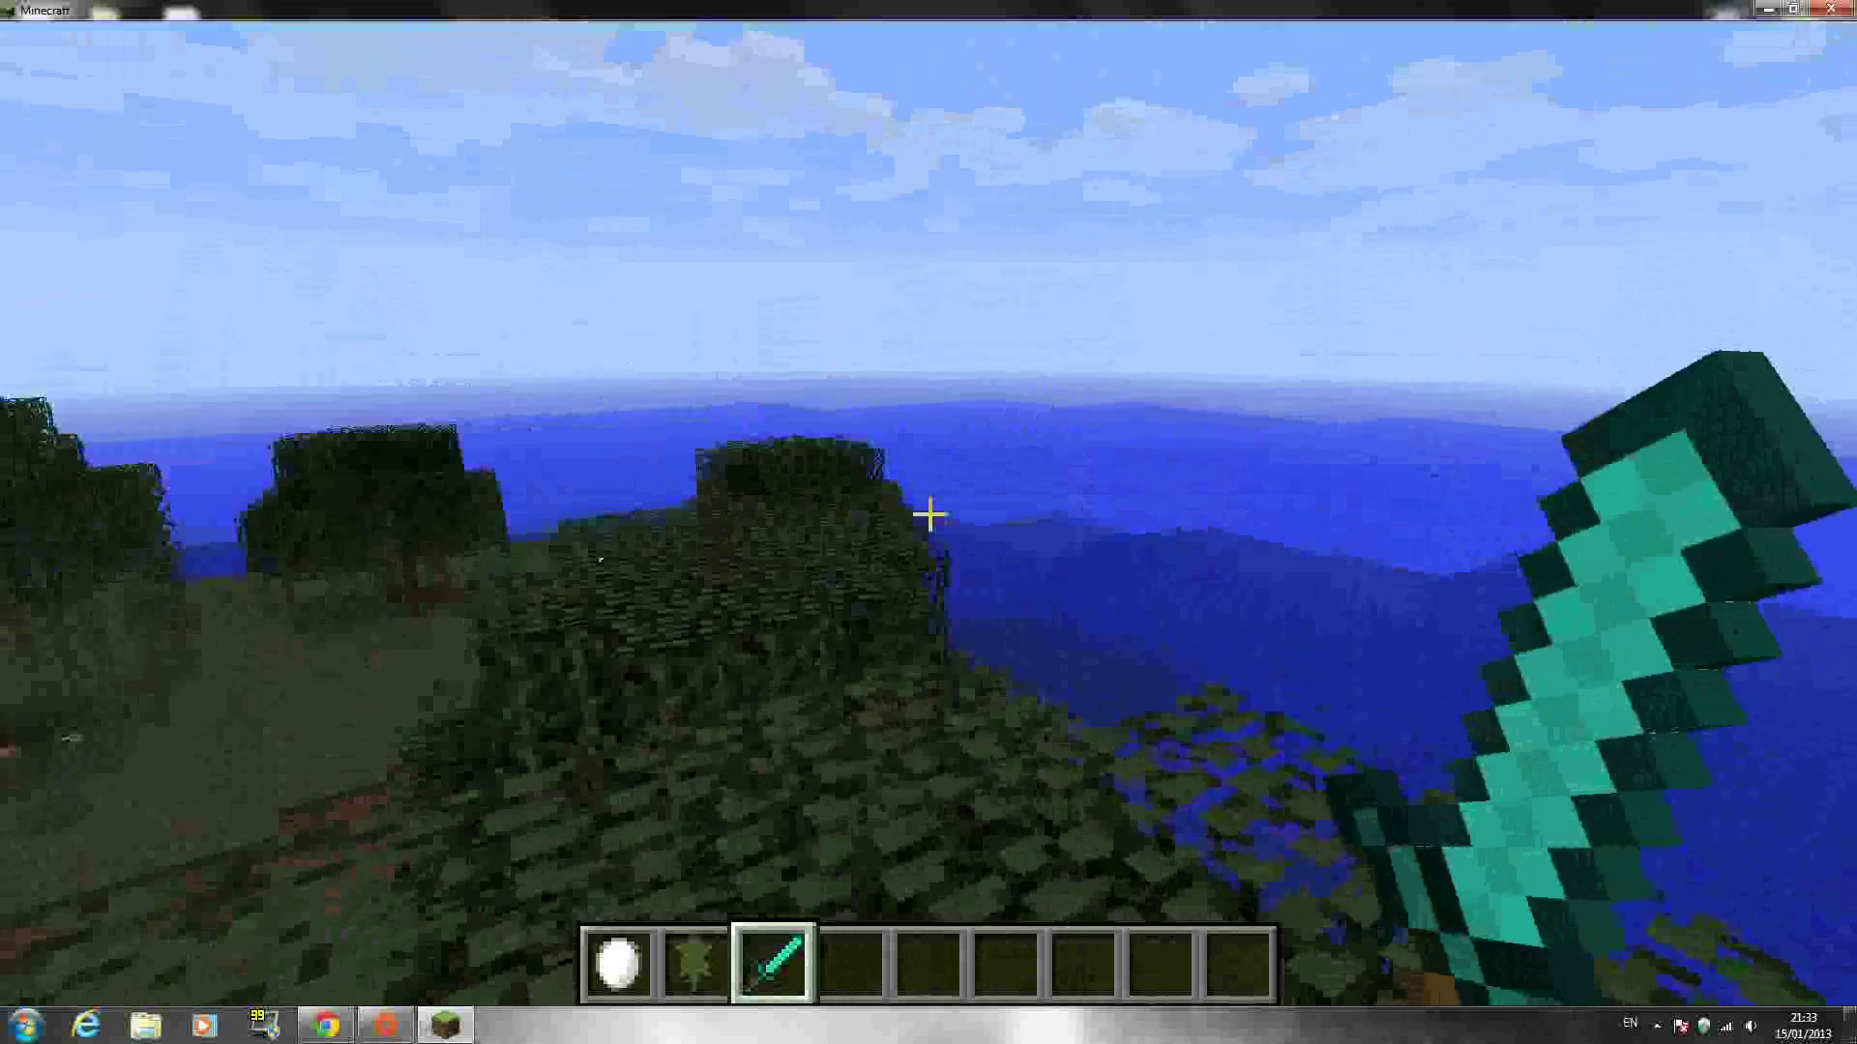
pyautogui.press('w')
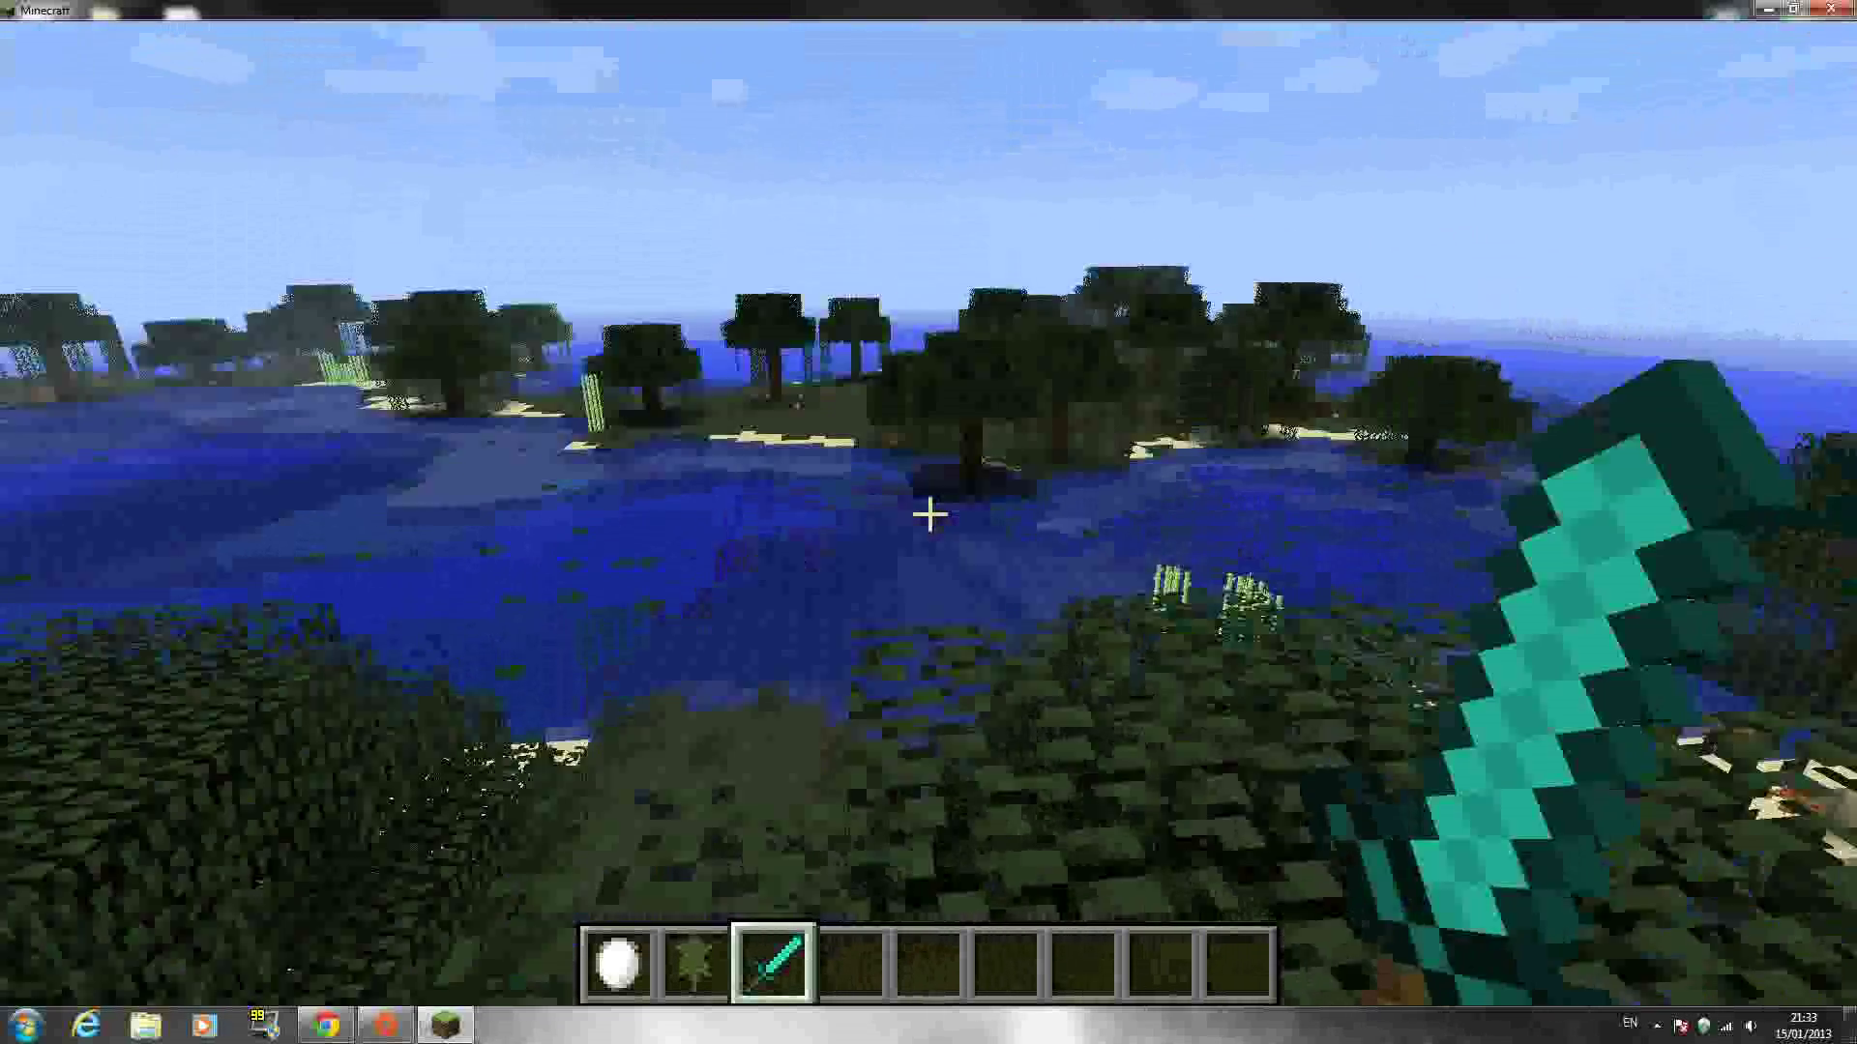
pyautogui.press('w')
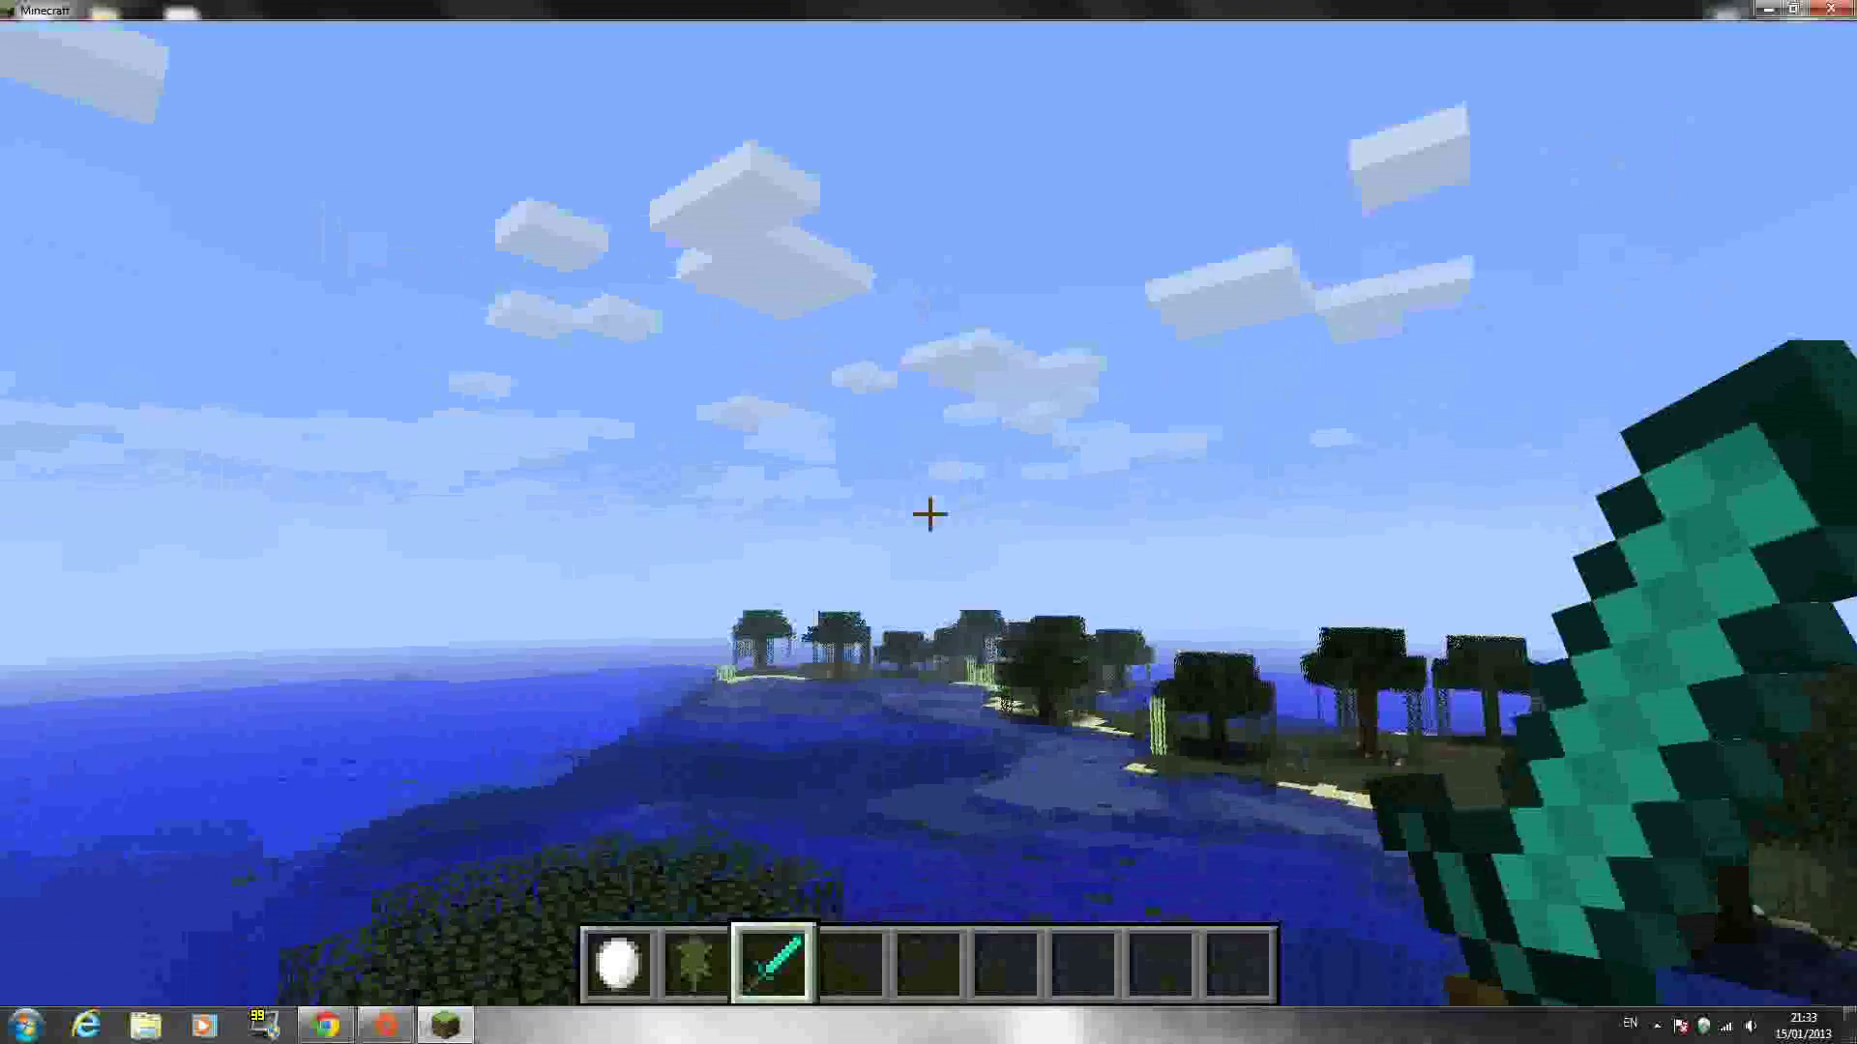